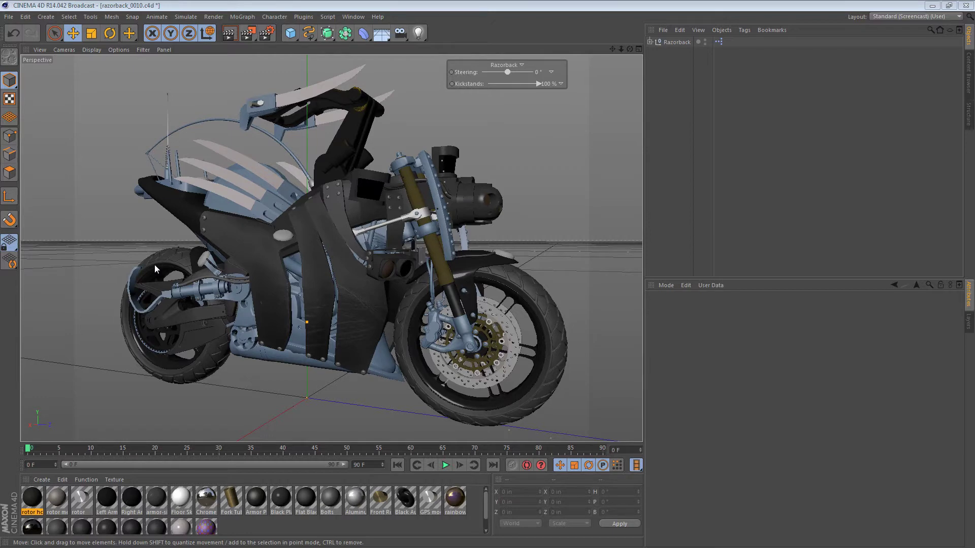
Examine the rear tire's tread blocks and outer edge from several angles.
scroll(154, 269, up, 10)
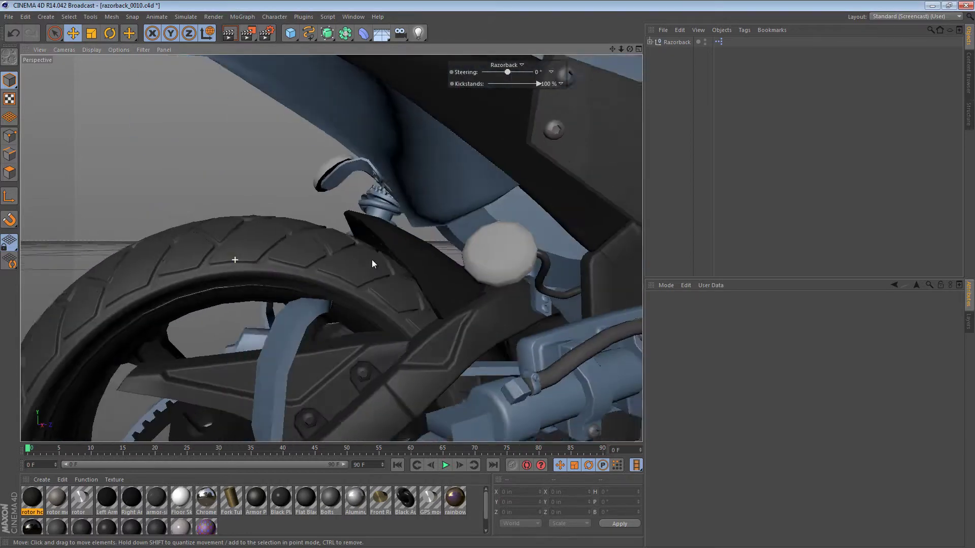
alt+drag(372, 260, 448, 263)
alt+drag(331, 249, 419, 255)
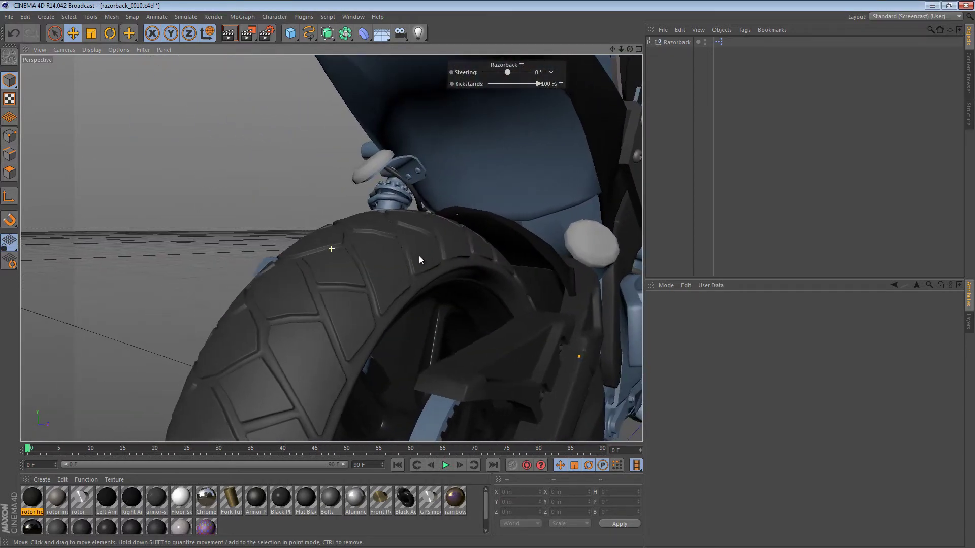
alt+right_drag(403, 266, 446, 267)
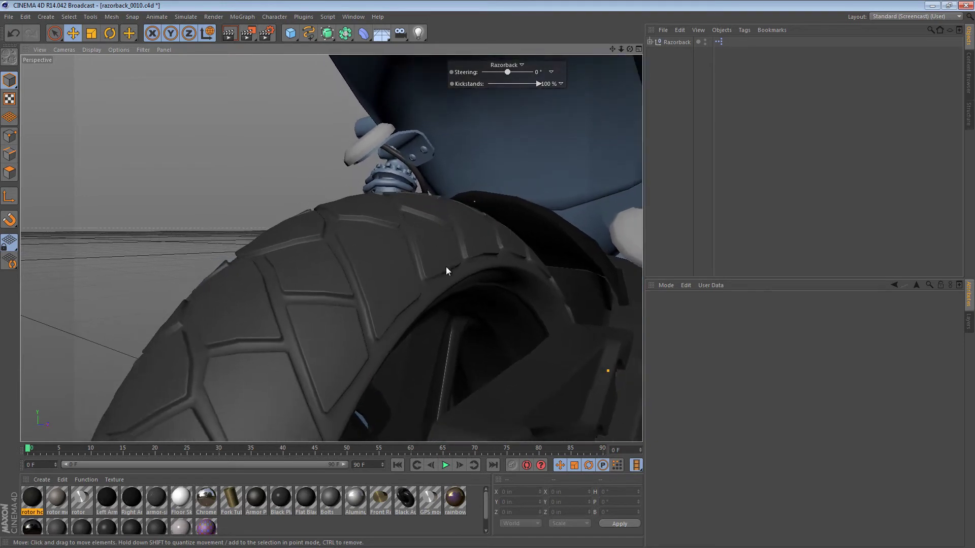
alt+drag(446, 271, 384, 266)
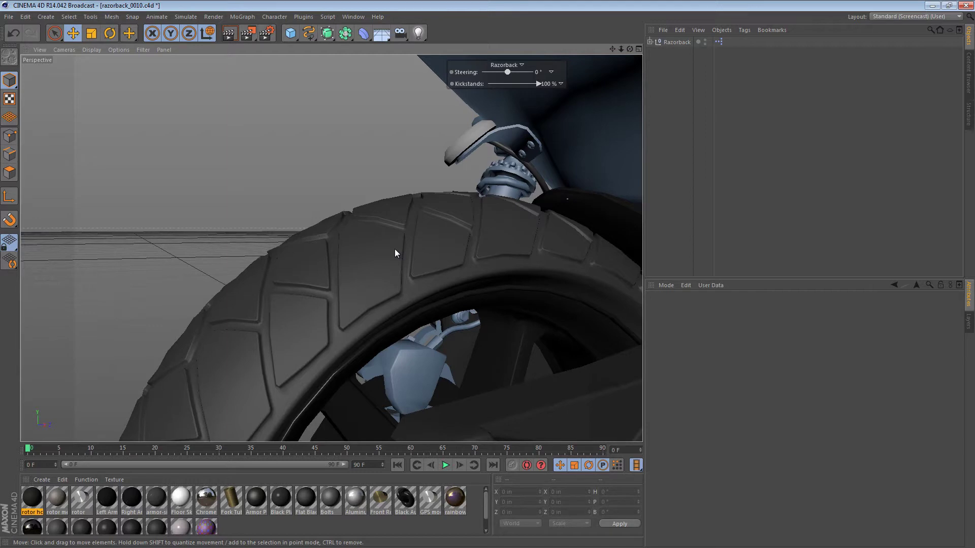
alt+drag(407, 309, 514, 255)
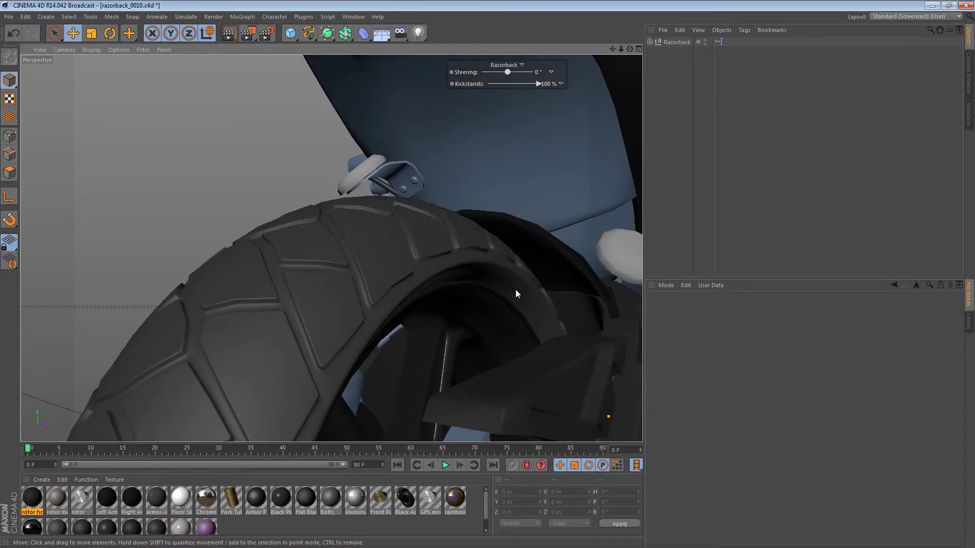
alt+drag(513, 279, 370, 260)
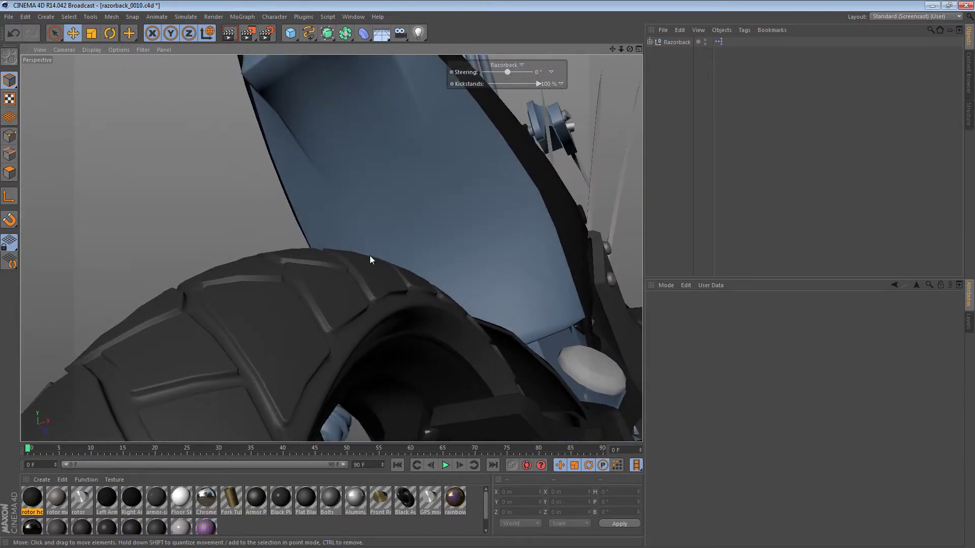
alt+drag(407, 317, 333, 235)
Select the rear tire, reveal it in the object hierarchy, and select the Plane.1 tread mesh inside its cloner.
click(458, 261)
key(e)
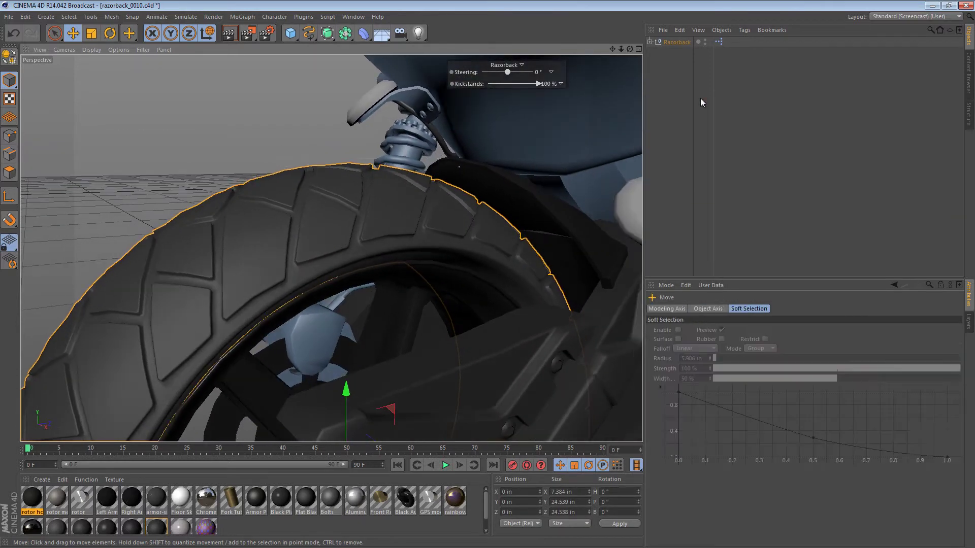
click(680, 29)
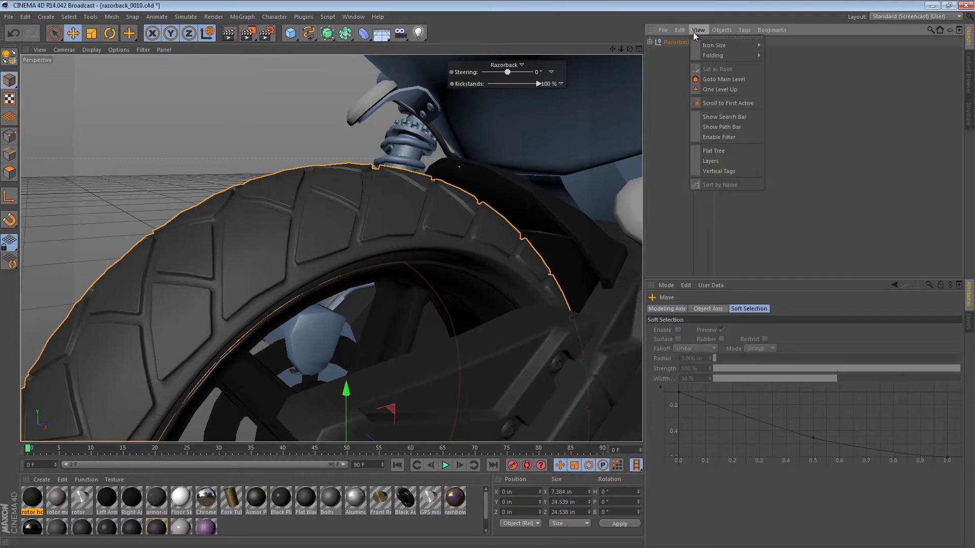
click(728, 103)
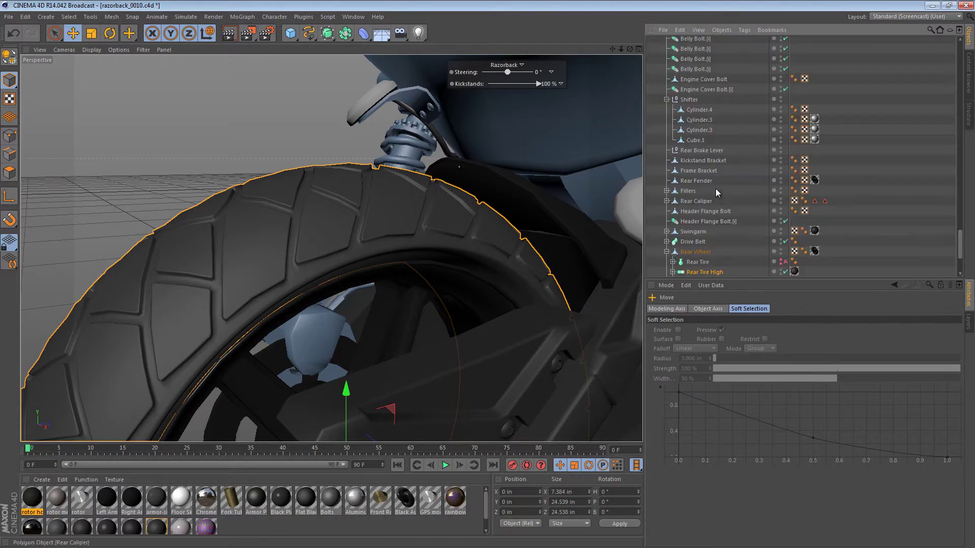
scroll(721, 200, down, 2)
click(672, 211)
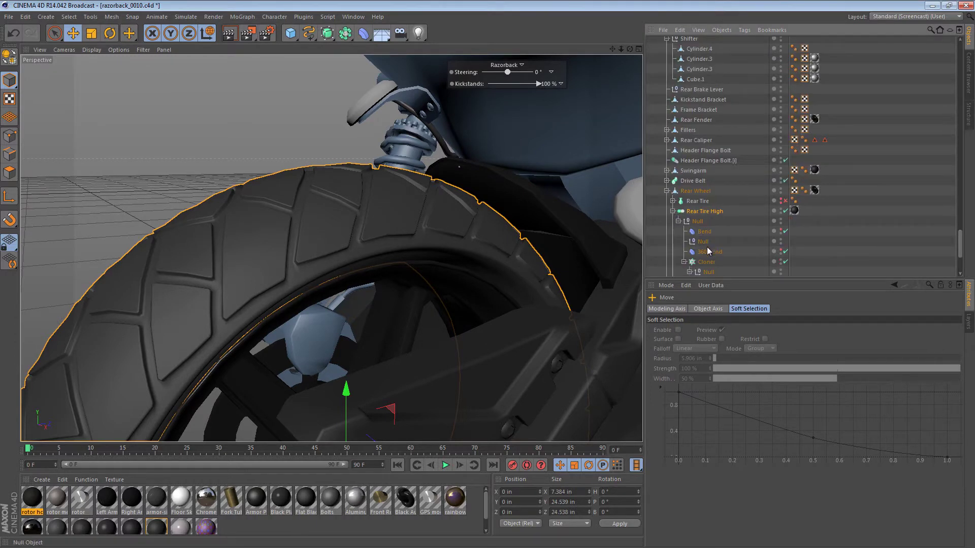
scroll(708, 249, down, 2)
click(714, 223)
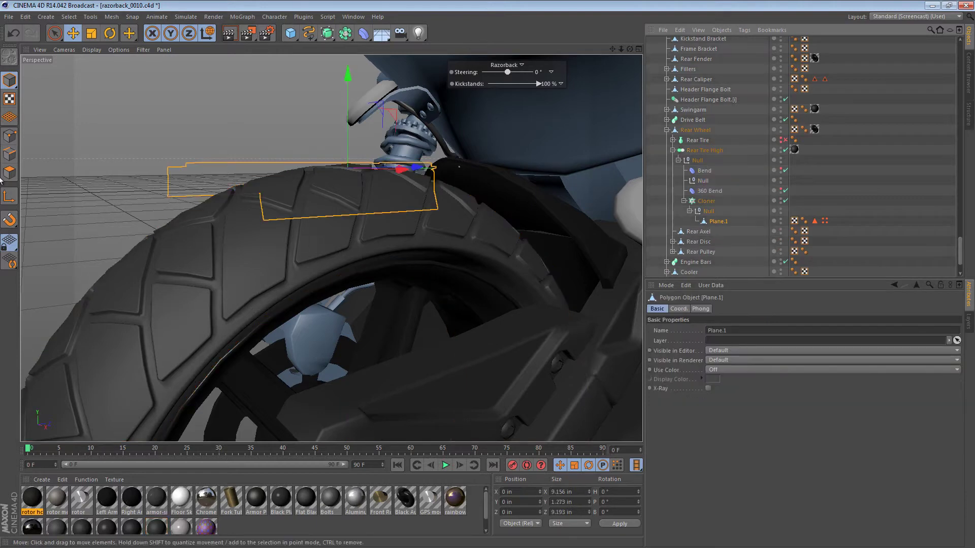
Rectangle-select the upper points of Plane.1 at both outer sides of the tread in the front view.
click(9, 137)
alt+drag(296, 178, 435, 258)
key(F2)
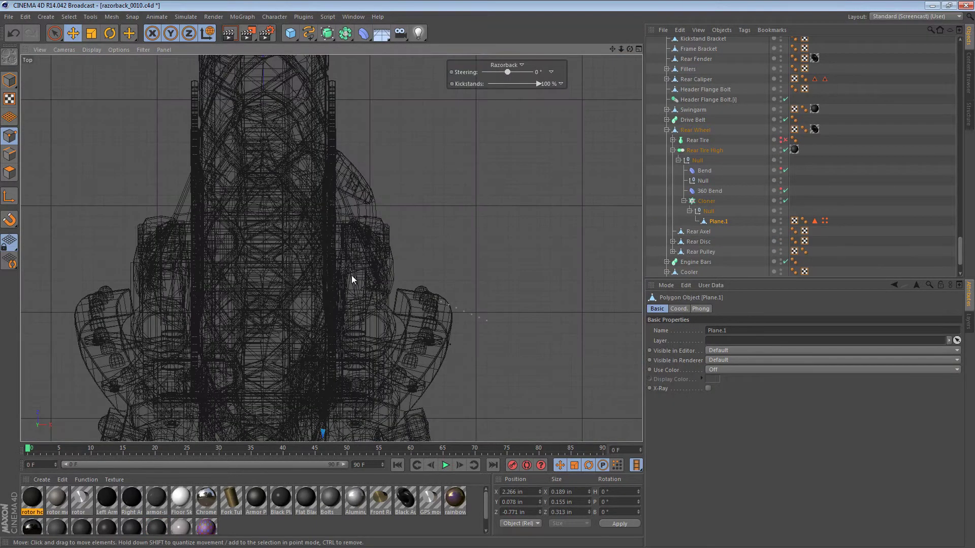
key(o)
alt+middle_drag(473, 316, 406, 230)
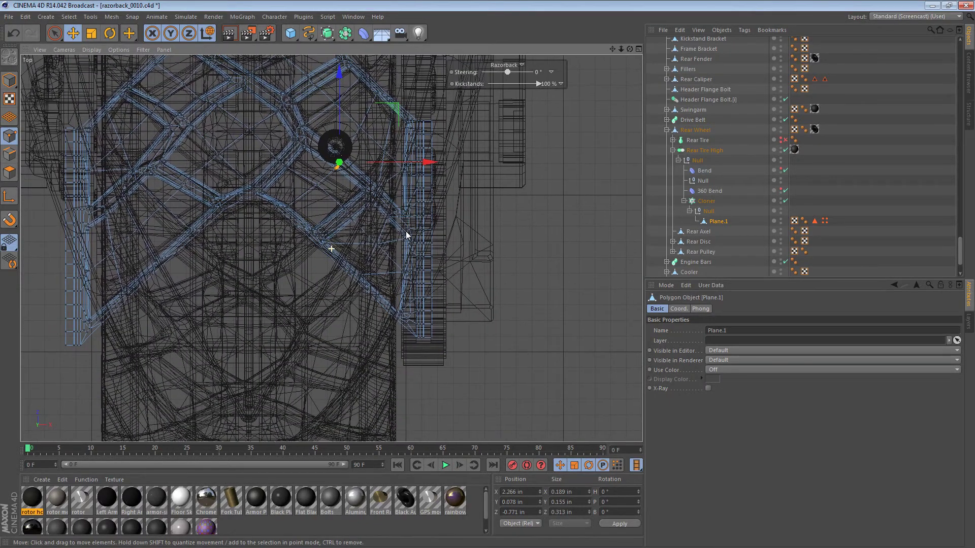
alt+right_drag(396, 242, 426, 243)
key(F4)
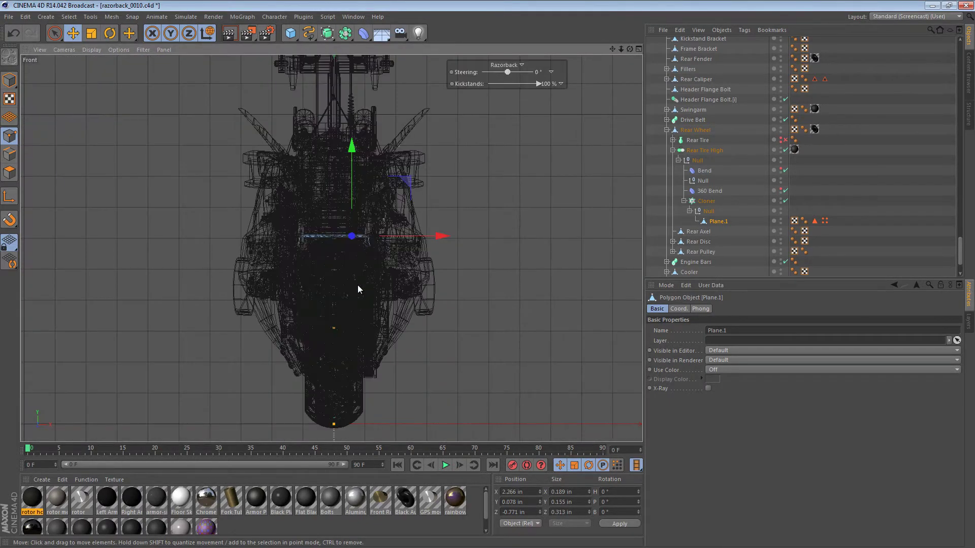
key(o)
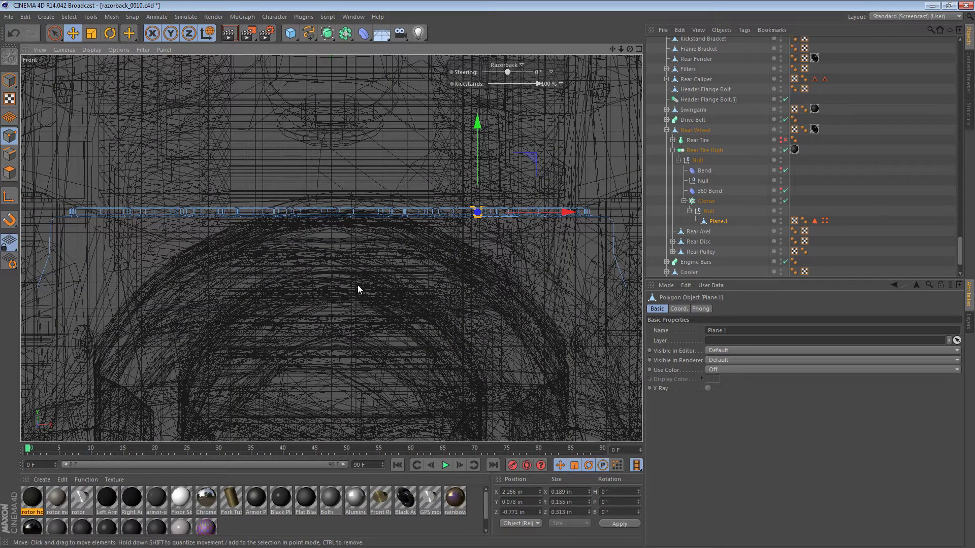
alt+right_drag(528, 233, 558, 233)
mouse_move(566, 237)
alt+middle_down()
mouse_move(534, 239)
mouse_move(570, 238)
alt+middle_up()
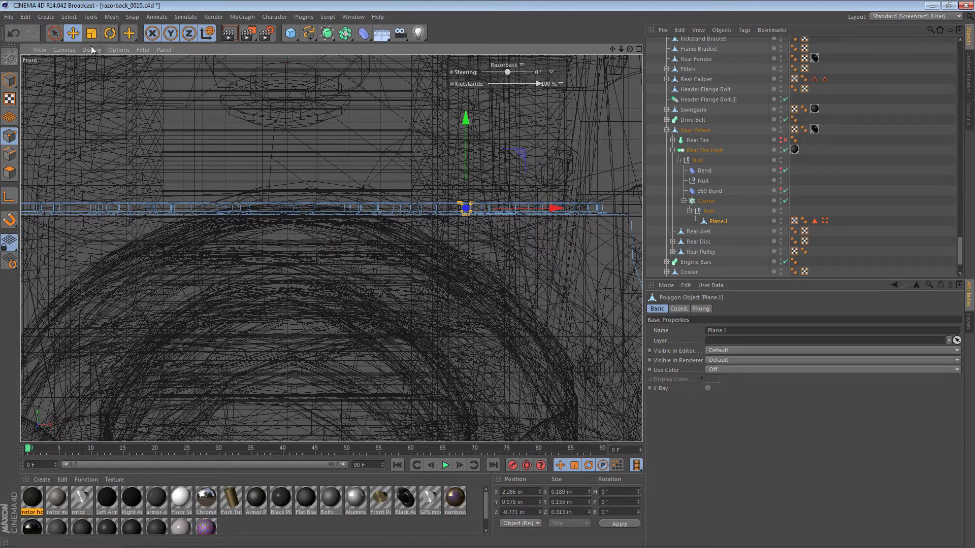
drag(55, 33, 111, 58)
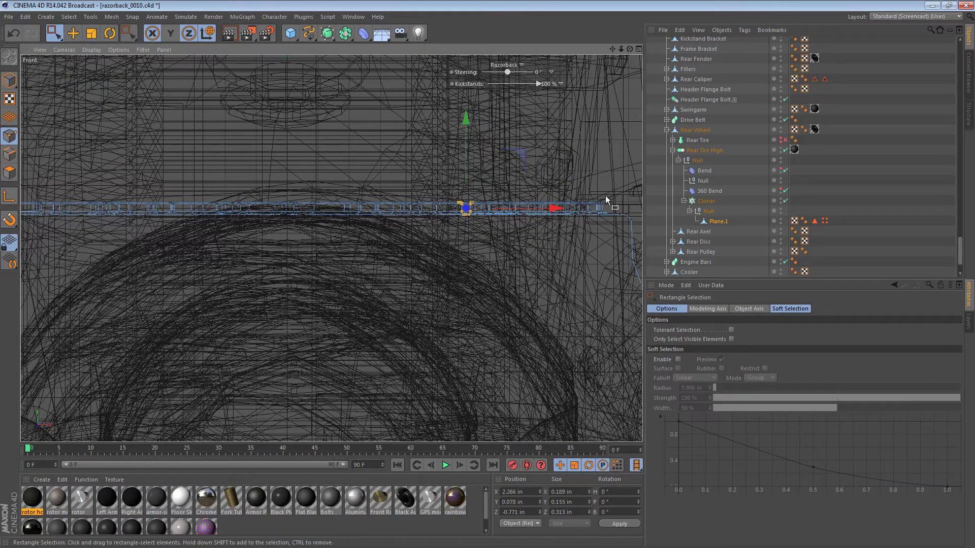
drag(565, 208, 561, 215)
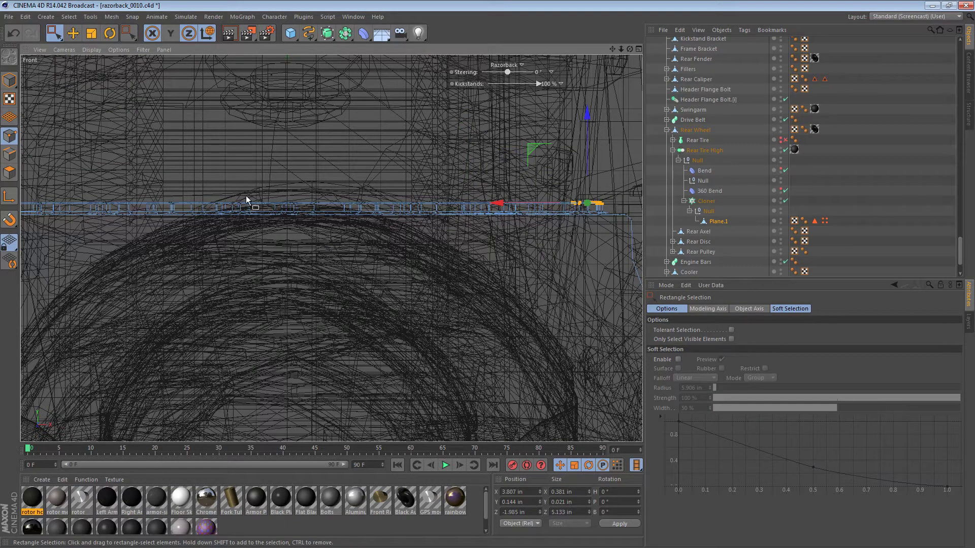
scroll(246, 199, up, 4)
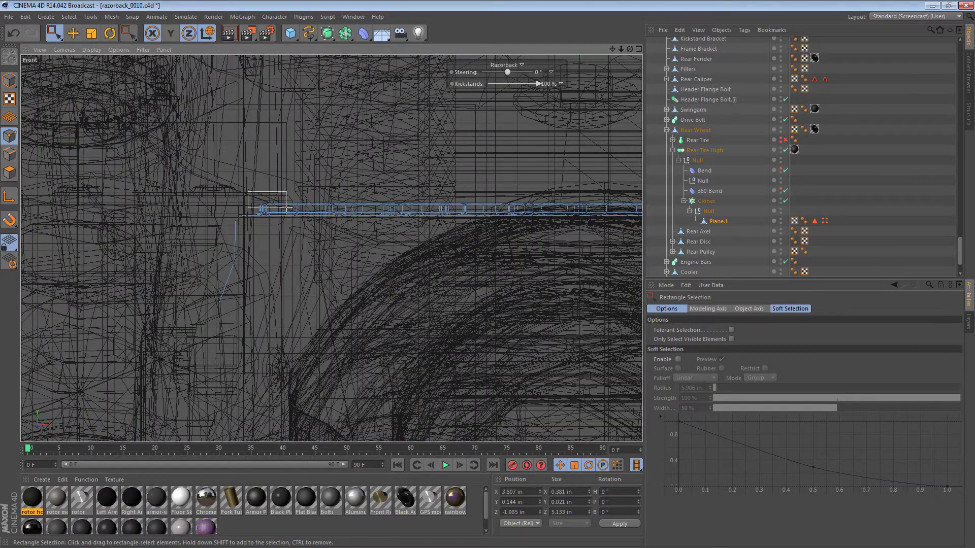
Deselect the stray points near the tread's end that do not belong to the outer edges of the blocks.
key(F1)
alt+drag(408, 224, 375, 170)
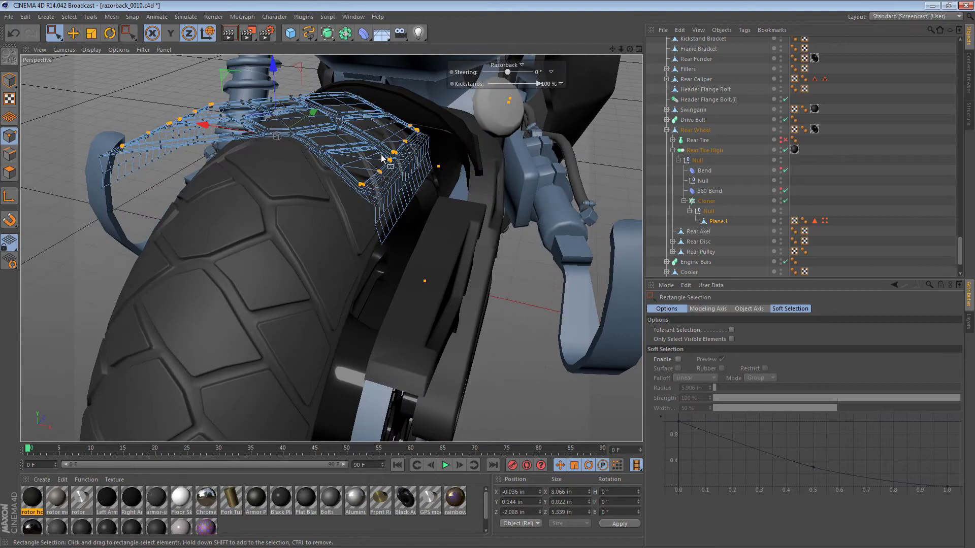
scroll(381, 158, up, 8)
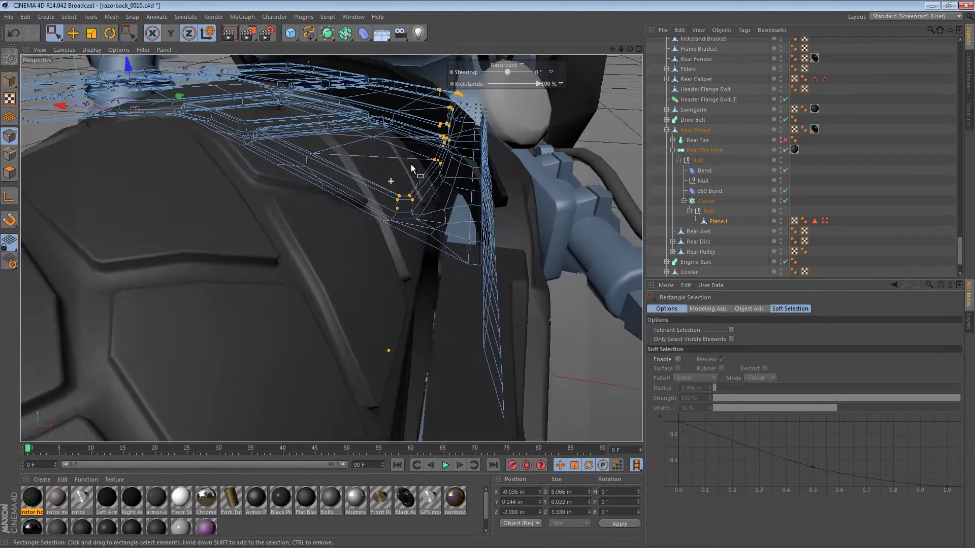
alt+drag(411, 169, 229, 159)
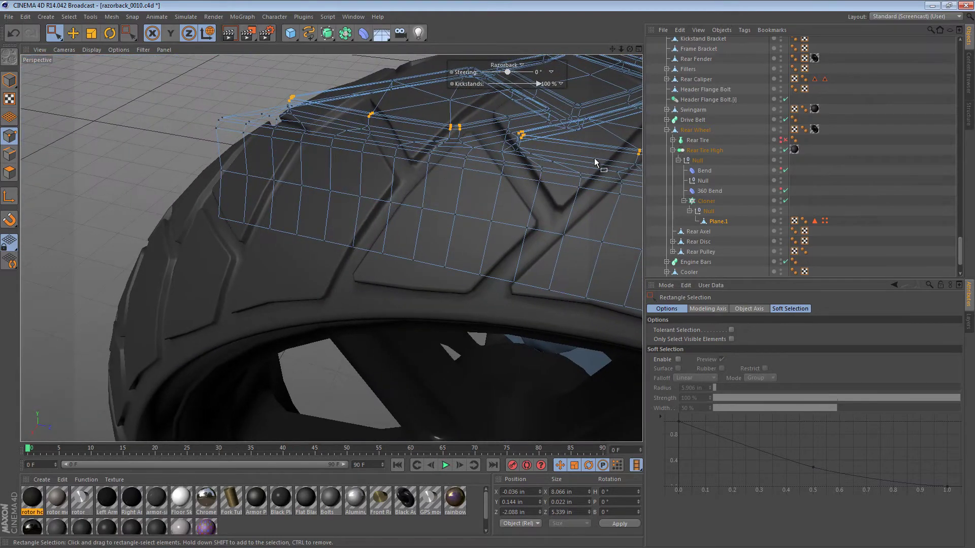
alt+drag(595, 159, 369, 225)
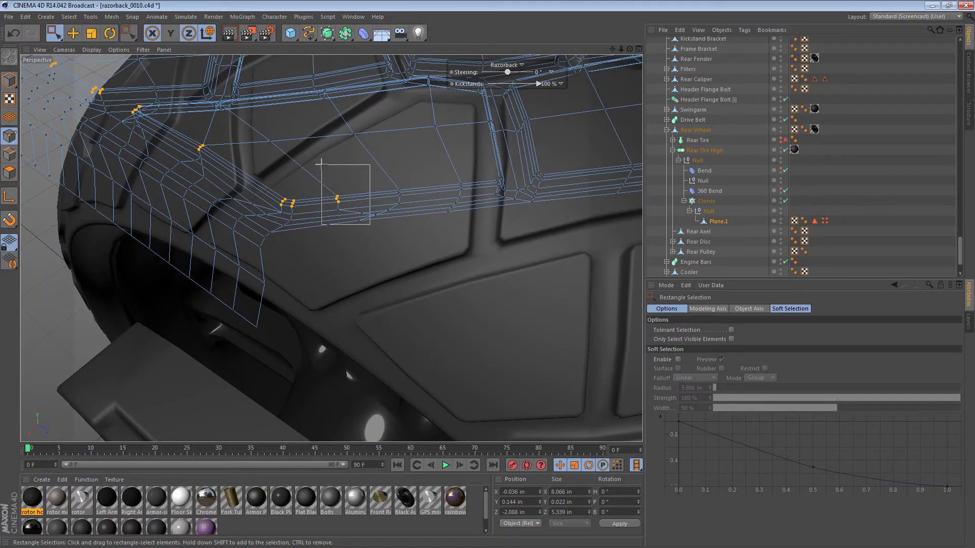
alt+drag(544, 126, 319, 208)
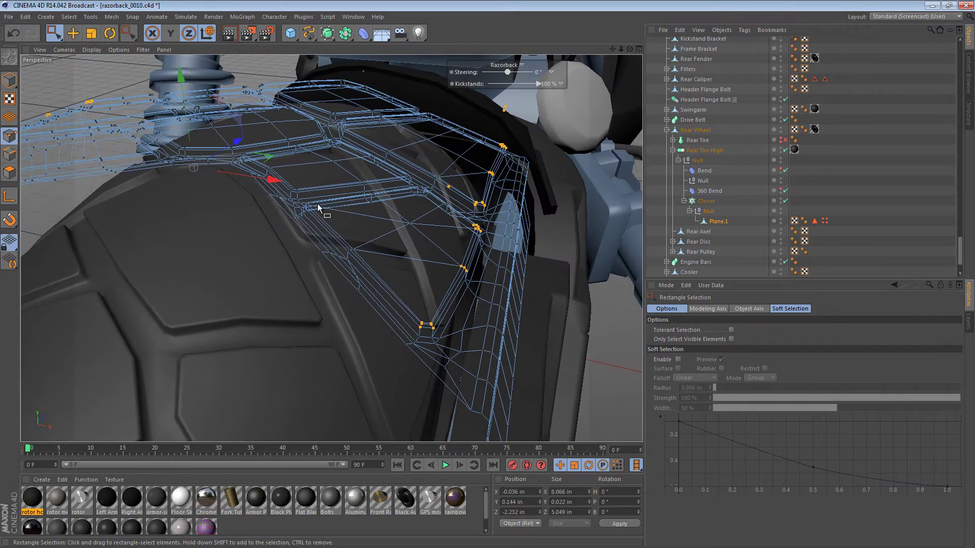
Scale the selected upper edge points inward along X to a width of about 7.97 in.
key(t)
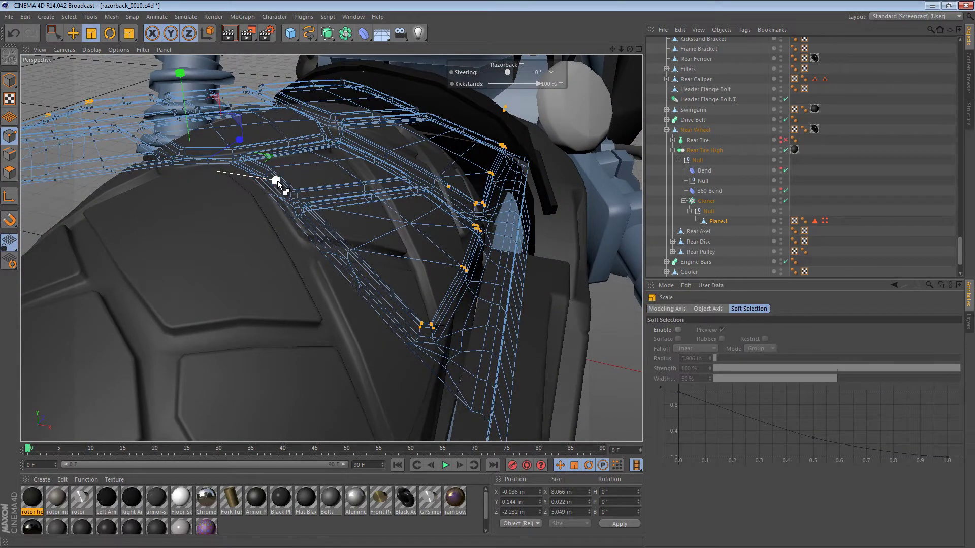
drag(293, 197, 439, 204)
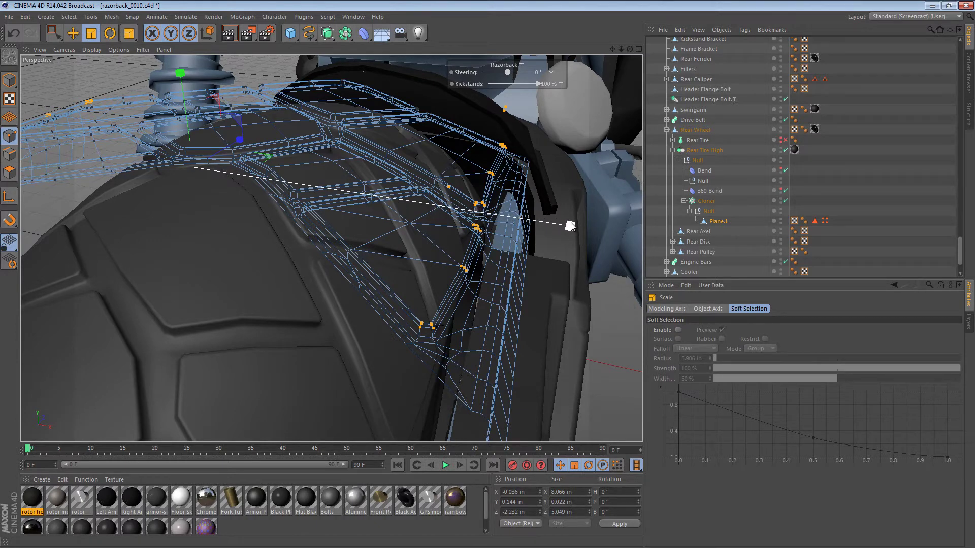
drag(570, 224, 565, 225)
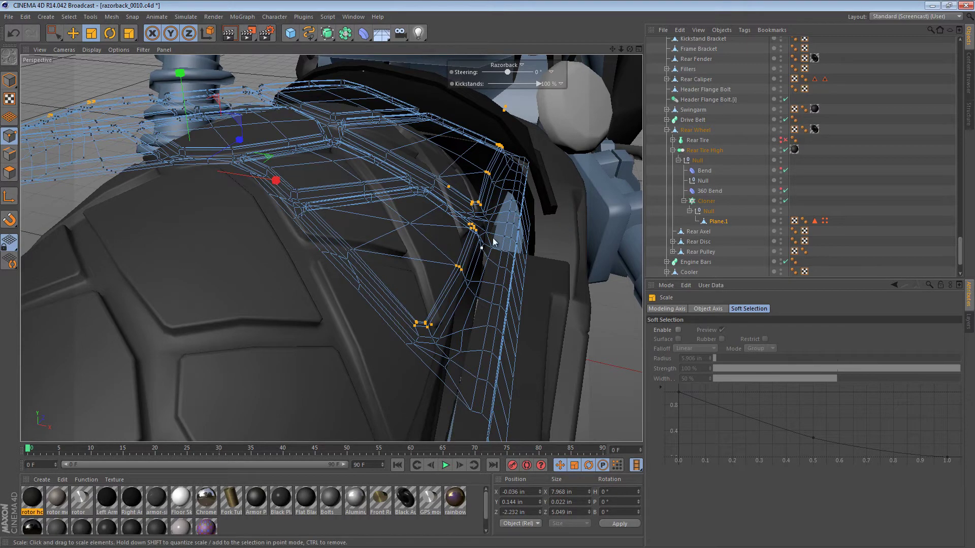
mouse_move(484, 239)
alt+mouse_down()
mouse_move(505, 221)
mouse_move(484, 238)
alt+mouse_up()
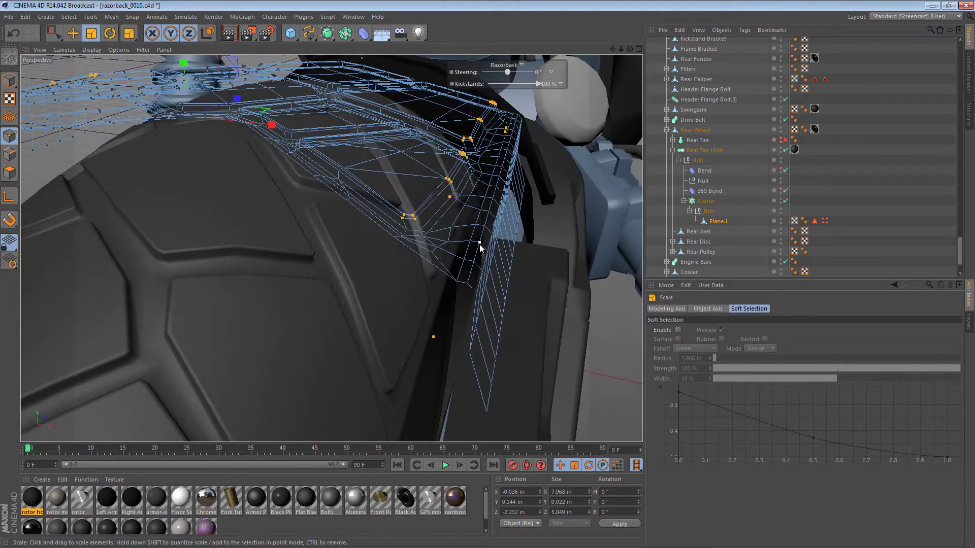
Add the neighboring outer groove points along both sides of the tread to the selection in the top view.
key(F2)
scroll(445, 248, up, 3)
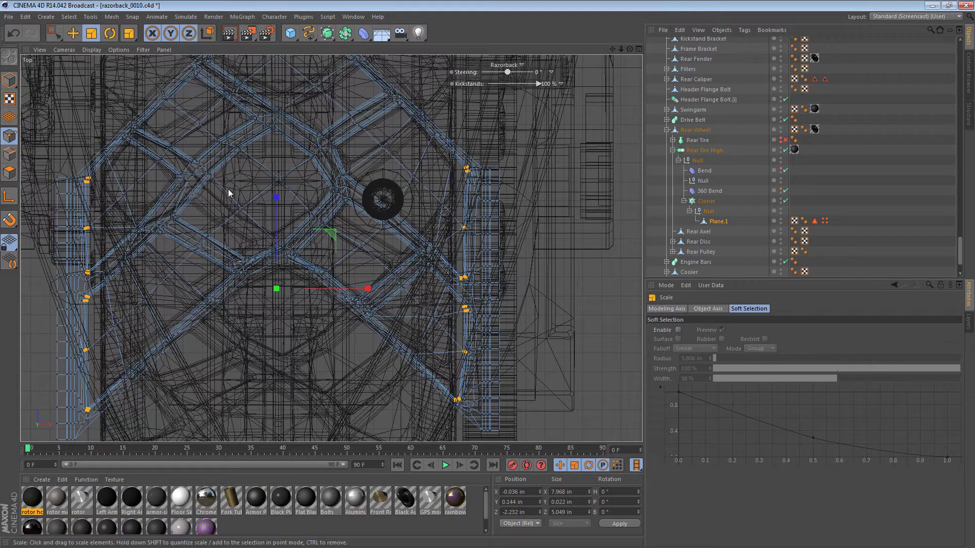
click(52, 34)
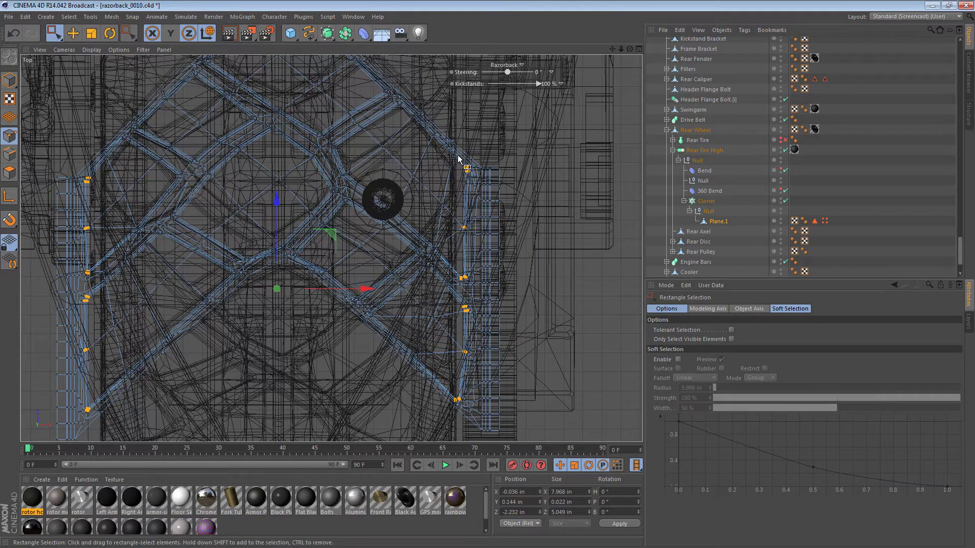
drag(464, 306, 478, 429)
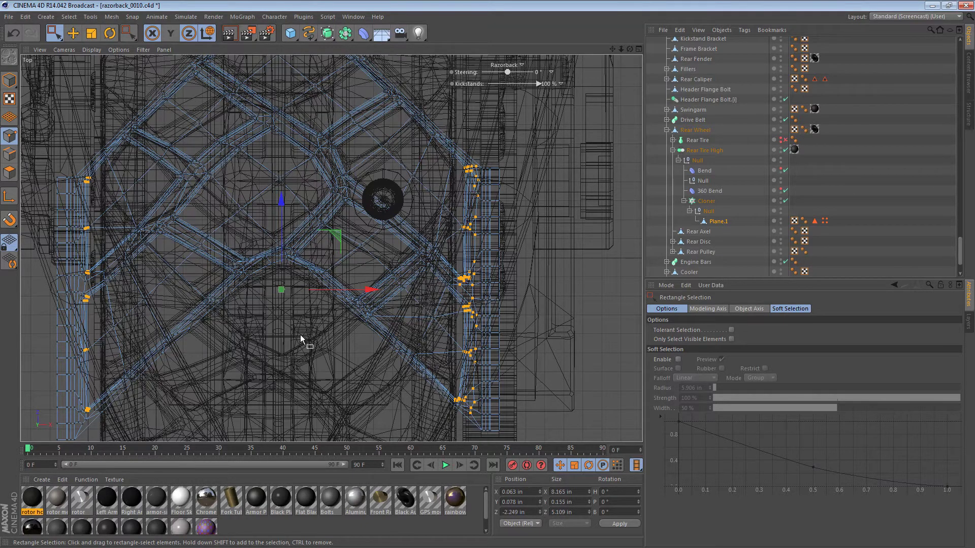
alt+middle_drag(300, 334, 545, 296)
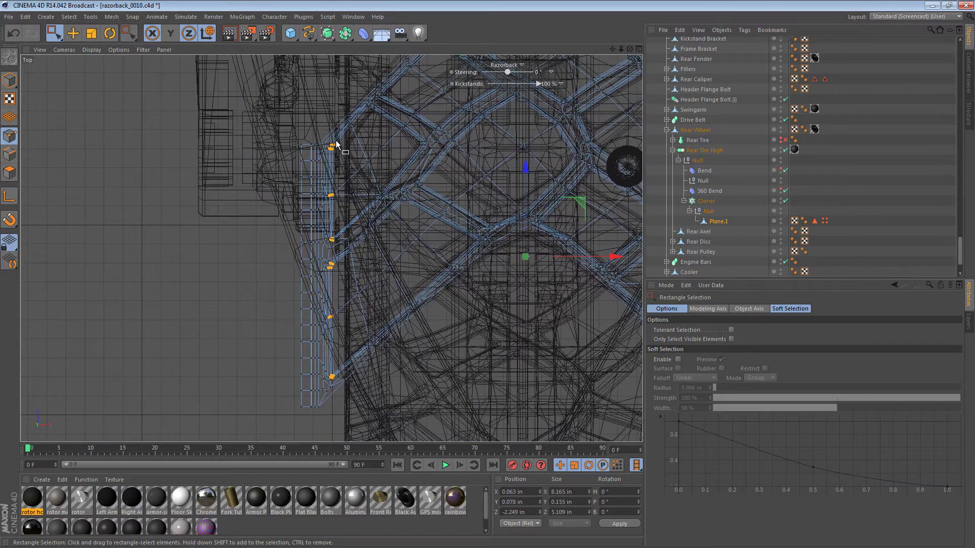
drag(324, 213, 322, 421)
Move Plane.1's modeling axis to the lower outer edge of the tread in the front view, at about X 4.246 in, Y -0.003 in.
key(F1)
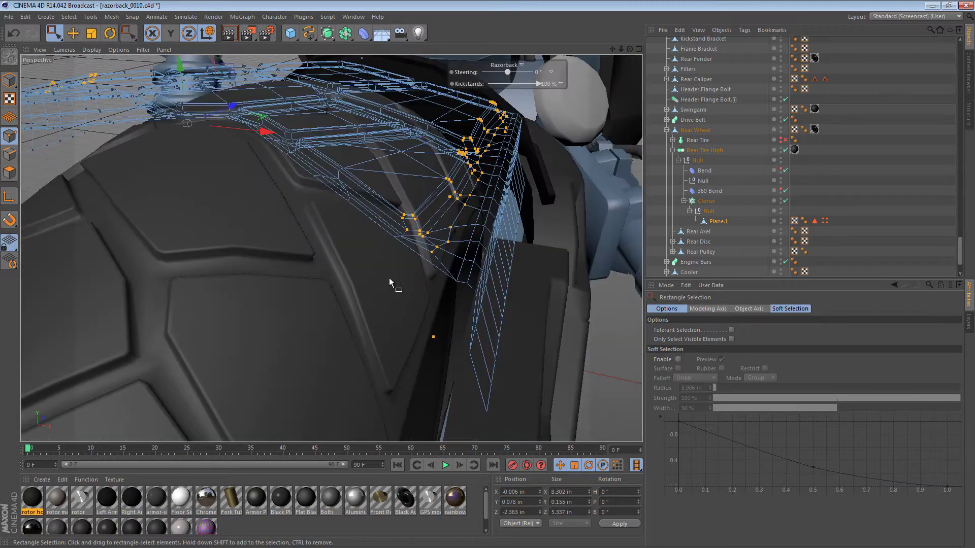
alt+drag(482, 172, 451, 202)
alt+middle_drag(331, 270, 379, 249)
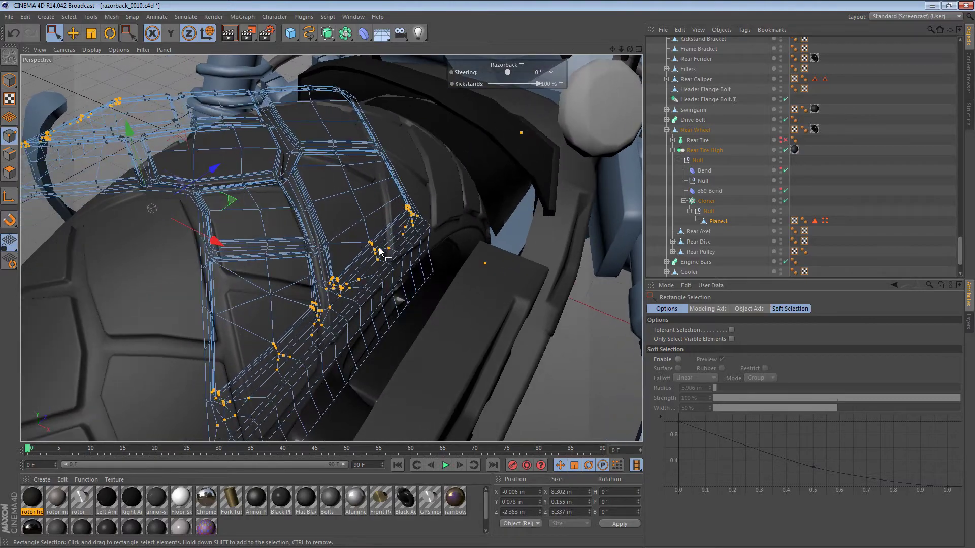
alt+drag(380, 250, 213, 255)
key(F4)
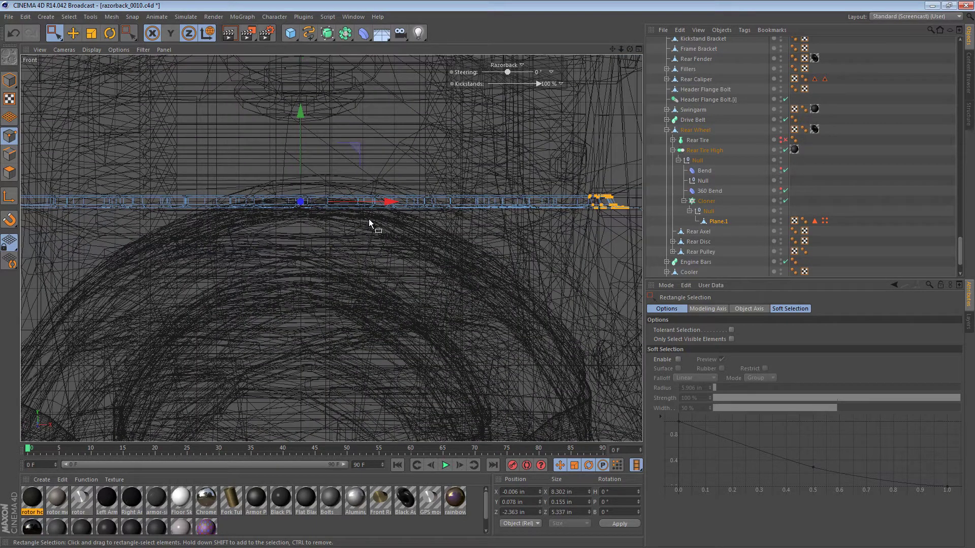
middle_drag(369, 221, 314, 221)
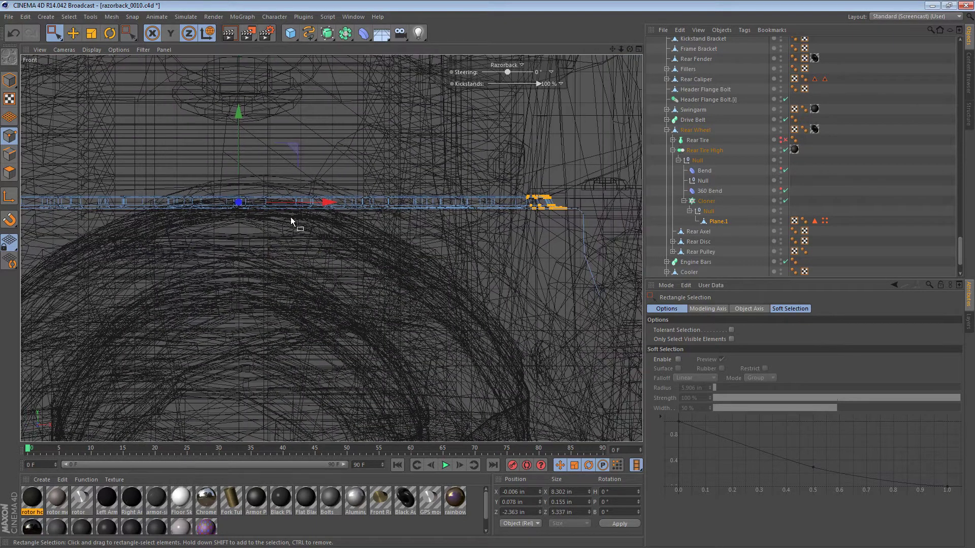
key(t)
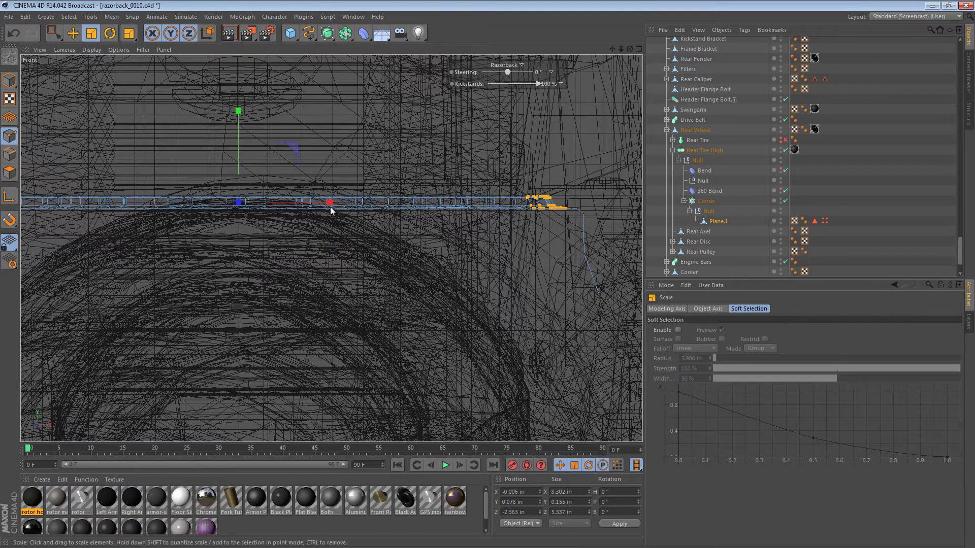
alt+middle_drag(346, 233, 272, 224)
alt+right_drag(264, 226, 299, 223)
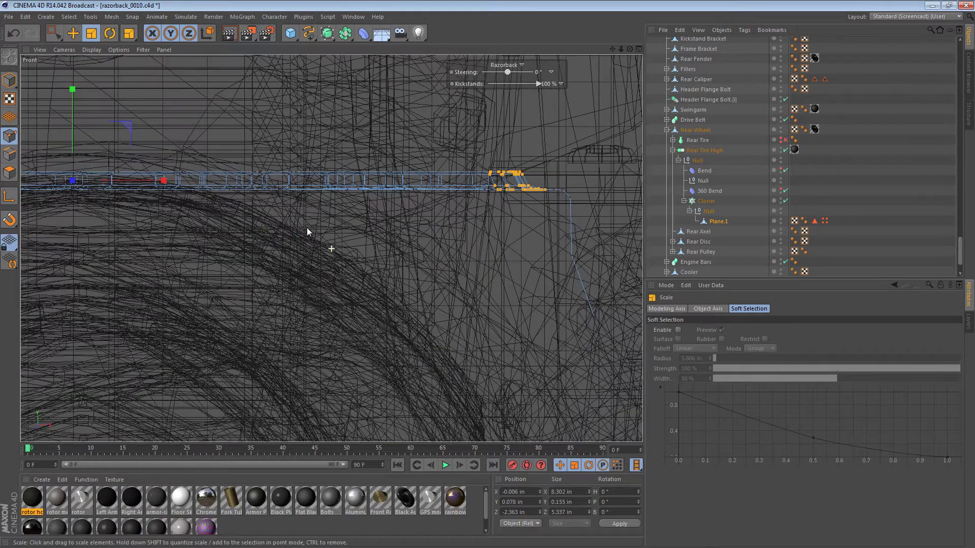
key(e)
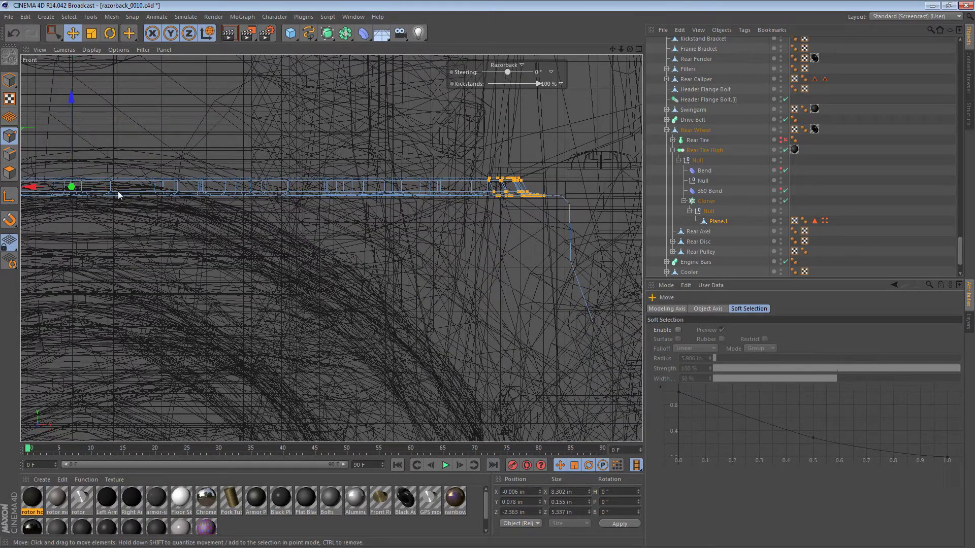
key(l)
drag(130, 187, 570, 197)
key(l)
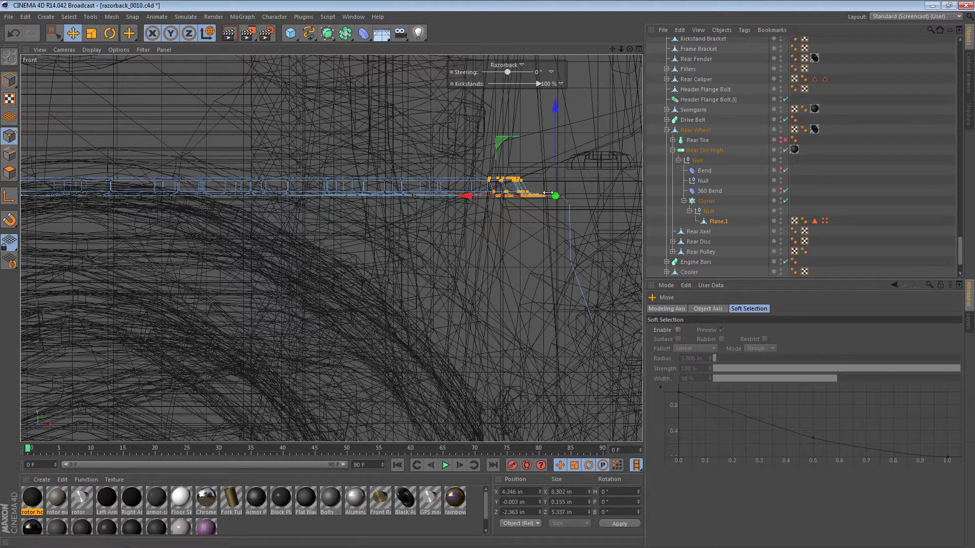
Flatten the selected outer edge points vertically to a height of about 0.014 in and check the edge in perspective.
key(t)
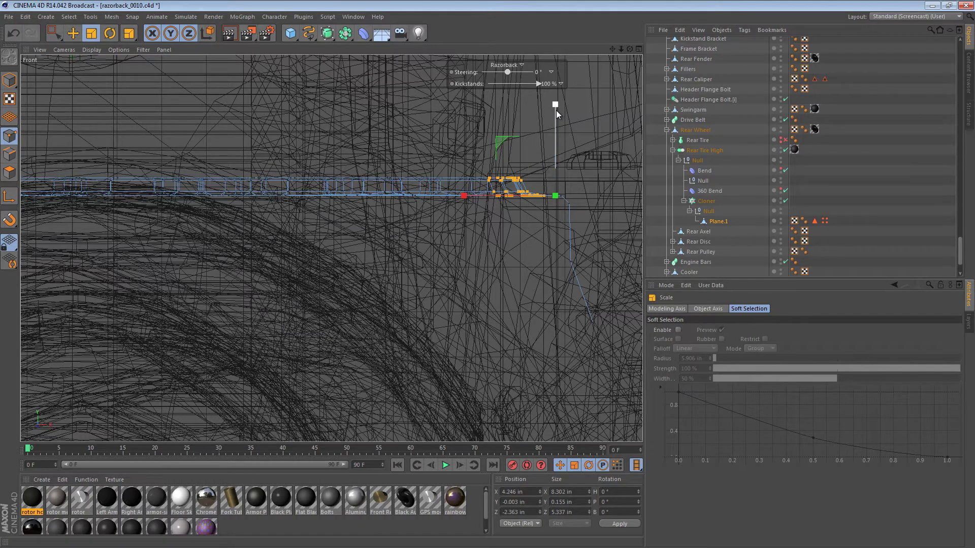
drag(556, 111, 555, 191)
key(F1)
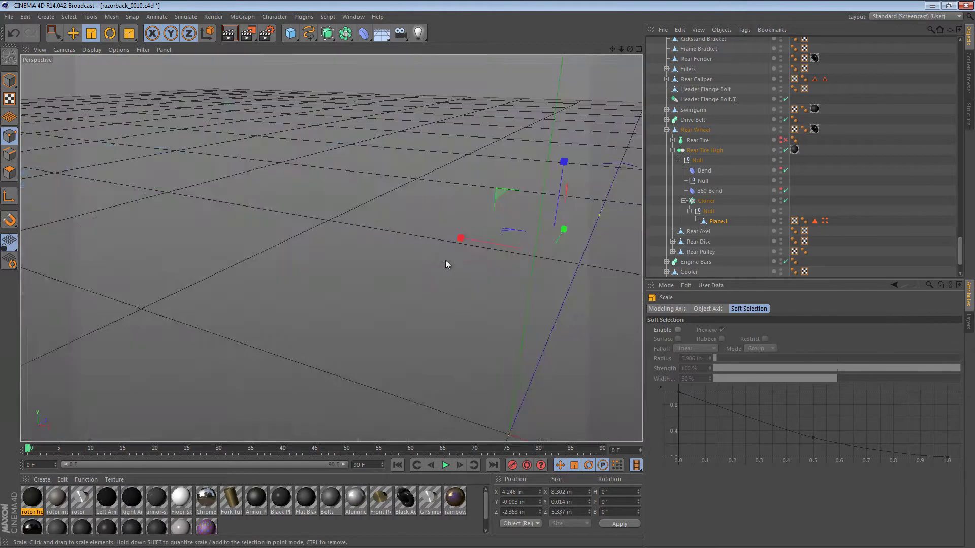
alt+drag(519, 249, 471, 282)
alt+drag(330, 248, 519, 97)
alt+right_drag(421, 124, 340, 164)
alt+drag(326, 203, 419, 182)
alt+drag(411, 253, 449, 228)
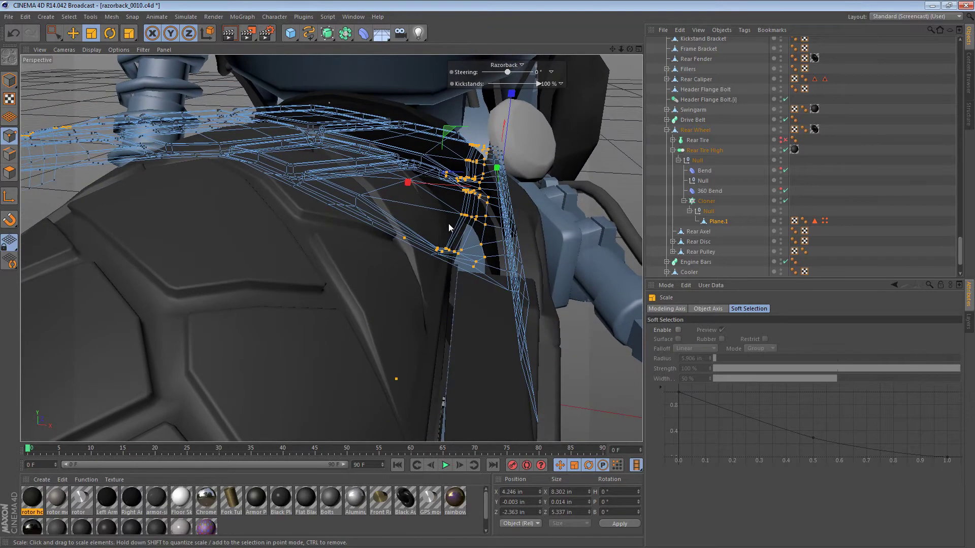
Select the outermost raised points on the tread's positive X side in the front view and lower them to about Y 0.077 in.
key(F3)
key(F4)
key(F5)
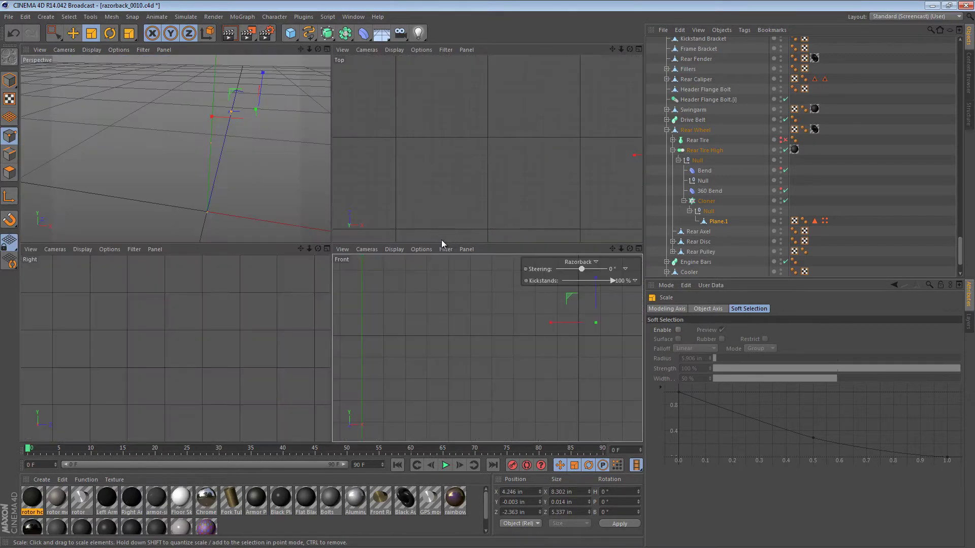
key(F4)
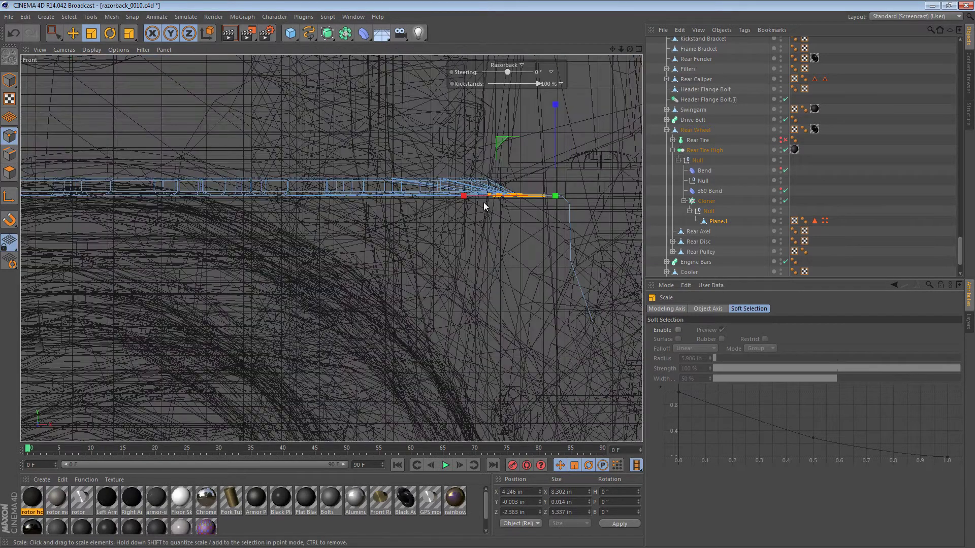
alt+right_drag(495, 177, 621, 178)
alt+middle_drag(619, 174, 377, 156)
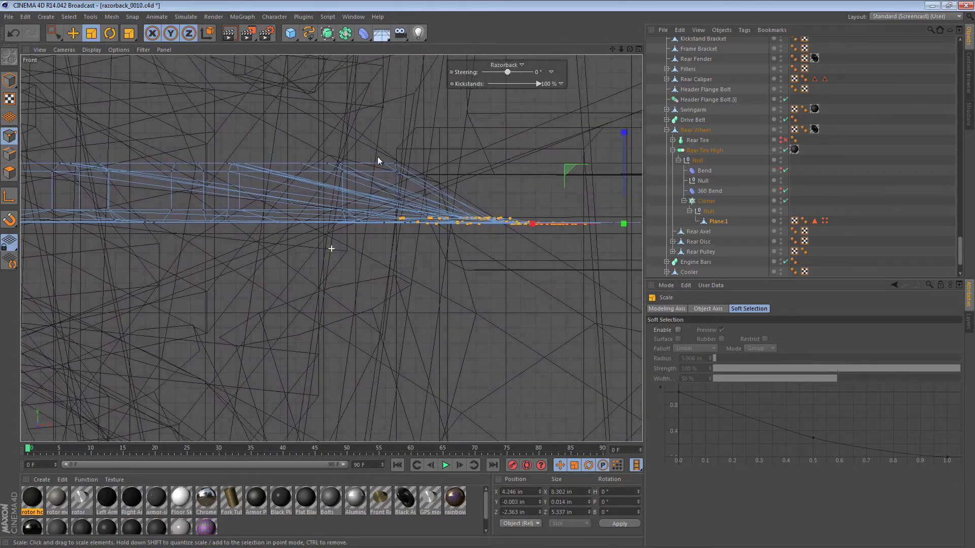
drag(53, 36, 99, 60)
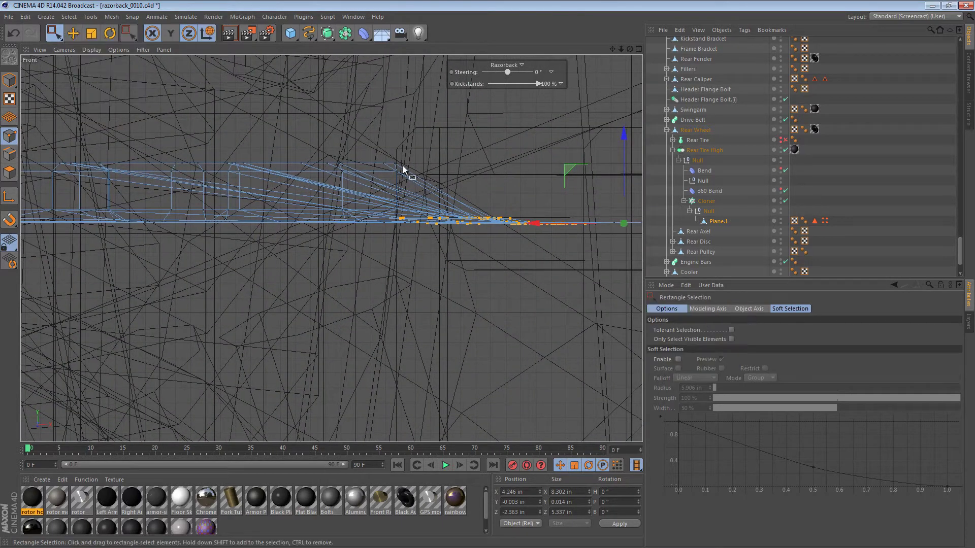
drag(373, 145, 483, 185)
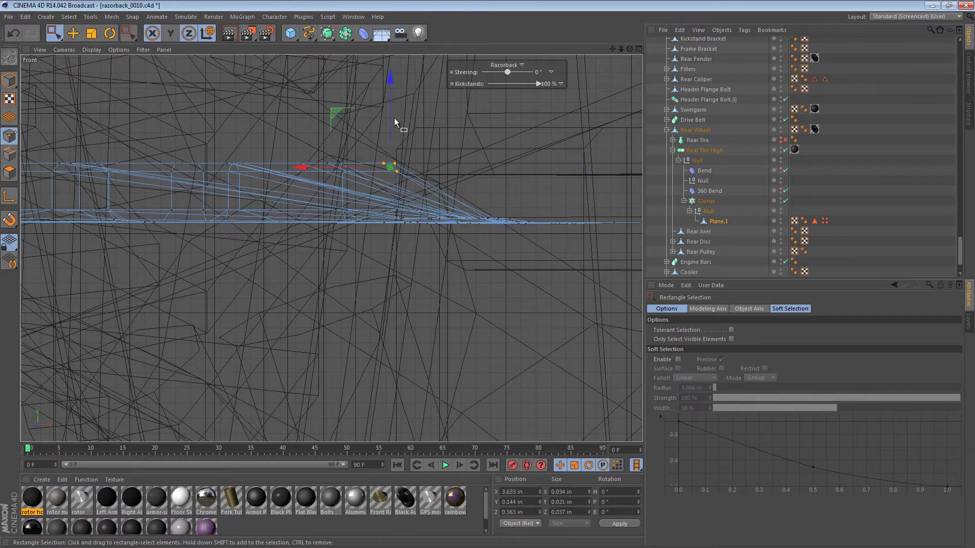
drag(391, 78, 395, 105)
key(ctrl+z)
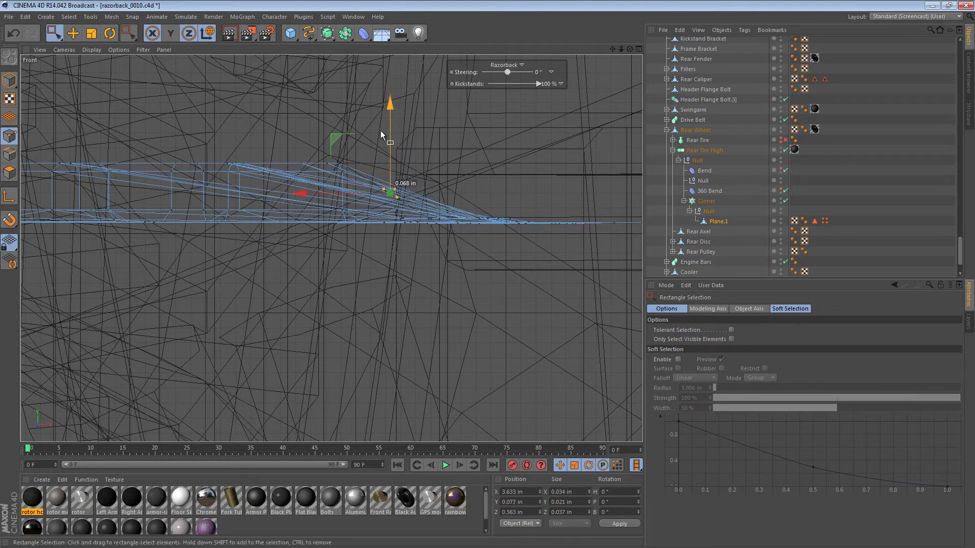
Lower the next raised points inward to follow the edge slope, and set the outermost group down to about Y 0.061 in.
drag(382, 176, 382, 176)
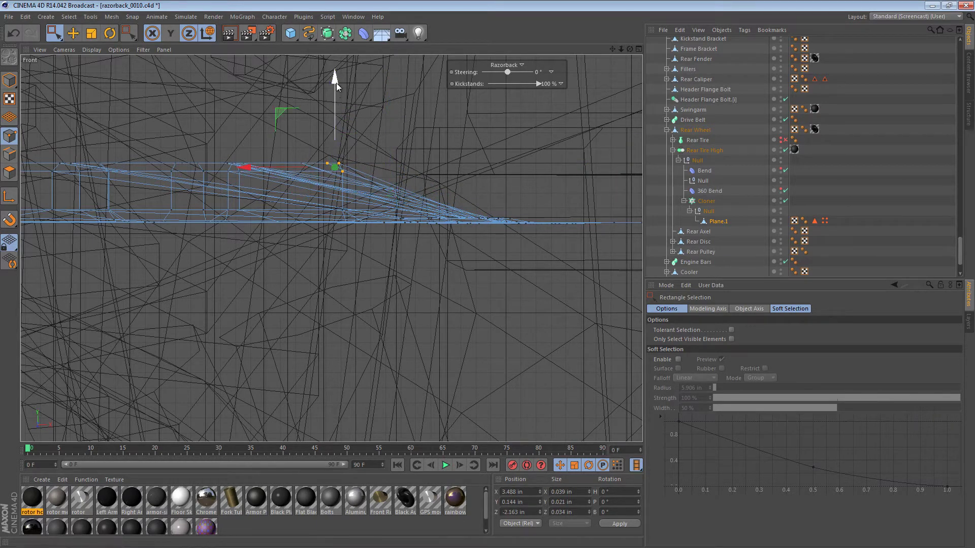
drag(337, 83, 344, 98)
drag(329, 189, 329, 188)
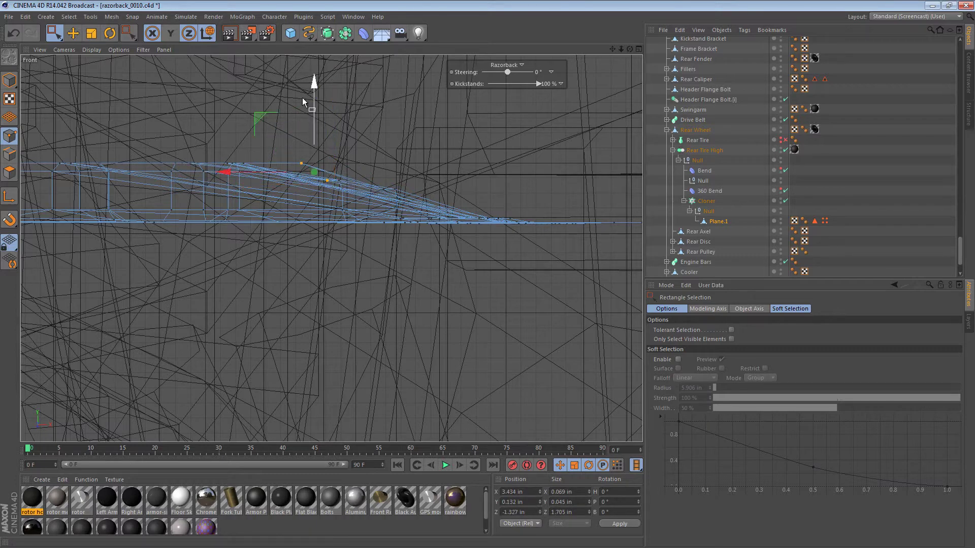
drag(284, 140, 314, 168)
drag(300, 79, 301, 87)
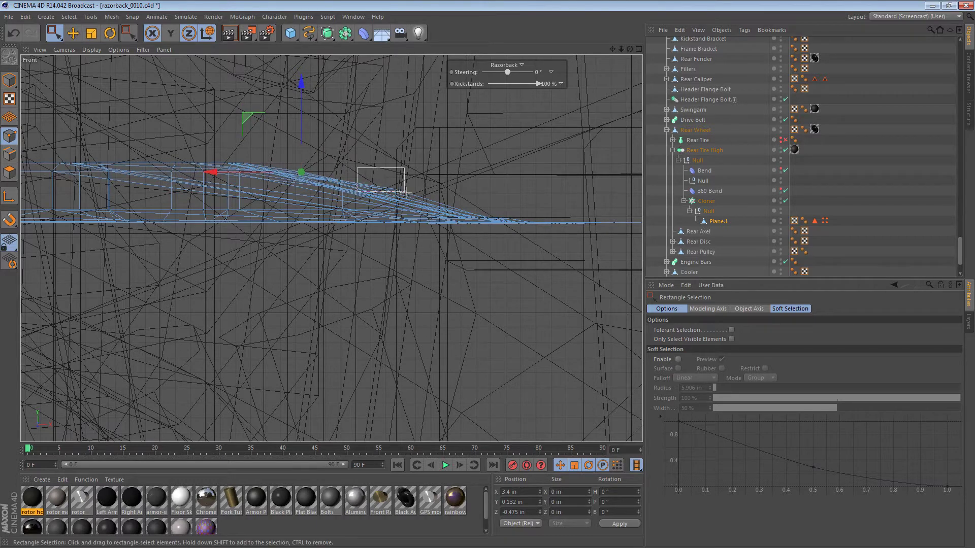
drag(411, 204, 410, 204)
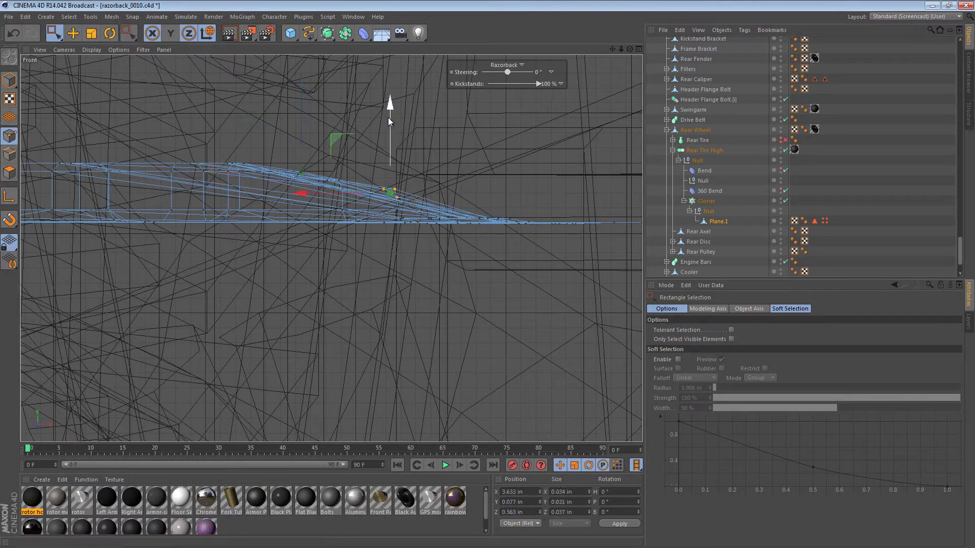
drag(388, 117, 388, 123)
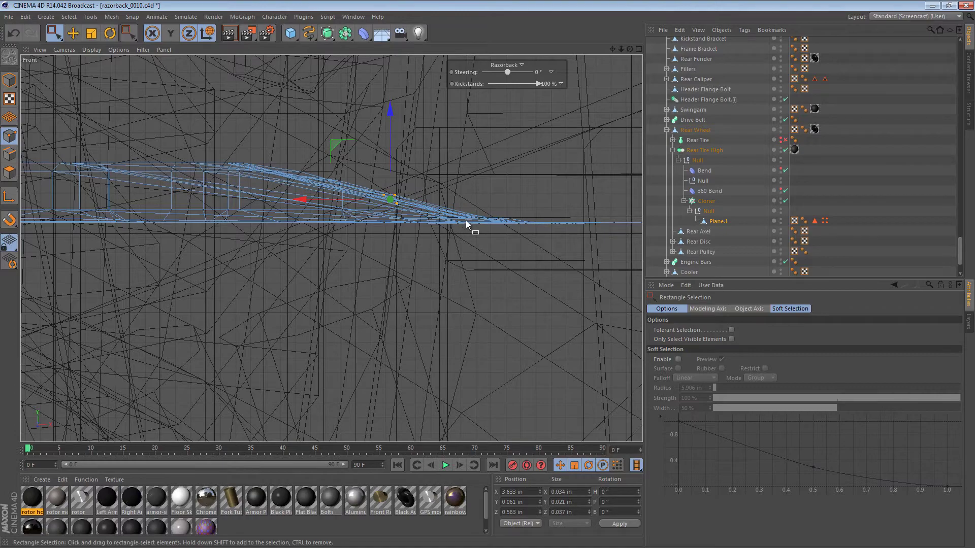
Lower the matching raised points on the tread's negative X side to follow the slope, with the outer group at about Y 0.083 in.
scroll(467, 223, up, 8)
scroll(526, 296, up, 10)
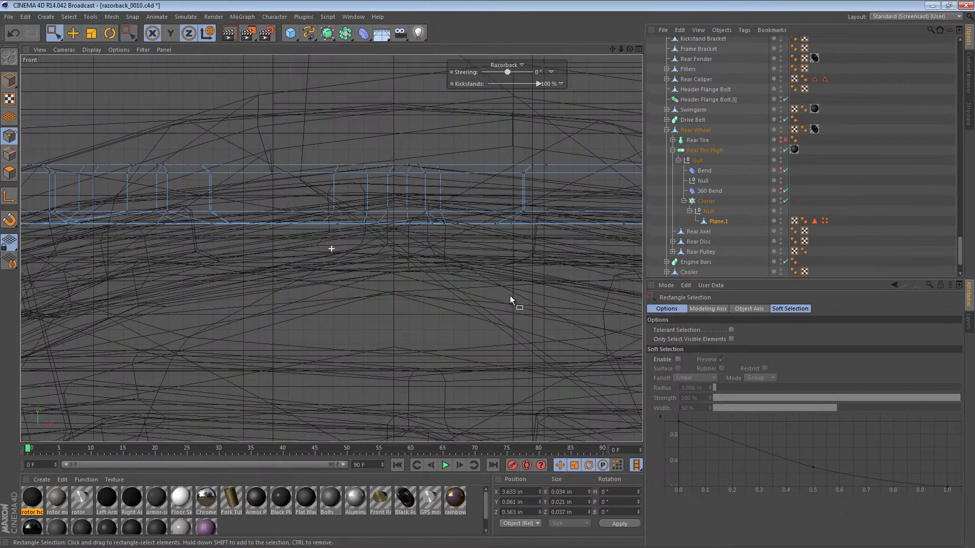
alt+middle_drag(498, 294, 510, 296)
alt+middle_drag(382, 216, 243, 201)
drag(303, 116, 313, 136)
click(369, 191)
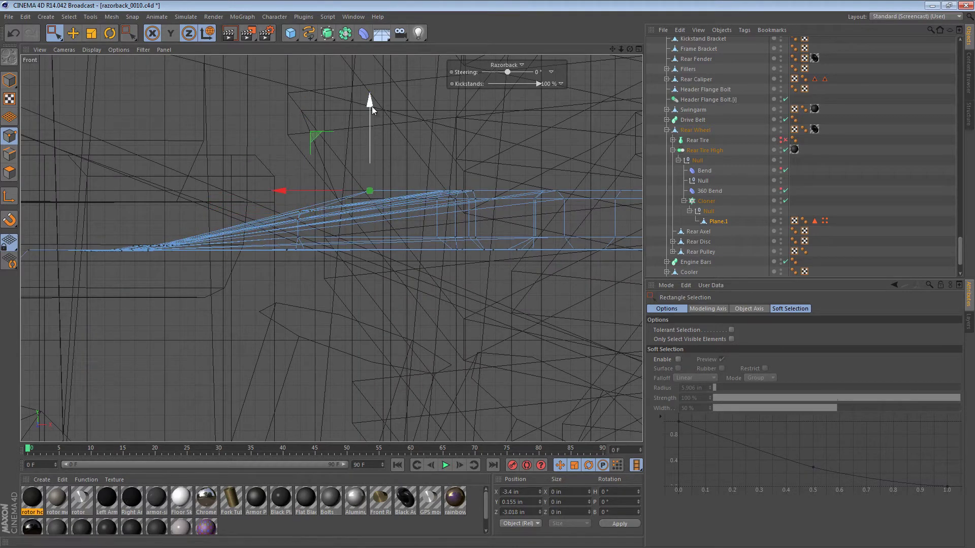
drag(372, 106, 372, 120)
drag(250, 167, 316, 218)
drag(305, 125, 307, 131)
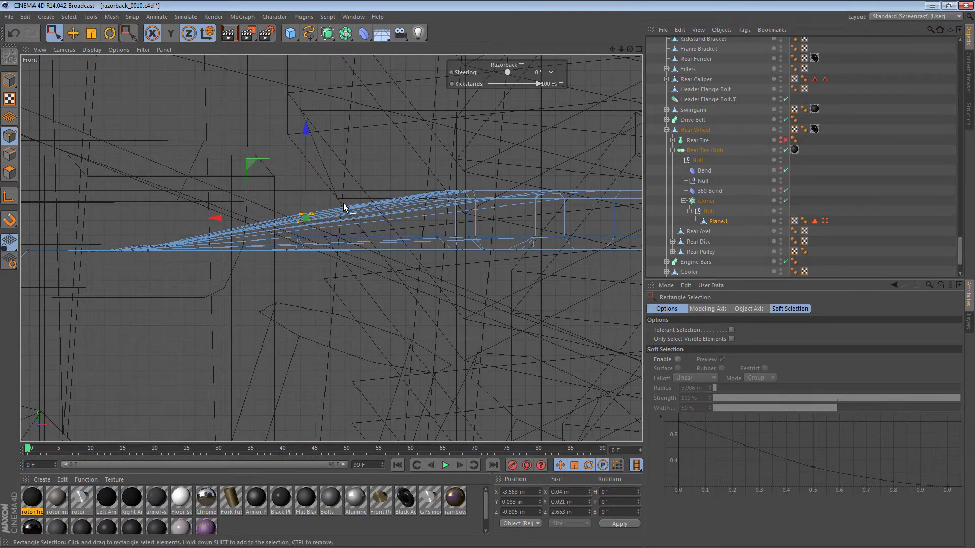
Examine the tapered outer edge of the tread blocks from several angles in the perspective view.
key(F1)
alt+drag(462, 227, 409, 198)
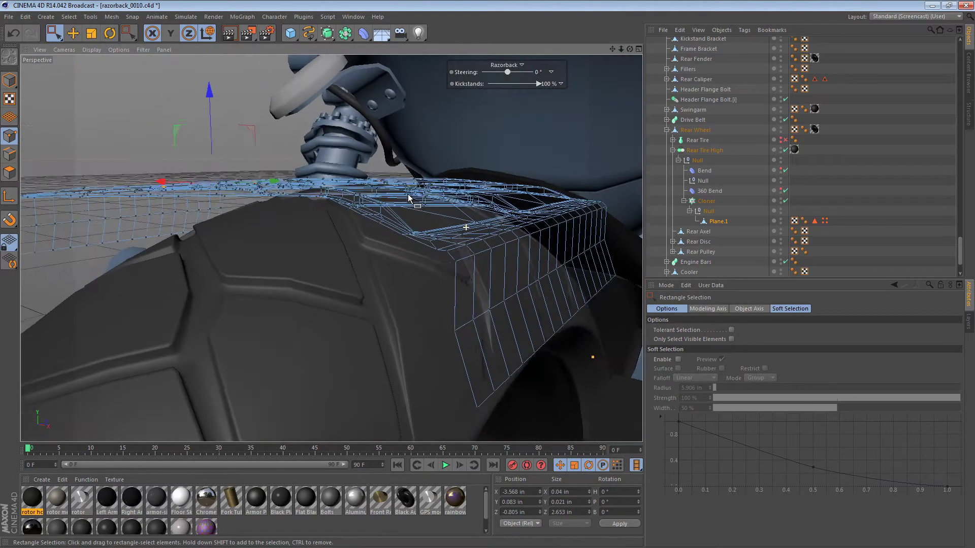
alt+middle_drag(497, 270, 441, 125)
alt+right_drag(423, 134, 314, 183)
alt+drag(315, 184, 381, 224)
alt+right_drag(380, 223, 622, 232)
alt+drag(468, 203, 442, 226)
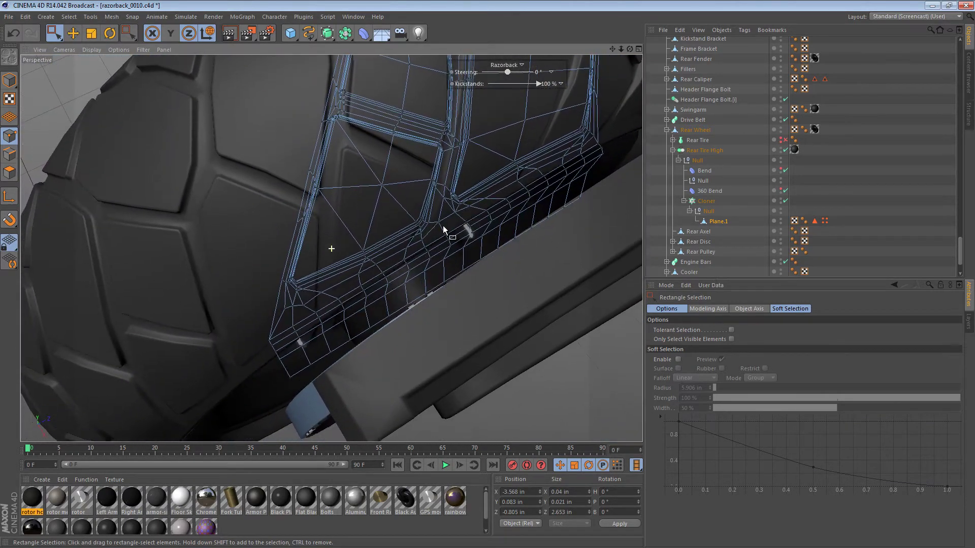
alt+drag(334, 321, 413, 286)
Rectangle-select the flattened edge points at the near end of the tread's negative X side in the top view.
key(F2)
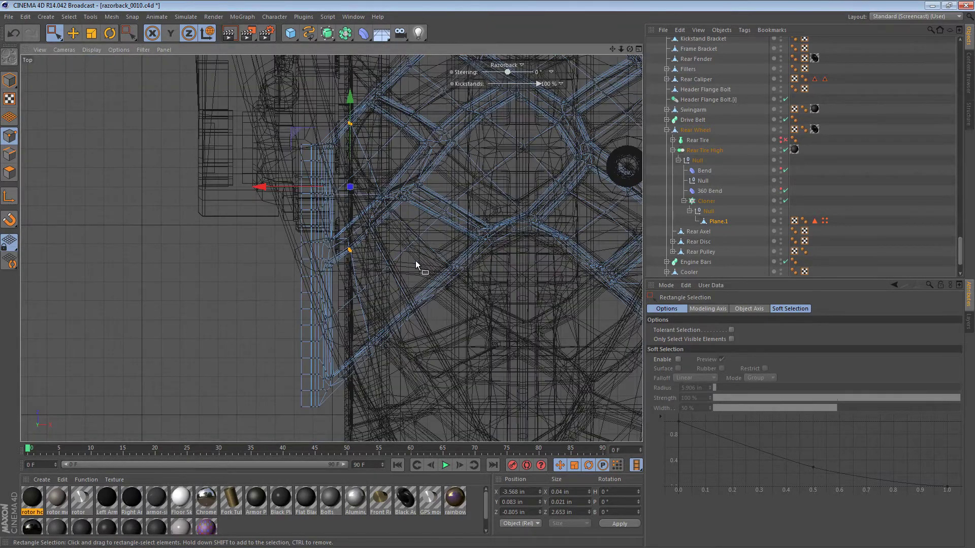
alt+middle_drag(388, 254, 418, 170)
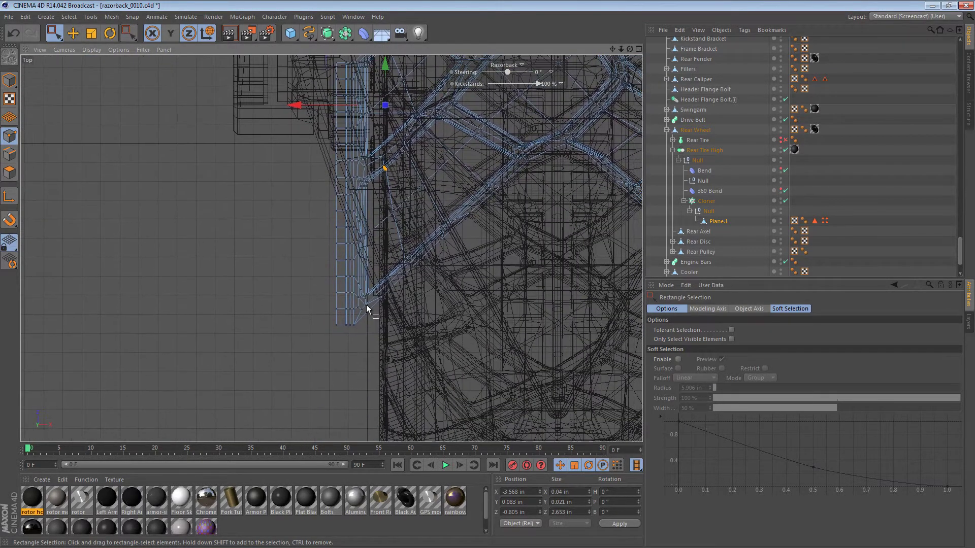
alt+right_drag(366, 306, 475, 308)
scroll(419, 299, up, 2)
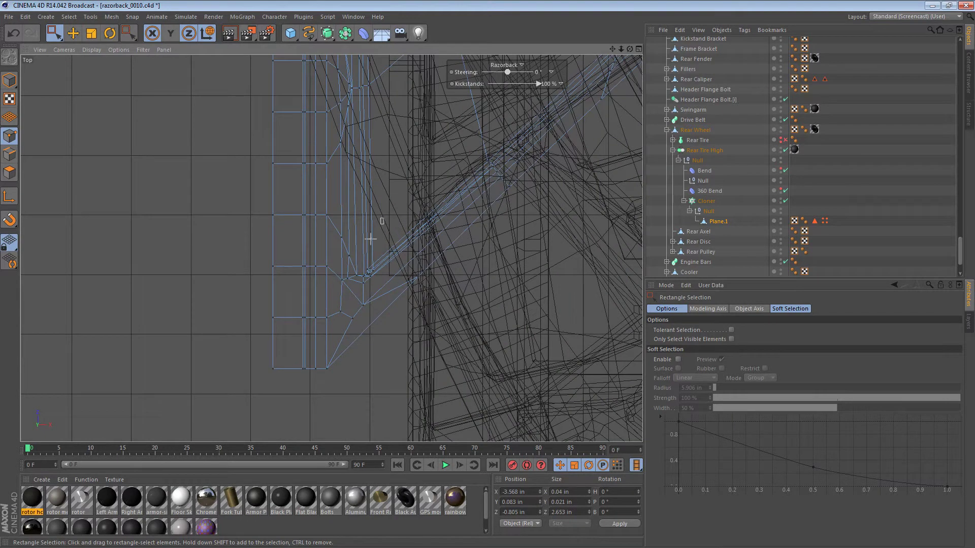
drag(370, 239, 338, 287)
alt+middle_drag(391, 227, 413, 414)
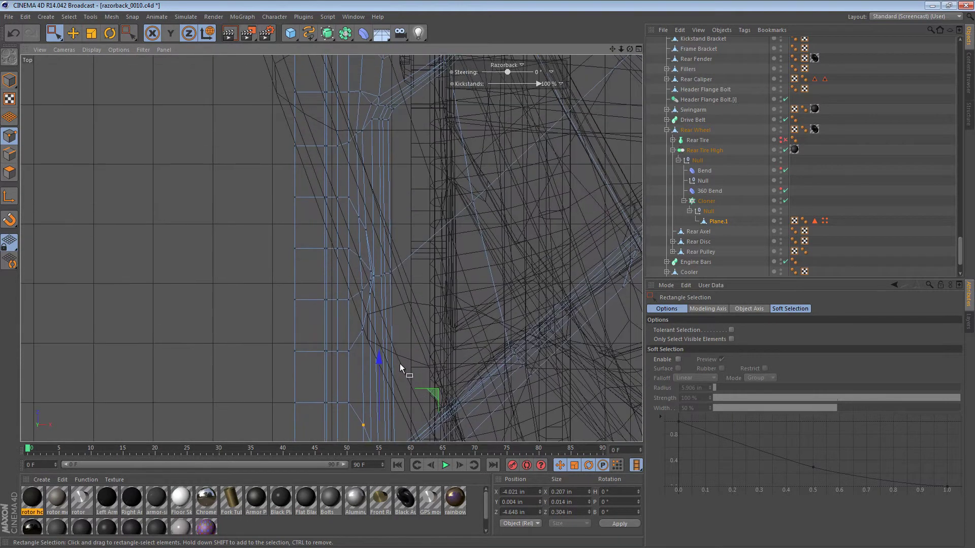
Add the flattened edge points around the next block corners along the same side to the selection.
drag(404, 336, 358, 203)
alt+middle_drag(362, 206, 403, 243)
drag(409, 236, 365, 178)
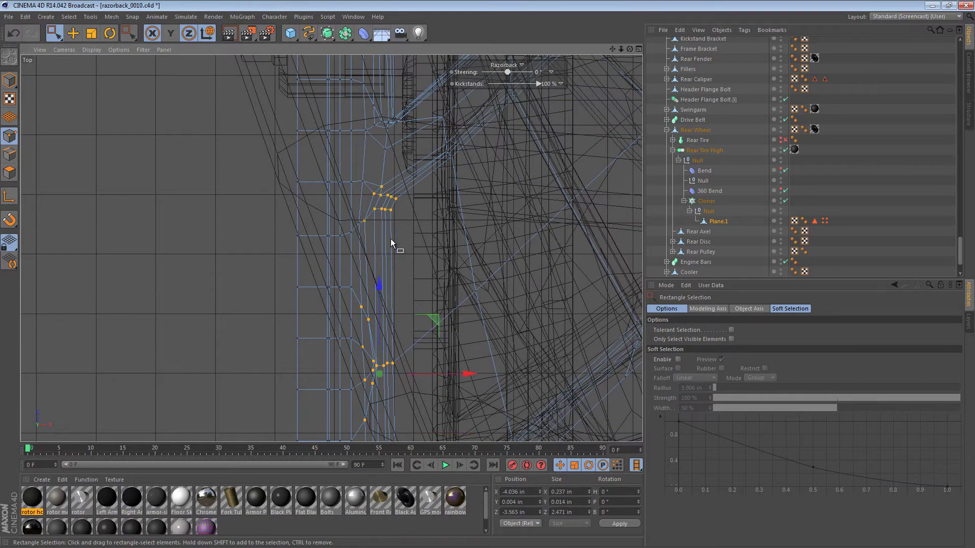
alt+right_drag(496, 239, 434, 241)
alt+middle_drag(443, 238, 442, 337)
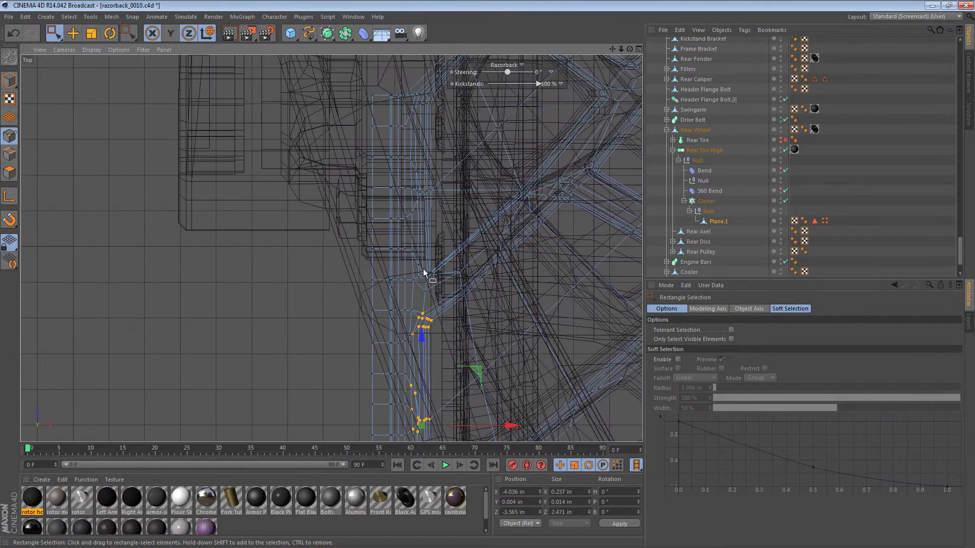
Extend the selection with the remaining flattened edge points up to the far end of the negative X side.
alt+right_drag(423, 268, 467, 270)
drag(448, 312, 415, 223)
alt+middle_drag(438, 222, 435, 343)
alt+right_drag(419, 199, 457, 207)
alt+middle_drag(457, 210, 459, 270)
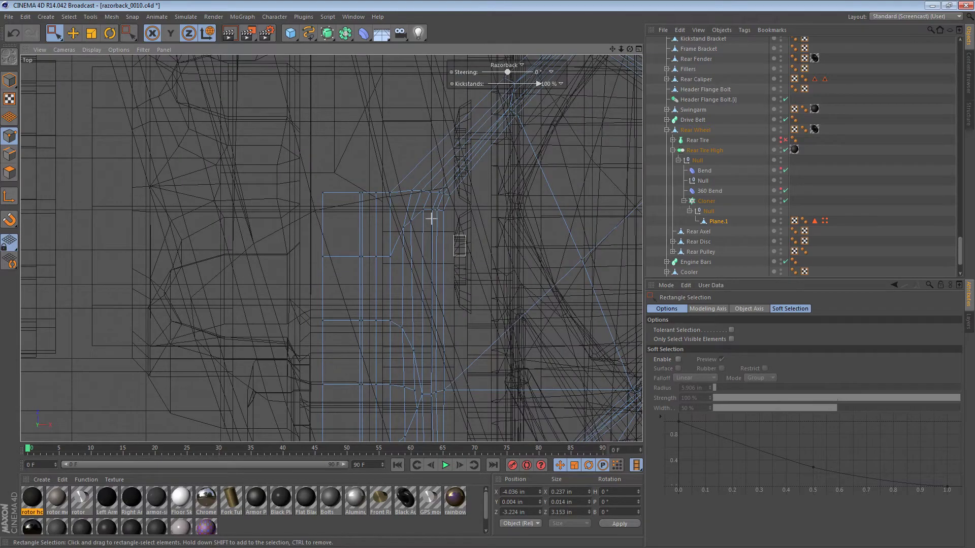
drag(466, 251, 393, 181)
Add the first groups of flattened edge points along the tread's positive X side to the selection in the top view.
alt+right_drag(589, 223, 550, 231)
alt+middle_drag(550, 231, 486, 299)
alt+right_drag(300, 144, 425, 152)
drag(352, 138, 428, 239)
alt+middle_drag(458, 277, 463, 148)
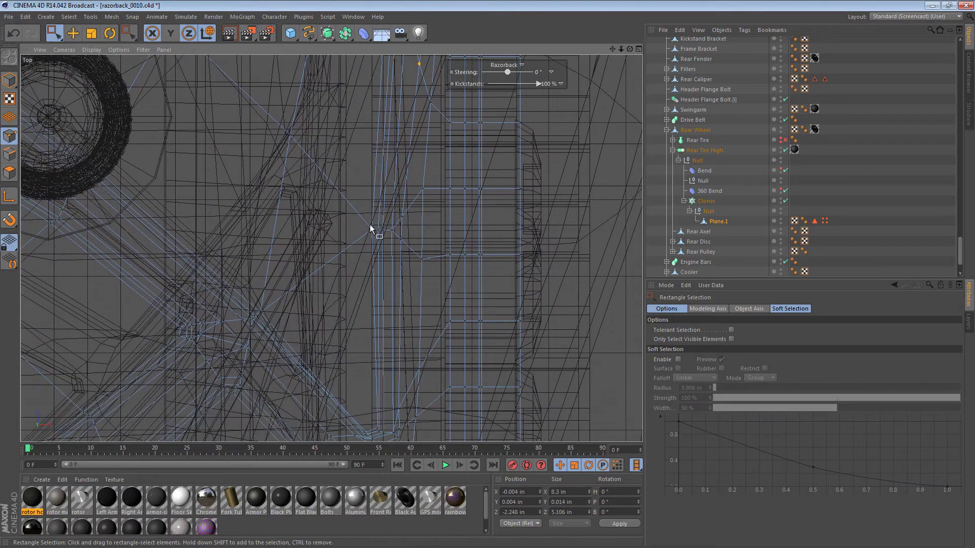
alt+middle_drag(431, 291, 412, 219)
shift+drag(378, 141, 442, 296)
Extend the selection with the remaining flattened edge points down to the end of the positive X side.
alt+middle_drag(452, 287, 458, 106)
shift+drag(347, 130, 441, 257)
alt+middle_drag(423, 328, 416, 209)
shift+drag(347, 147, 451, 329)
alt+middle_drag(473, 353, 485, 87)
shift+drag(388, 88, 452, 200)
mouse_move(384, 305)
shift+mouse_down()
mouse_move(415, 328)
mouse_move(367, 312)
shift+mouse_up()
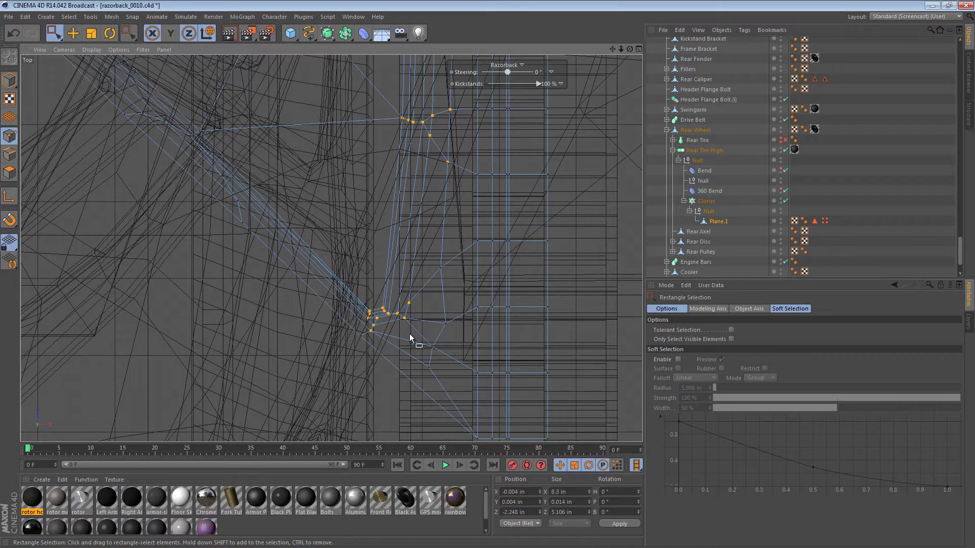
Activate the Brush in Smooth mode in the perspective view and set its radius to 2 in.
key(F1)
scroll(410, 191, down, 2)
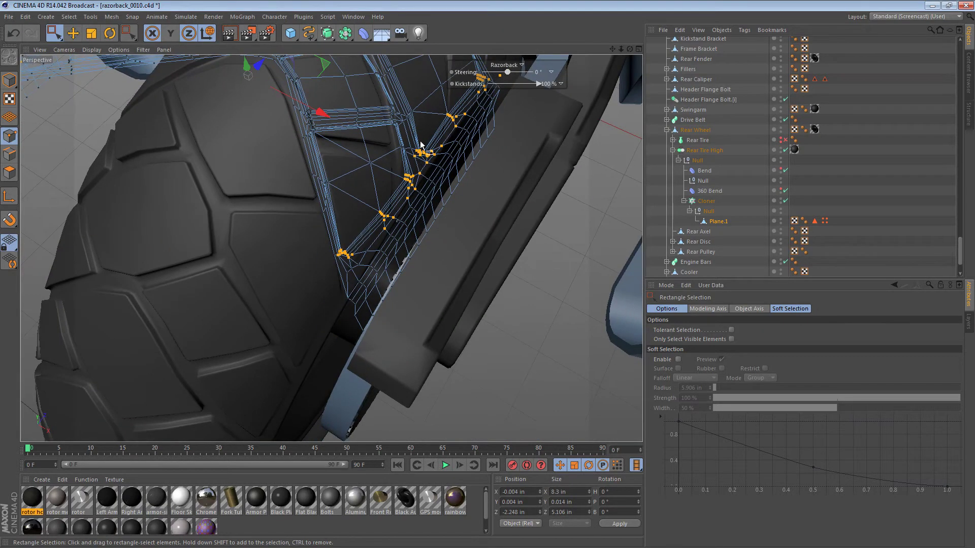
alt+middle_drag(408, 192, 415, 325)
alt+drag(407, 192, 328, 163)
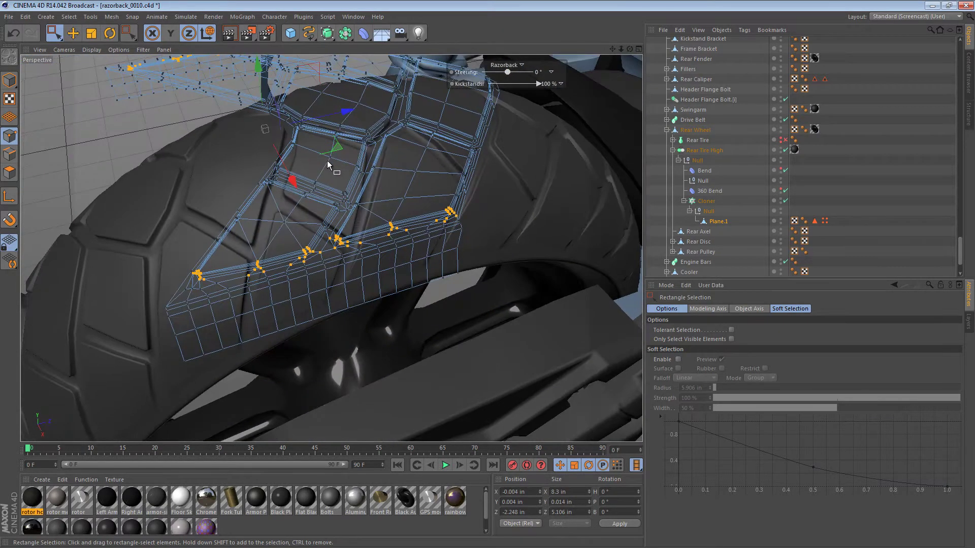
key(m)
key(c)
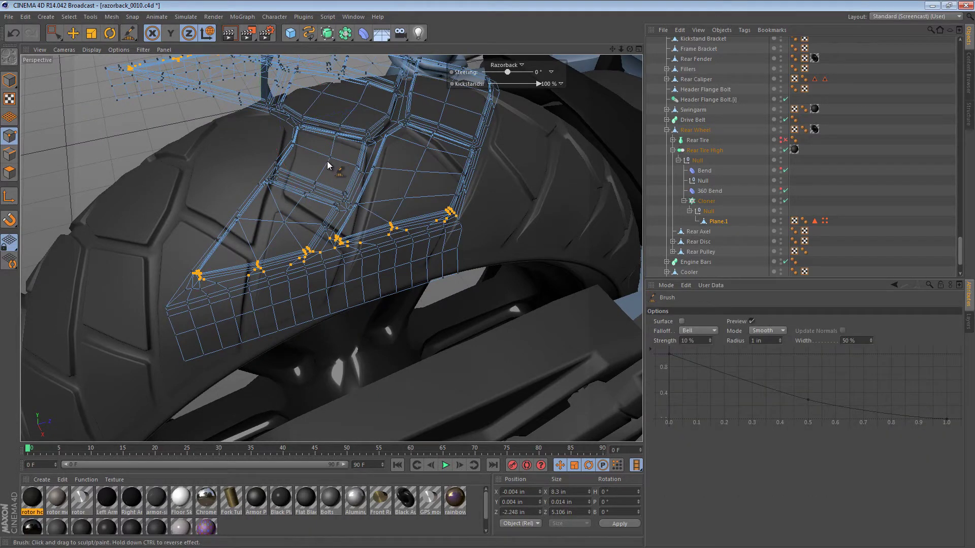
click(714, 332)
click(714, 332)
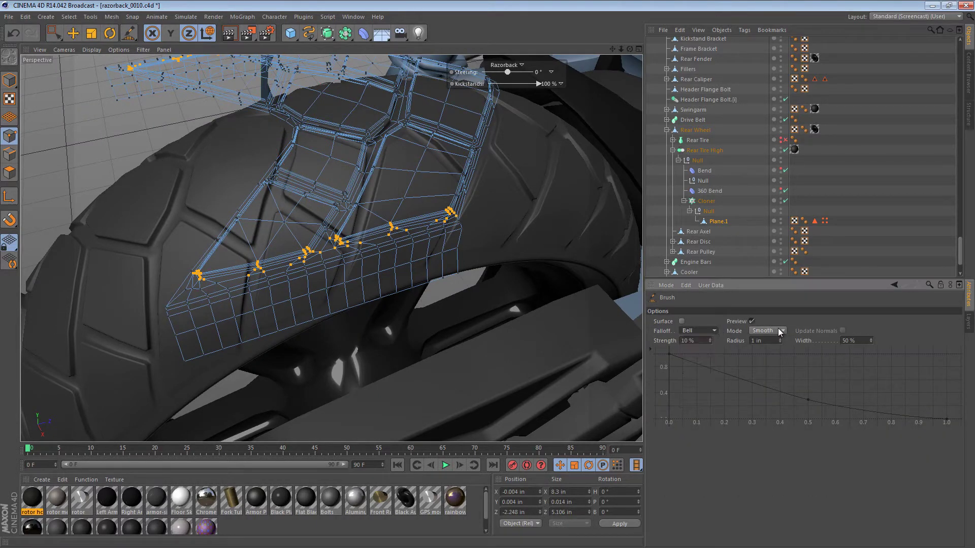
click(780, 331)
click(778, 331)
click(773, 340)
scroll(774, 341, up, 1)
double_click(773, 340)
text(2)
key(Return)
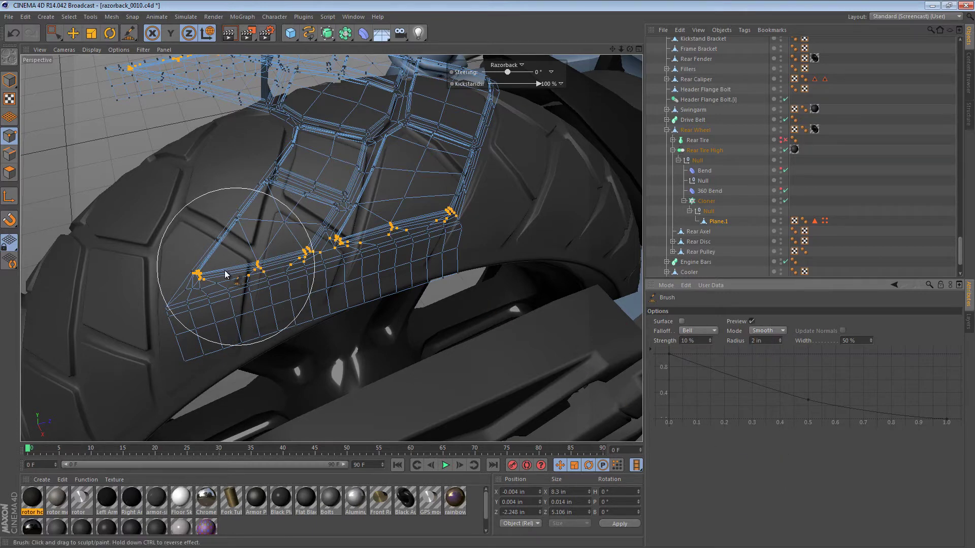
Brush over the selected edge points to smooth the tread's outer edges, and return to Model mode to check the tire.
mouse_move(201, 282)
mouse_down()
mouse_move(377, 243)
mouse_move(432, 249)
mouse_move(307, 254)
mouse_move(316, 213)
mouse_move(521, 217)
mouse_move(285, 188)
mouse_move(437, 197)
mouse_move(356, 185)
mouse_move(337, 224)
mouse_move(228, 219)
mouse_up()
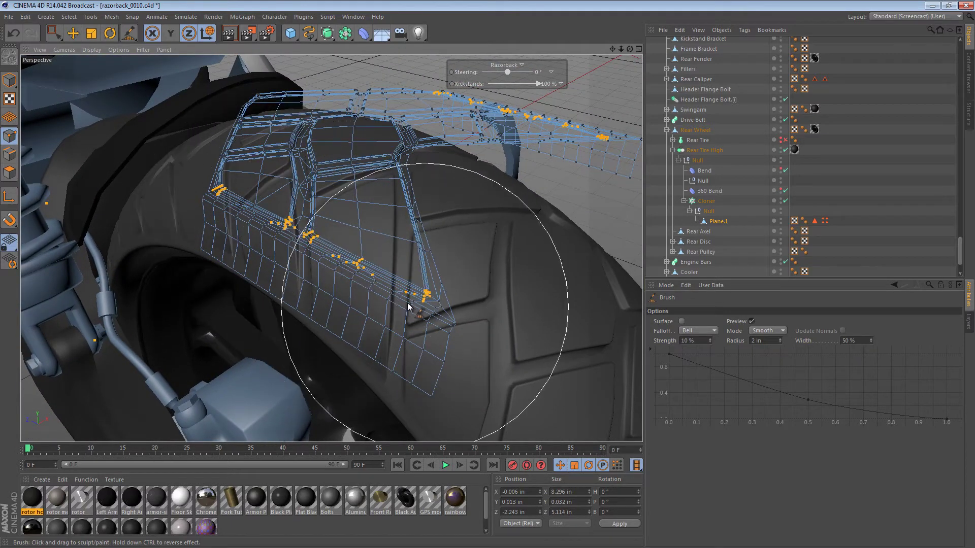
mouse_move(328, 270)
mouse_down()
mouse_move(216, 207)
mouse_move(409, 285)
mouse_move(82, 163)
mouse_up()
click(9, 81)
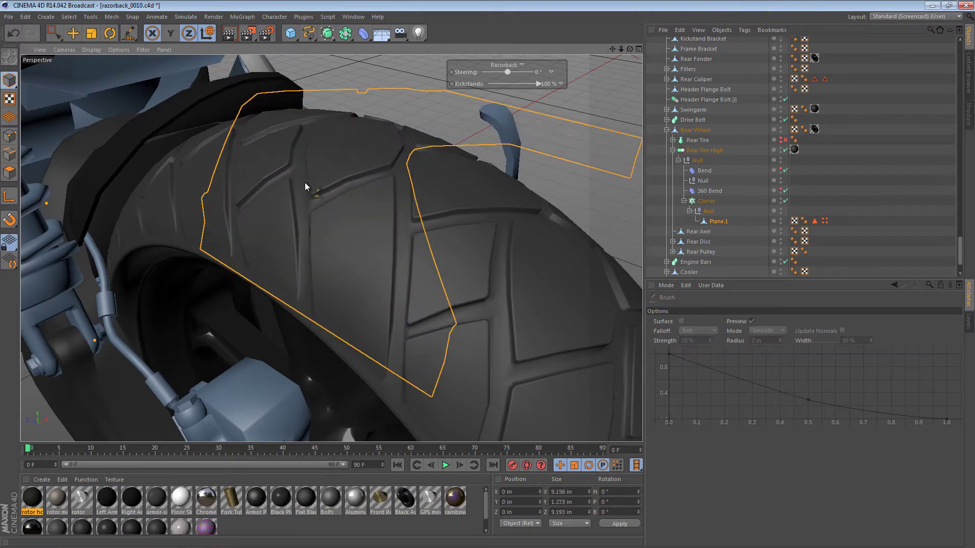
mouse_move(306, 188)
alt+mouse_down()
mouse_move(374, 208)
mouse_move(407, 169)
mouse_move(327, 169)
mouse_move(428, 208)
mouse_move(342, 223)
mouse_move(210, 226)
mouse_move(277, 238)
alt+mouse_up()
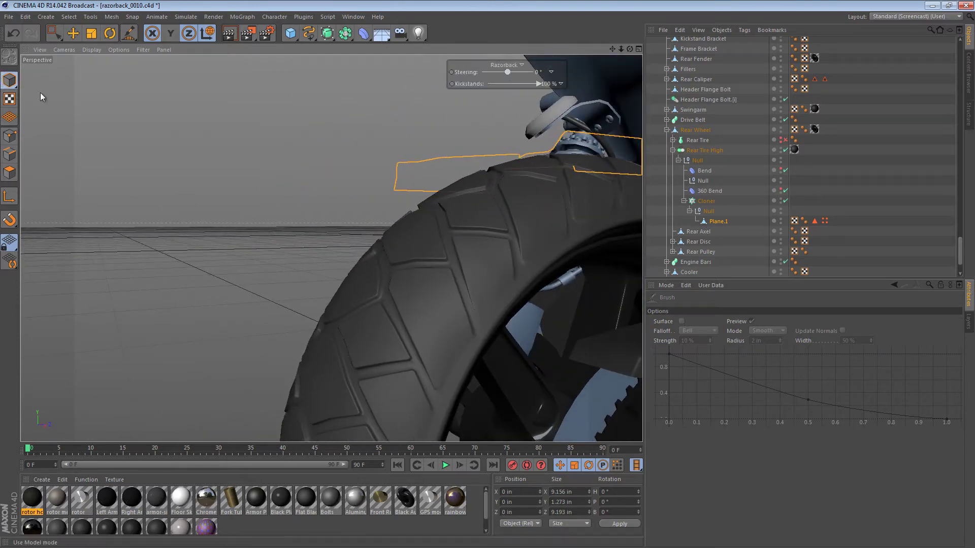
Deselect all objects, bring the whole motorcycle into view and save the scene file.
key(ctrl+shift+a)
alt+drag(509, 235, 328, 178)
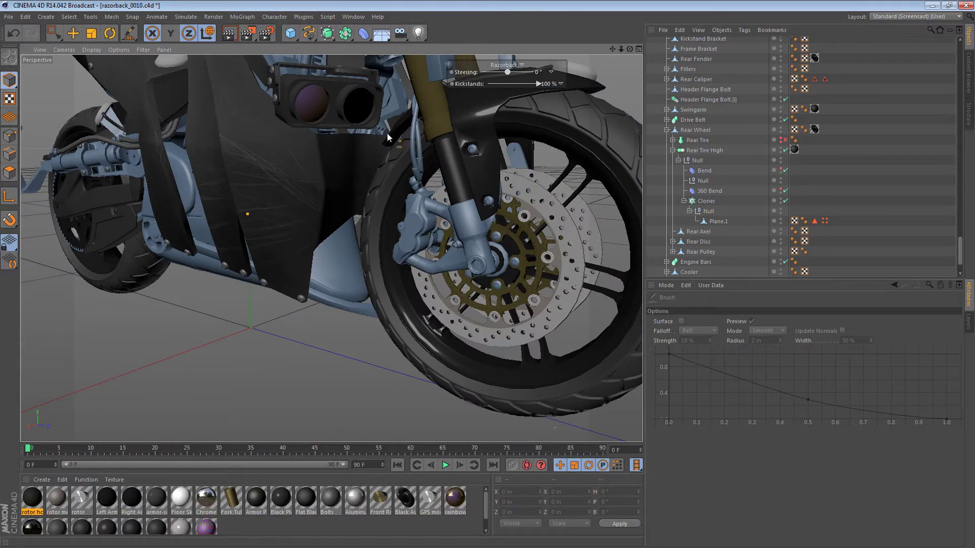
alt+right_drag(387, 131, 339, 136)
alt+drag(340, 136, 357, 233)
key(ctrl+s)
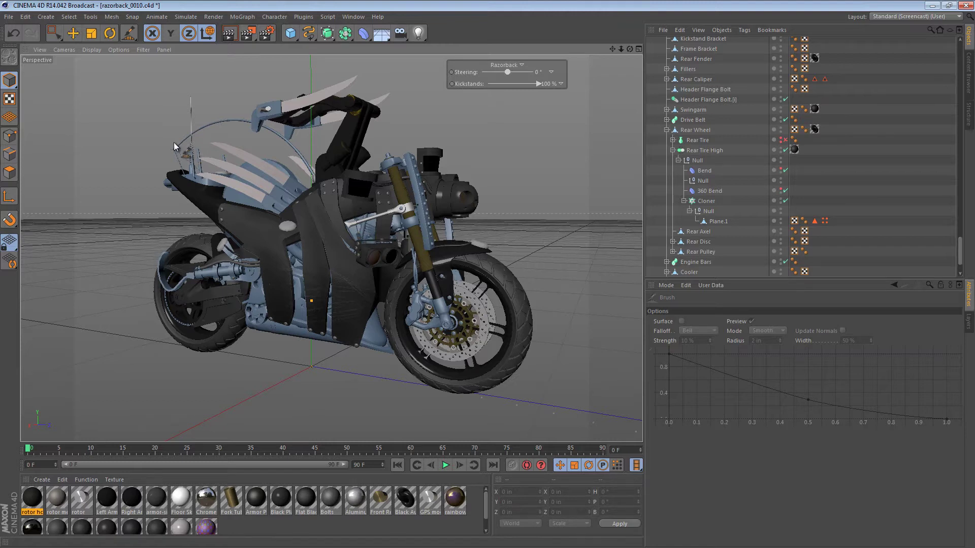
Examine the complete motorcycle from several angles with the Move tool active.
key(e)
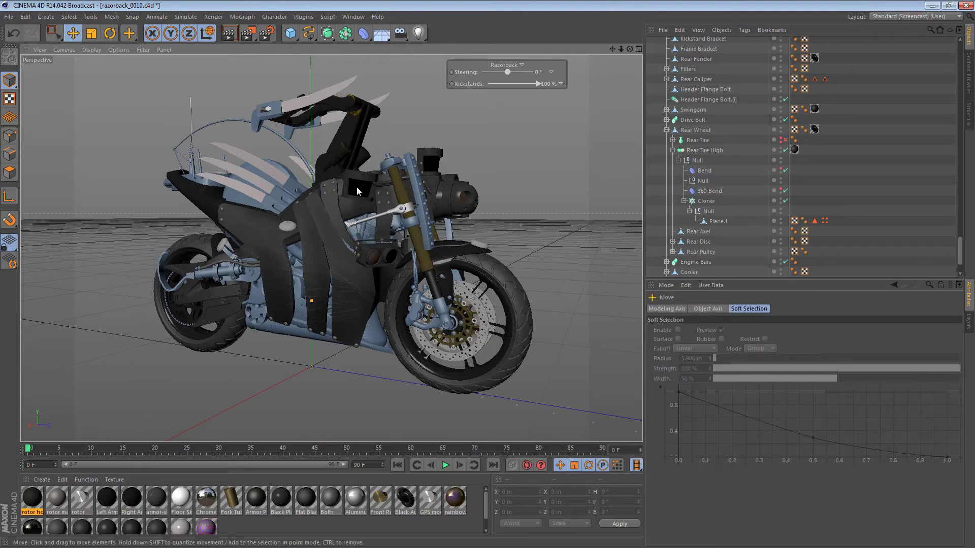
alt+right_drag(464, 213, 412, 200)
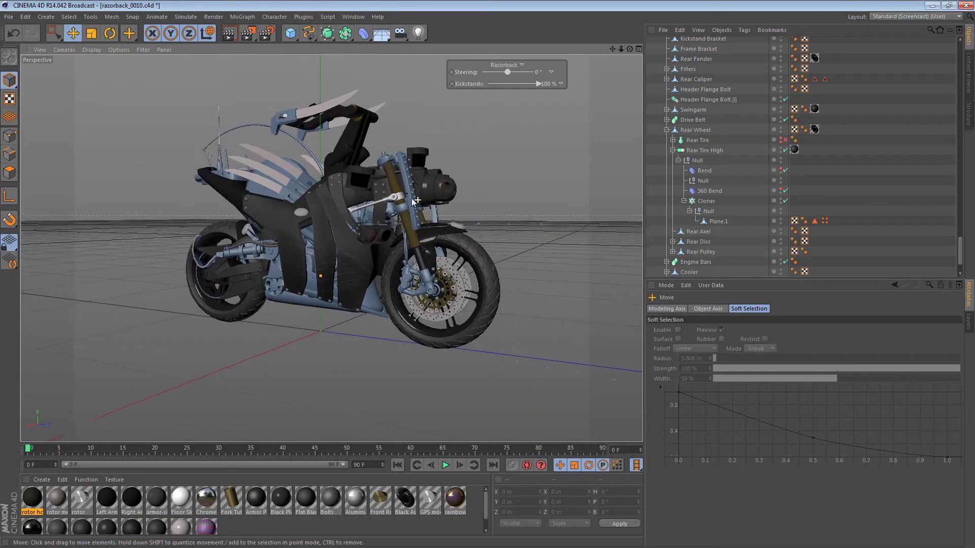
alt+drag(416, 200, 405, 233)
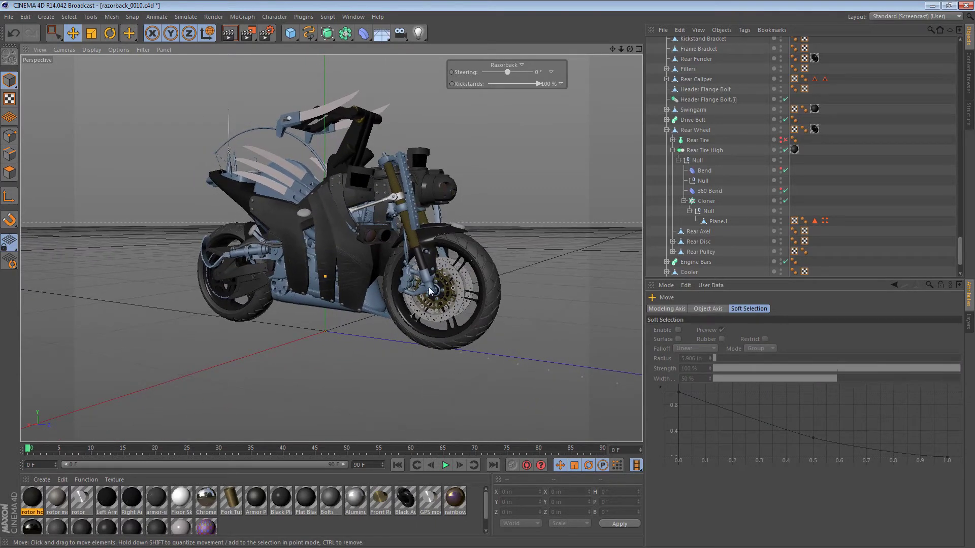
alt+drag(417, 252, 450, 246)
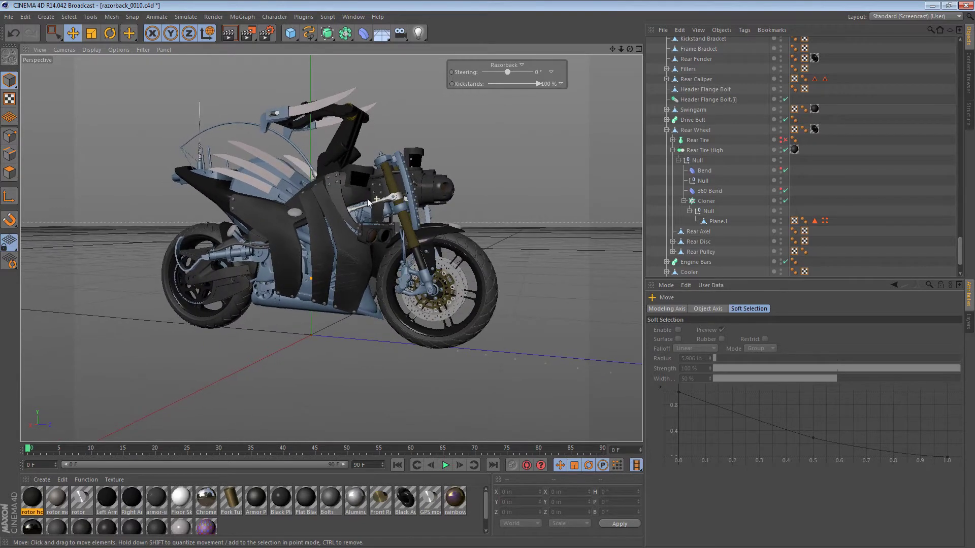
alt+drag(337, 215, 358, 210)
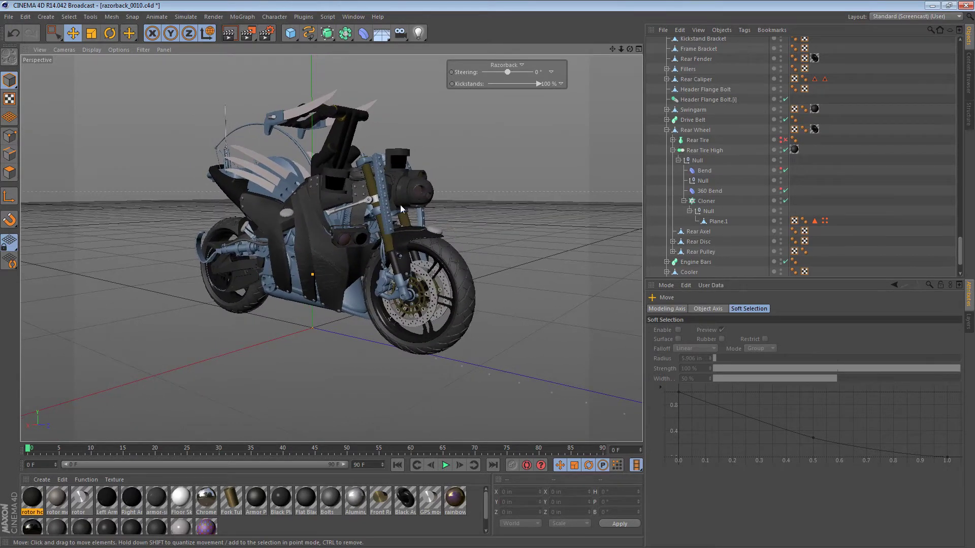
Collapse the Razorback hierarchy, try moving the whole motorcycle in the viewport, and undo the move.
scroll(703, 133, up, 15)
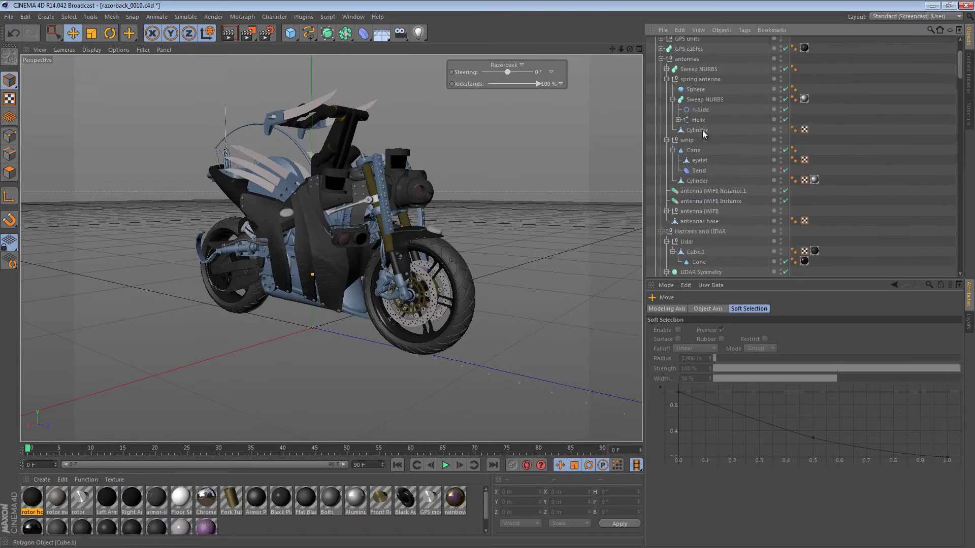
scroll(703, 133, up, 3)
click(650, 42)
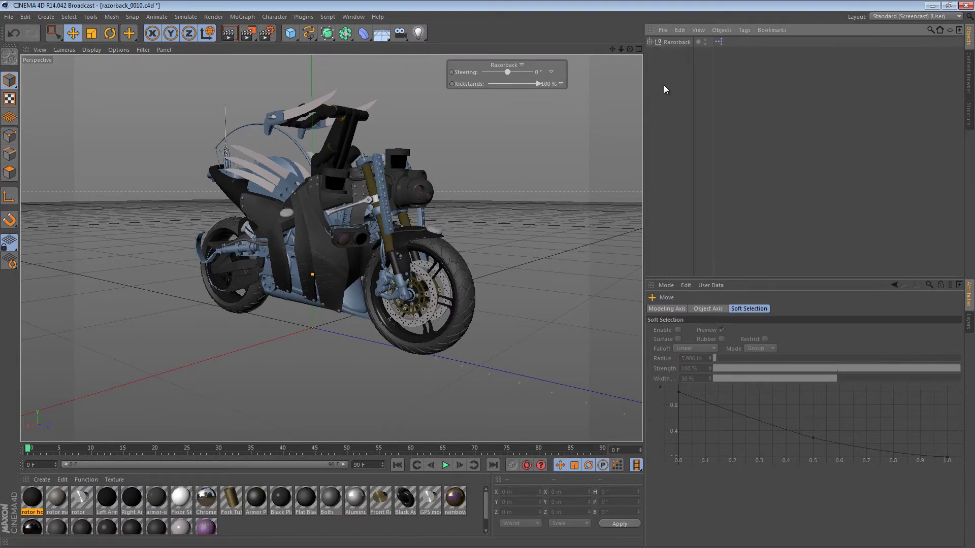
click(676, 43)
alt+drag(334, 199, 289, 218)
key(ctrl+z)
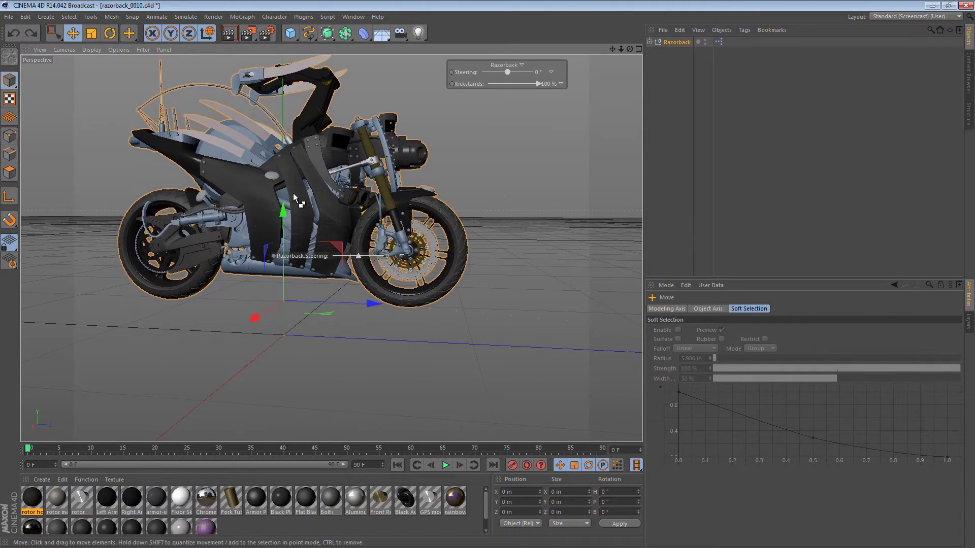
Expand the Razorback hierarchy and inspect which parts belong to the armor object and the Instruments group.
click(650, 42)
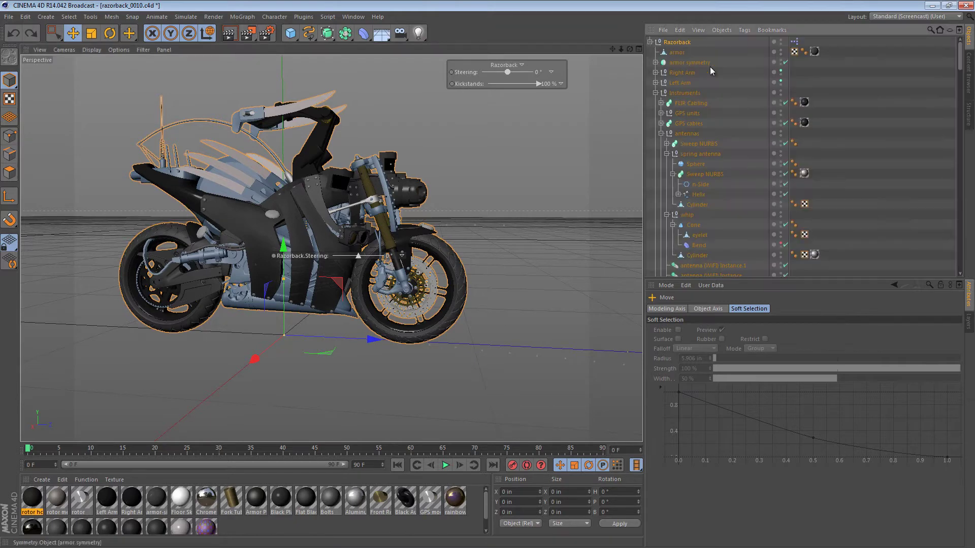
click(676, 52)
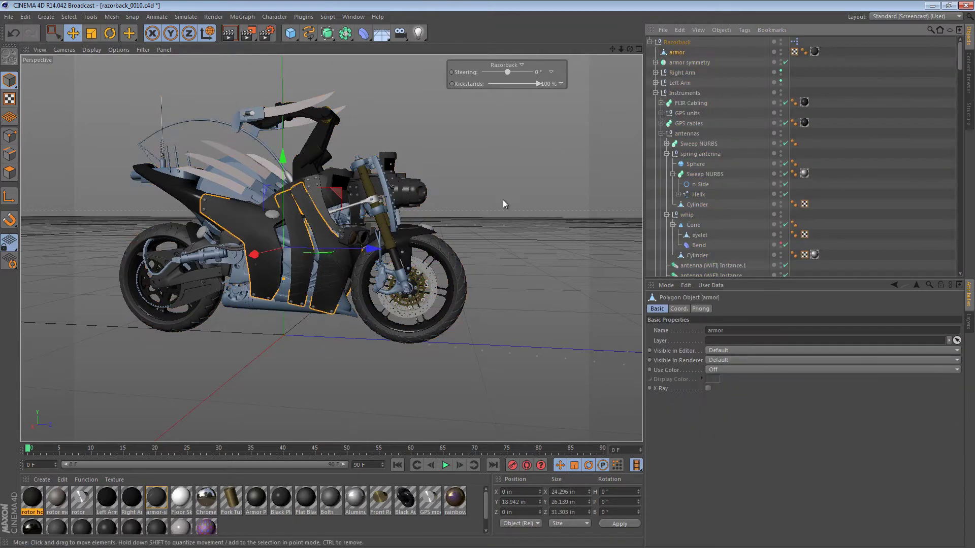
drag(589, 202, 770, 203)
key(ctrl+z)
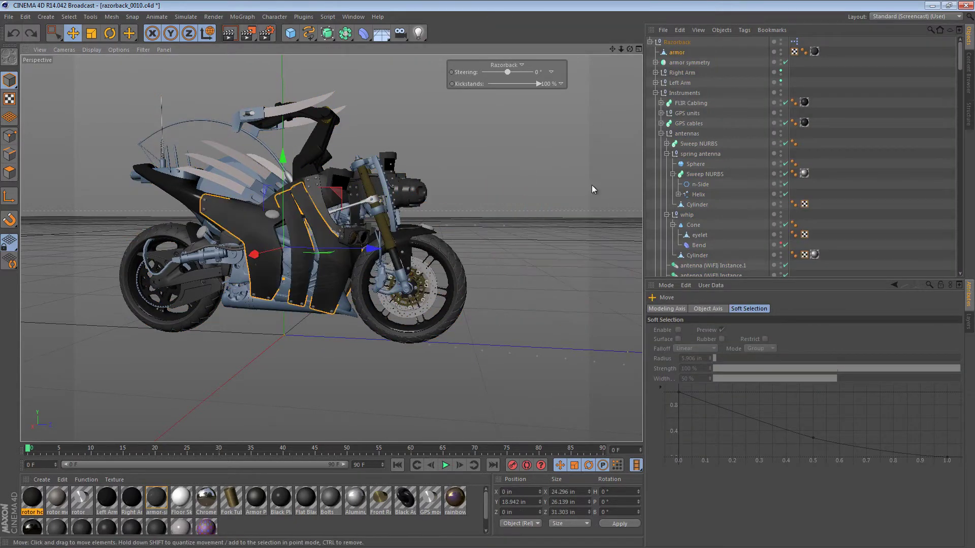
click(676, 93)
click(655, 93)
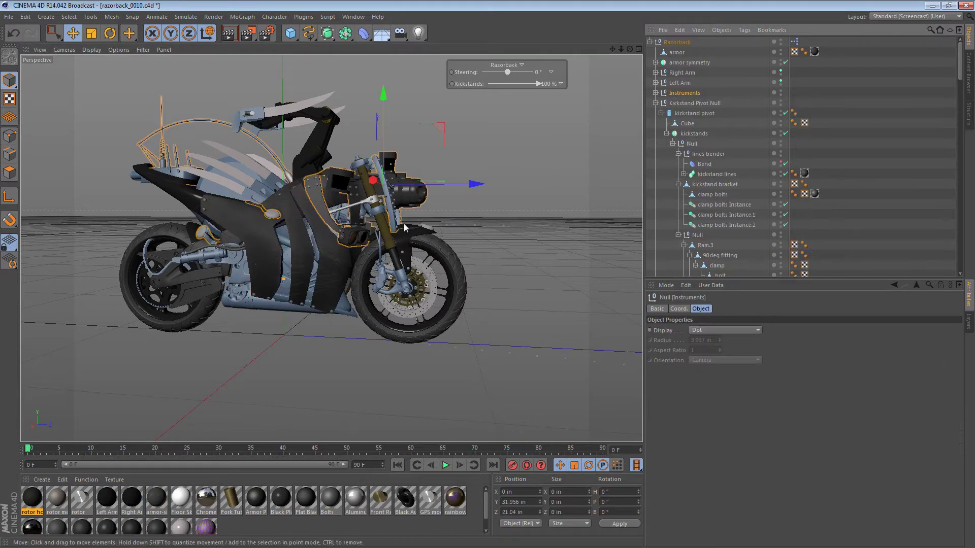
alt+drag(369, 216, 342, 311)
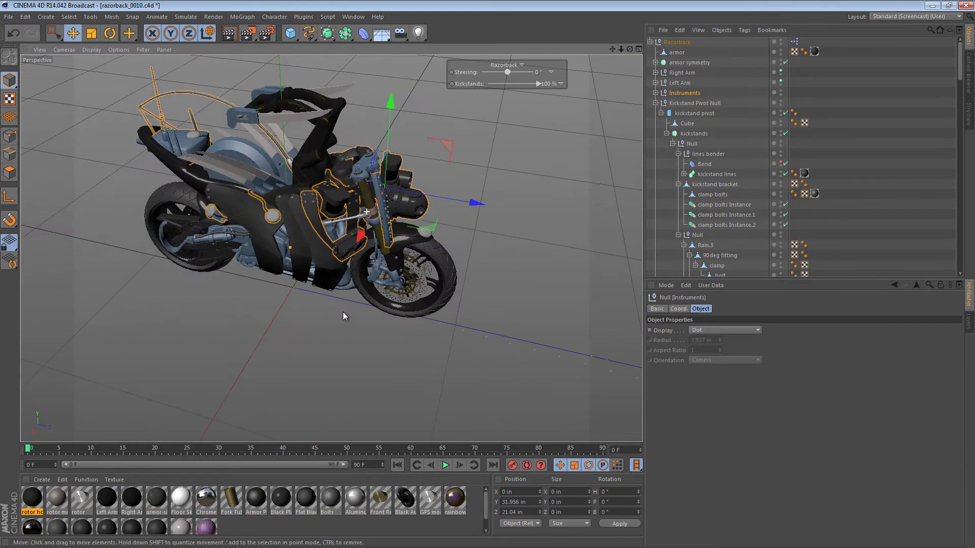
Try the motorcycle's Steering control in the viewport and undo the change.
click(690, 41)
click(554, 120)
drag(501, 72, 532, 74)
key(ctrl+z)
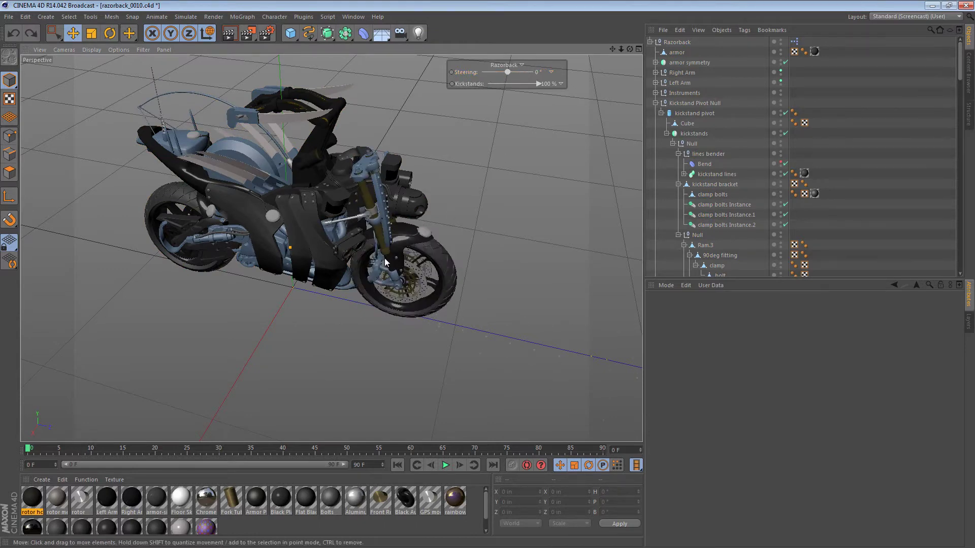
Frame the motorcycle from the front three-quarter angle, collapse the Razorback hierarchy and add a Target Camera.
alt+drag(378, 251, 349, 167)
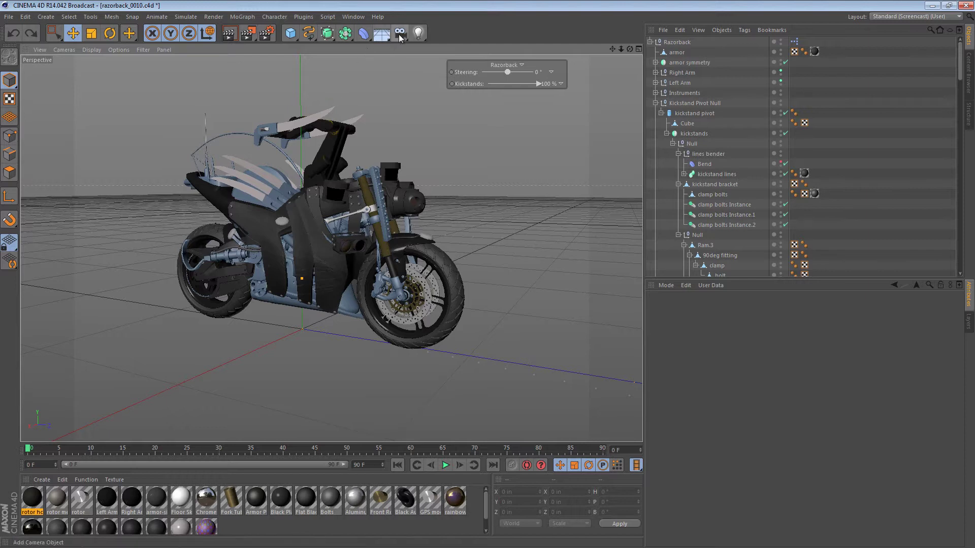
click(650, 42)
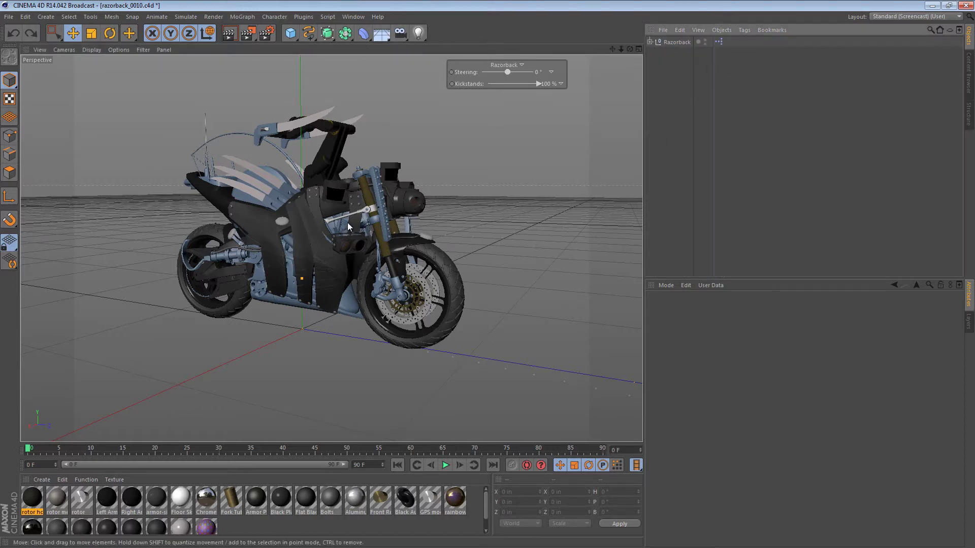
click(400, 33)
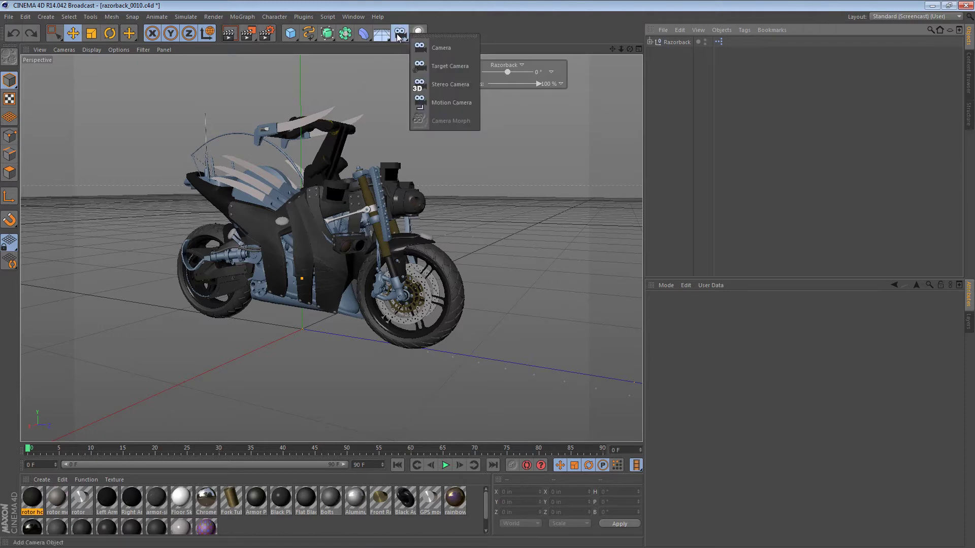
click(457, 66)
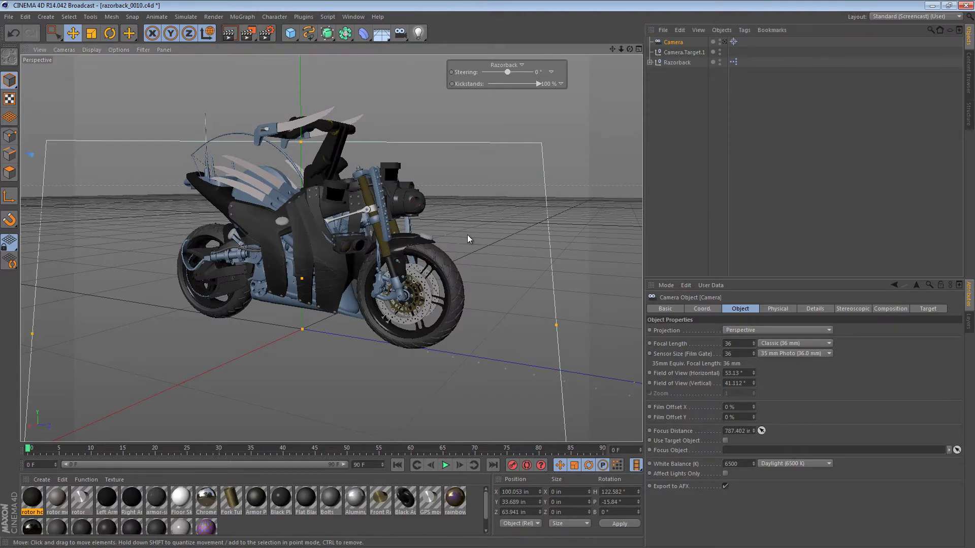
Try scaling the camera in Object mode, undo it, and return to Model mode with the Move tool.
alt+right_drag(467, 234, 389, 232)
alt+drag(390, 234, 343, 242)
alt+right_drag(399, 228, 282, 228)
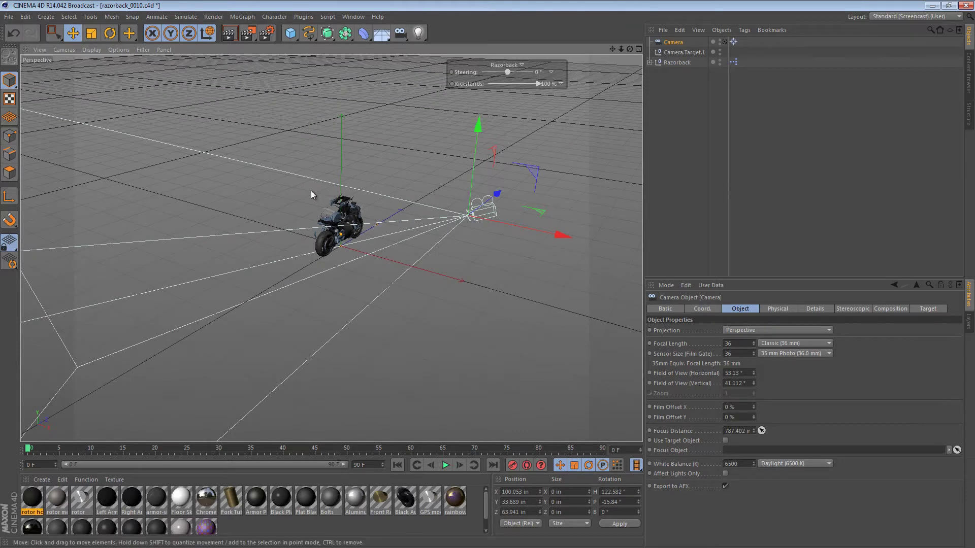
drag(9, 80, 51, 120)
click(93, 37)
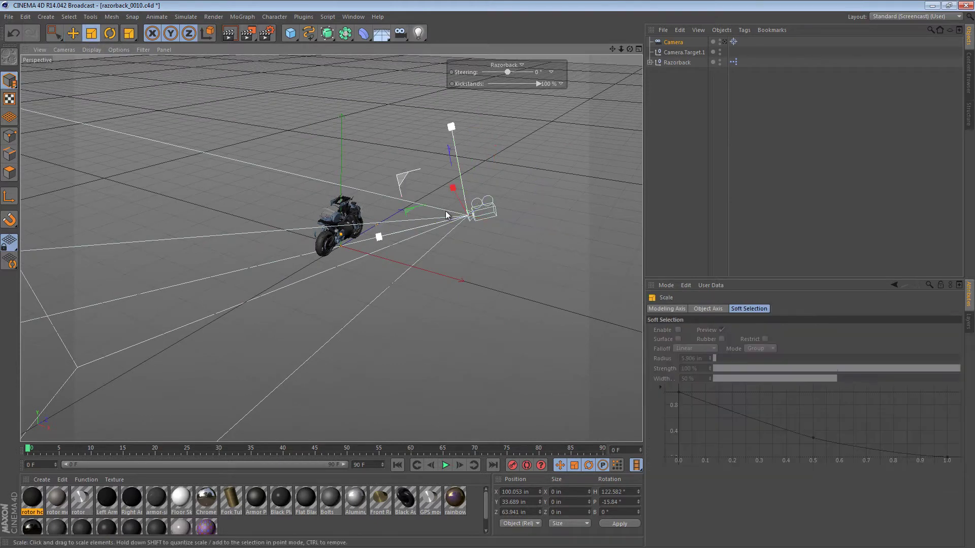
drag(427, 269, 324, 274)
key(ctrl+z)
alt+right_drag(359, 237, 477, 233)
drag(542, 266, 526, 268)
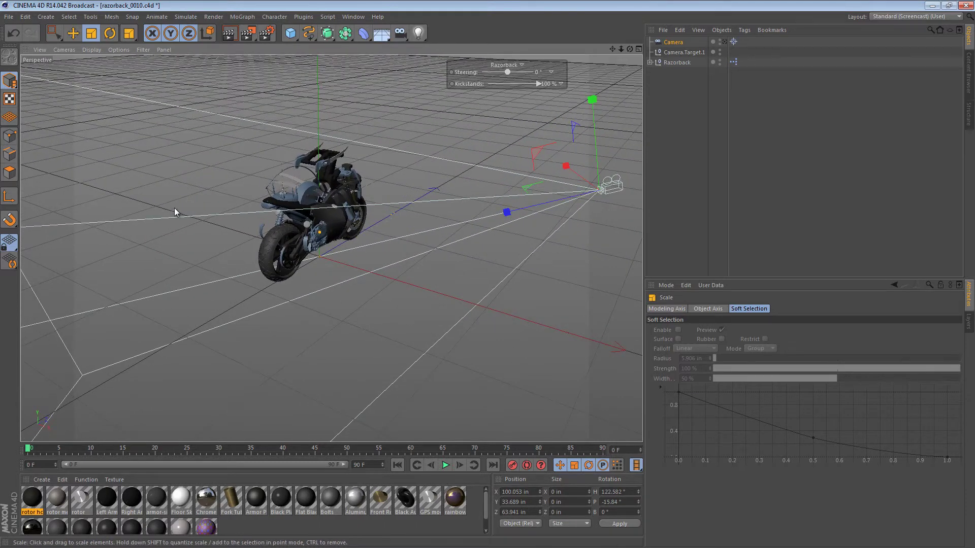
click(8, 81)
key(e)
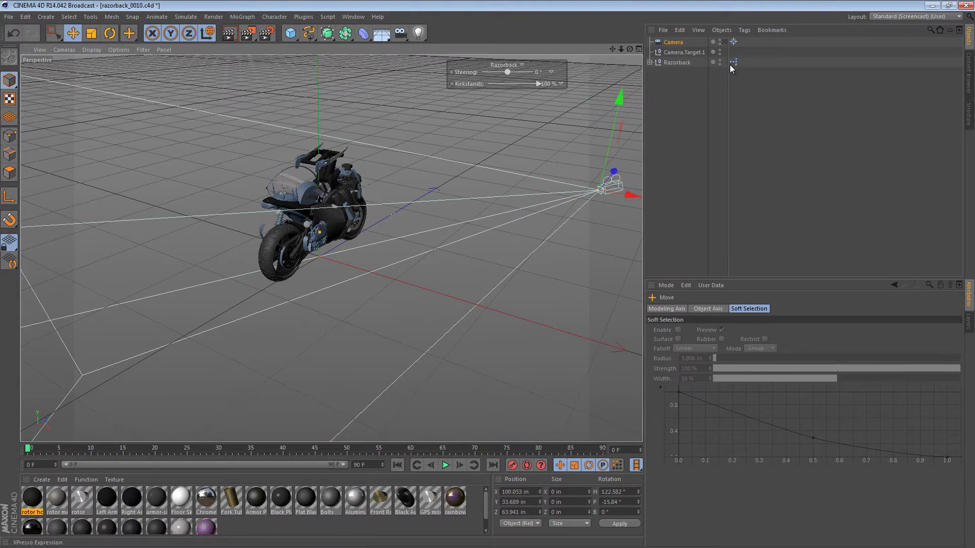
Raise the Camera.Target.1 null along Y to about 24.6 in so the camera aims at the motorcycle's body.
click(683, 53)
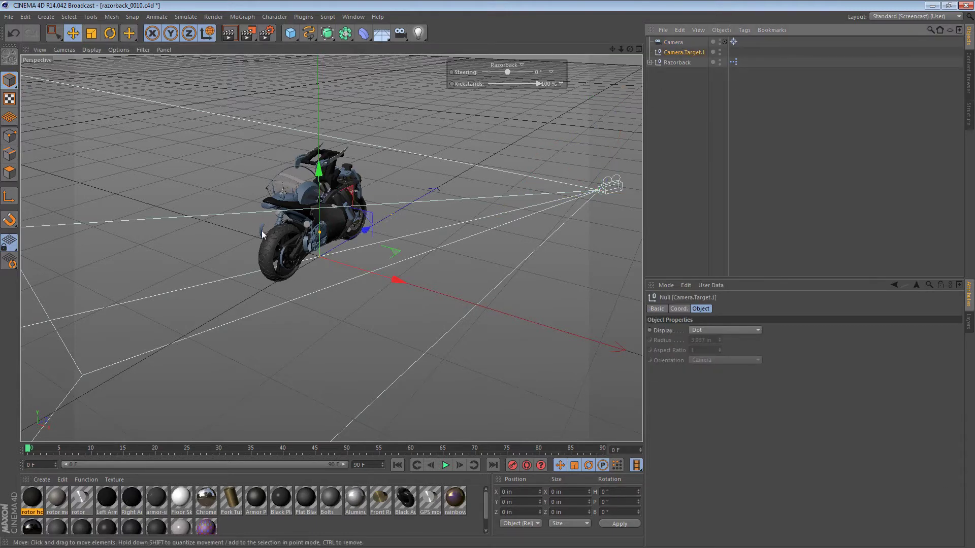
drag(362, 242, 355, 148)
key(ctrl+z)
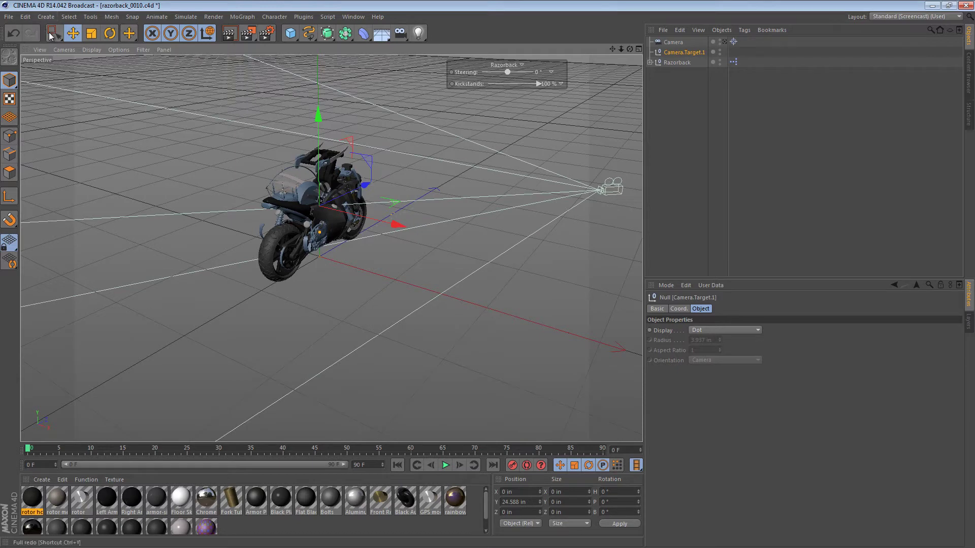
Switch the perspective view to look through the new Camera.
click(63, 49)
mouse_move(105, 75)
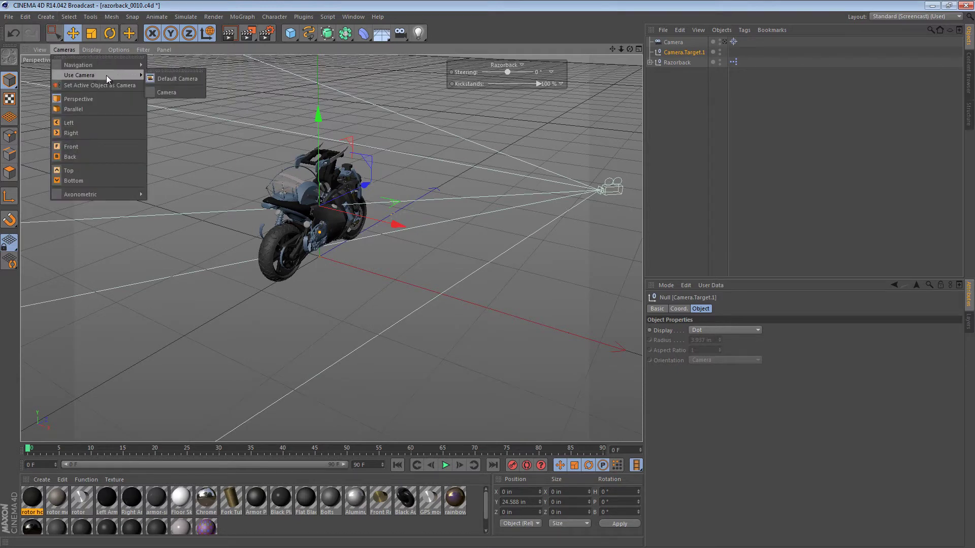
click(168, 92)
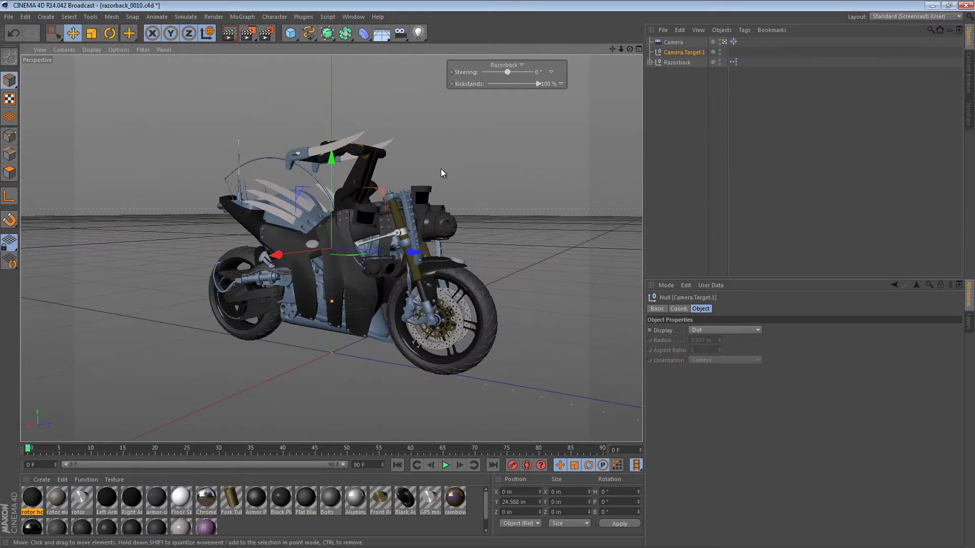
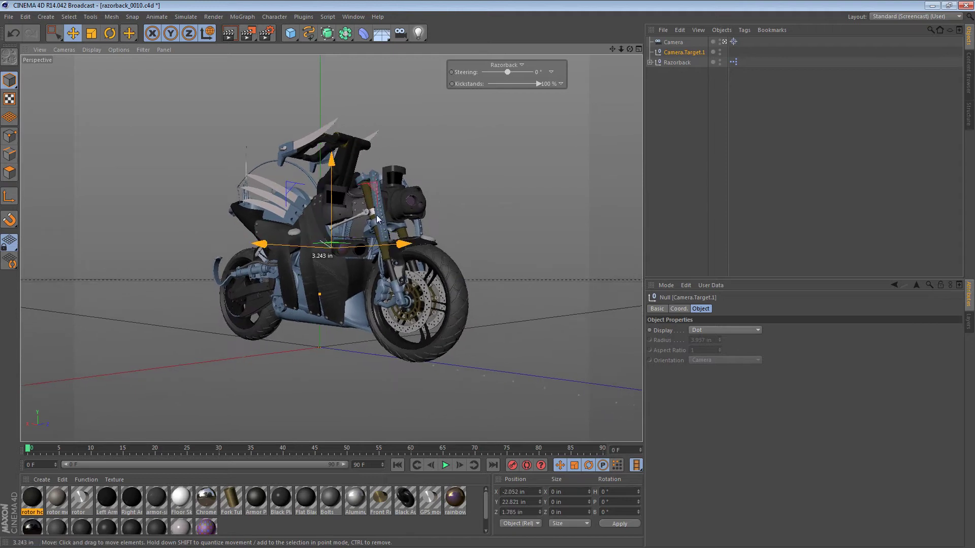
Set the Camera's Y position to 24 in.
click(673, 42)
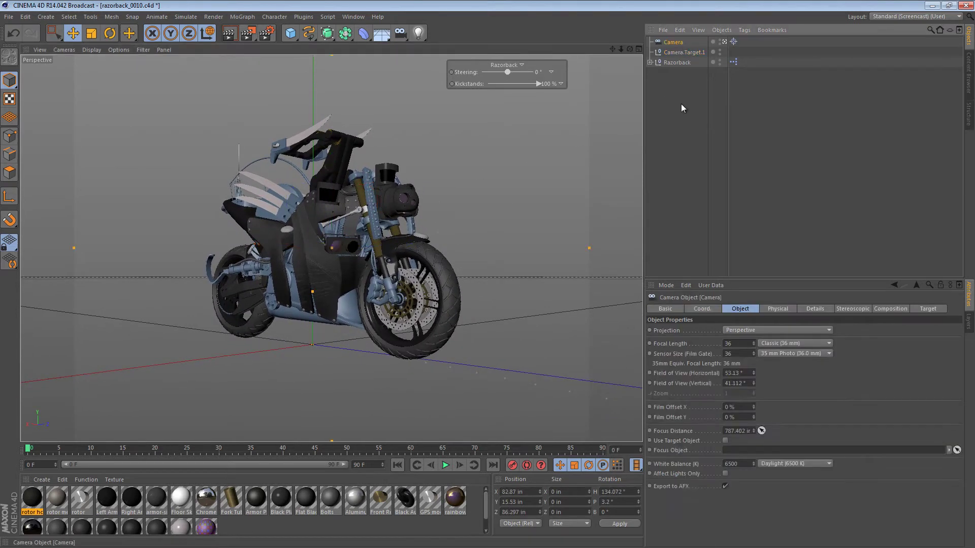
click(532, 502)
text(24)
key(Return)
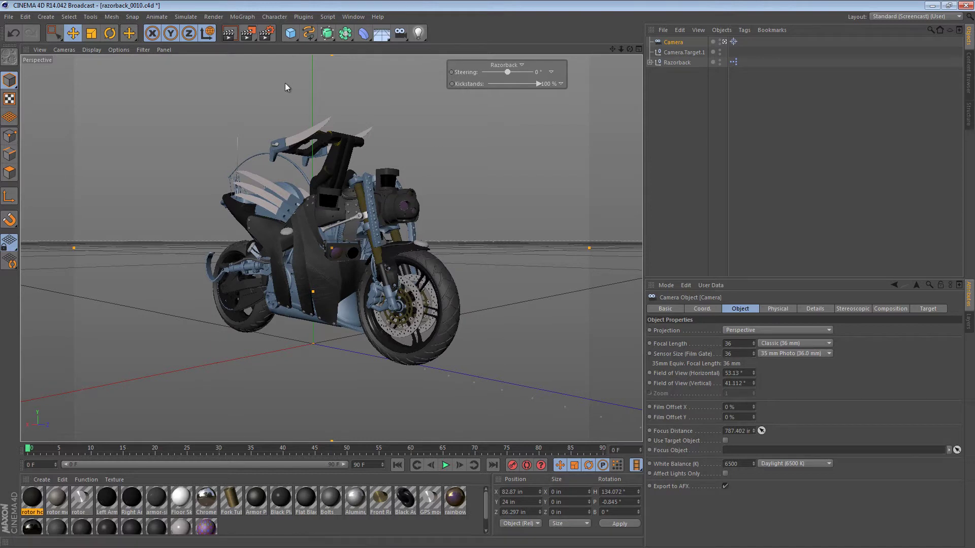
Toggle the coordinate system and reposition Camera.Target.1 to about X -3.9, Y 24.1, Z 3.5 in.
click(208, 34)
click(668, 53)
drag(409, 189, 422, 172)
Set the Camera's focal length to 50 mm.
click(675, 43)
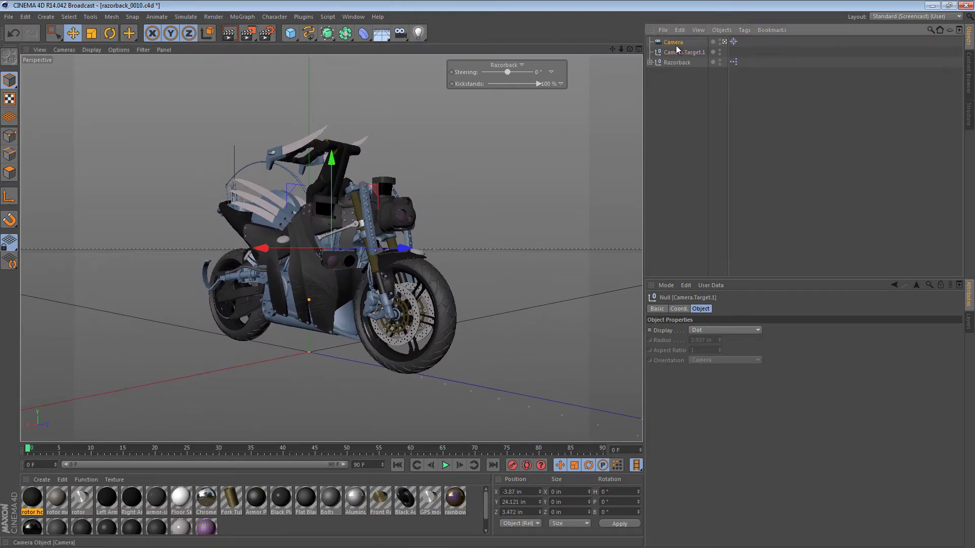
click(739, 352)
click(739, 344)
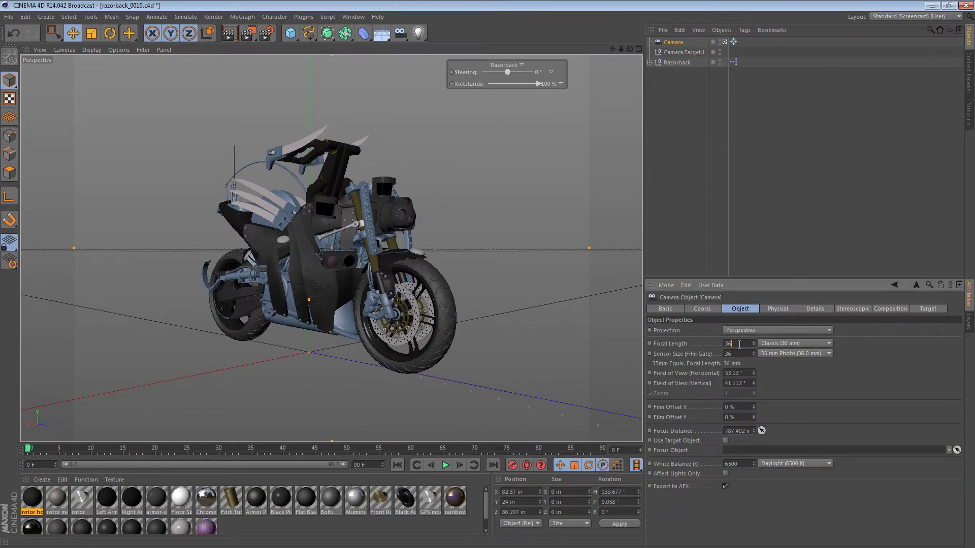
text(50)
key(Return)
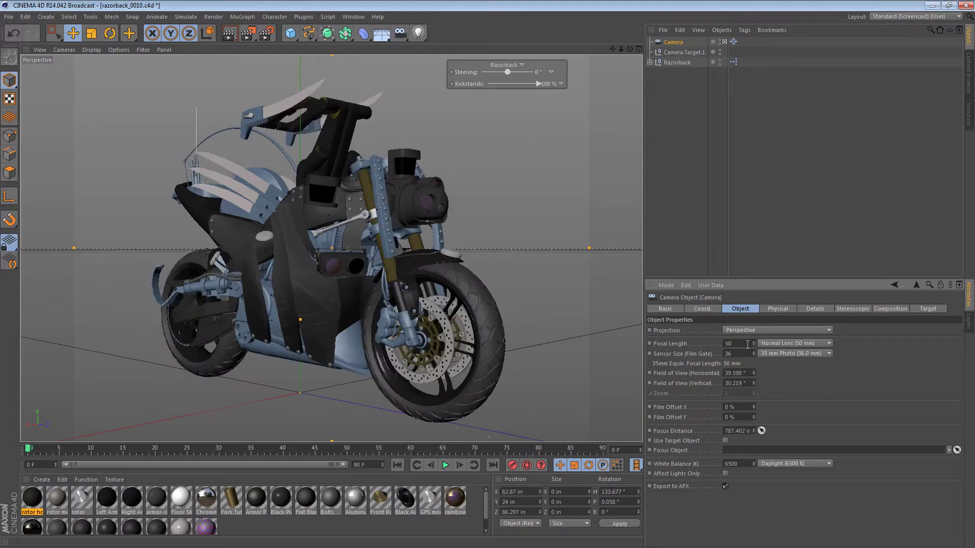
Pull the Camera back to about X 123.8, Y 19.5, Z 117.1 in so the whole motorcycle fits the frame.
click(741, 81)
click(674, 53)
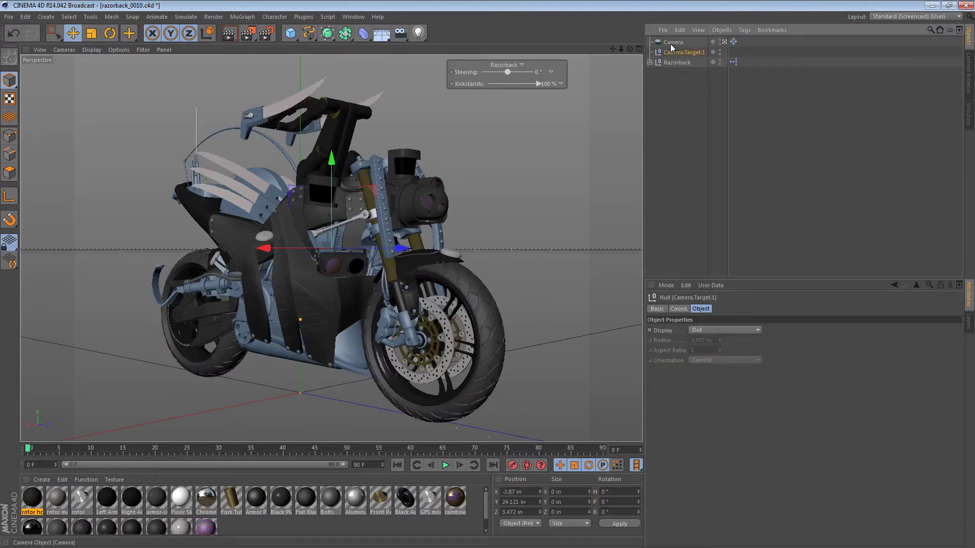
click(671, 43)
alt+right_drag(407, 193, 355, 202)
mouse_move(355, 206)
alt+mouse_down()
mouse_move(331, 203)
mouse_move(343, 204)
alt+mouse_up()
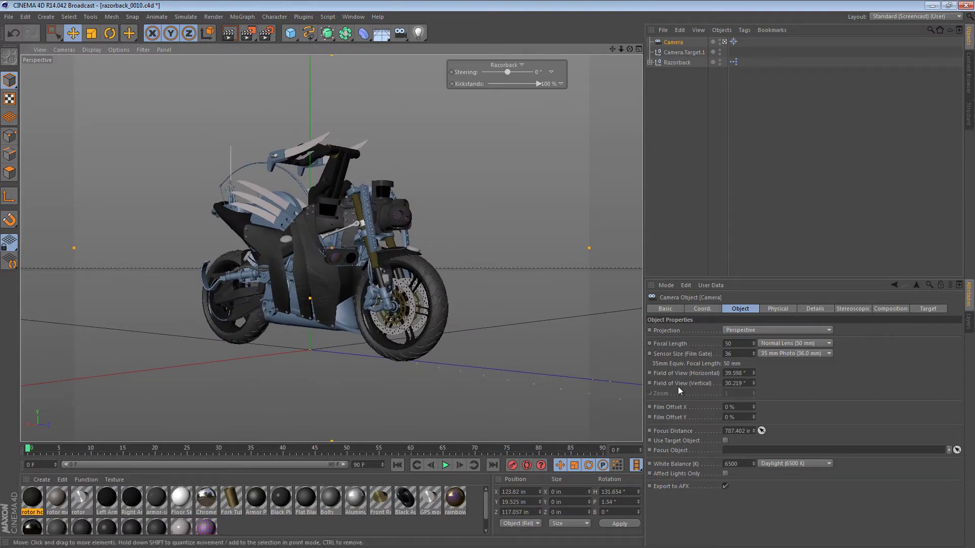
Try an 18 mm focal length with the camera moved in close to the motorcycle, and undo it.
click(738, 345)
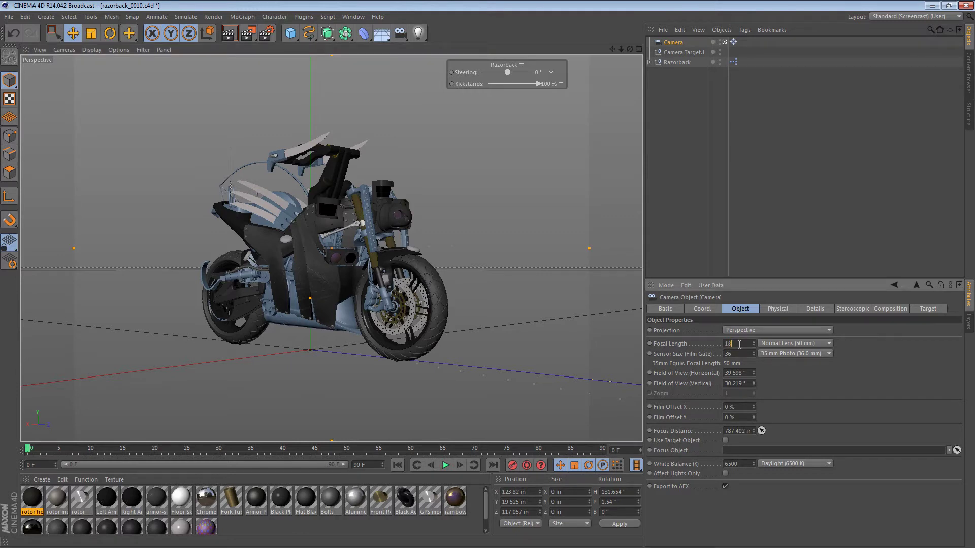
text(18)
key(Return)
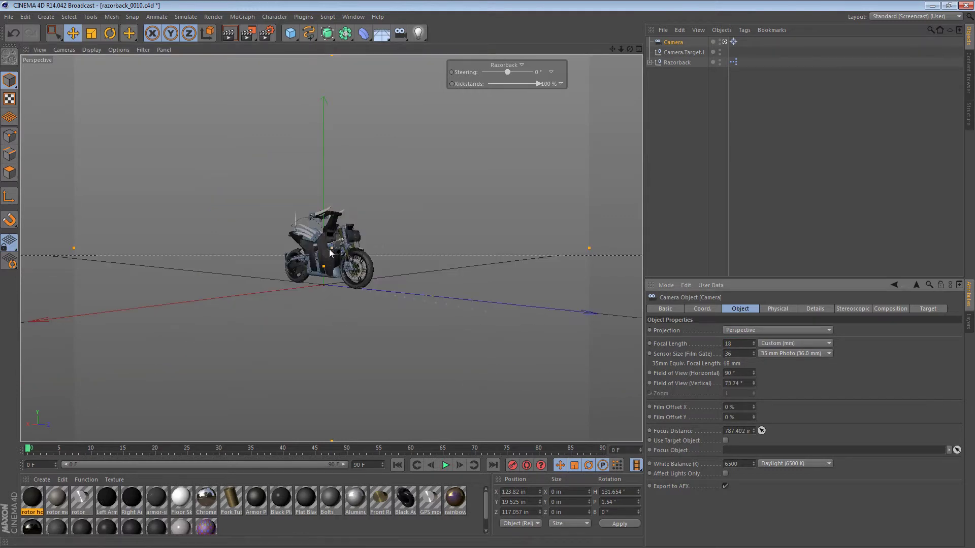
scroll(335, 239, up, 10)
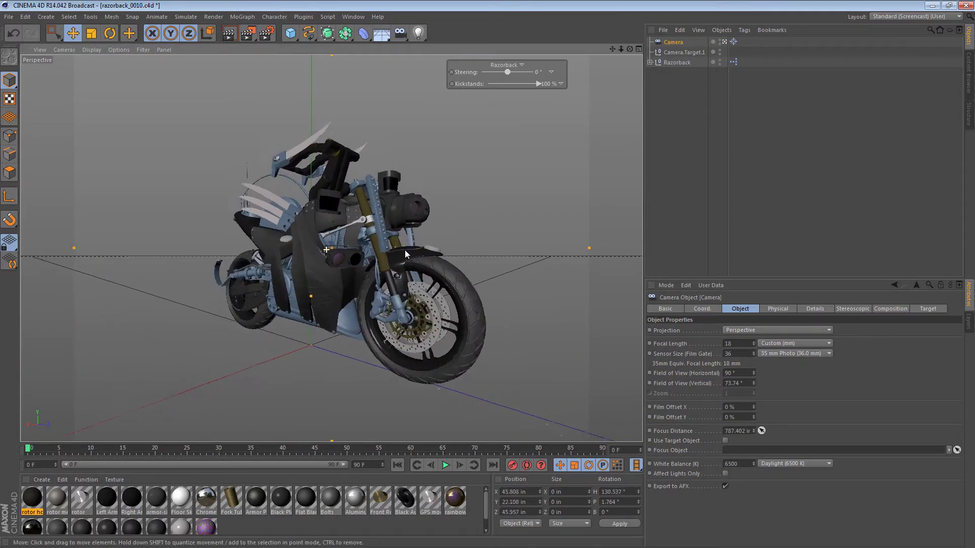
alt+drag(411, 250, 430, 222)
key(ctrl+z)
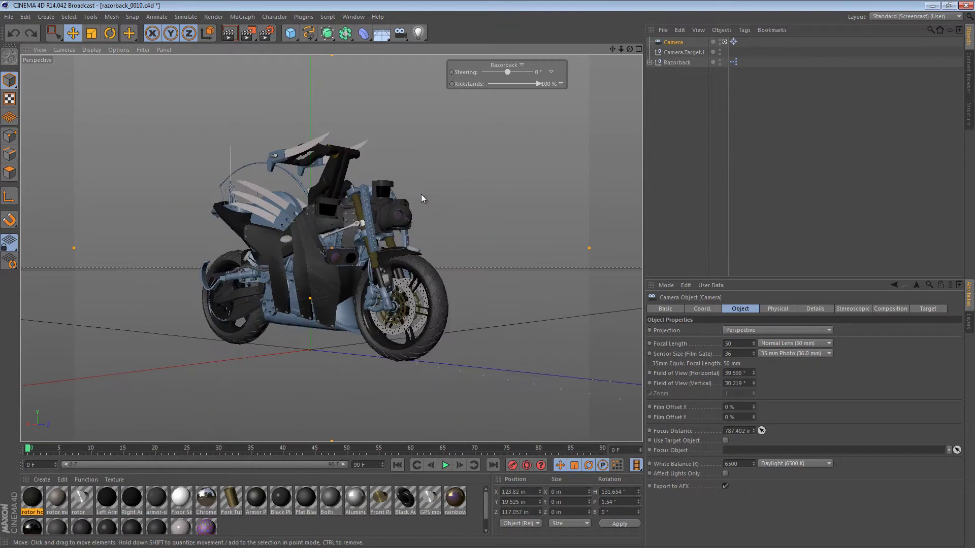
Orbit the camera slightly around the motorcycle and set its Y position to 24 in.
alt+drag(306, 230, 325, 235)
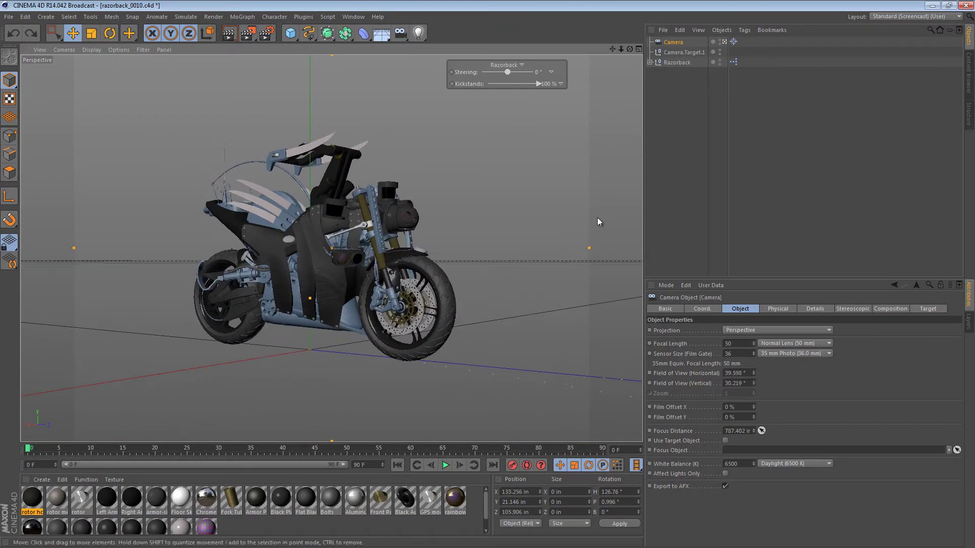
double_click(525, 502)
text(24)
key(Return)
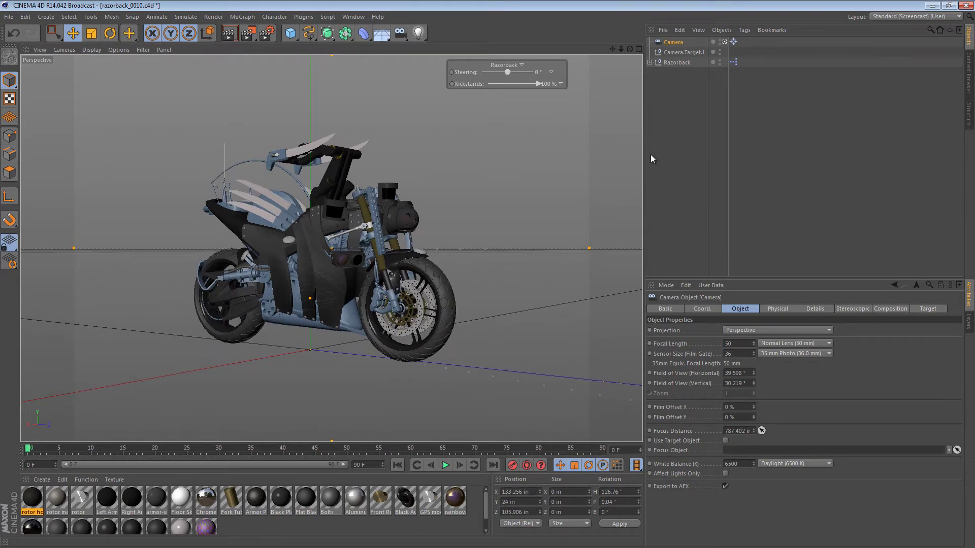
Raise Camera.Target.1 to about Y 25.9 in and move the camera closer for a front three-quarter shot.
click(668, 53)
drag(389, 197, 371, 211)
click(455, 198)
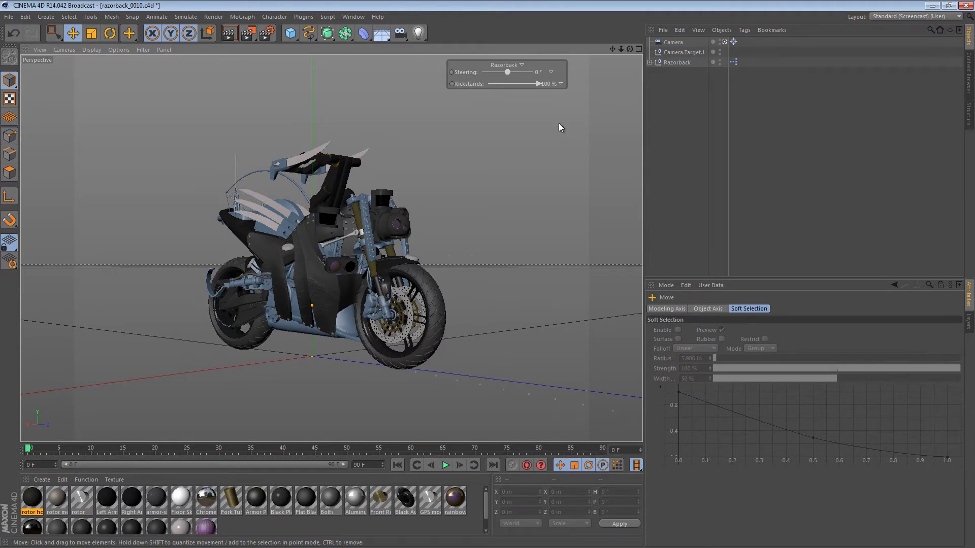
alt+drag(324, 262, 366, 261)
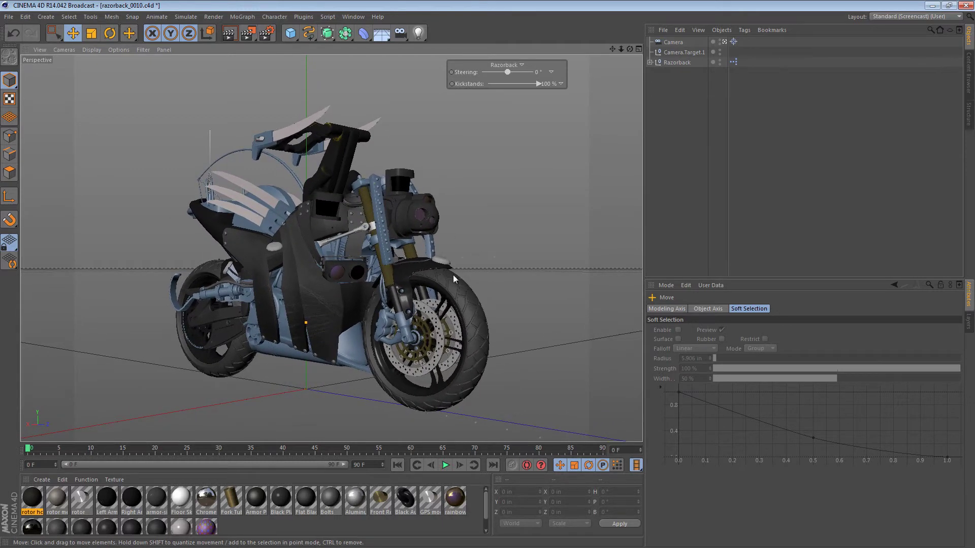
Keyframe the position of both Camera and Camera.Target.1 at frame 0 and go to frame 1.
click(674, 42)
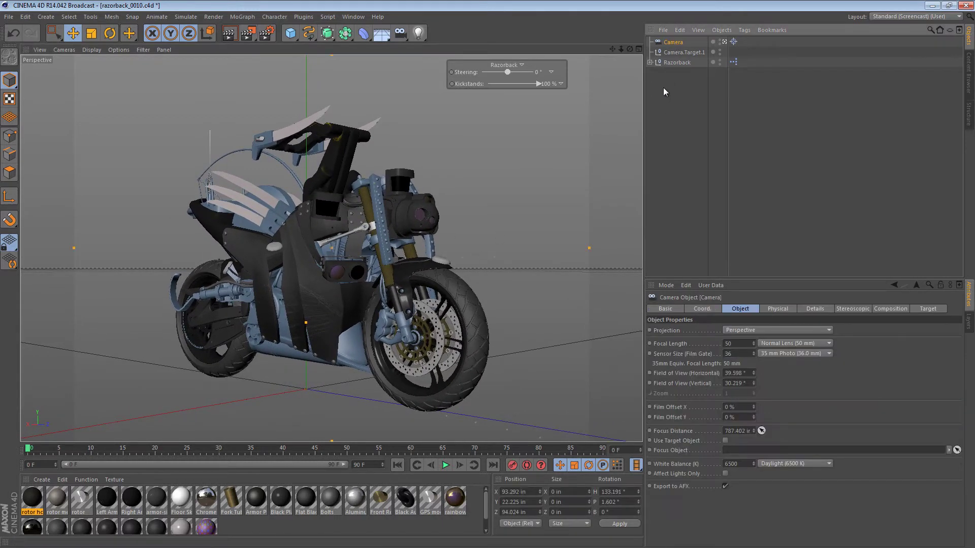
ctrl+click(675, 52)
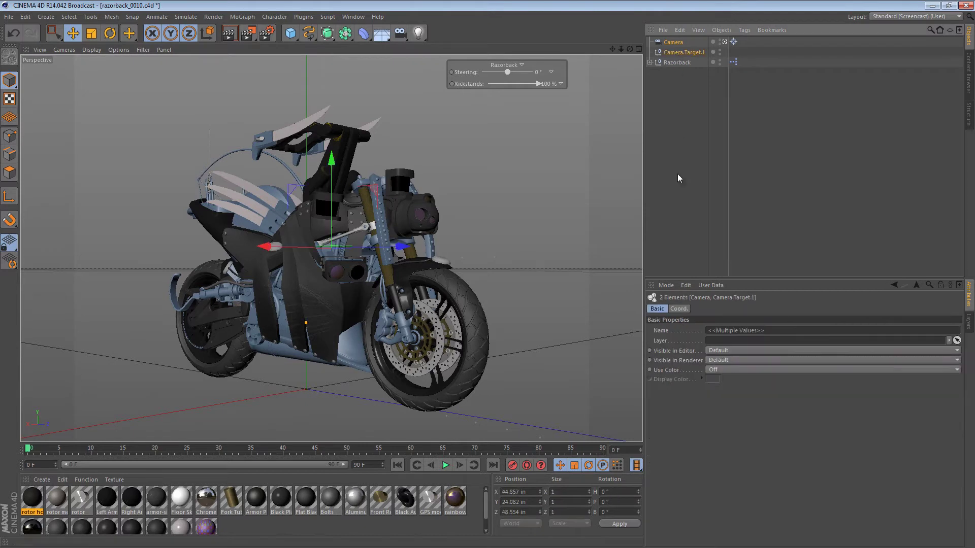
click(678, 309)
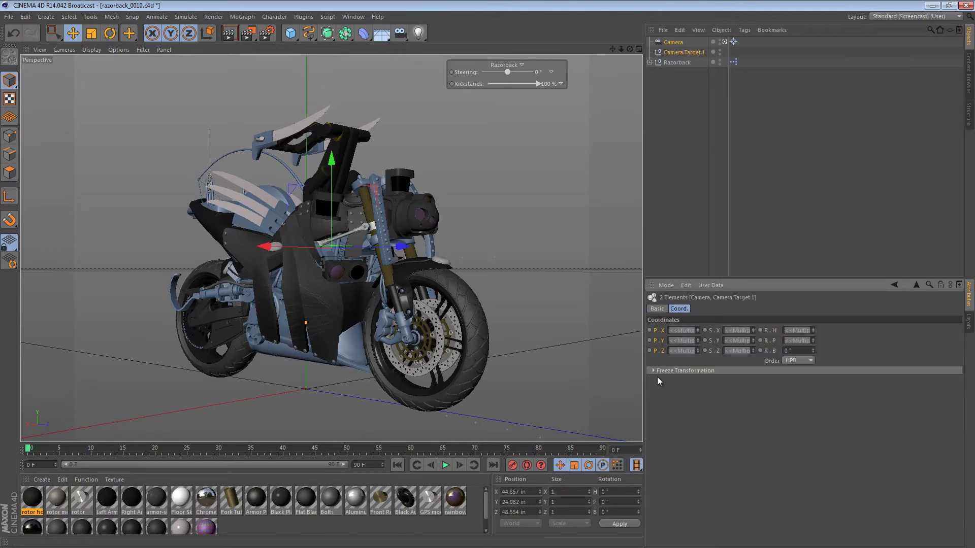
click(649, 341)
drag(29, 451, 34, 451)
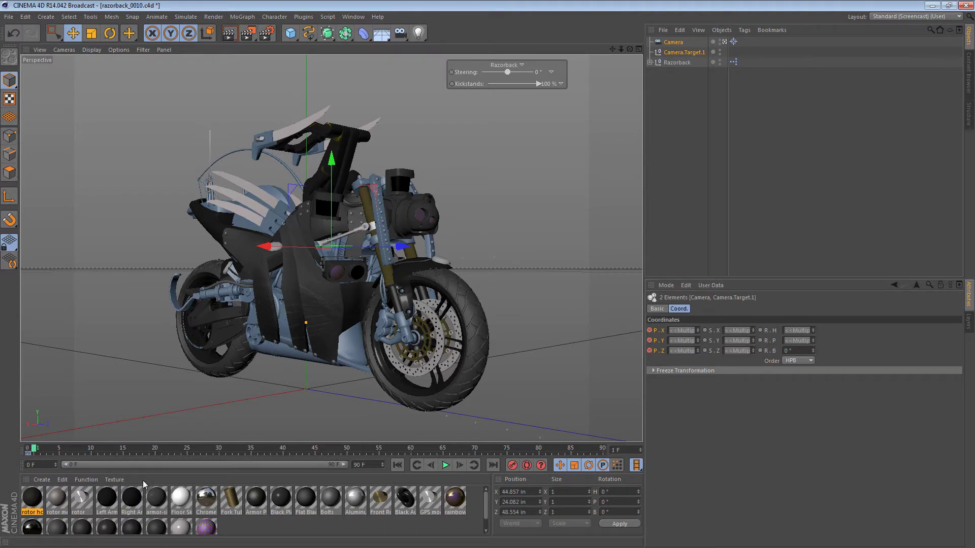
Orbit the camera to a raised angle on the motorcycle's other front side and show all four views framed on the scene.
alt+drag(412, 266, 126, 300)
alt+right_drag(330, 277, 288, 277)
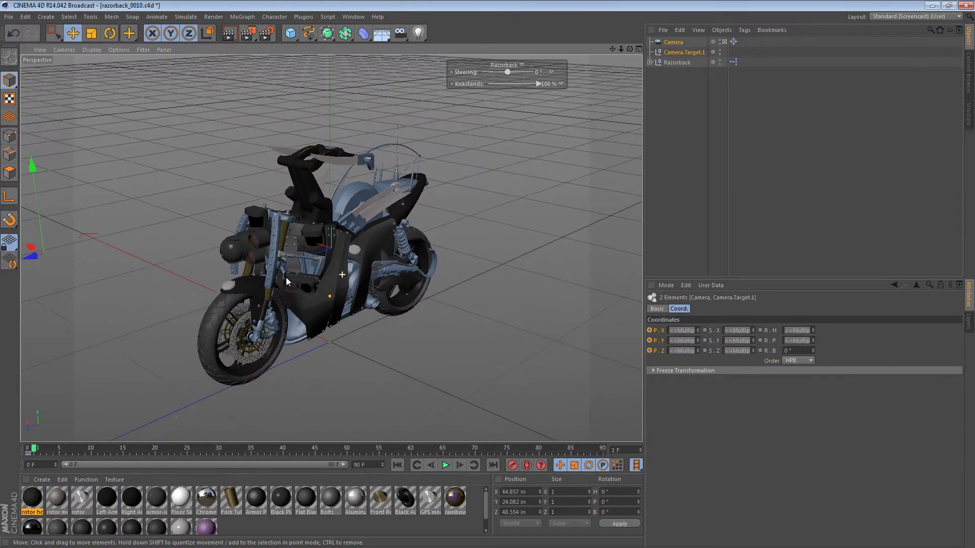
key(F2)
alt+right_drag(550, 209, 339, 212)
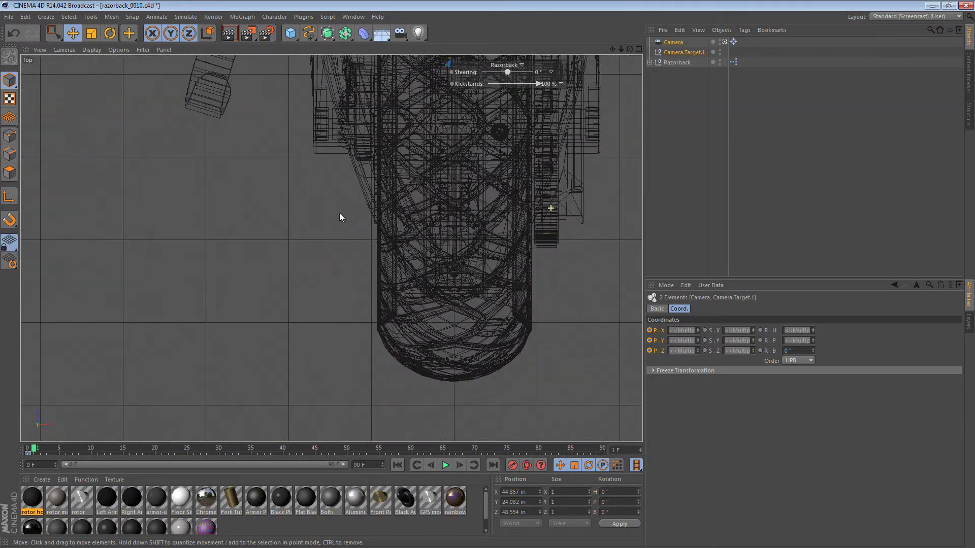
middle_click(440, 210)
key(h)
key(h)
key(h)
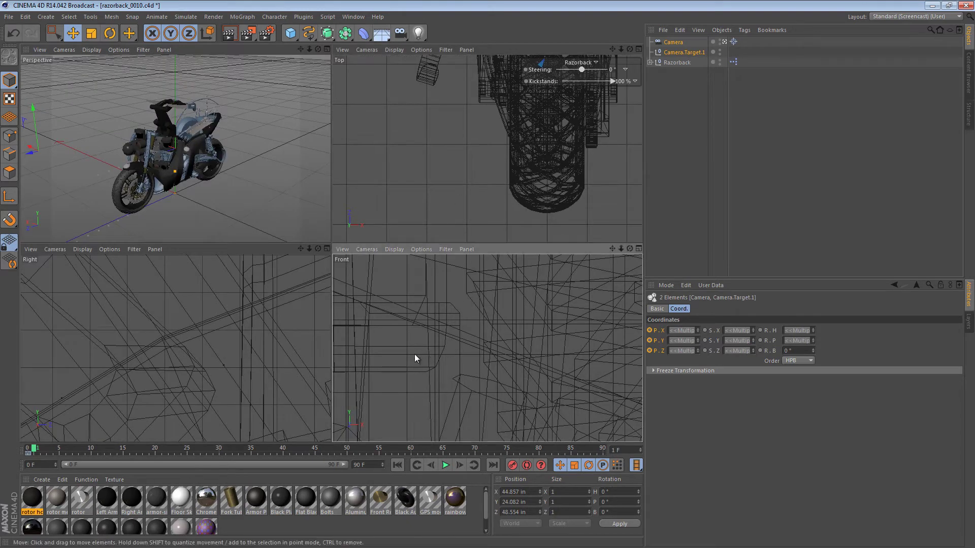
Shift Camera.Target.1 along X and Z in the Top view toward the motorcycle's centerline.
click(683, 52)
click(547, 170)
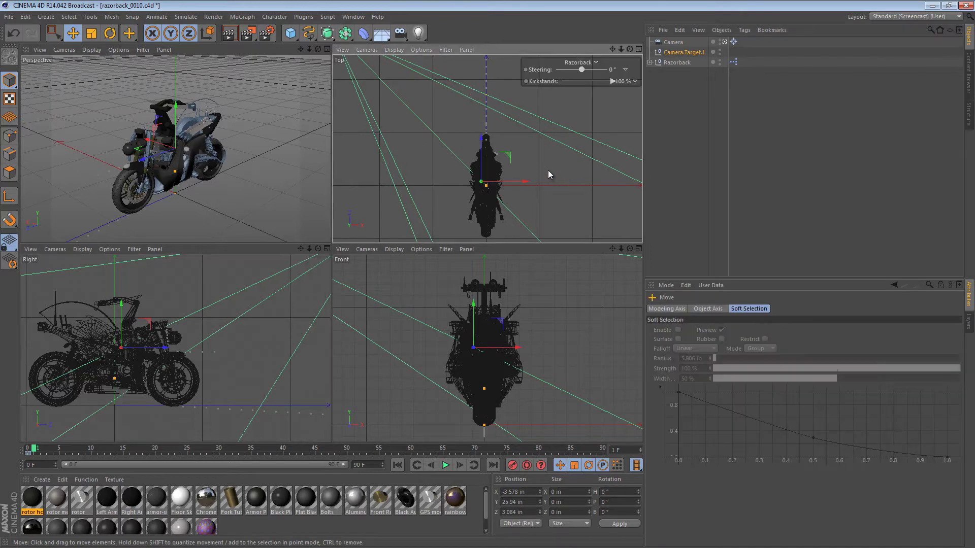
drag(535, 146, 543, 151)
Reposition the Camera for a closer, higher view of the motorcycle from its other front side.
click(673, 42)
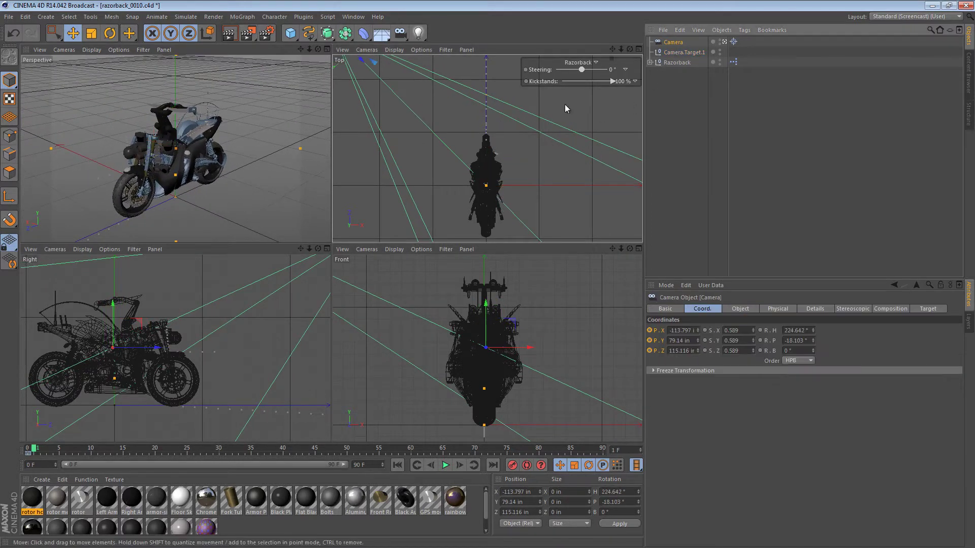
drag(235, 185, 288, 171)
click(396, 109)
drag(396, 106, 411, 116)
right_click(411, 116)
click(402, 115)
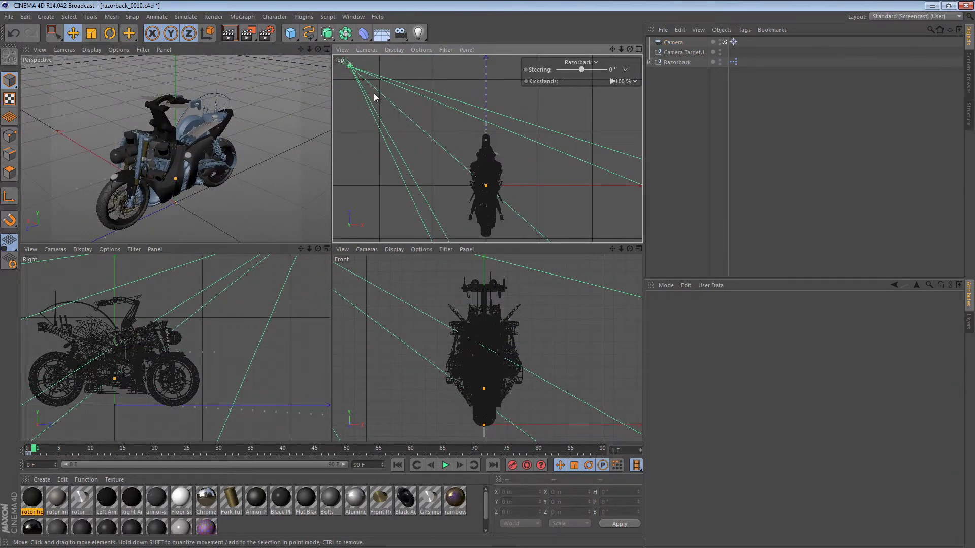
click(348, 66)
drag(272, 334, 205, 378)
Lower Camera.Target.1, maximize the perspective view and shift the target to center the motorcycle in the frame.
click(683, 52)
drag(222, 159, 216, 182)
middle_click(216, 179)
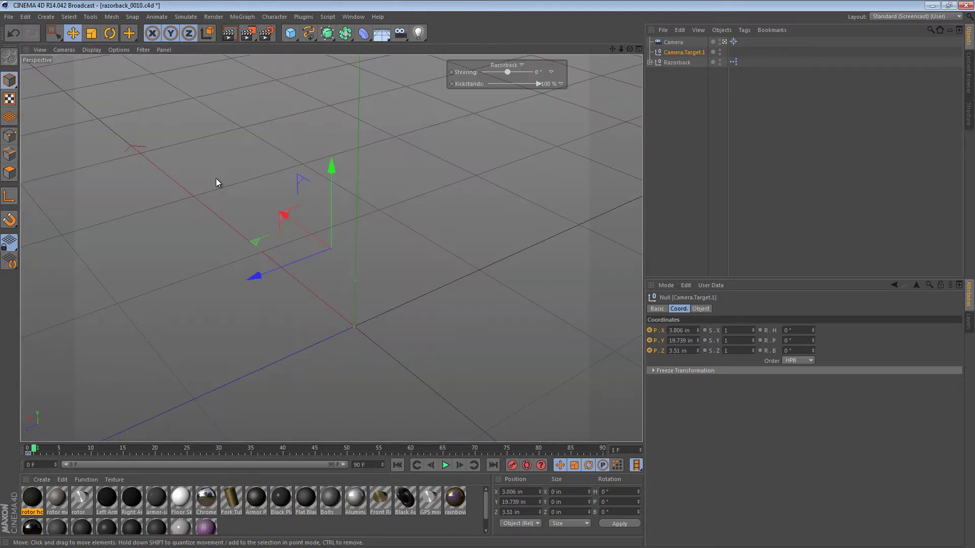
drag(393, 189, 413, 180)
Keyframe the position of both Camera and Camera.Target.1 at frame 1 and compare the views at frames 0 and 1.
click(667, 42)
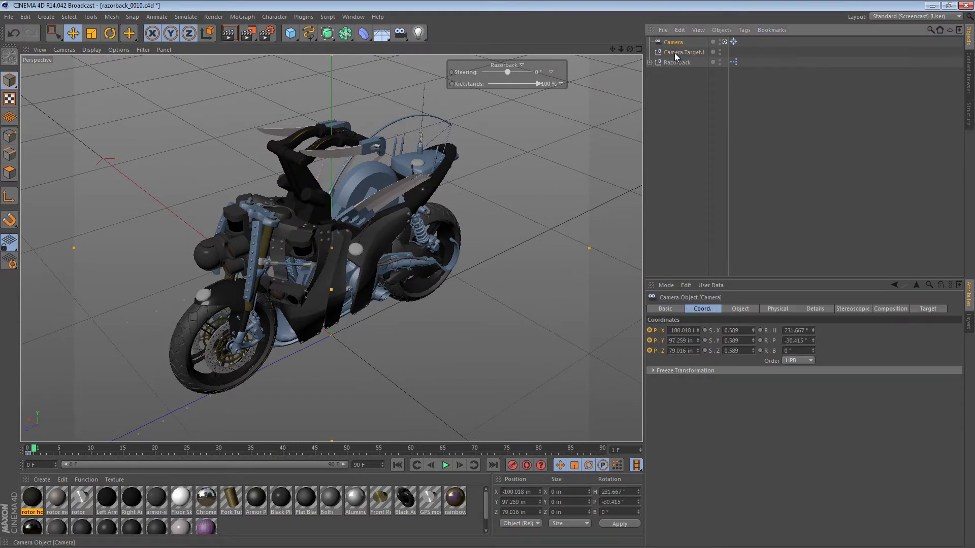
ctrl+click(675, 53)
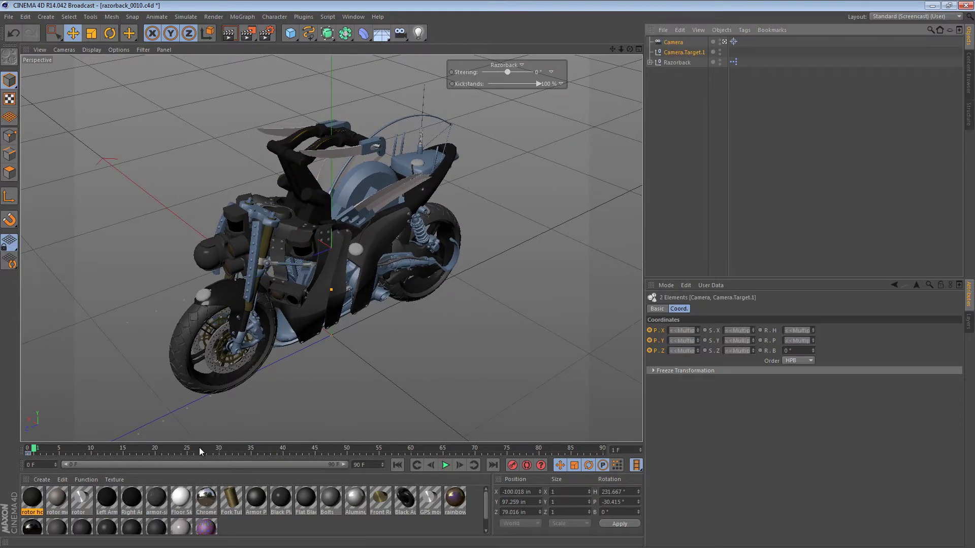
ctrl+click(650, 330)
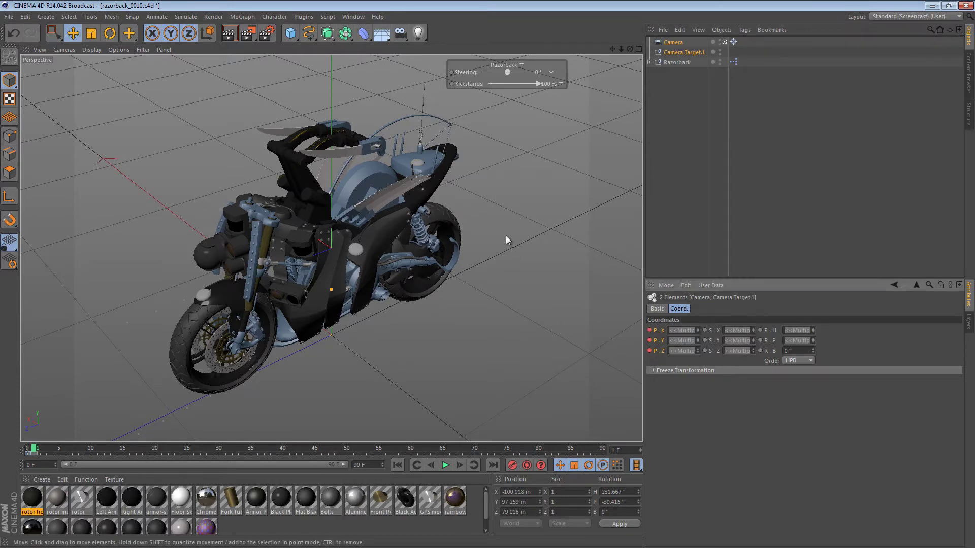
click(430, 466)
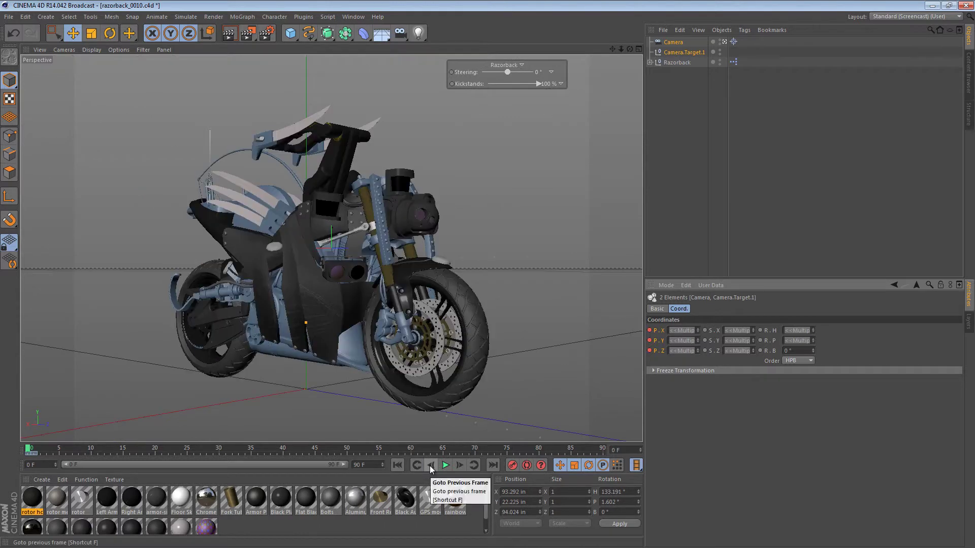
click(457, 464)
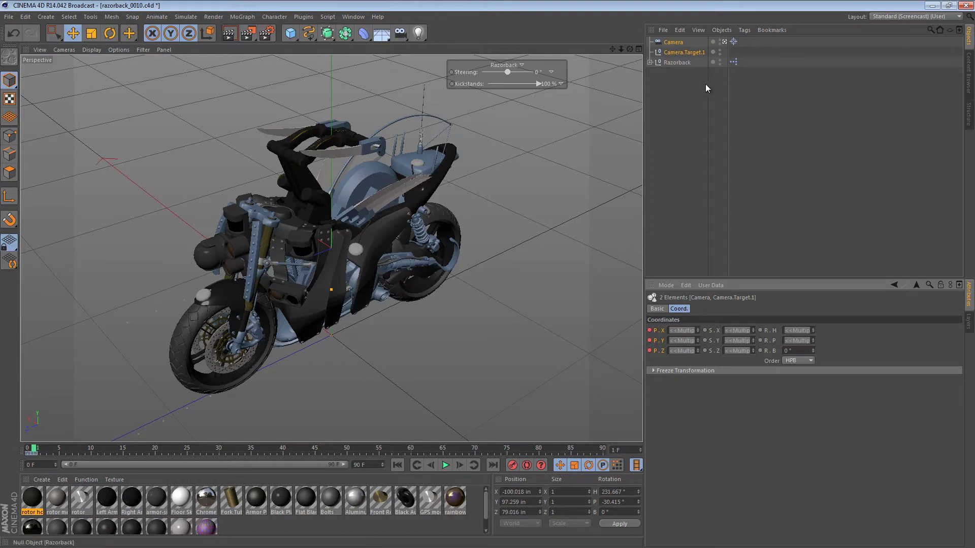
Deselect the camera objects, set the timeline's end to frame 2 and scrub through the frames.
click(692, 92)
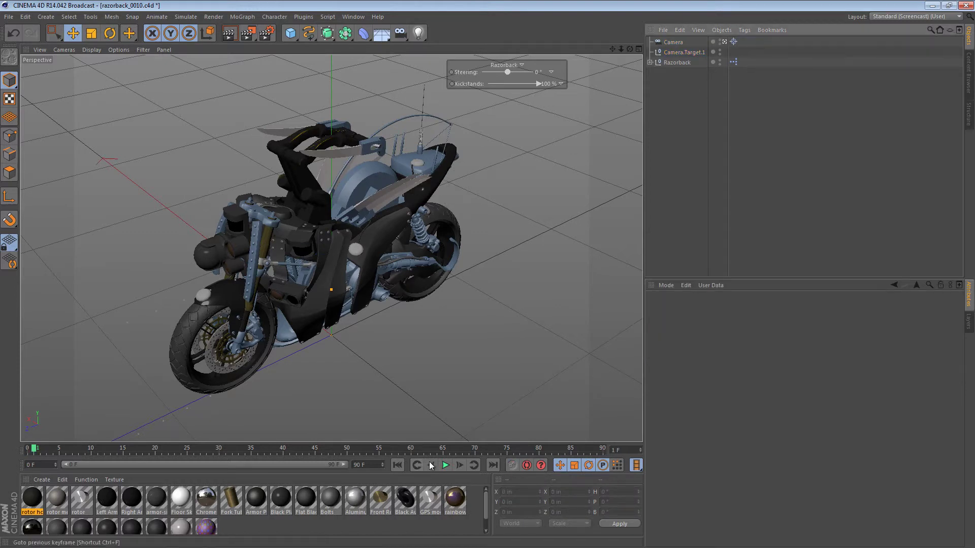
click(457, 465)
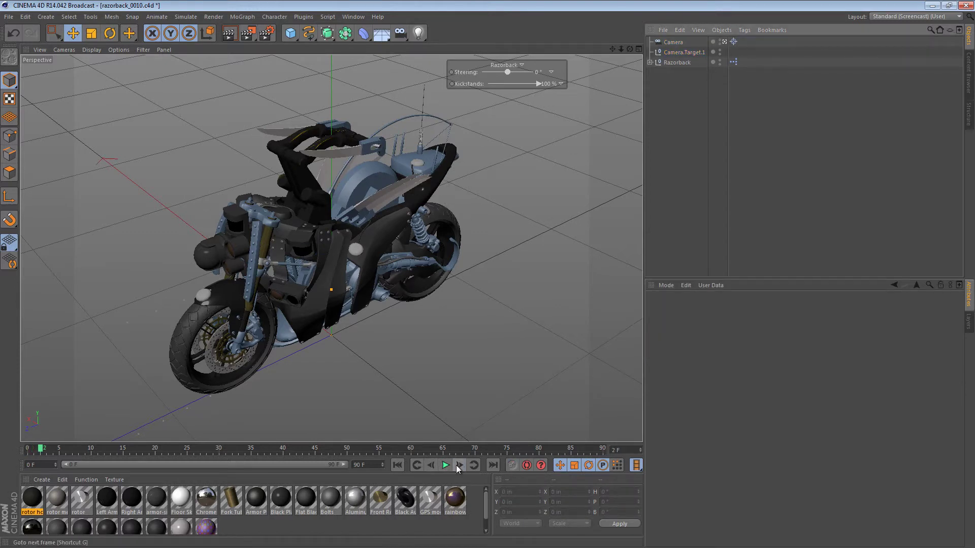
click(363, 464)
text(2)
key(Return)
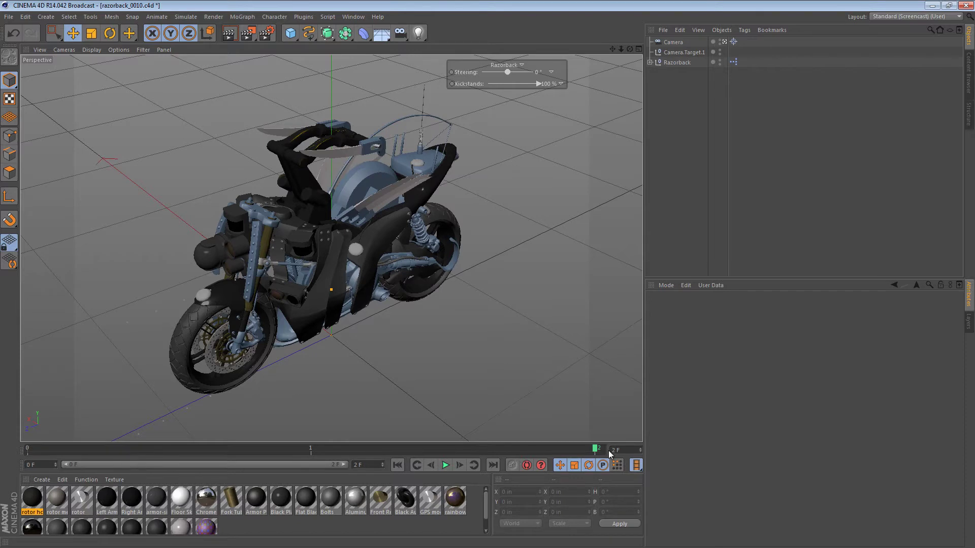
click(265, 450)
drag(0, 452, 614, 450)
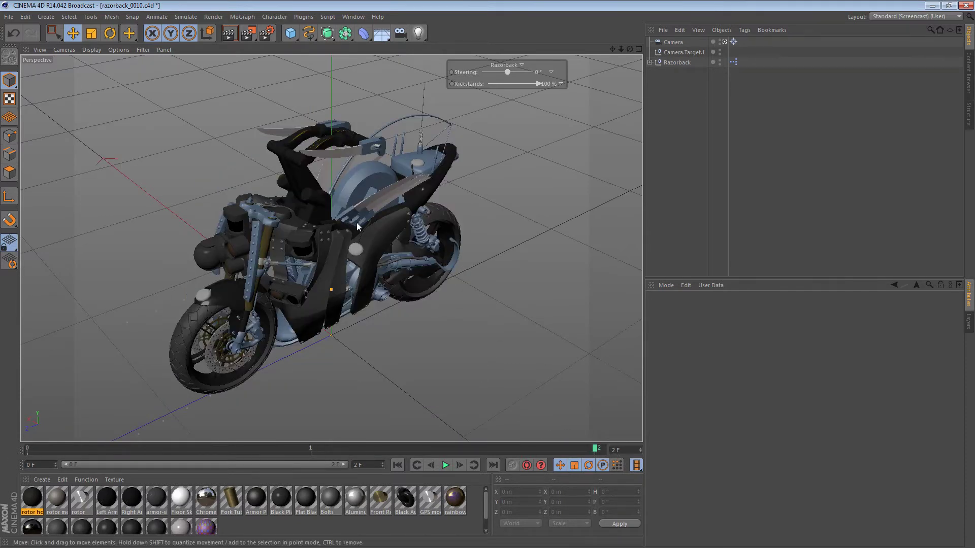
Orbit the Camera at frame 2 to a low rear three-quarter view of the motorcycle.
click(676, 43)
click(670, 52)
alt+drag(395, 209, 169, 138)
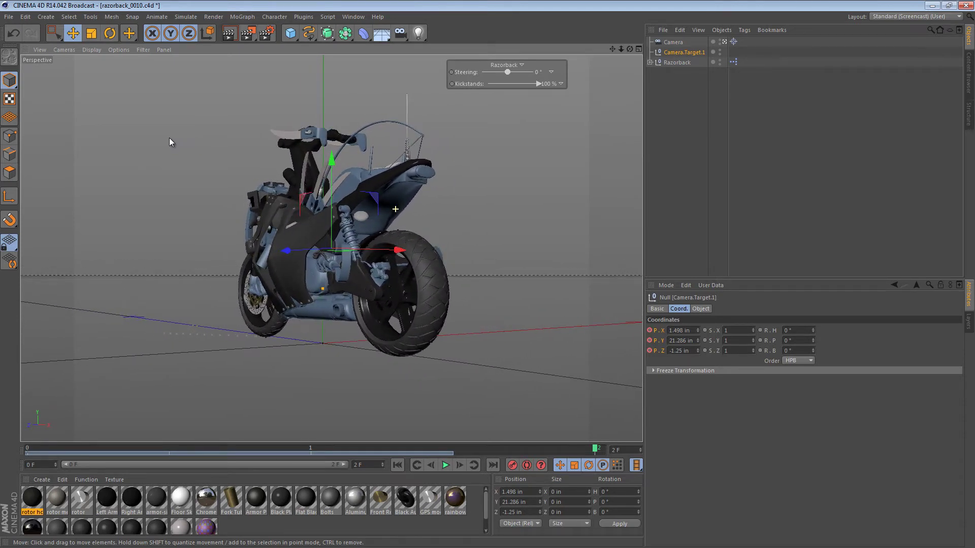
alt+drag(532, 144, 528, 127)
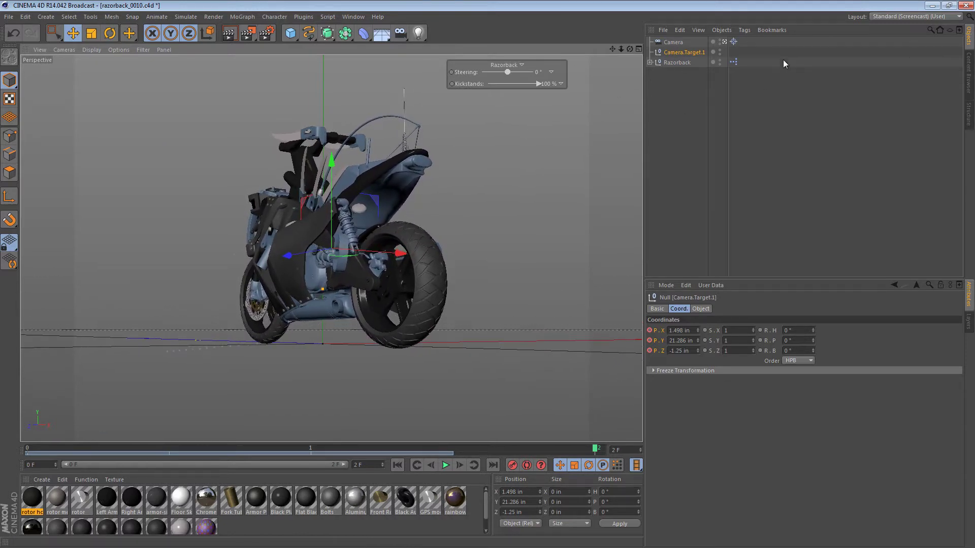
Shift the framing to center the rear view and keyframe the positions of Camera and Camera.Target.1 at frame 2.
drag(482, 157, 466, 177)
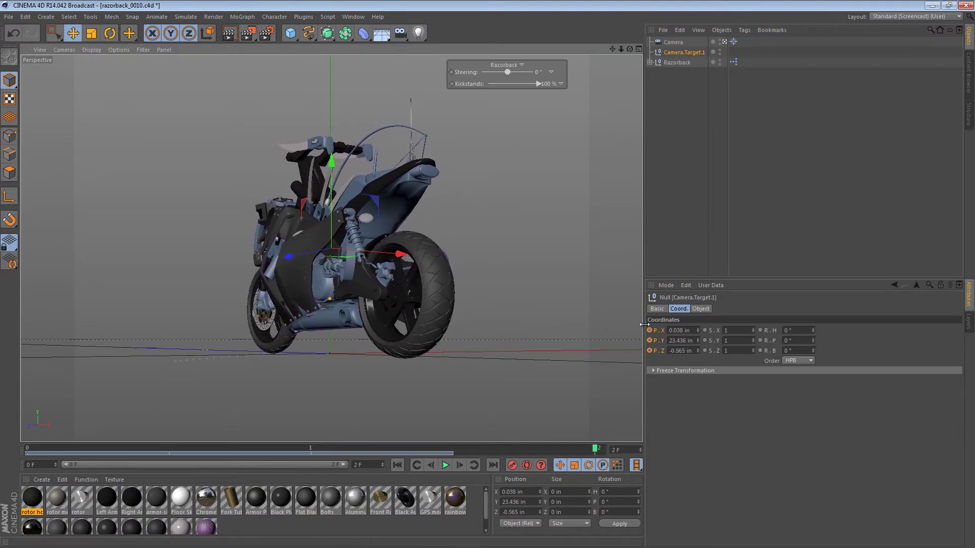
click(670, 43)
click(669, 192)
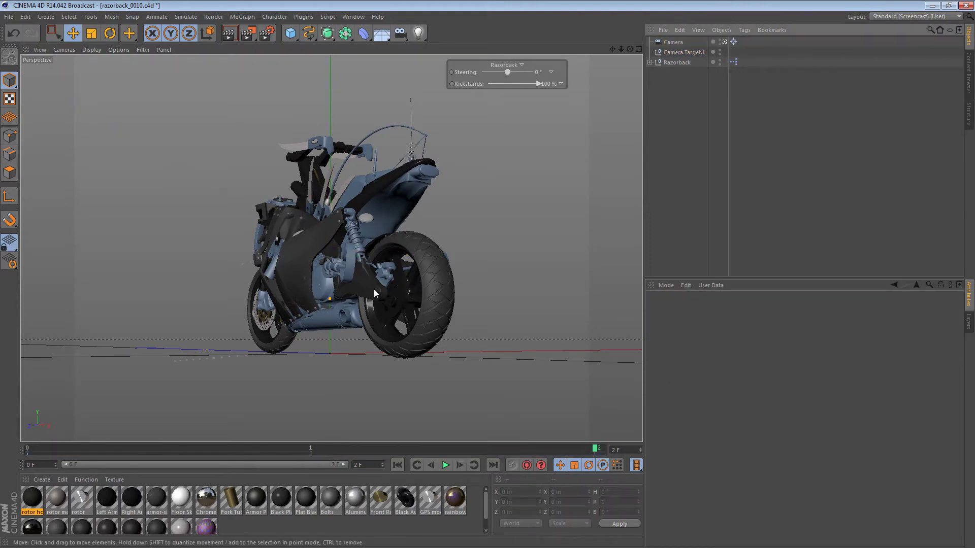
Step back and forth through frames 0 to 2 to compare the three keyframed camera views.
click(429, 466)
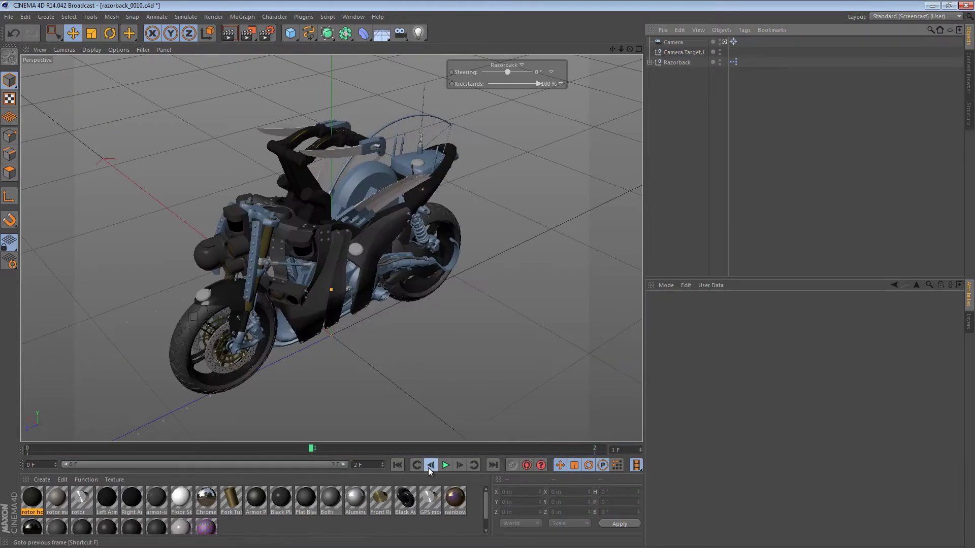
click(429, 466)
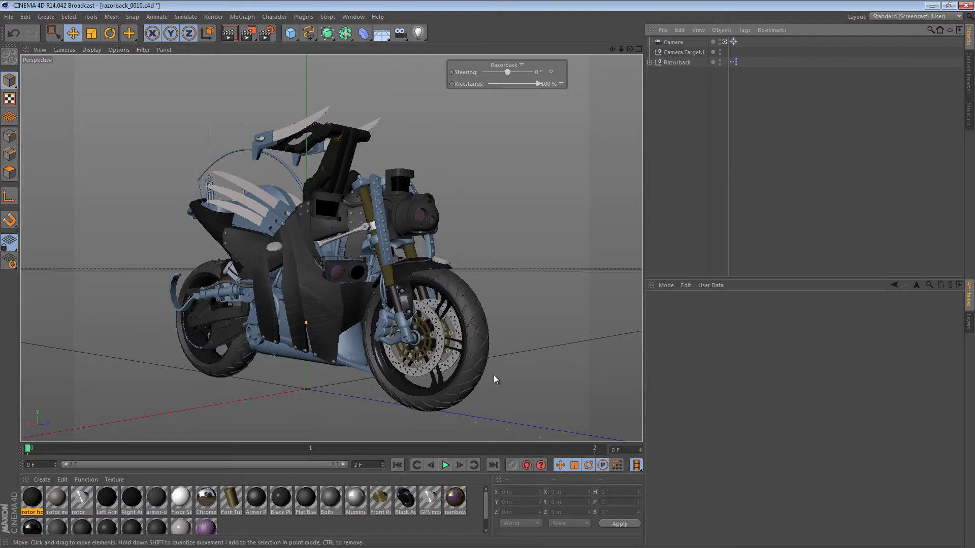
key(g)
key(g)
key(f)
key(f)
key(g)
key(g)
key(f)
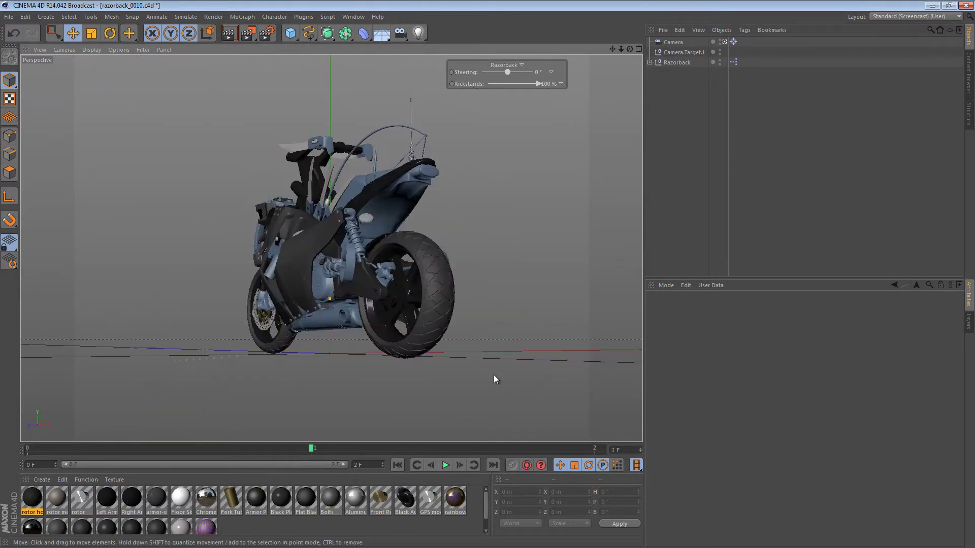
key(f)
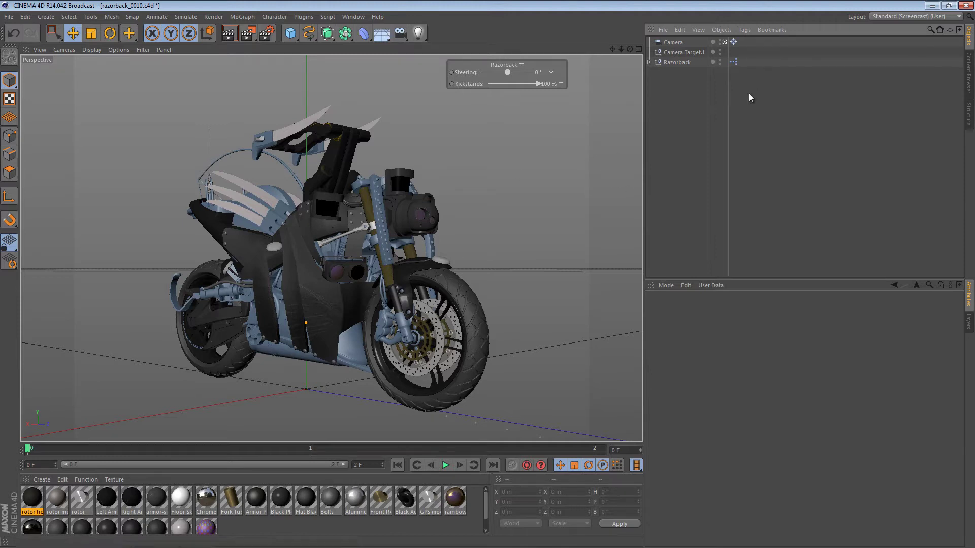
Expand the Razorback hierarchy and select the Kickstand Pivot Null.
click(649, 62)
click(671, 125)
click(655, 123)
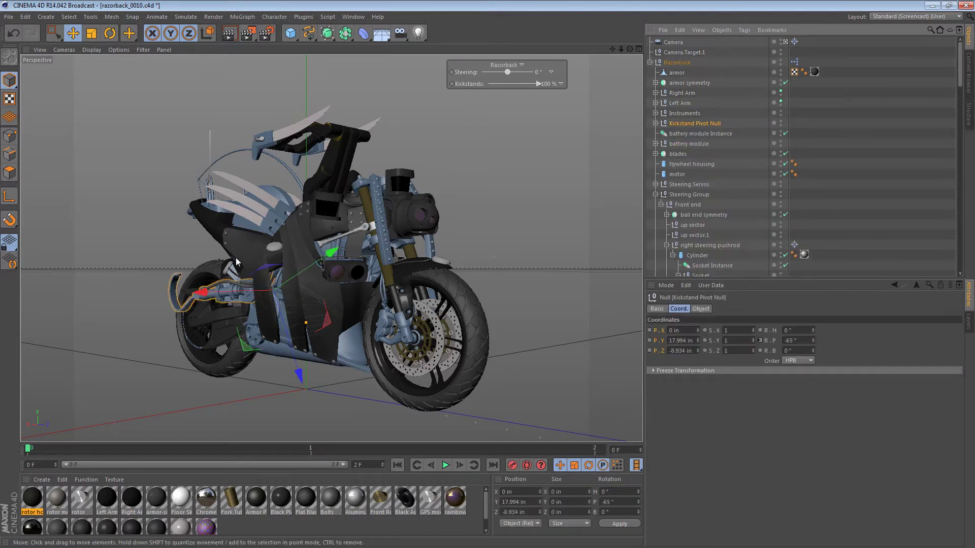
Try to rotate the Kickstand Pivot Null by hand, undo the rotation and return to the Move tool.
key(r)
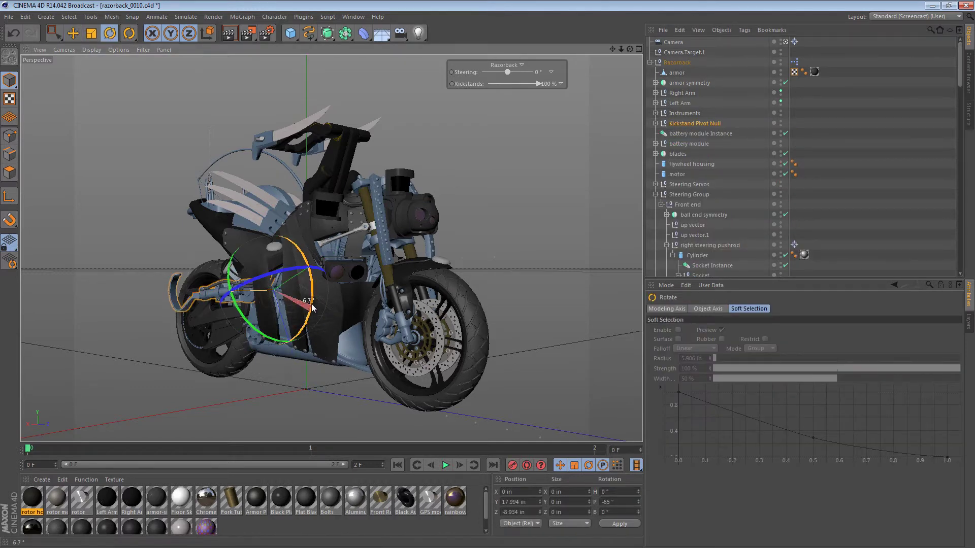
key(ctrl+z)
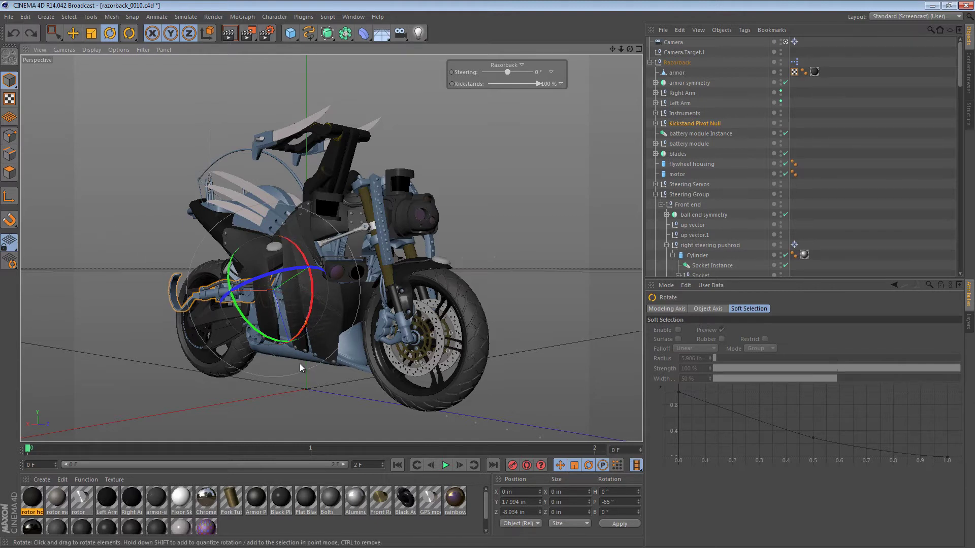
click(10, 80)
key(e)
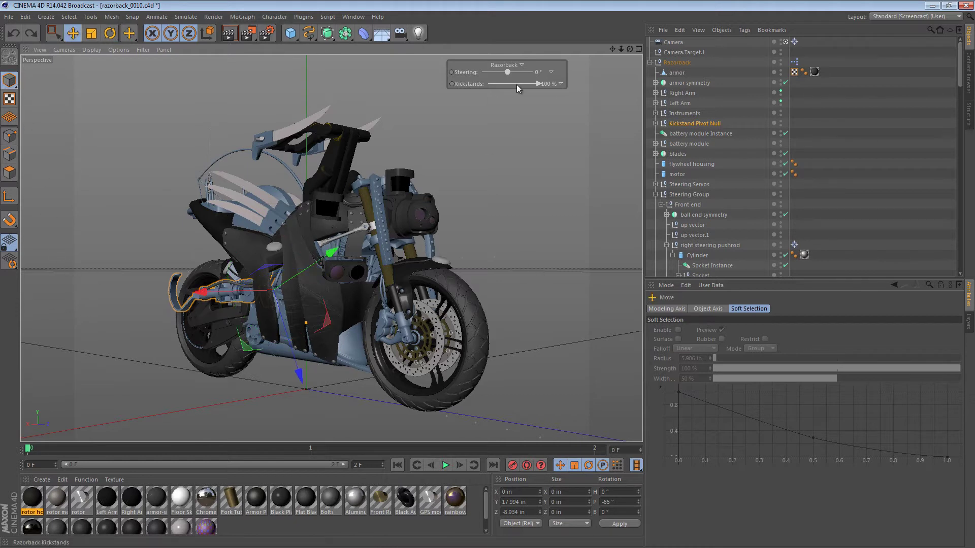
Set the Razorback's Kickstands control to 0 % and keyframe it at frame 0.
drag(537, 84, 481, 87)
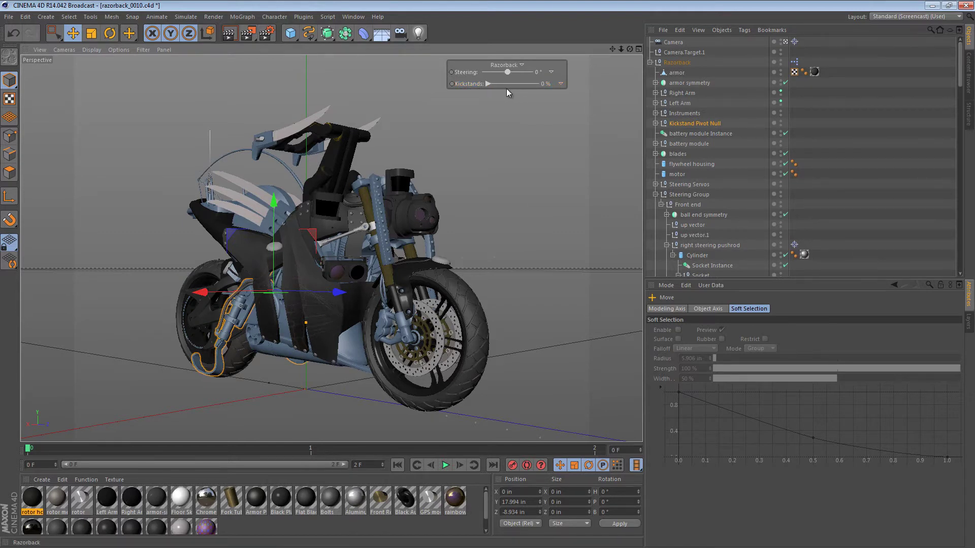
click(451, 83)
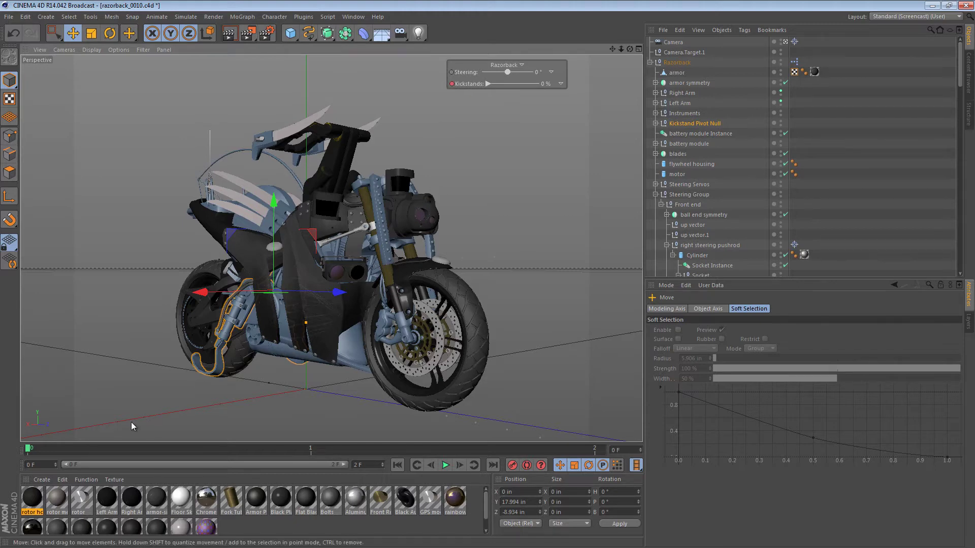
Examine the lowered kickstand and its clearance to the ground up close in the Right view.
key(F3)
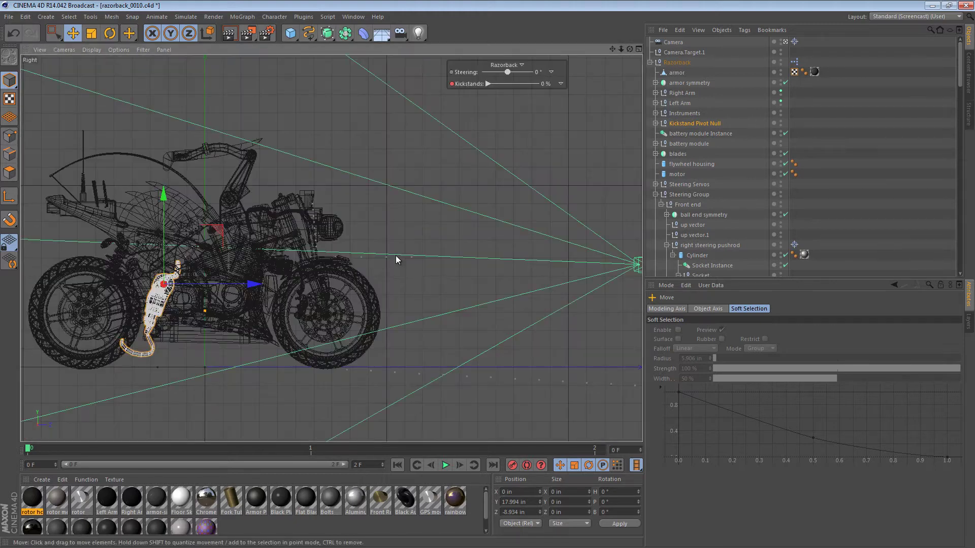
alt+middle_drag(202, 310, 328, 266)
alt+right_drag(259, 306, 291, 300)
scroll(292, 305, up, 3)
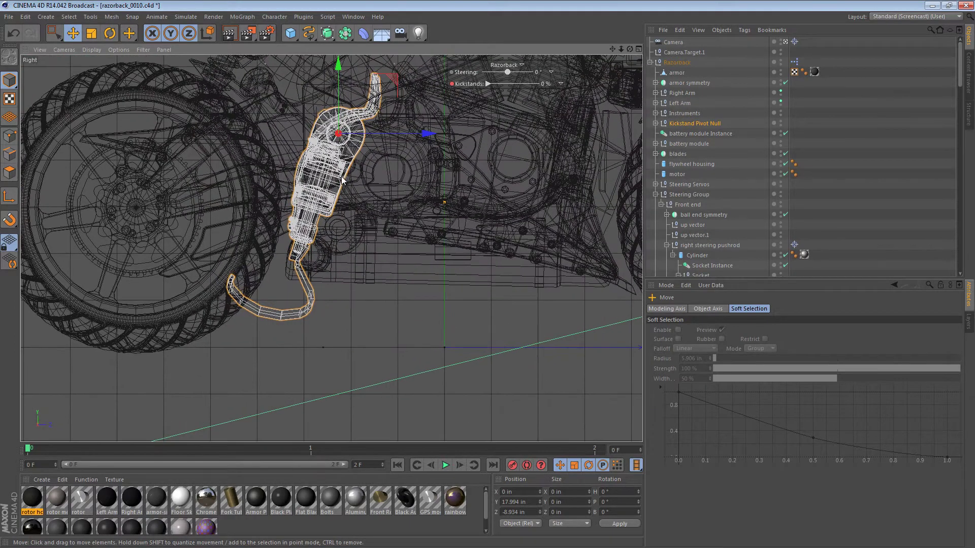
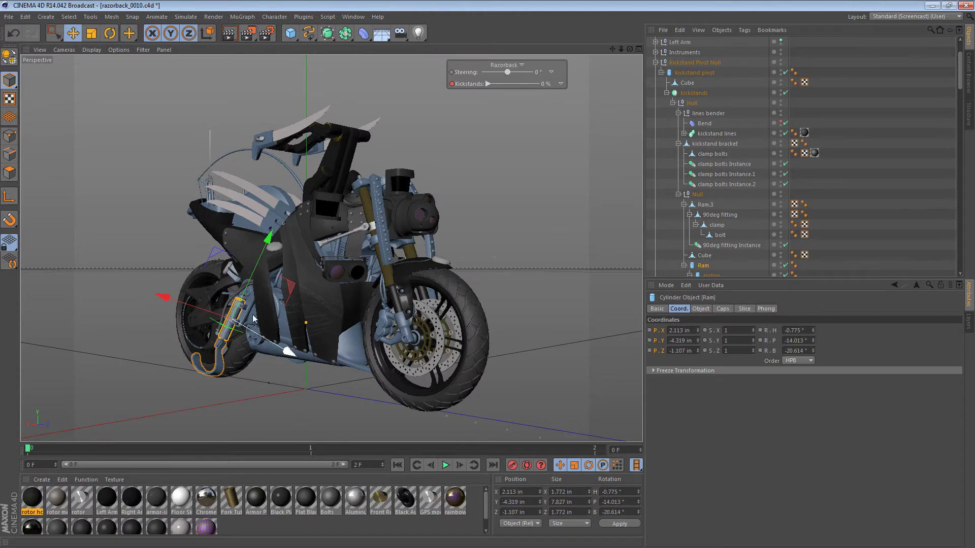
Extend the kickstand's piston object along its Y axis to about -6.79 in and keyframe its position at frame 0.
scroll(703, 239, down, 2)
click(711, 215)
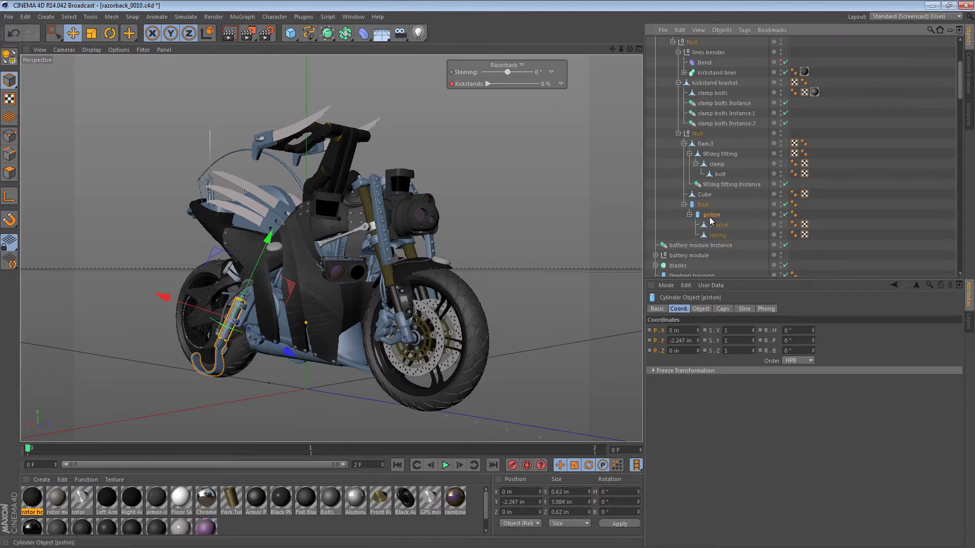
drag(257, 268, 258, 315)
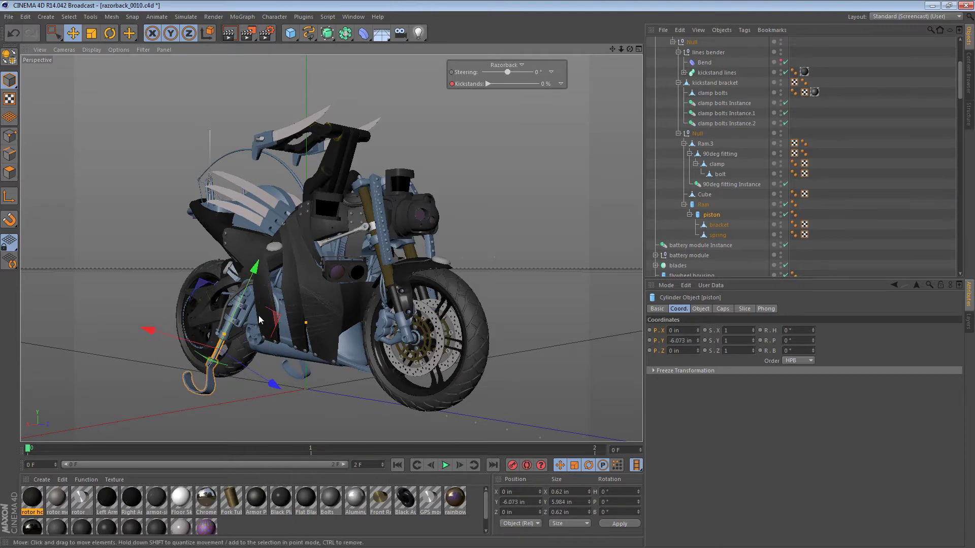
key(F3)
mouse_move(321, 187)
mouse_down()
mouse_move(323, 170)
mouse_move(317, 199)
mouse_move(315, 187)
mouse_up()
key(F1)
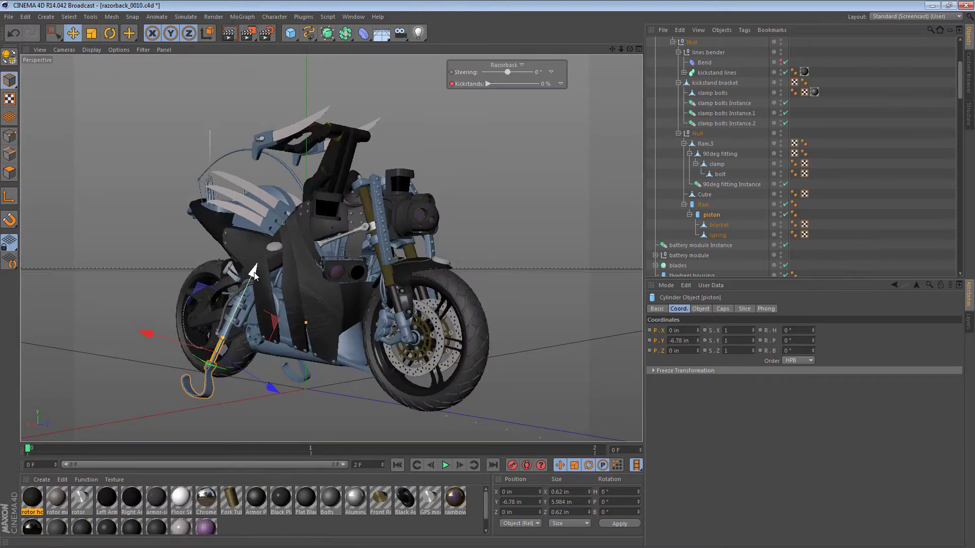
drag(253, 274, 254, 277)
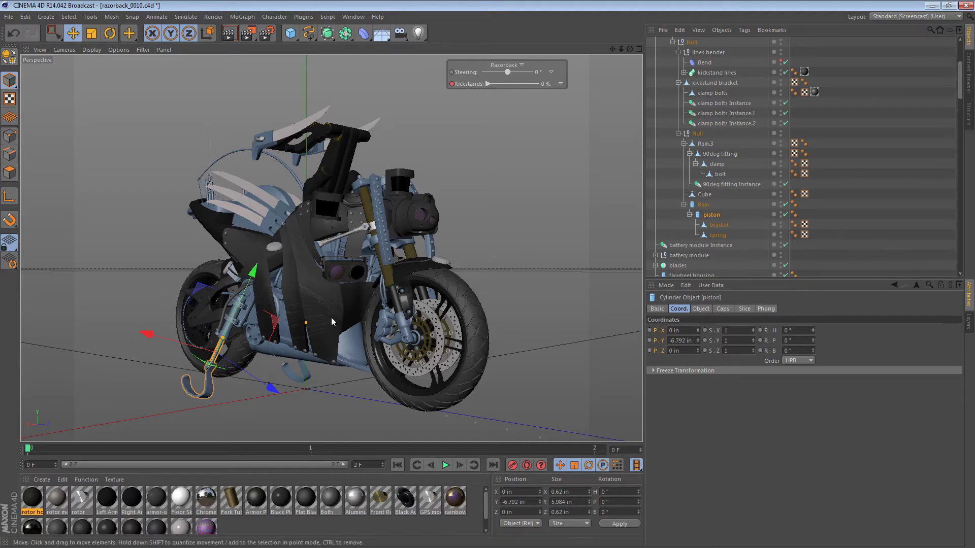
key(F3)
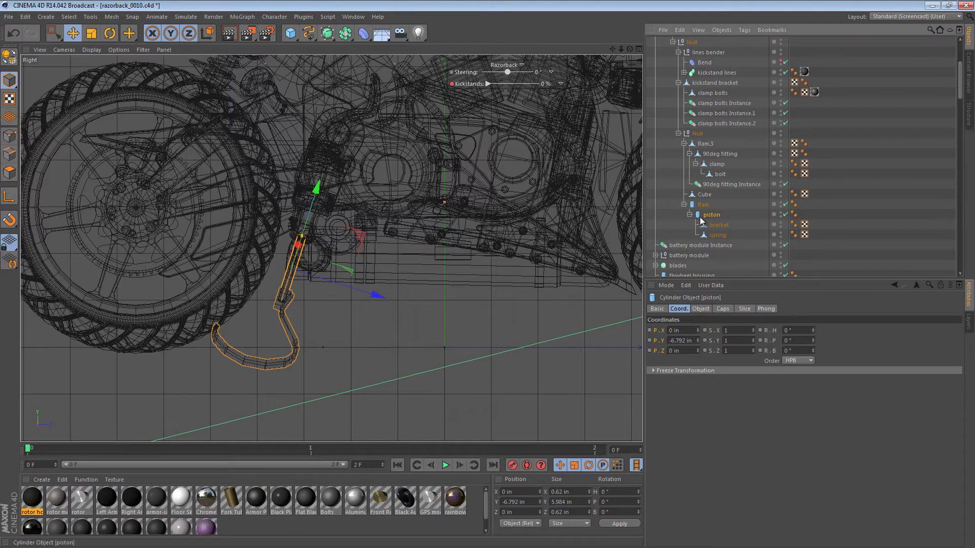
ctrl+click(650, 340)
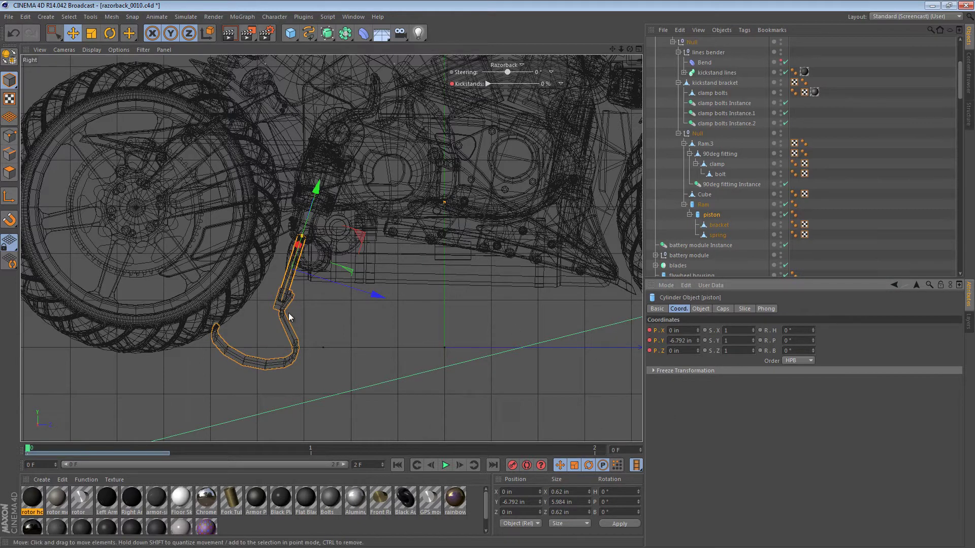
Add a Floor object to the scene at the origin and clear the selection.
key(F1)
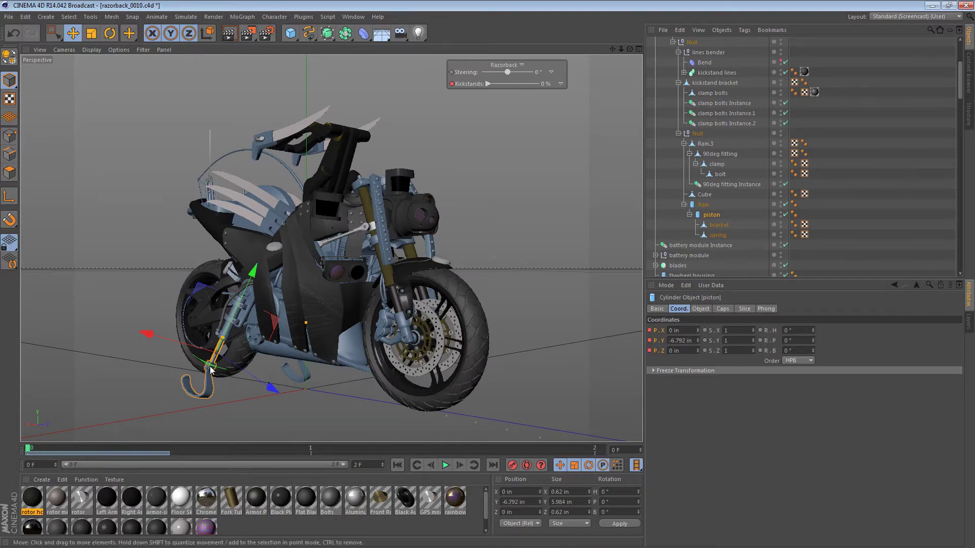
key(F3)
key(F1)
click(380, 34)
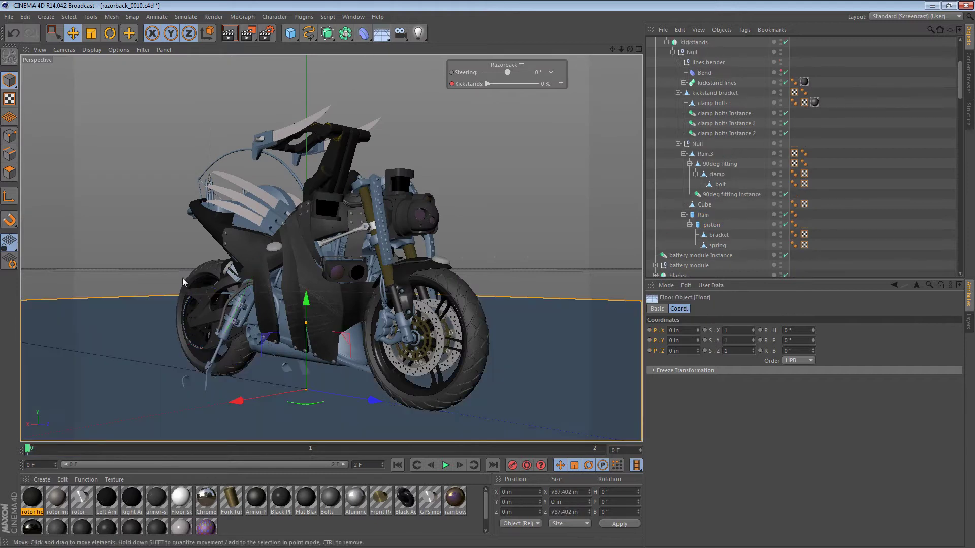
key(ctrl+shift+a)
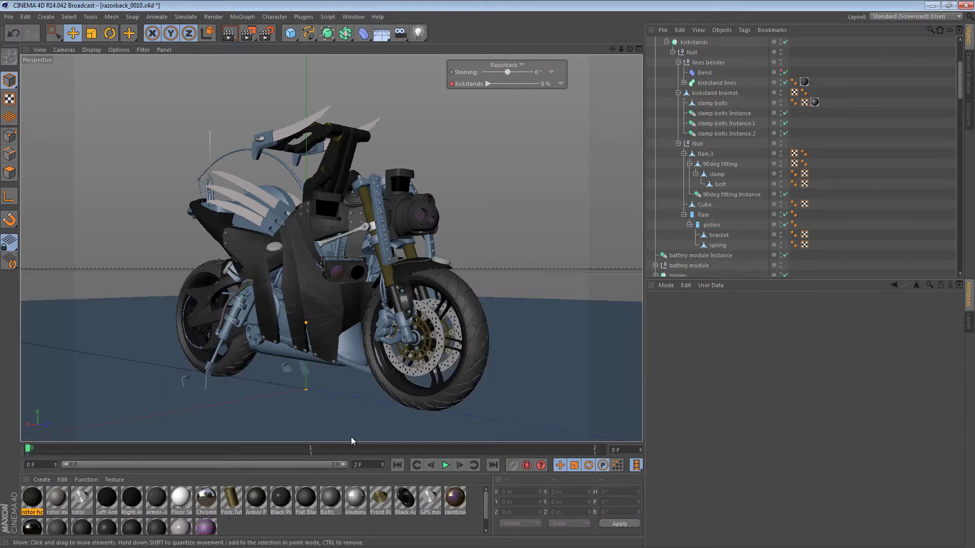
scroll(693, 91, down, 6)
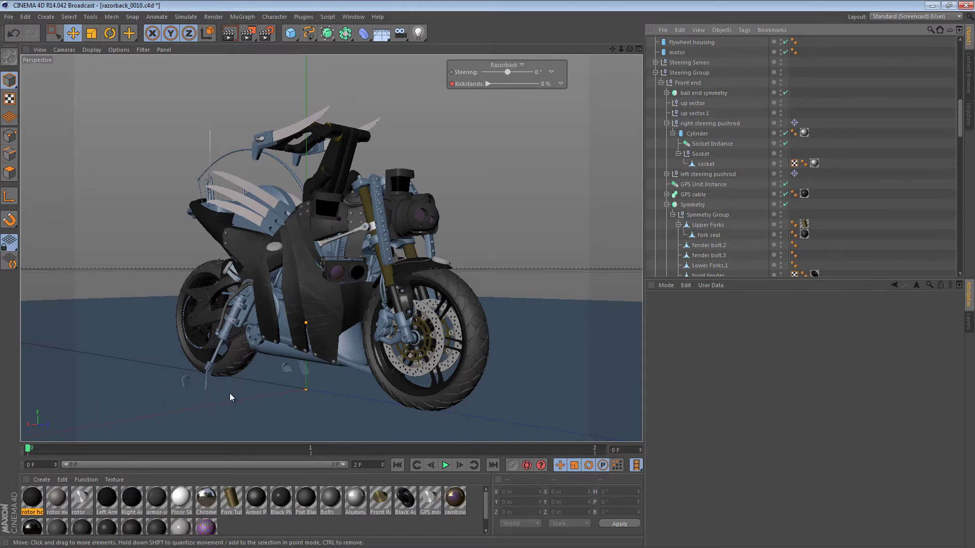
Collapse the Razorback hierarchy and raise the Razorback null to about 1.41 in on Y in the Right view.
key(F3)
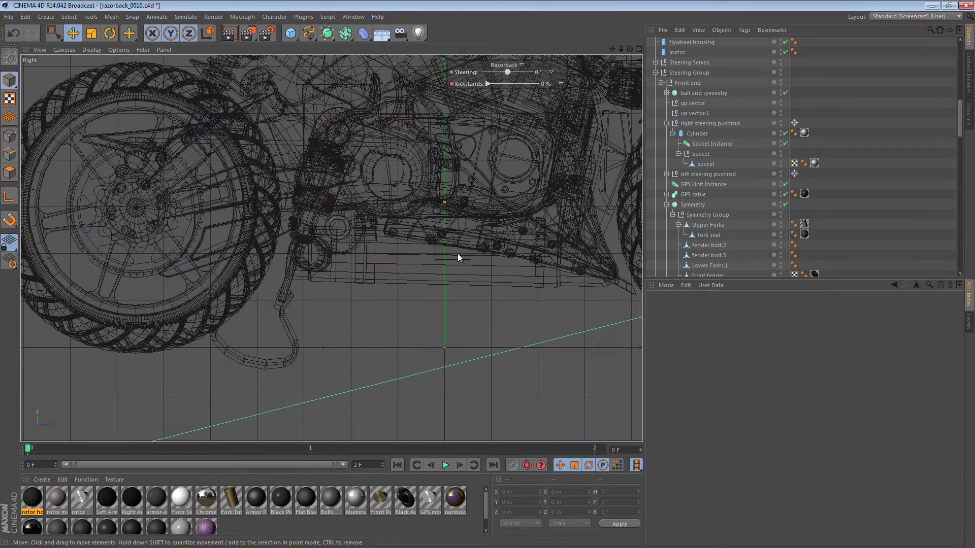
scroll(687, 166, up, 8)
click(650, 73)
click(663, 74)
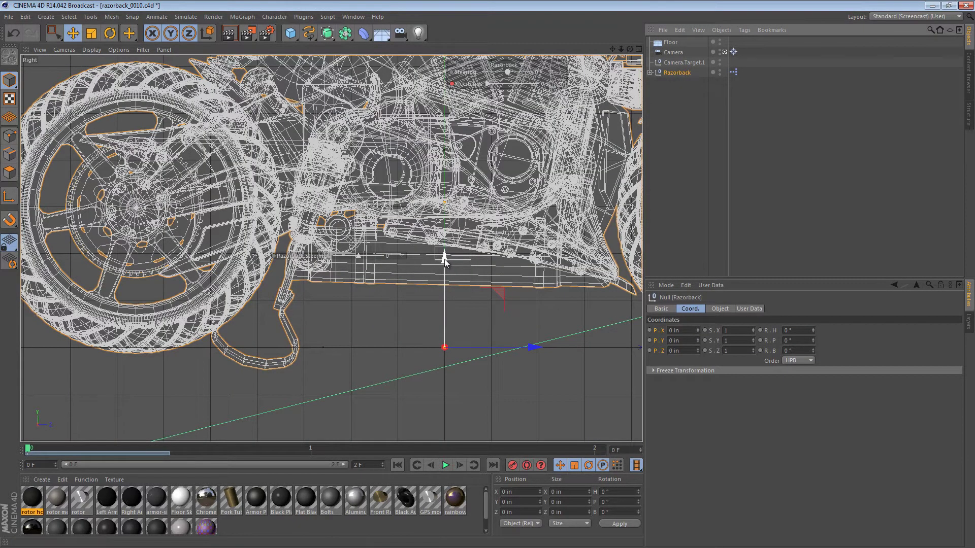
drag(443, 258, 446, 238)
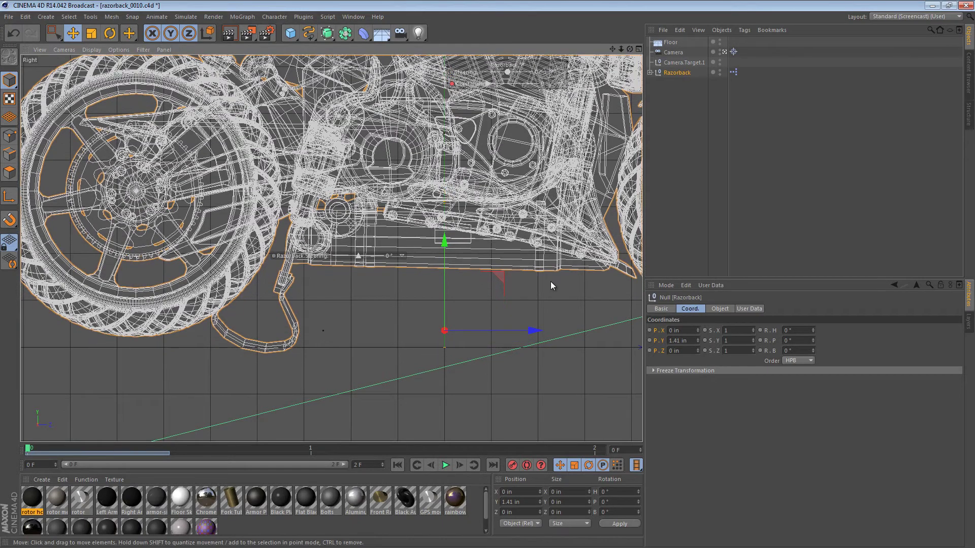
Rotate the Razorback to a pitch of about -1.84° and lower it to about 1.28 in on Y.
alt+right_drag(550, 282, 510, 285)
alt+middle_drag(510, 284, 414, 284)
key(r)
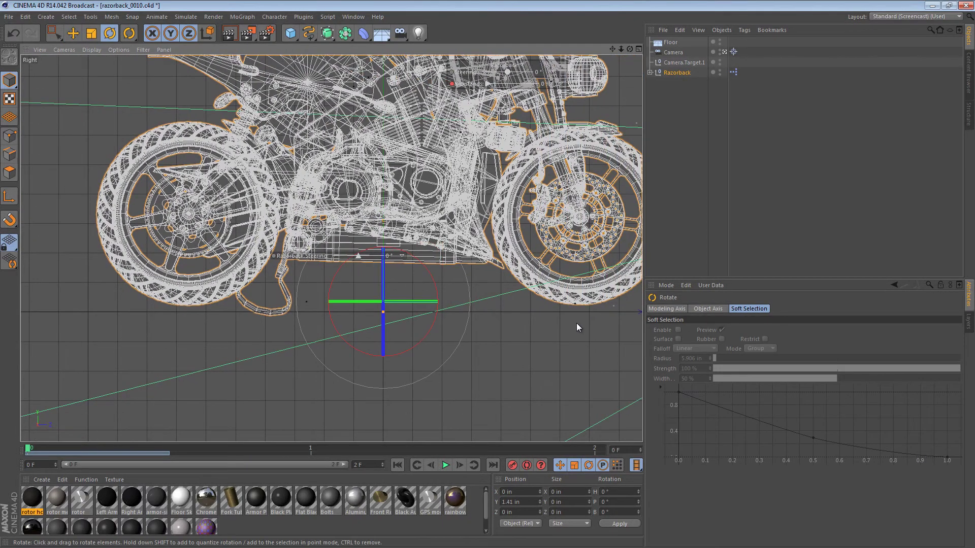
drag(577, 323, 577, 328)
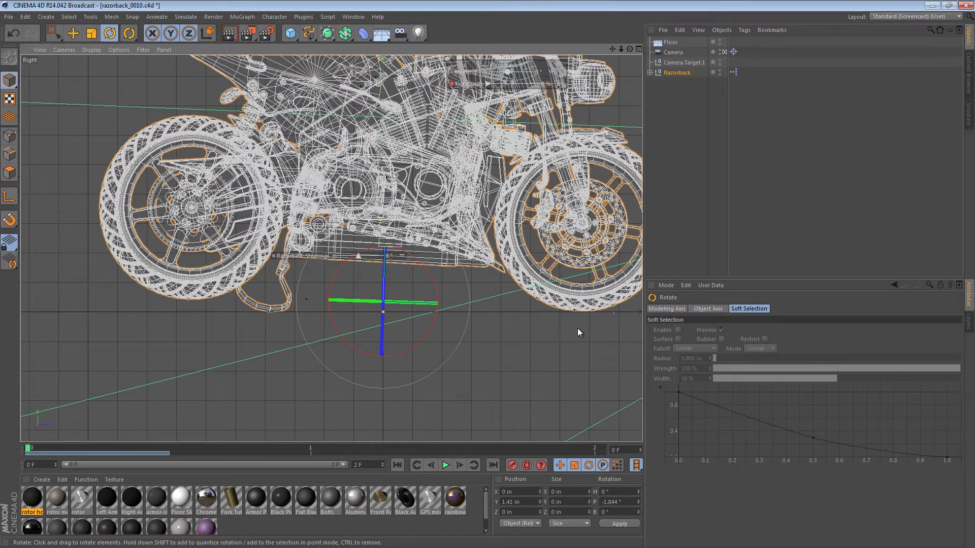
key(e)
drag(385, 218, 386, 221)
key(F1)
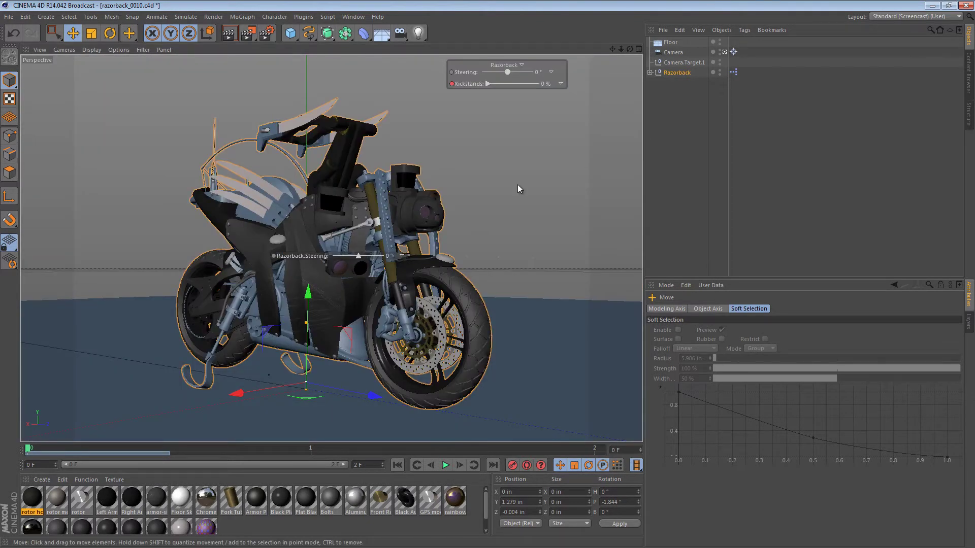
Keyframe the Razorback null's position and rotation at frame 0 and deselect it.
click(677, 74)
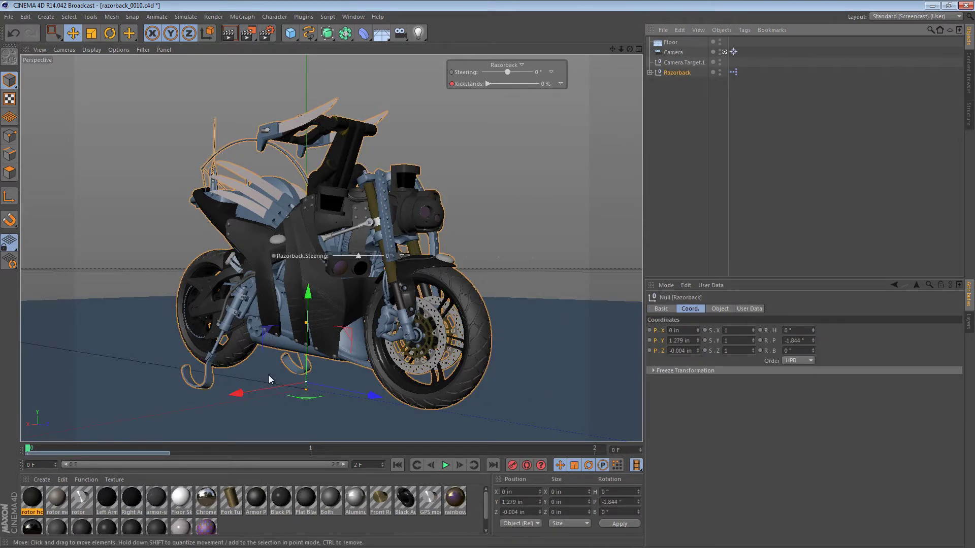
click(769, 343)
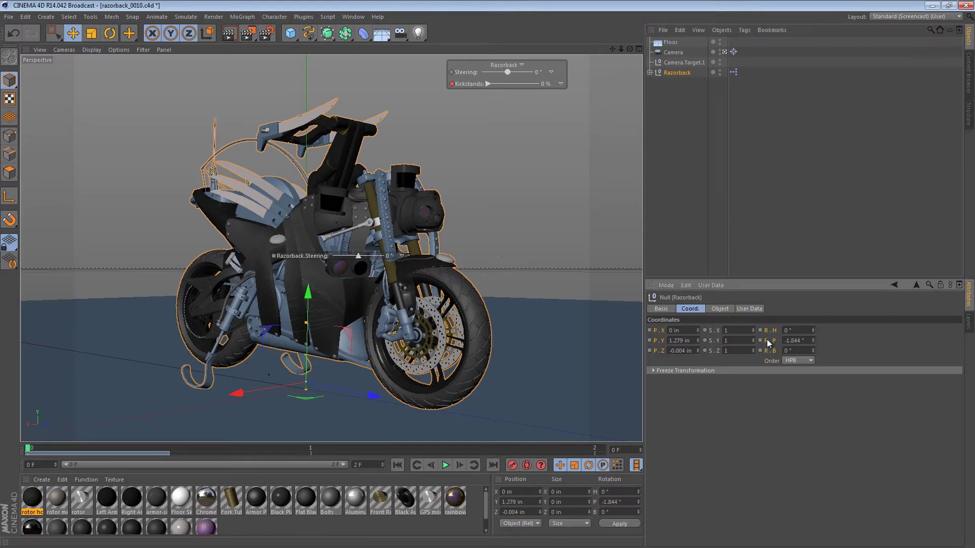
ctrl+click(760, 341)
click(535, 164)
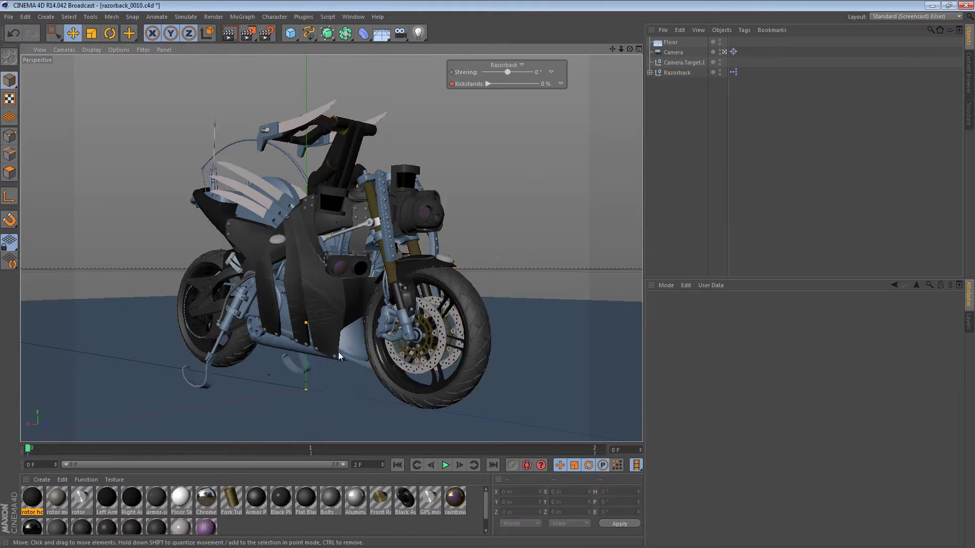
At frame 1, set the Razorback's Y and Z position and pitch to 0 and keyframe its position and rotation.
drag(30, 450, 299, 455)
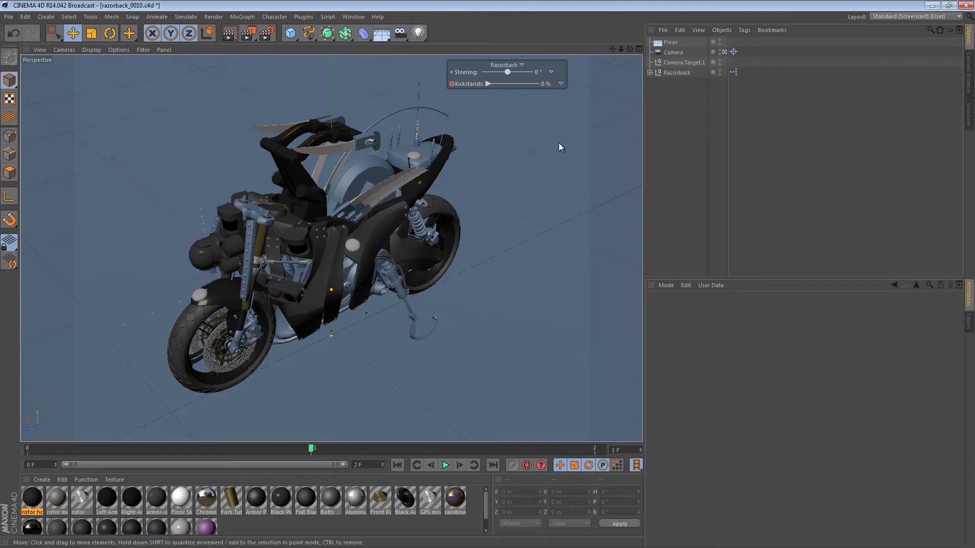
click(671, 53)
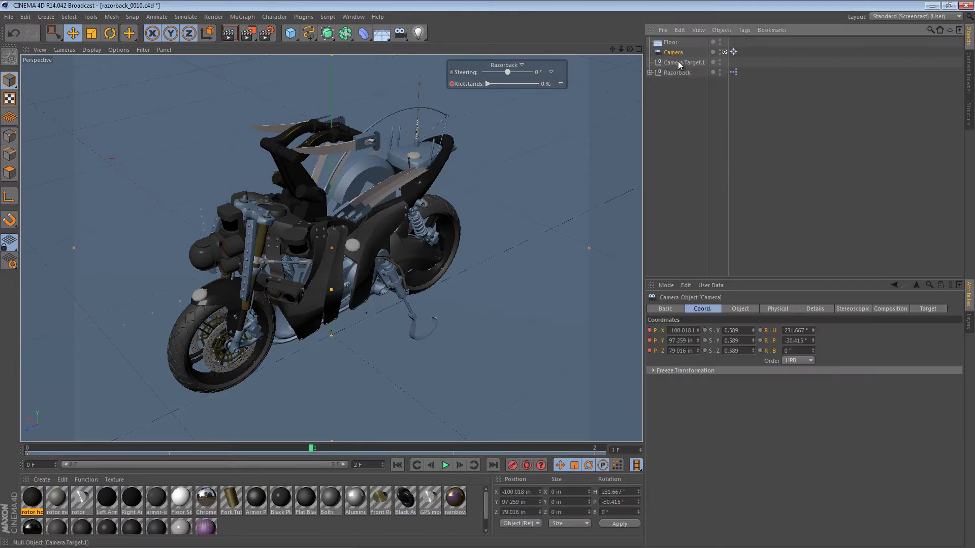
click(676, 73)
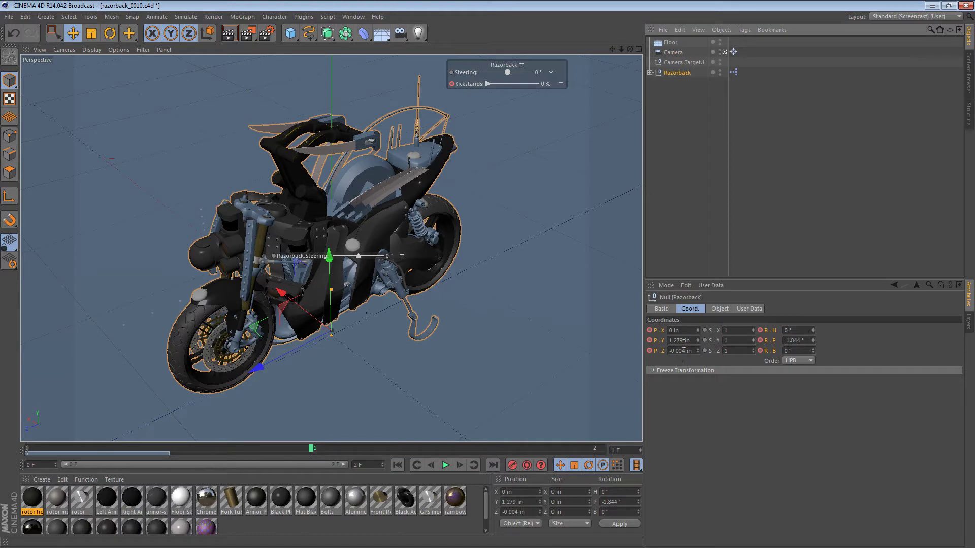
double_click(683, 344)
text(0)
key(Tab)
text(0)
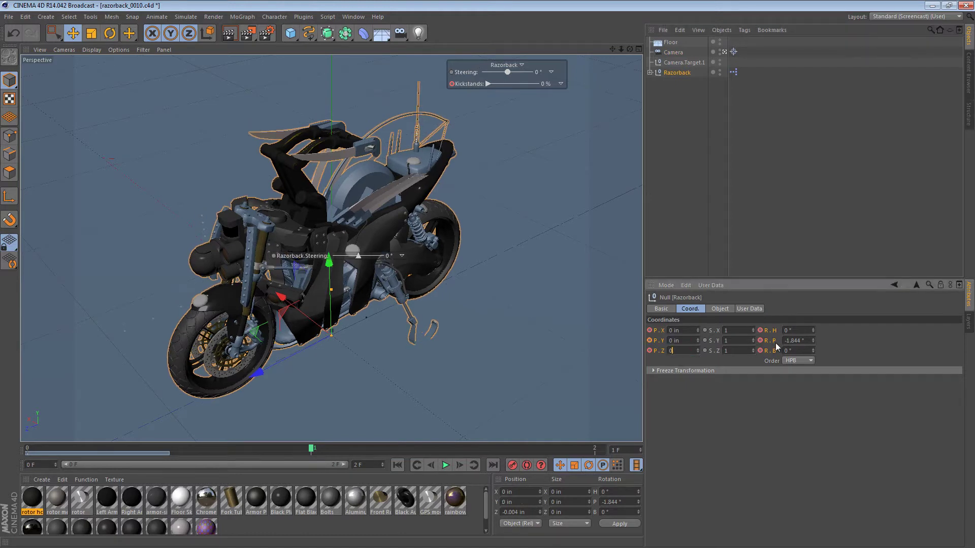
double_click(793, 340)
text(0)
key(Return)
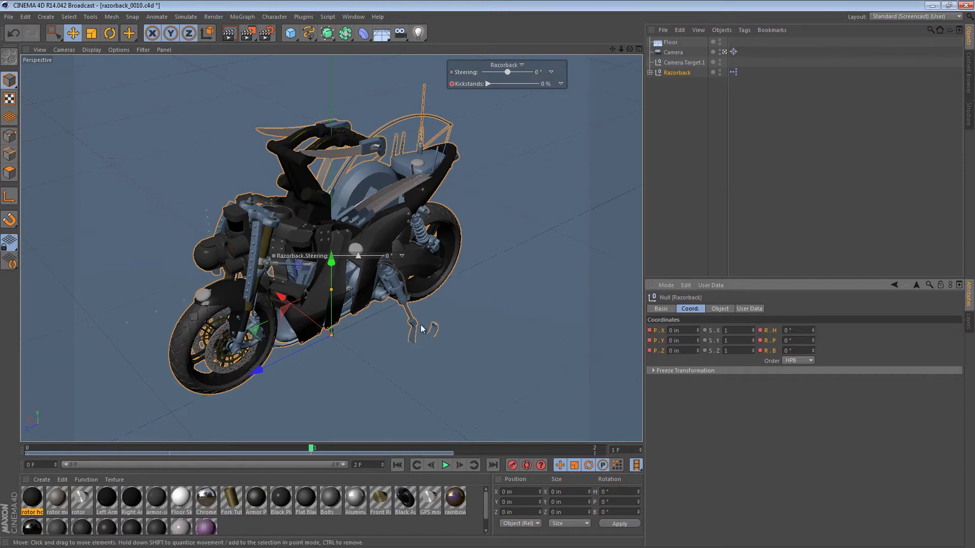
Set the Razorback's Kickstands control to 100 % and keyframe it at frame 1.
drag(486, 83, 548, 88)
ctrl+click(452, 84)
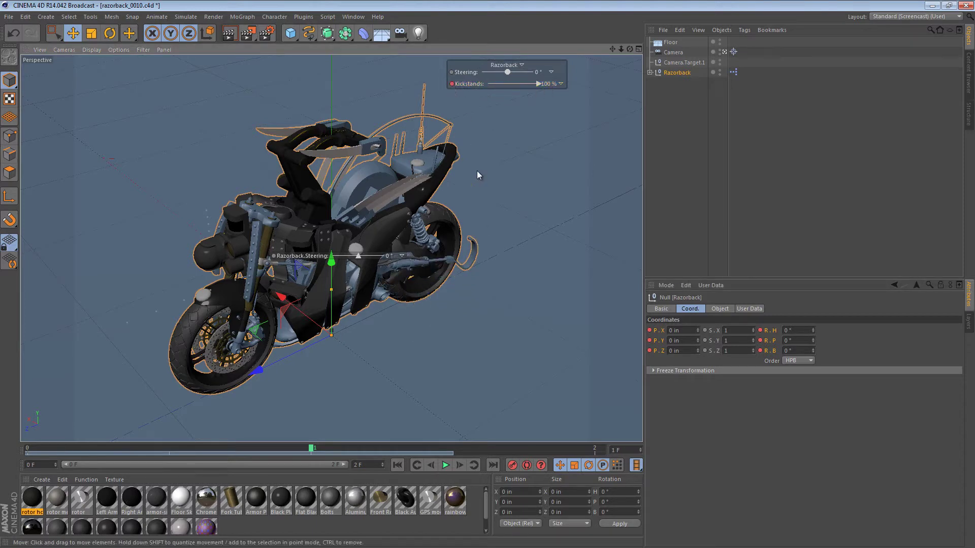
Using the Default Camera, retract the kickstand's piston to about -2.45 in on Y and keyframe its position at frame 1.
click(650, 72)
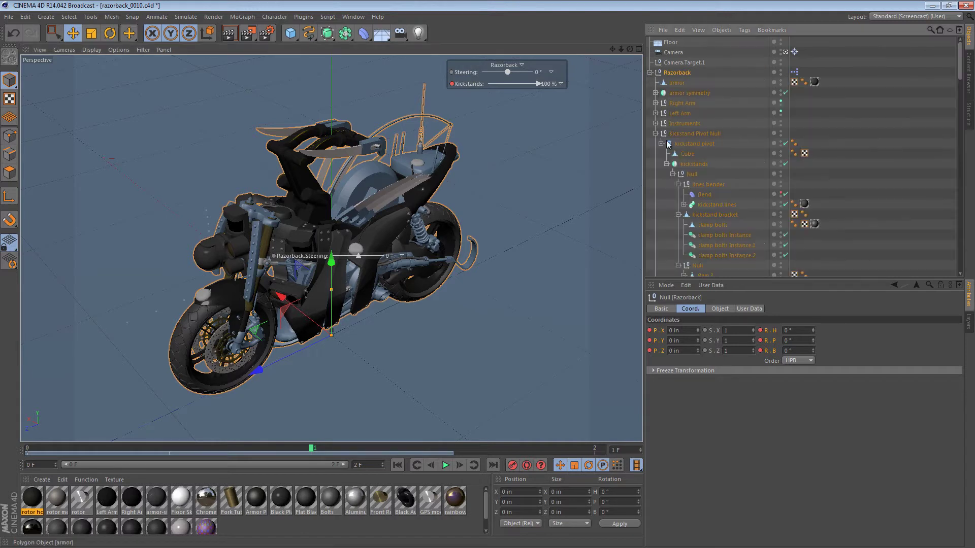
scroll(695, 208, down, 5)
scroll(701, 212, down, 3)
click(711, 163)
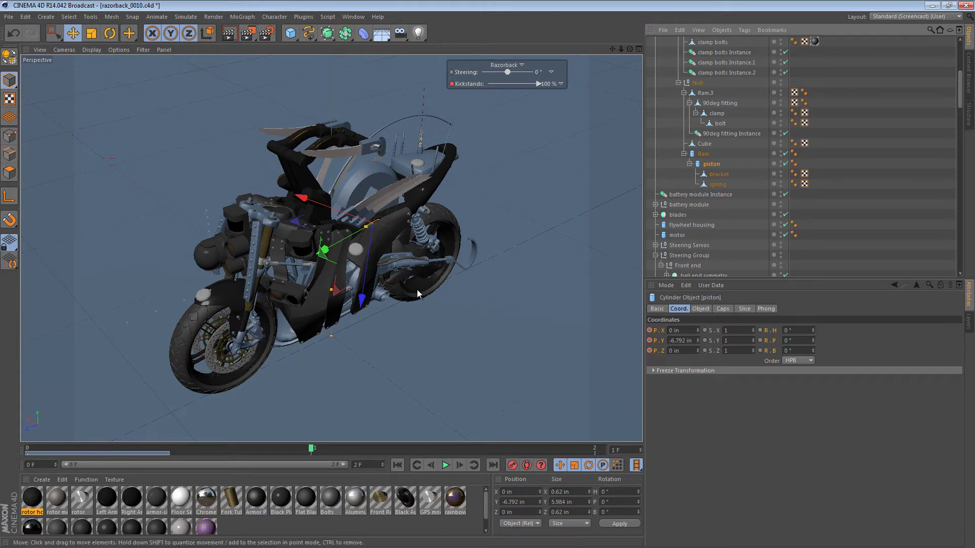
click(64, 49)
mouse_move(105, 75)
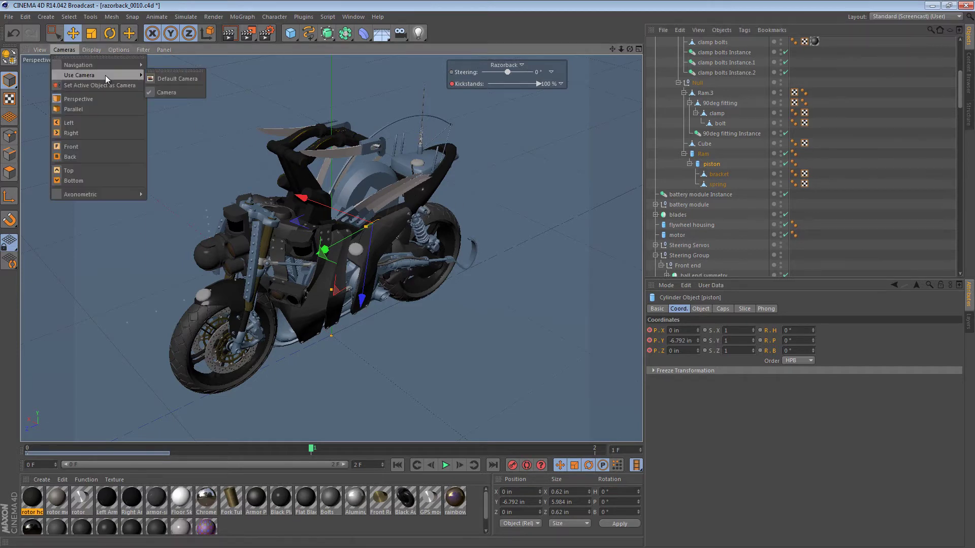
click(168, 79)
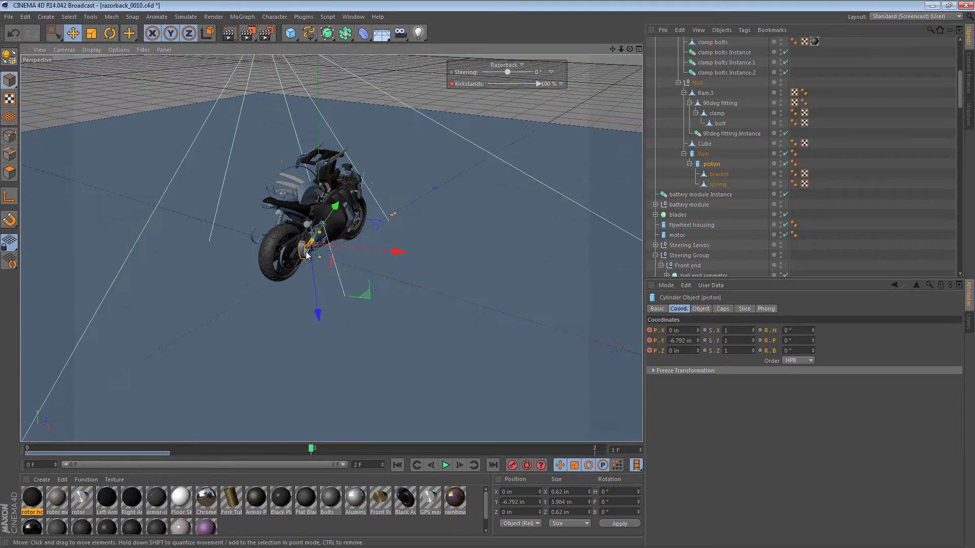
alt+right_drag(306, 256, 516, 225)
alt+drag(368, 173, 312, 178)
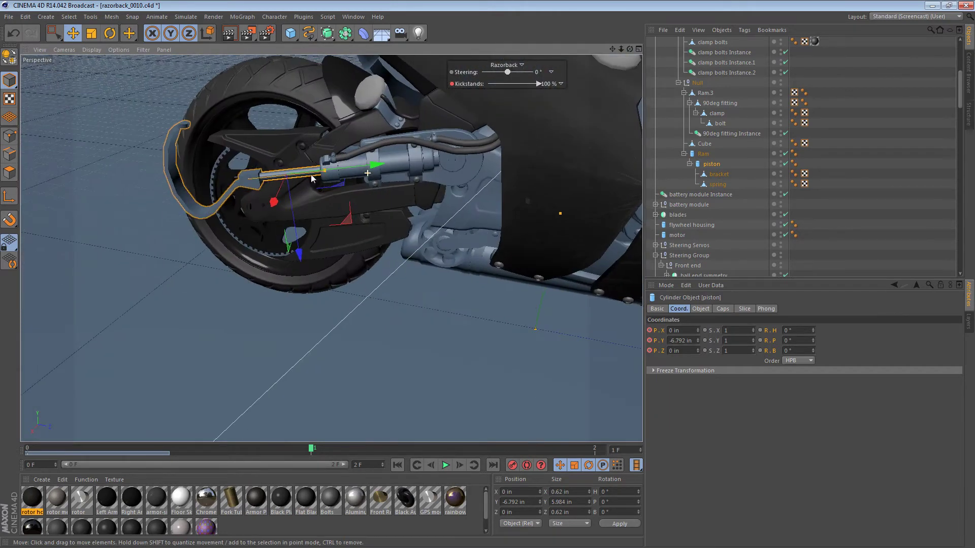
alt+right_drag(362, 166, 440, 160)
alt+drag(361, 162, 413, 137)
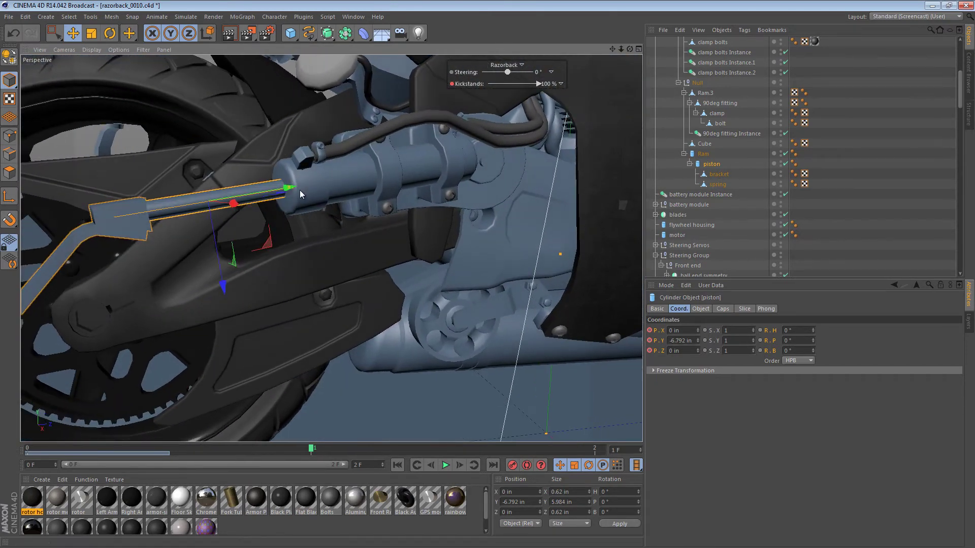
drag(301, 191, 358, 189)
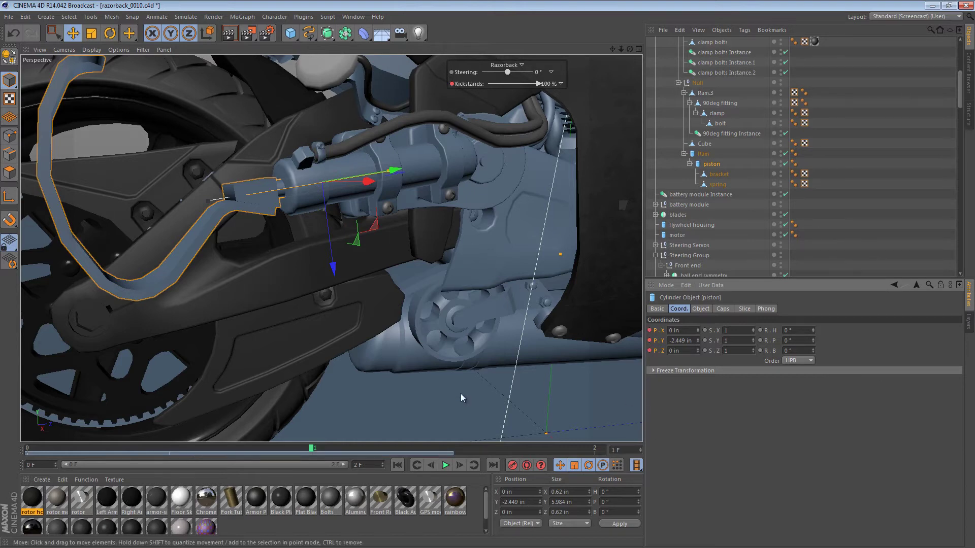
Deselect the piston and scrub between frames 0 and 1 to compare the bike's kickstand poses.
click(861, 209)
alt+right_drag(447, 218, 421, 259)
alt+middle_drag(420, 259, 330, 304)
alt+right_drag(330, 305, 337, 403)
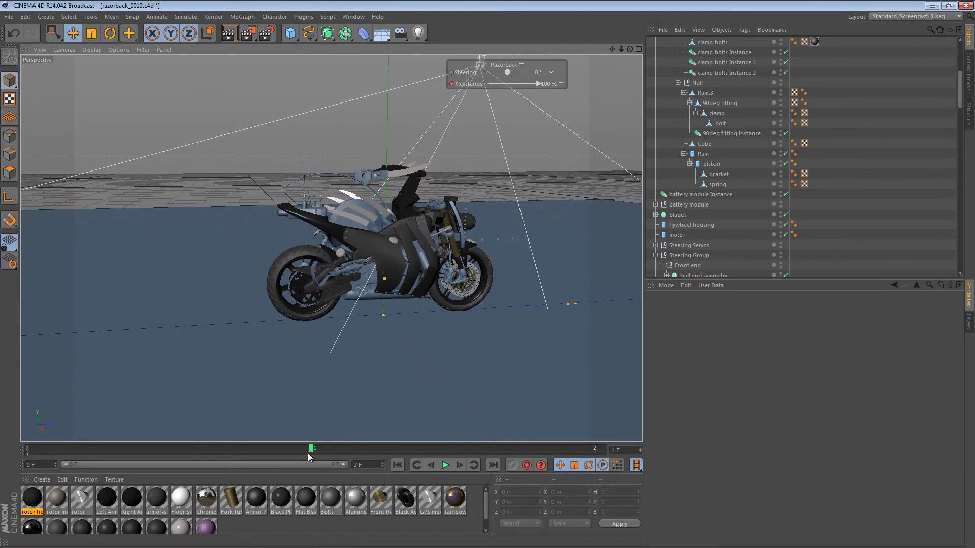
click(107, 451)
click(288, 449)
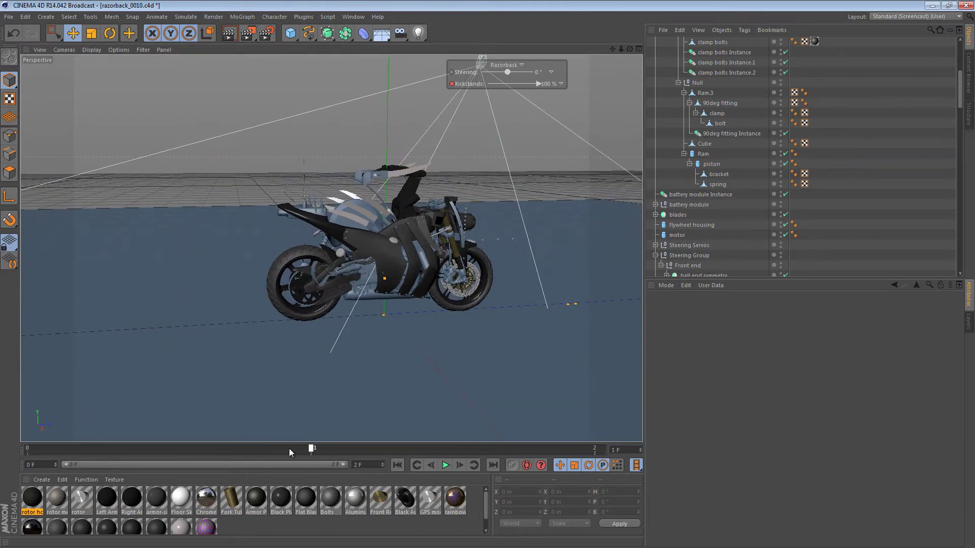
drag(80, 446, 6, 448)
click(309, 451)
click(81, 450)
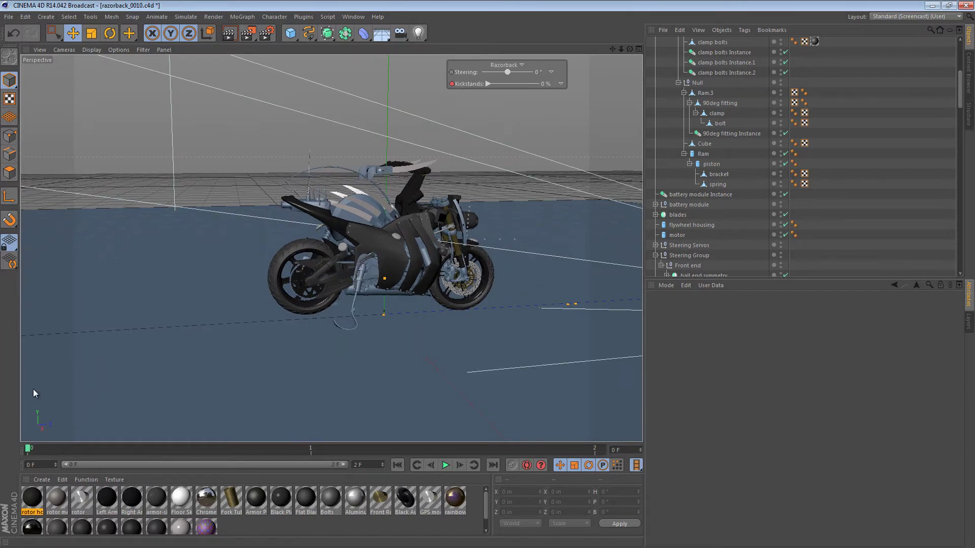
Look through the scene Camera, set the Razorback's Steering control to 23° and keyframe it at frame 0.
scroll(777, 56, up, 6)
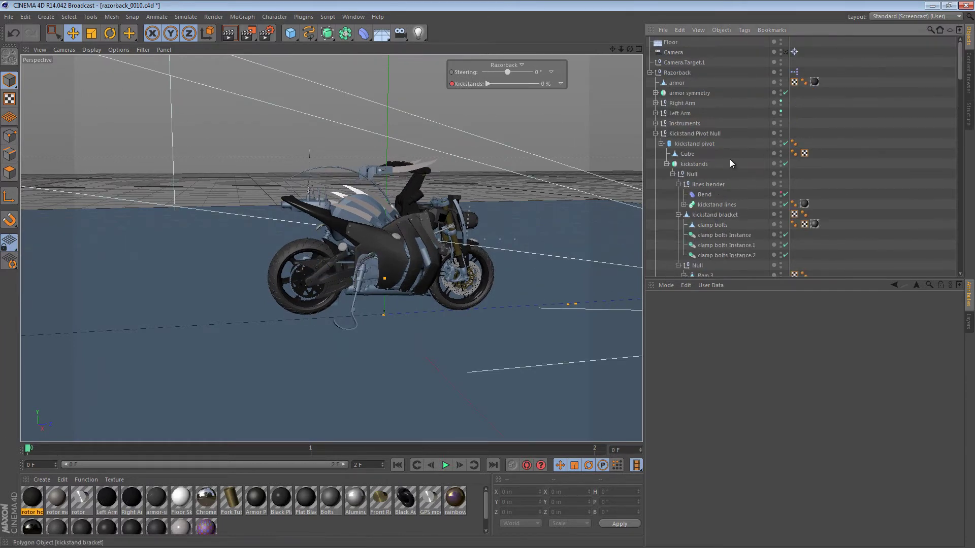
click(784, 52)
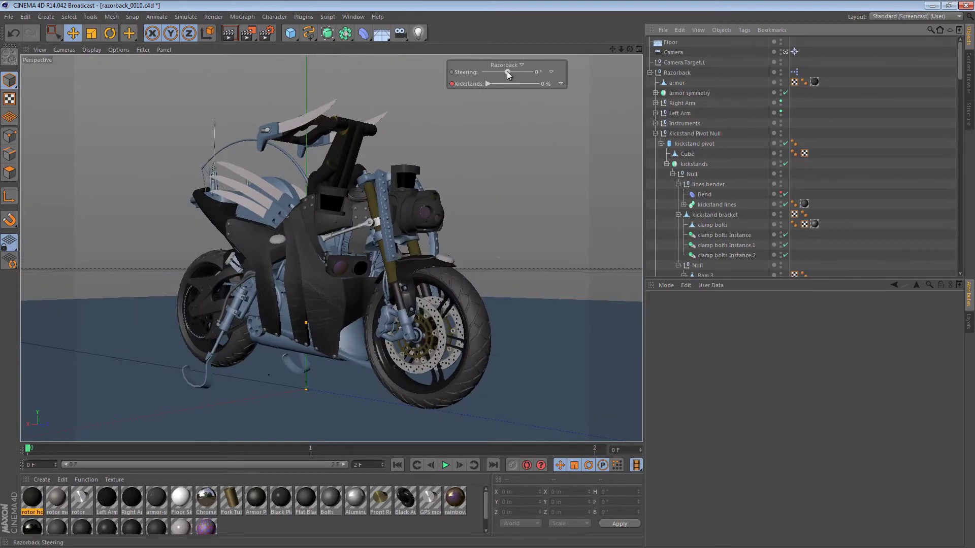
drag(507, 72, 530, 75)
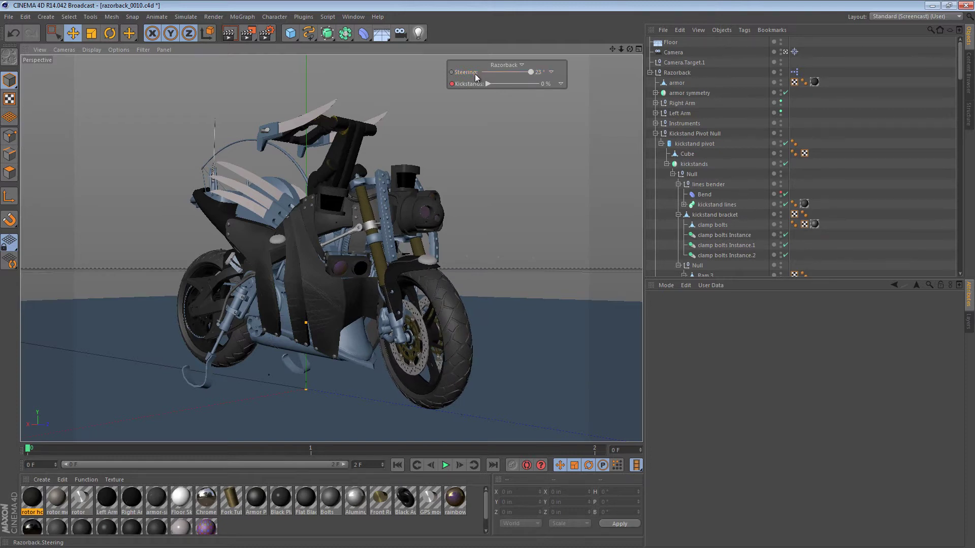
At frame 1, set the Razorback's Steering control to 0° and keyframe it.
click(313, 448)
drag(528, 70, 501, 73)
double_click(539, 75)
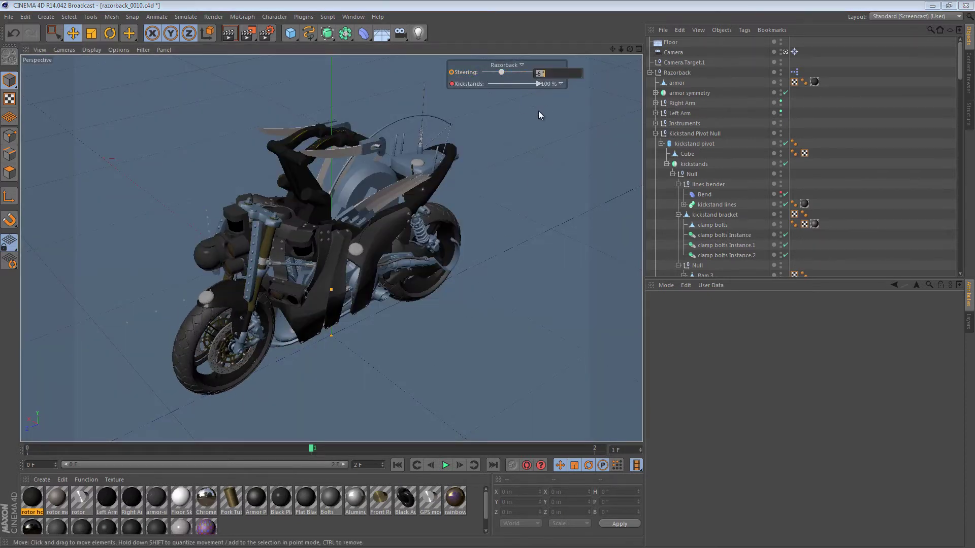
text(0)
key(Return)
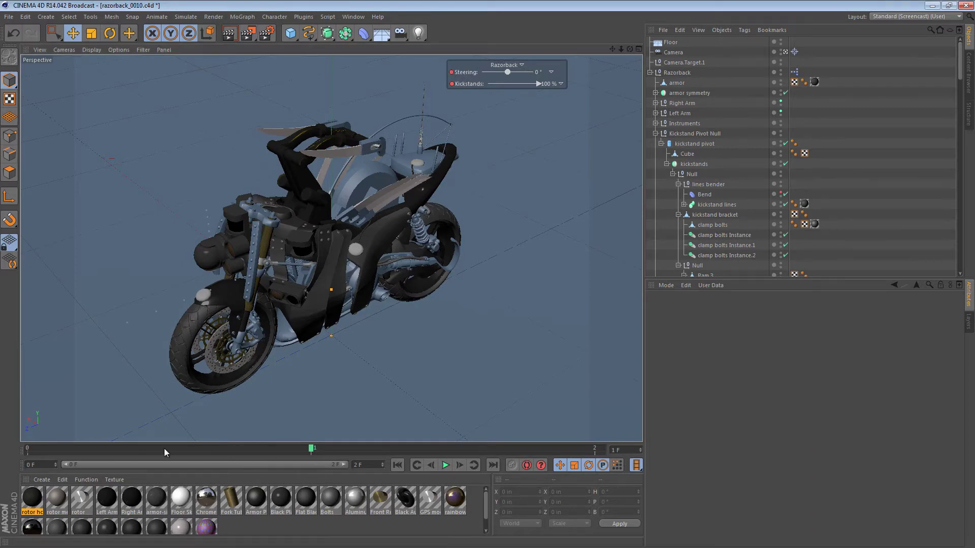
Scrub through frames 0 to 2 to compare the bike's steering and kickstand poses in each camera view.
drag(163, 449, 301, 448)
drag(220, 453, 604, 447)
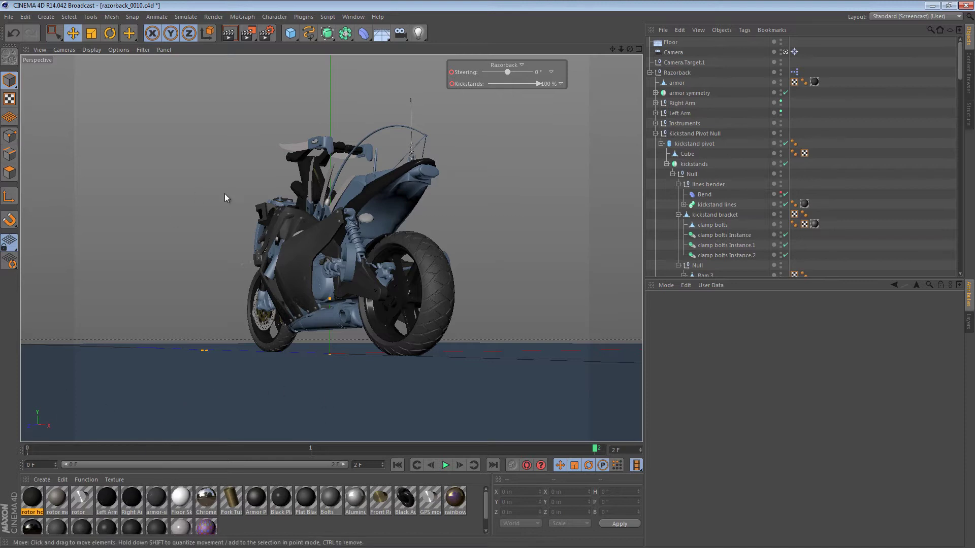
click(79, 449)
click(527, 448)
Open the Timeline, enlarge its window and frame the keys at frames 0 to 2.
key(shift+F3)
drag(221, 76, 184, 116)
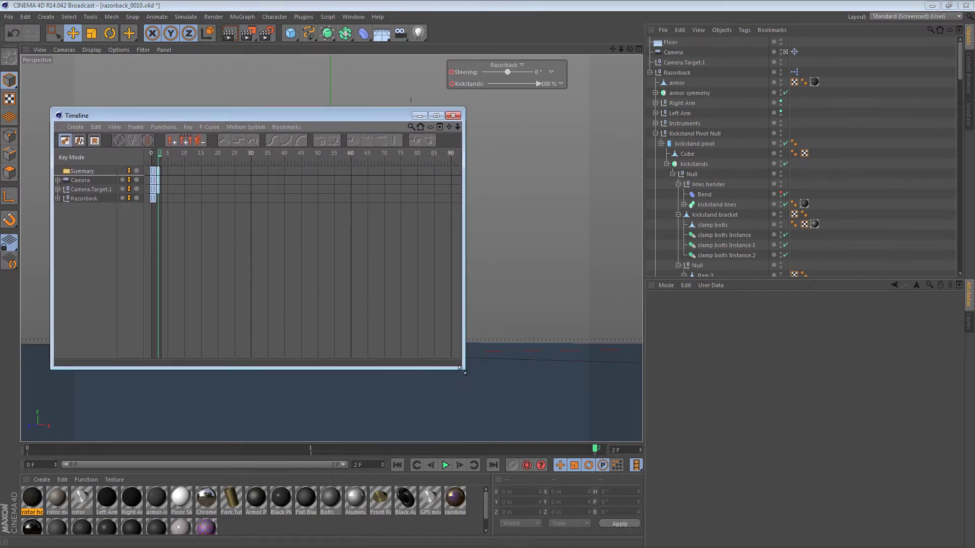
drag(463, 371, 851, 420)
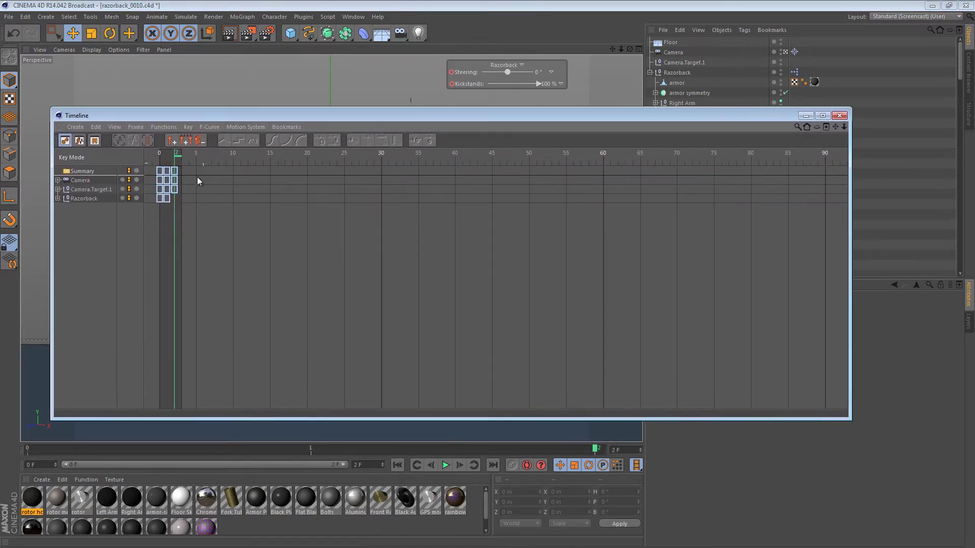
alt+right_drag(485, 298, 489, 298)
mouse_move(489, 297)
alt+middle_down()
mouse_move(503, 296)
mouse_move(475, 295)
mouse_move(488, 295)
alt+middle_up()
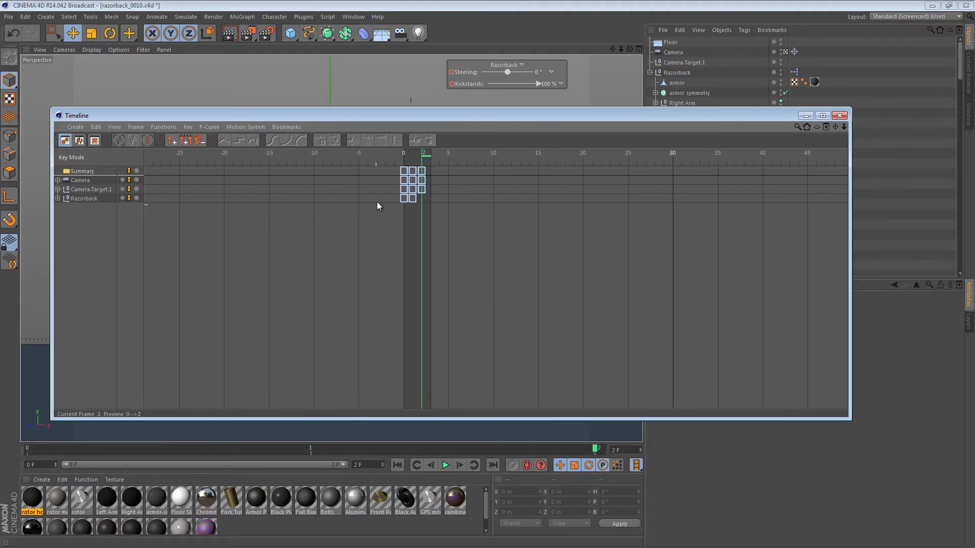
alt+right_drag(377, 202, 489, 295)
mouse_move(359, 182)
alt+middle_down()
mouse_move(491, 295)
mouse_move(350, 189)
alt+middle_up()
scroll(501, 294, up, 4)
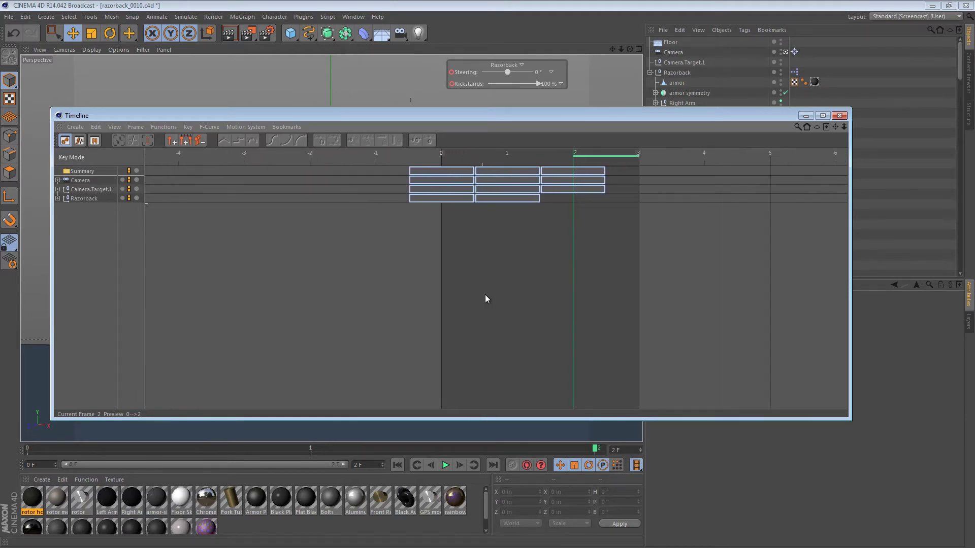
scroll(482, 294, down, 4)
alt+middle_drag(525, 205, 508, 222)
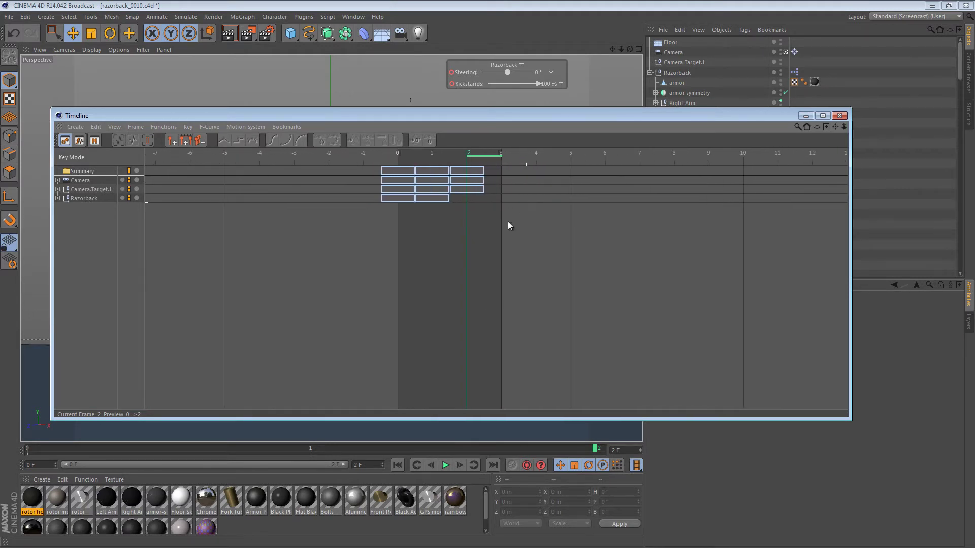
Examine the keys of Camera, Camera.Target.1 and Razorback, including the Razorback's individual tracks.
click(80, 181)
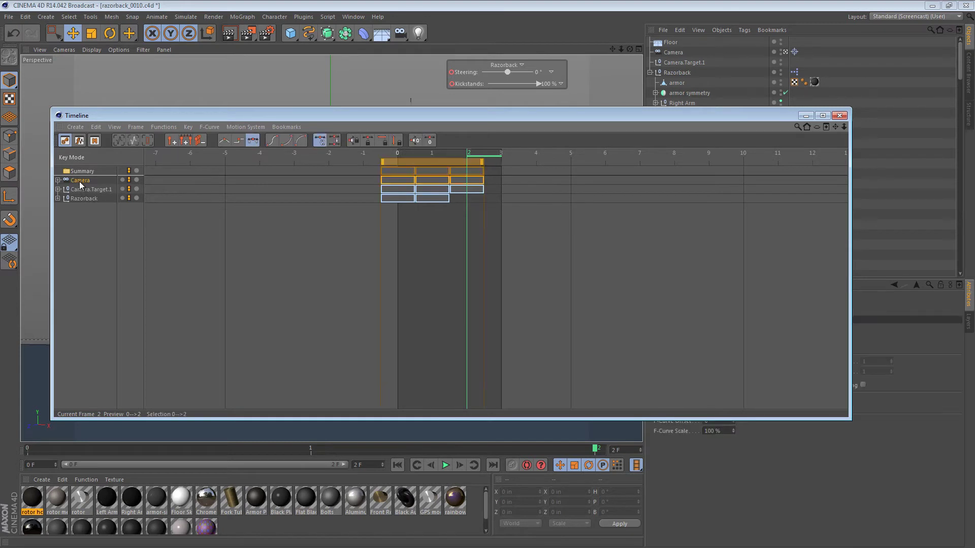
click(81, 190)
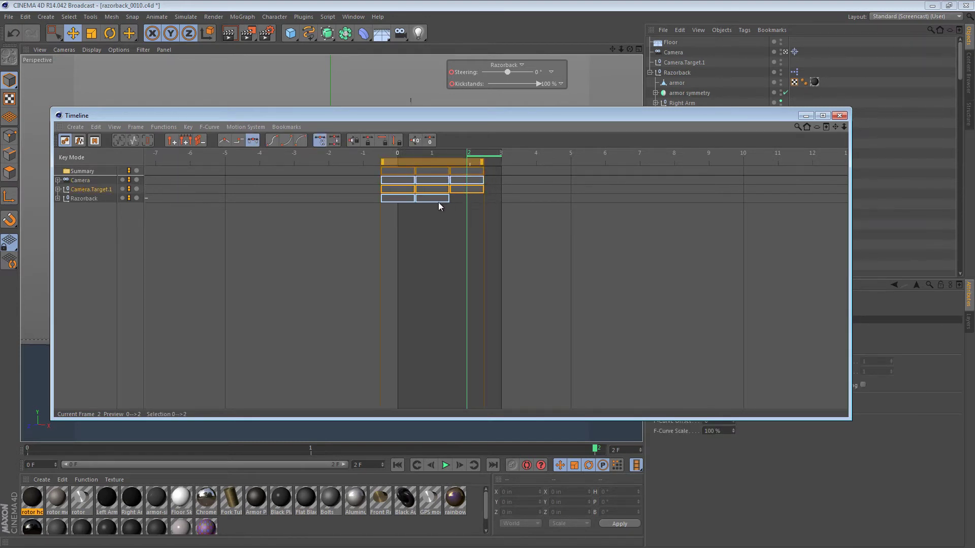
click(76, 199)
click(58, 199)
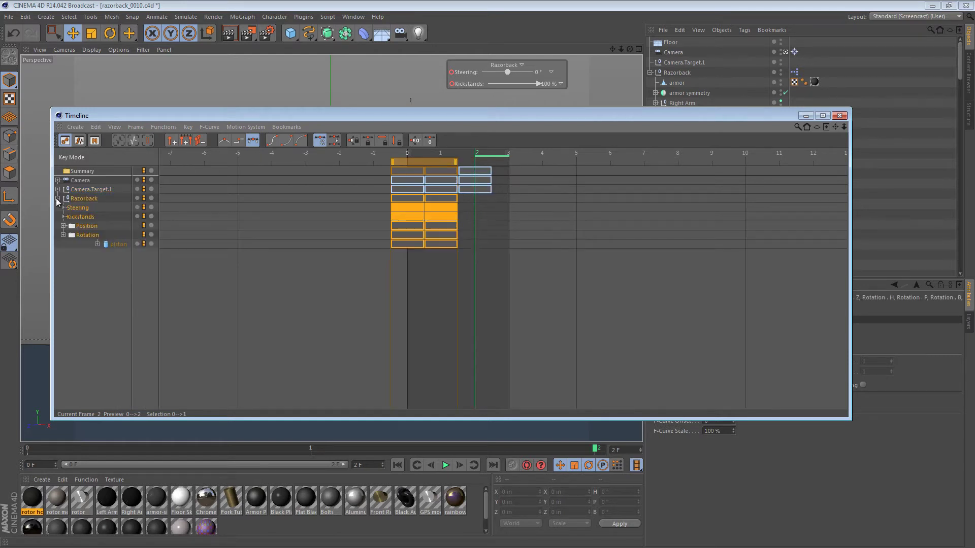
click(57, 199)
click(436, 253)
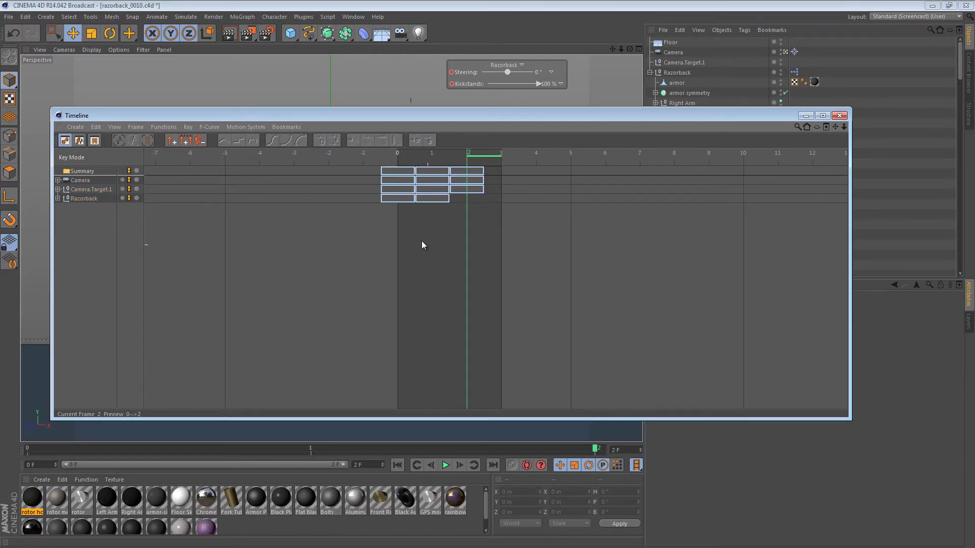
Copy the Razorback's frame 0 keys to frame 2 and close the Timeline.
drag(406, 213, 466, 209)
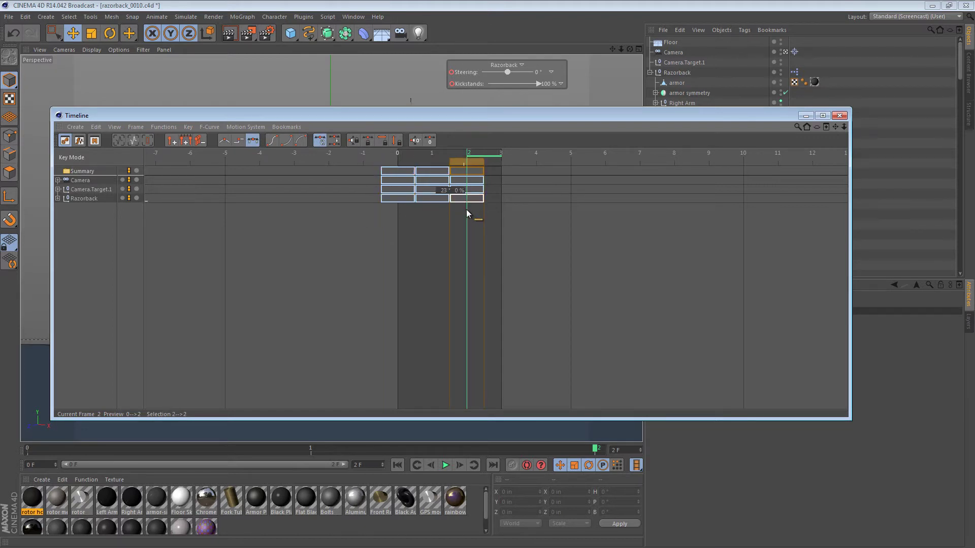
click(617, 236)
click(840, 115)
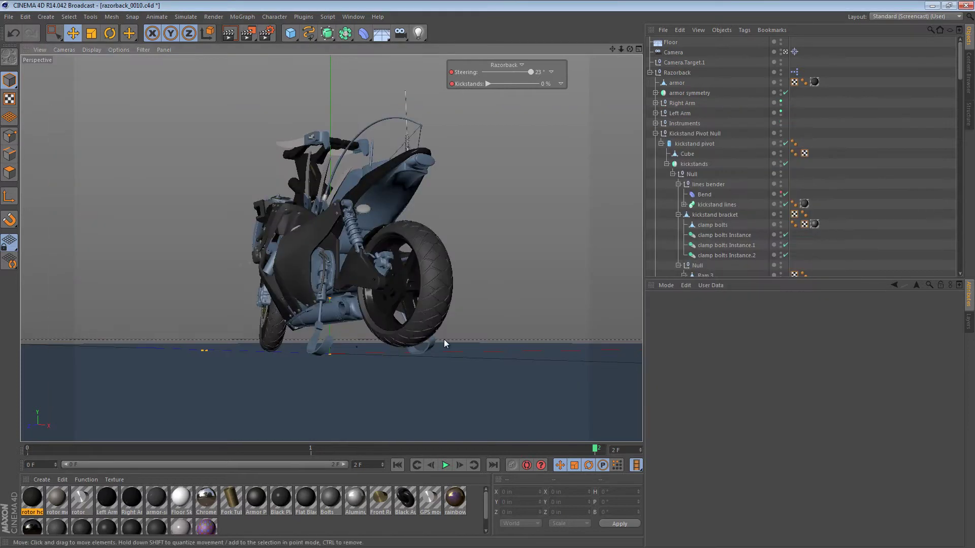
Step through frames 0, 1 and 2 to check the bike's pose in each still, ending at frame 0.
click(29, 448)
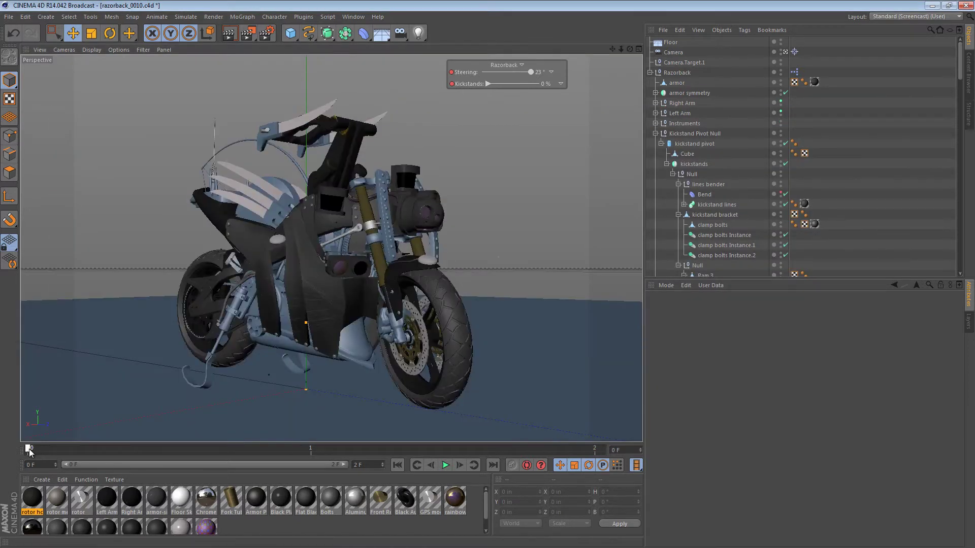
drag(29, 449, 613, 453)
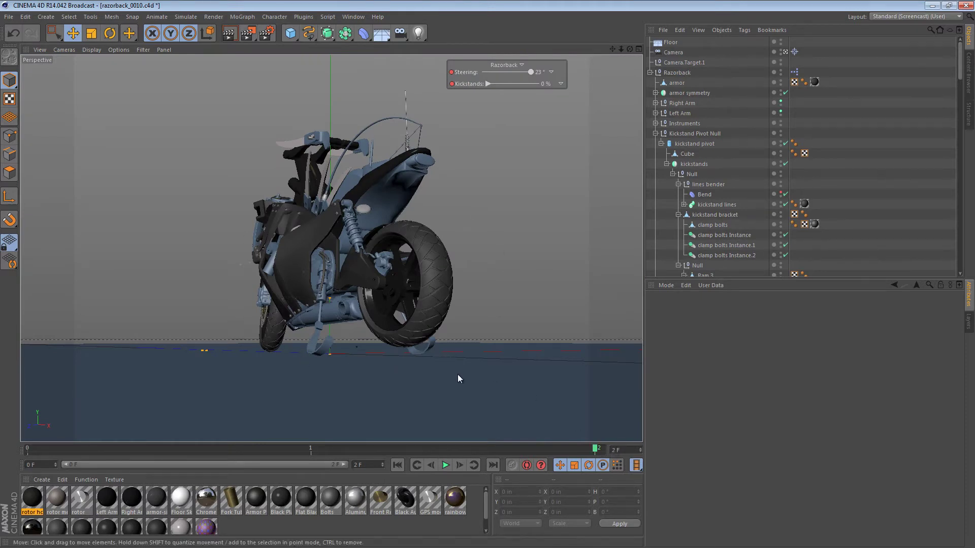
click(388, 450)
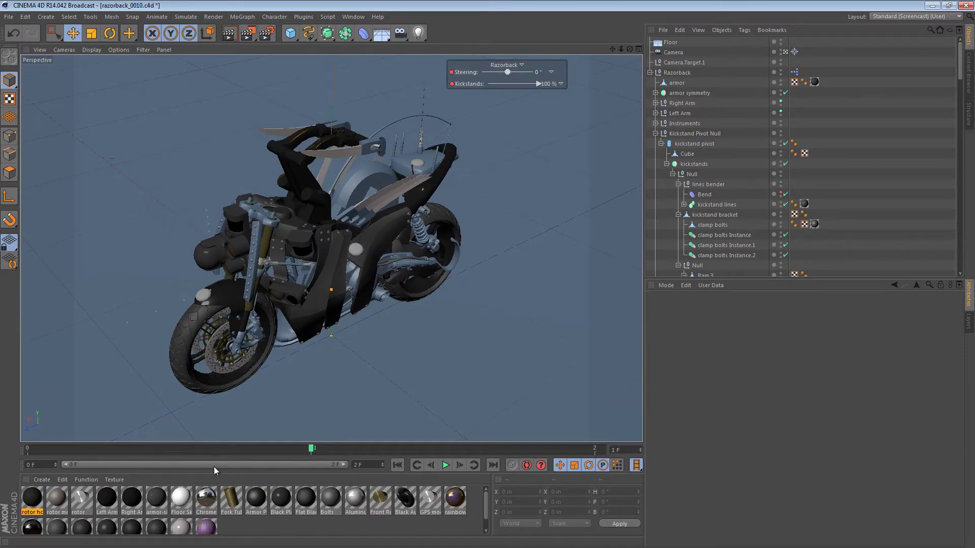
click(72, 450)
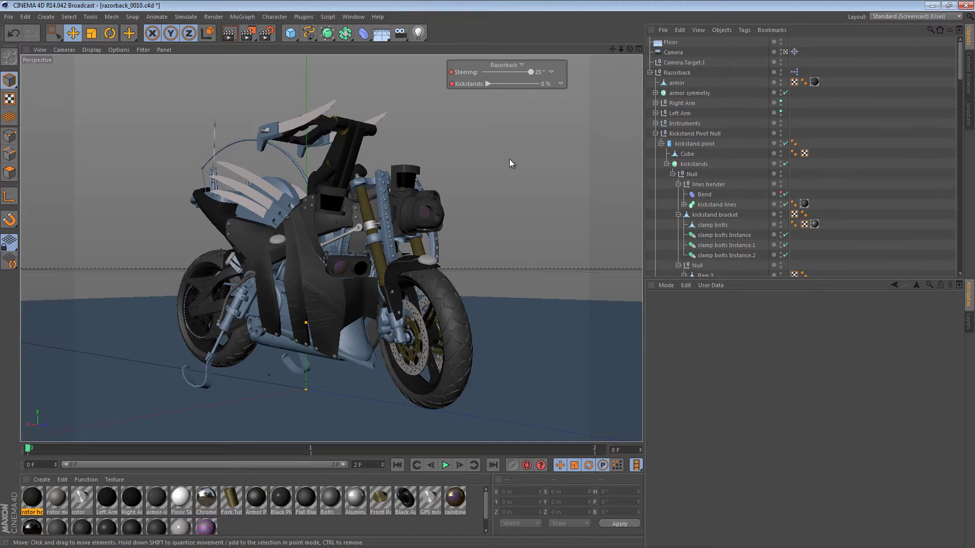
Collapse the Kickstand Pivot Null and Steering Group hierarchies and look through the Buell base parts.
click(656, 133)
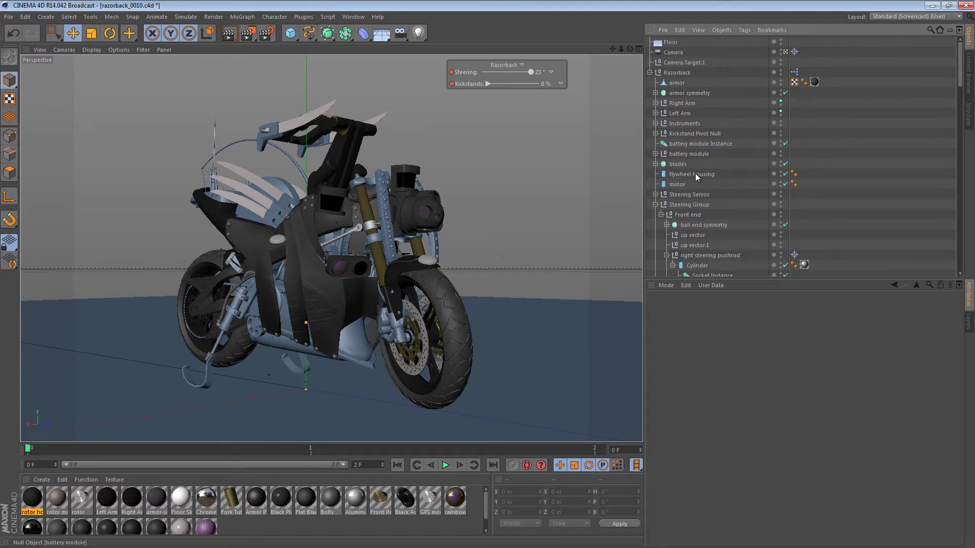
click(705, 216)
scroll(709, 218, down, 6)
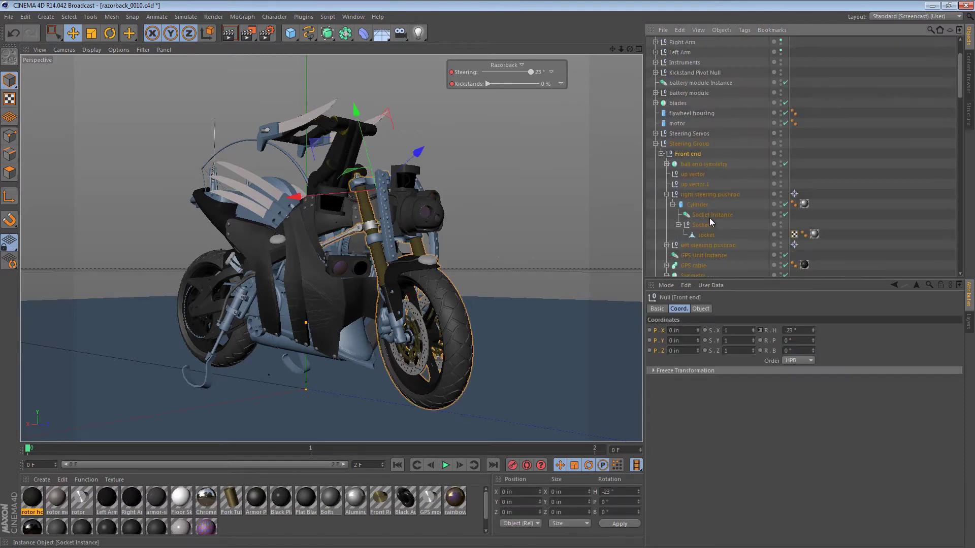
scroll(711, 217, up, 6)
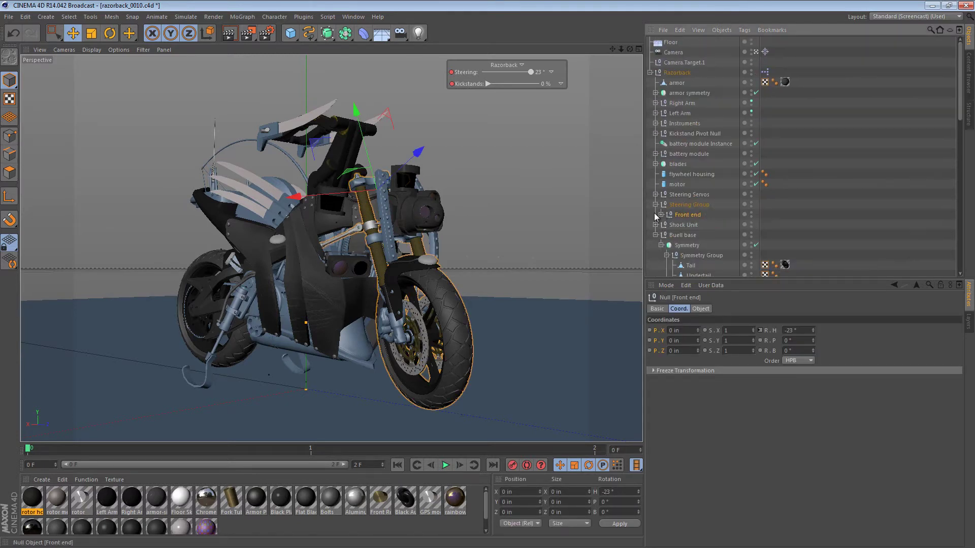
click(656, 204)
click(688, 227)
scroll(714, 228, down, 10)
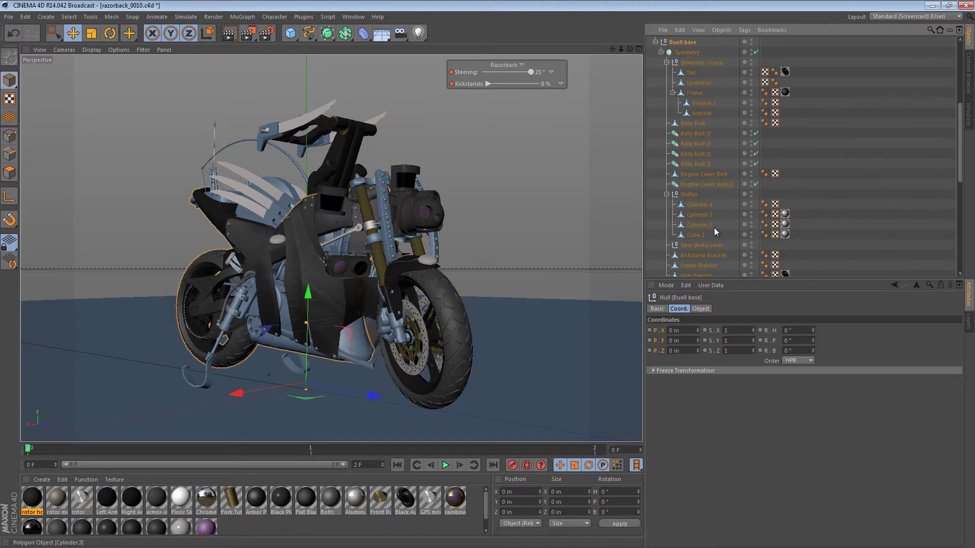
scroll(715, 226, down, 3)
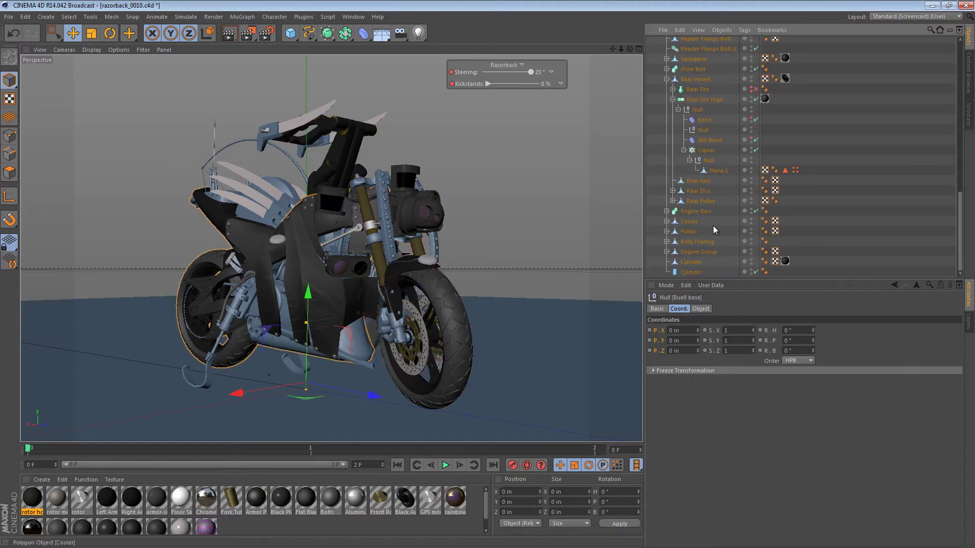
Find the Right pivot inside the Right Arm and rotate it to a bank of 100° at frame 0.
click(317, 186)
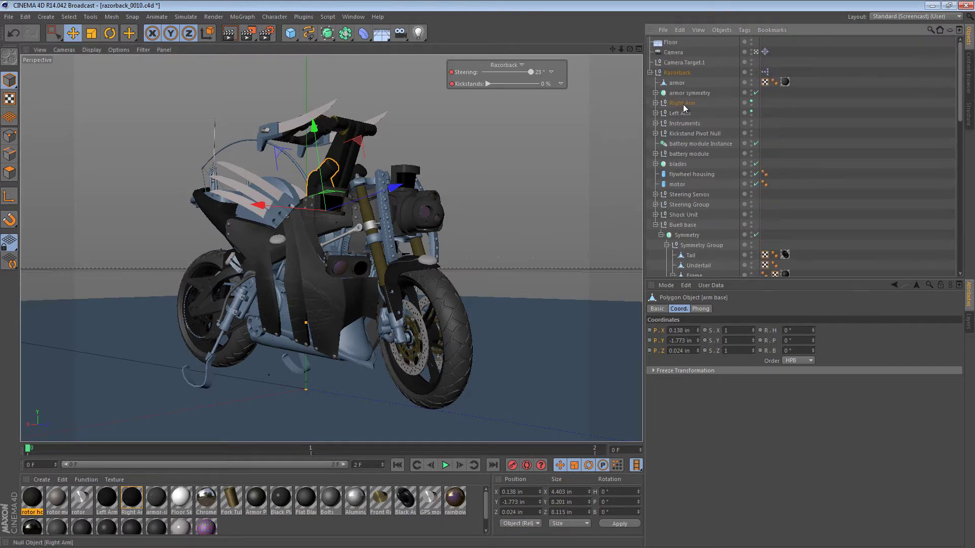
click(682, 104)
click(688, 114)
click(667, 134)
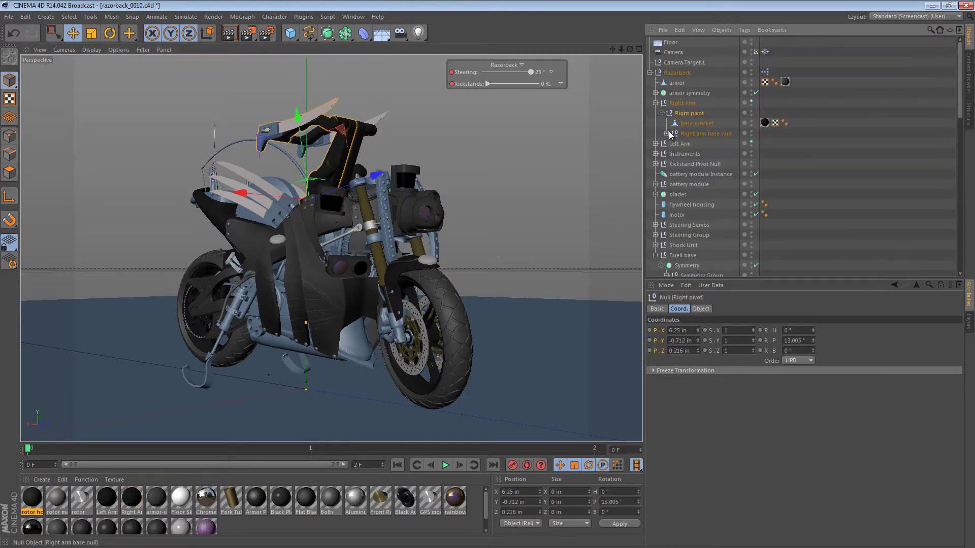
key(r)
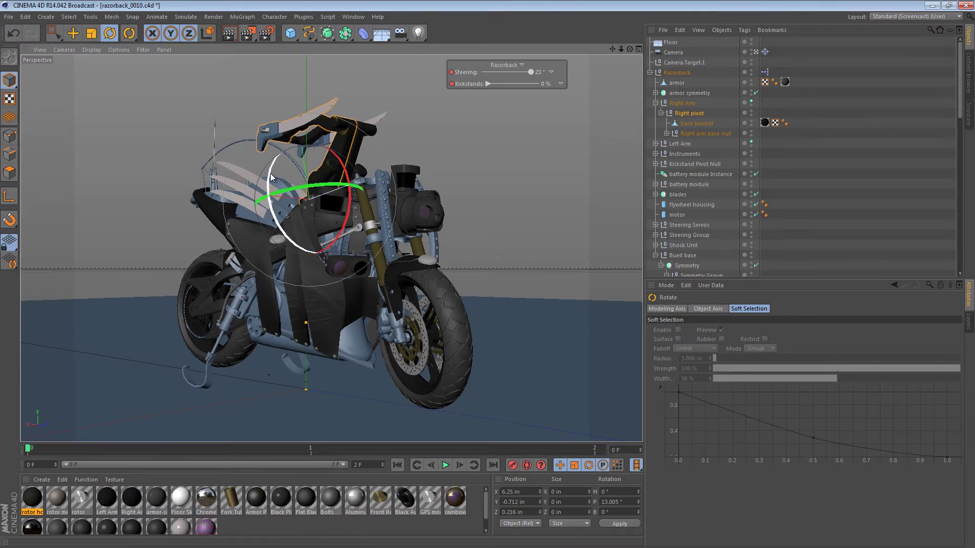
drag(270, 177, 307, 258)
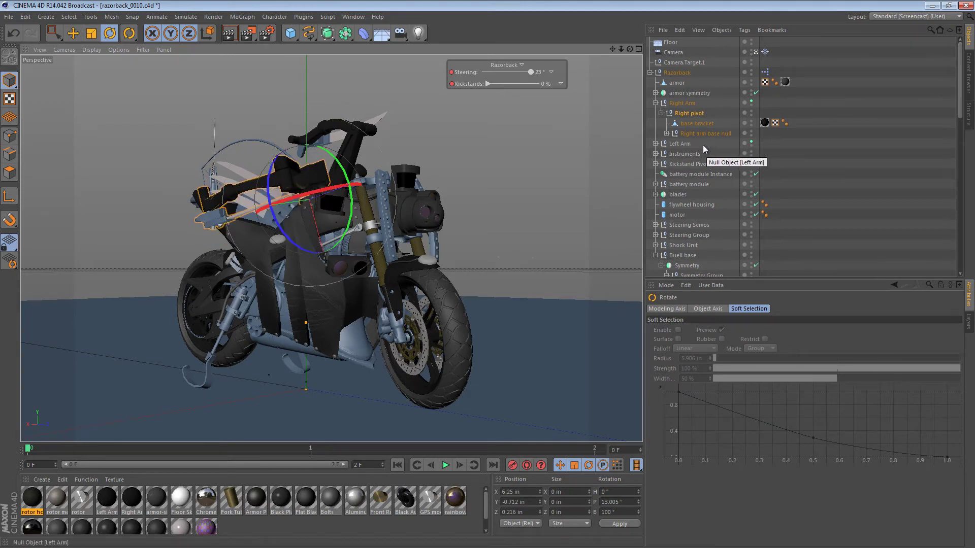
Expand the Left Arm and rotate its Left pivot to a bank of -100° at frame 0.
click(655, 144)
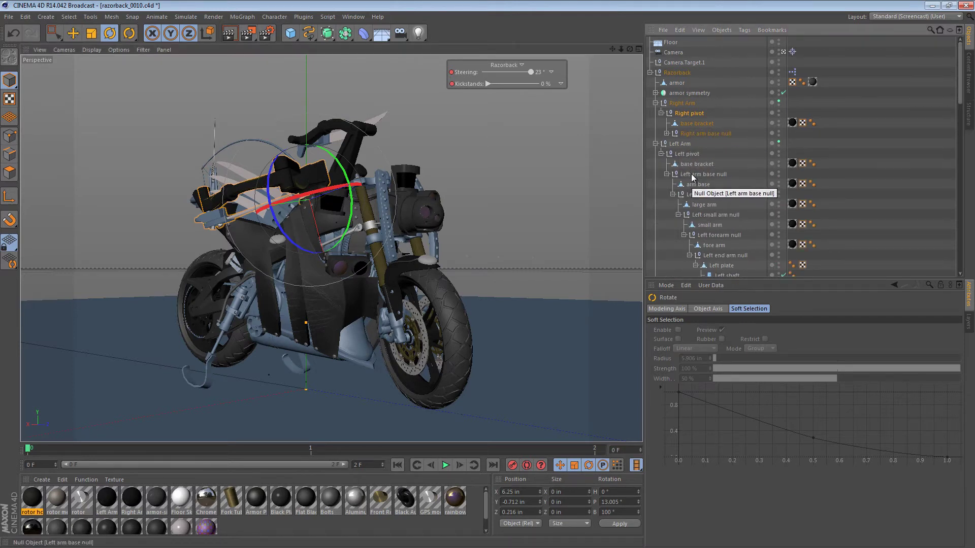
click(686, 153)
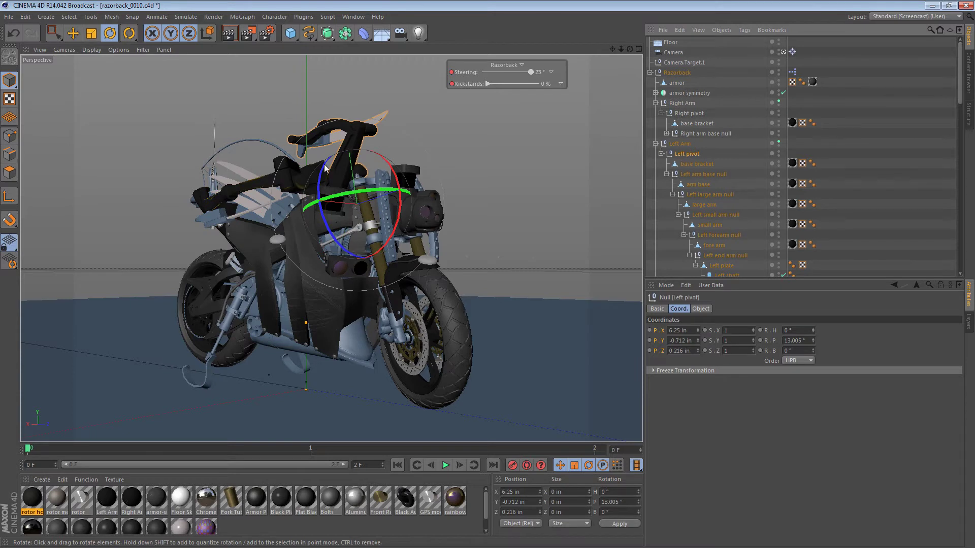
drag(318, 183, 374, 161)
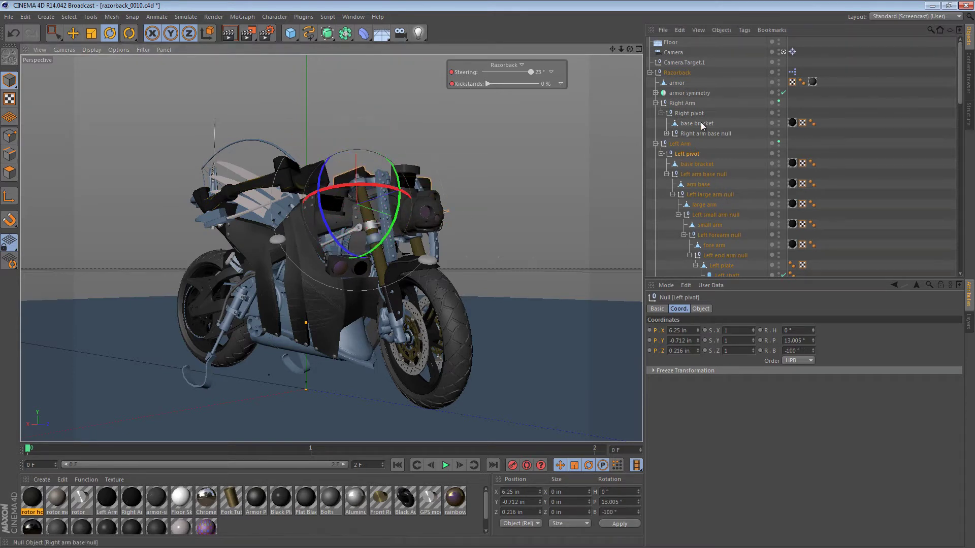
Select the Right pivot and Left pivot together and keyframe their rotation at frame 0.
ctrl+click(681, 103)
click(687, 113)
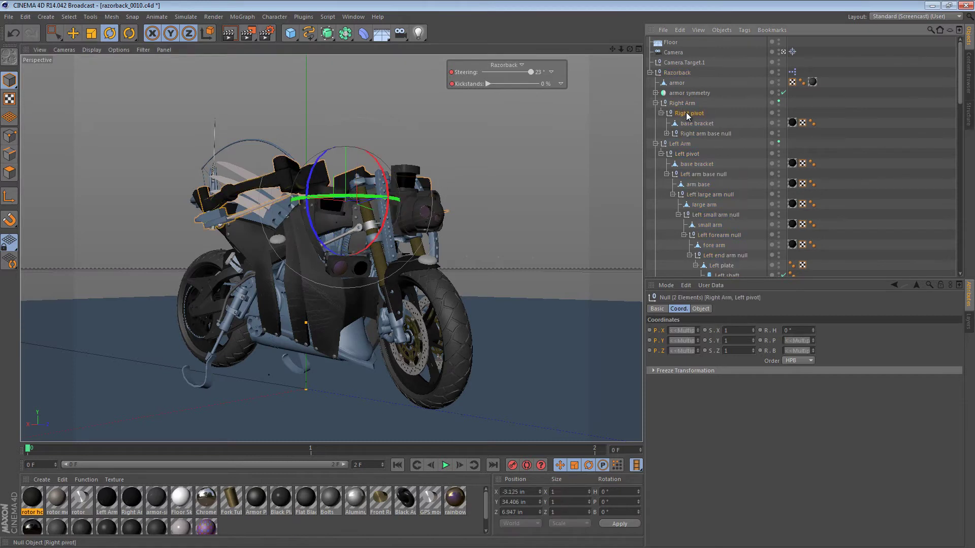
ctrl+click(691, 153)
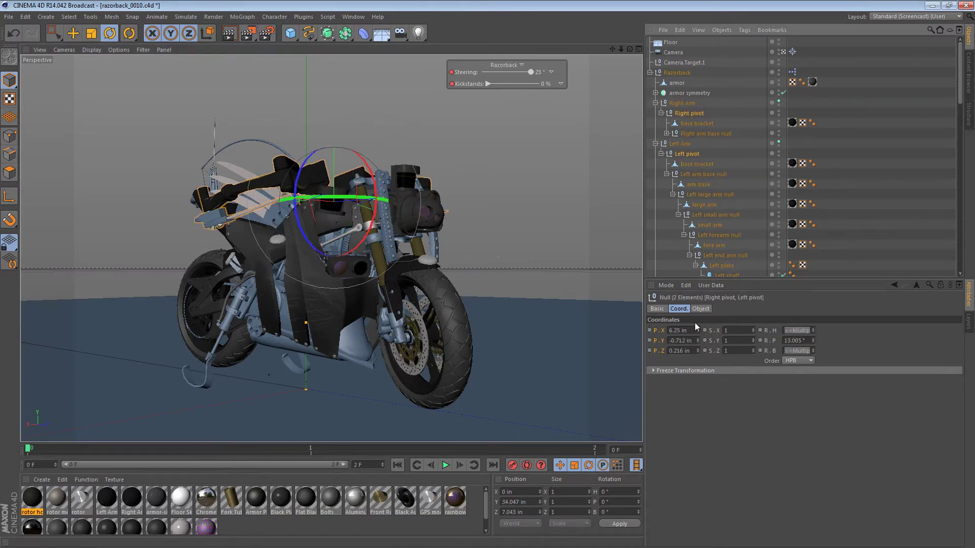
ctrl+click(766, 342)
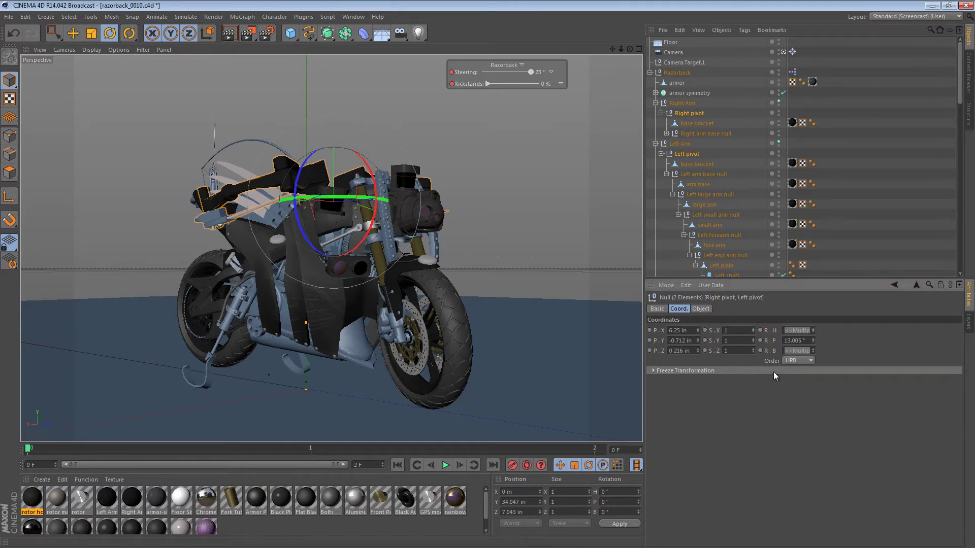
ctrl+click(761, 340)
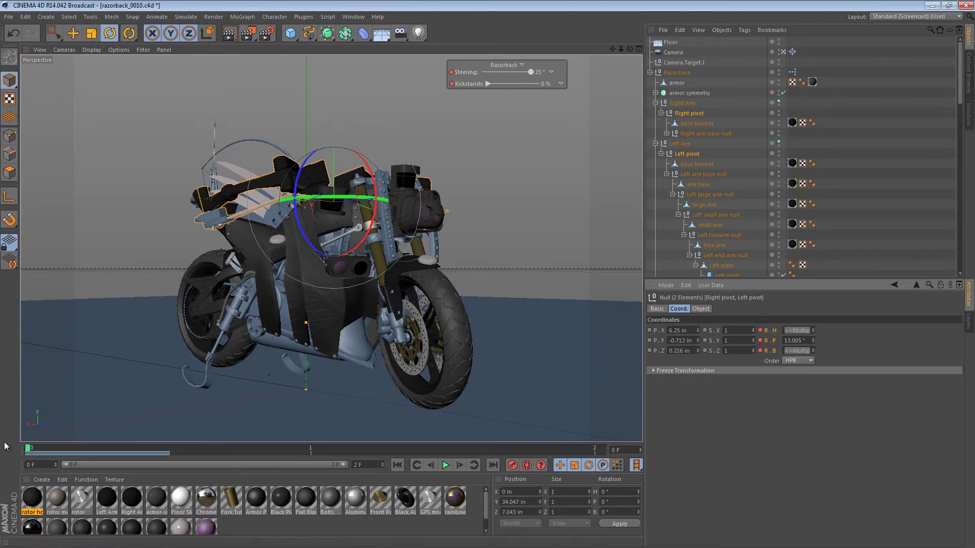
At frame 1, rotate the Right pivot to a bank of about 46° and the Left pivot to about -88°, and keyframe both rotations.
drag(29, 448, 310, 448)
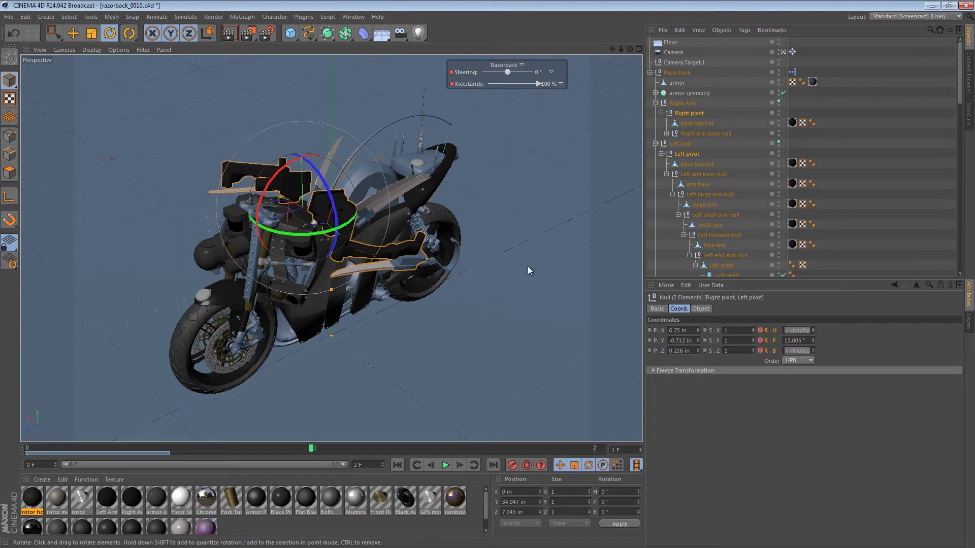
click(693, 117)
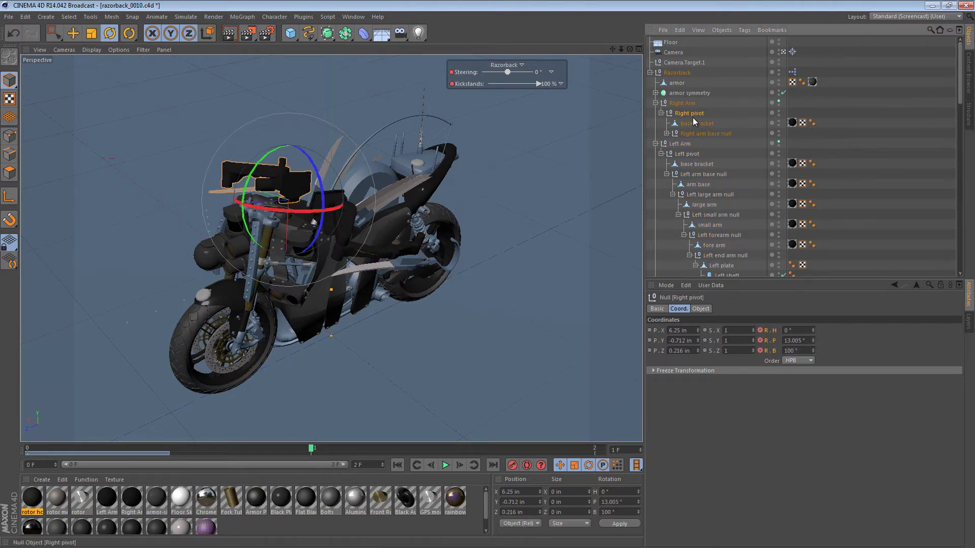
drag(318, 197, 319, 242)
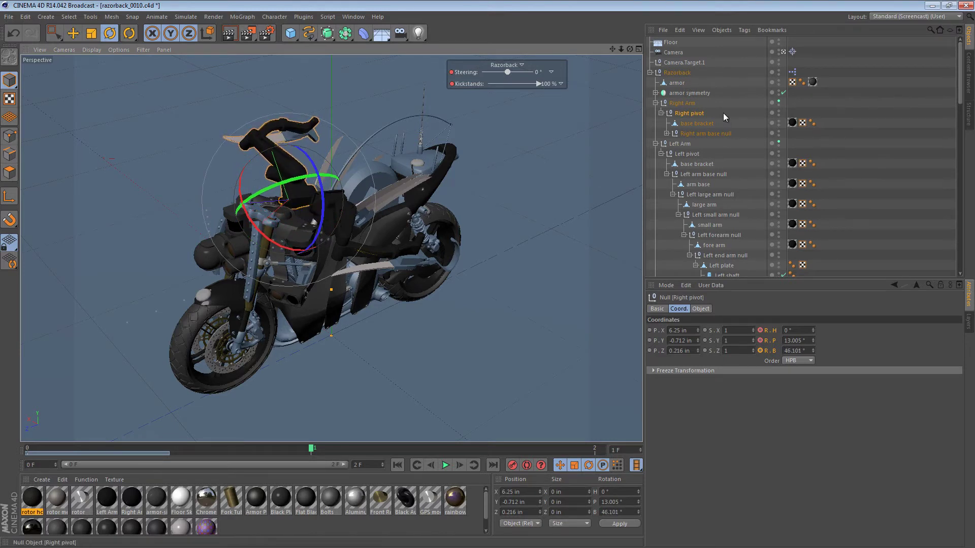
click(688, 153)
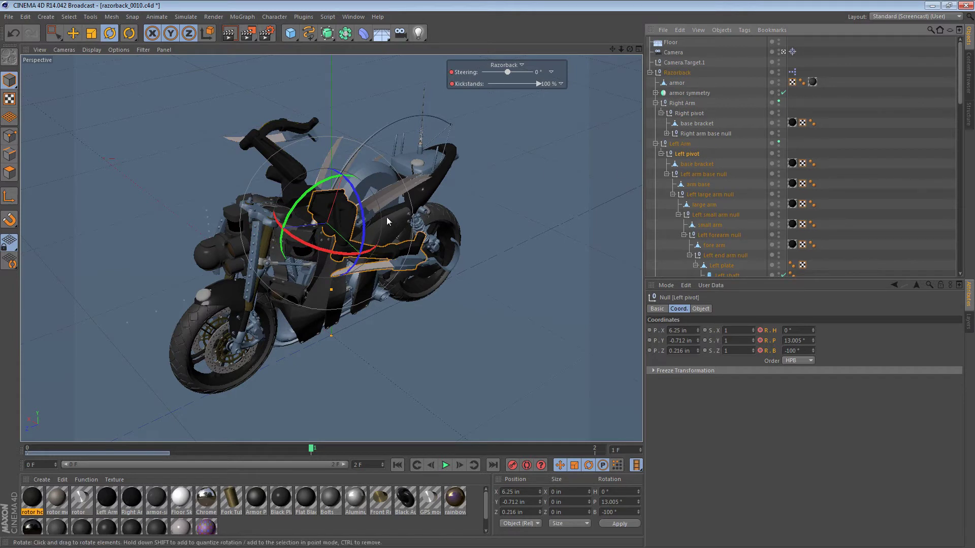
mouse_move(365, 219)
mouse_down()
mouse_move(363, 194)
mouse_move(365, 233)
mouse_move(367, 203)
mouse_move(367, 213)
mouse_up()
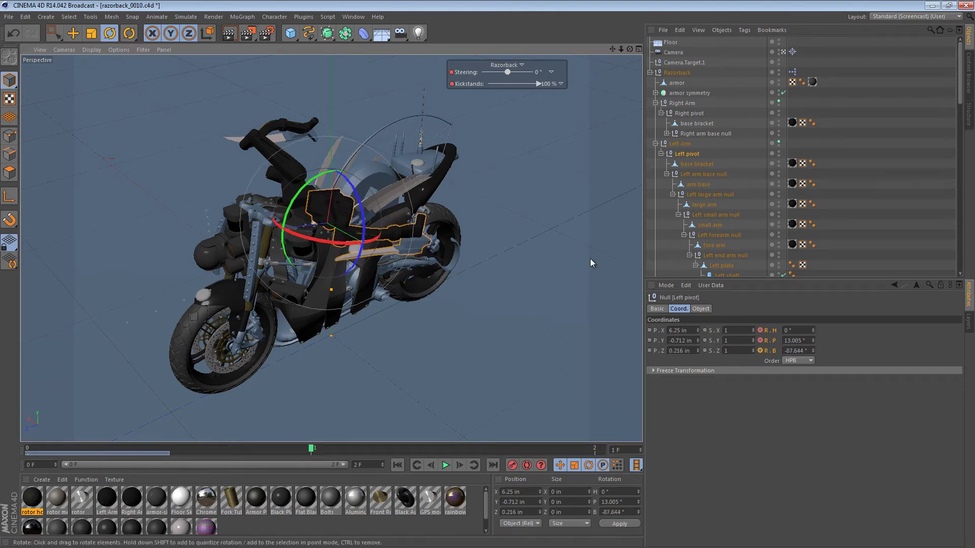
ctrl+click(690, 113)
ctrl+click(760, 340)
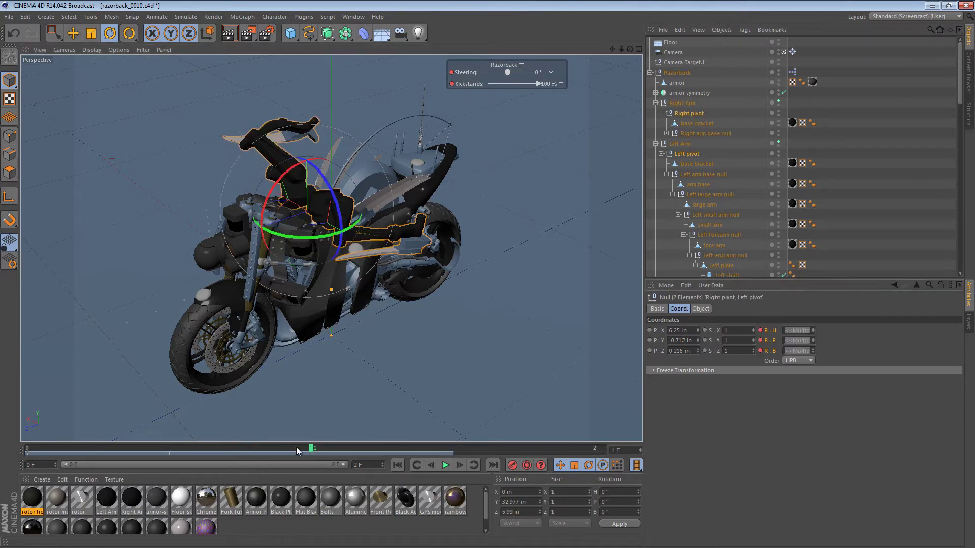
Switch between frames 0 and 1 to compare the pivot poses, ending at frame 0 with nothing selected.
click(102, 450)
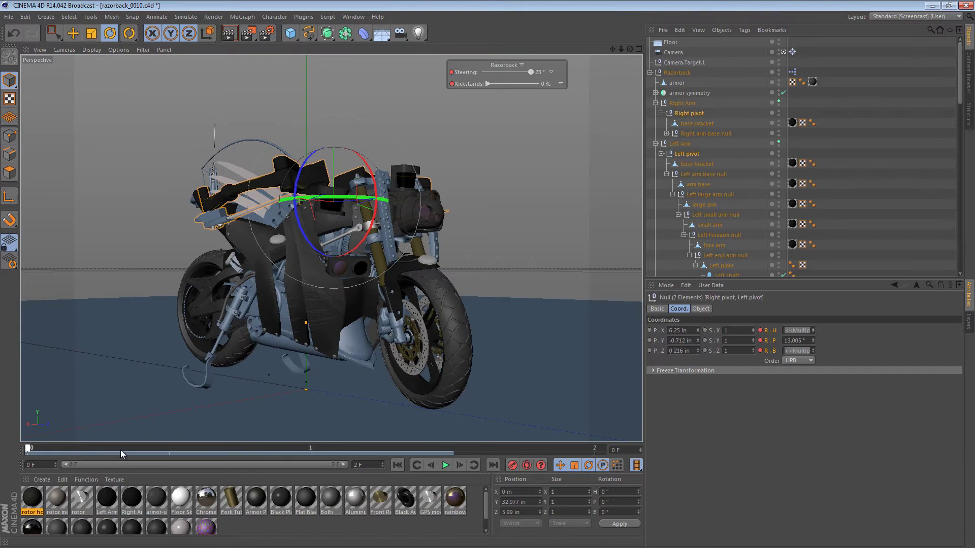
click(318, 449)
click(122, 450)
click(340, 449)
click(109, 449)
click(467, 151)
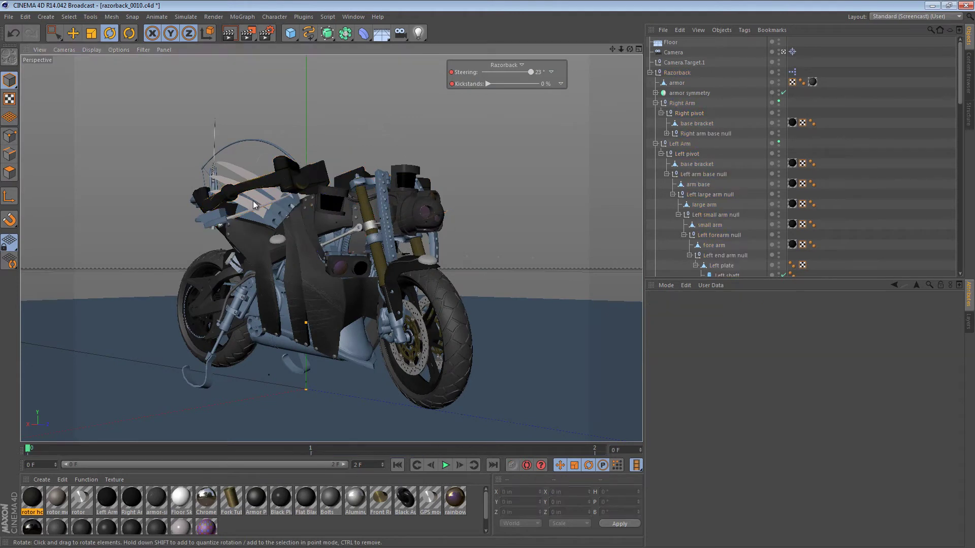
Find the Right forearm null inside the Right Arm and rotate it to a bank of about 83° at frame 0.
click(217, 203)
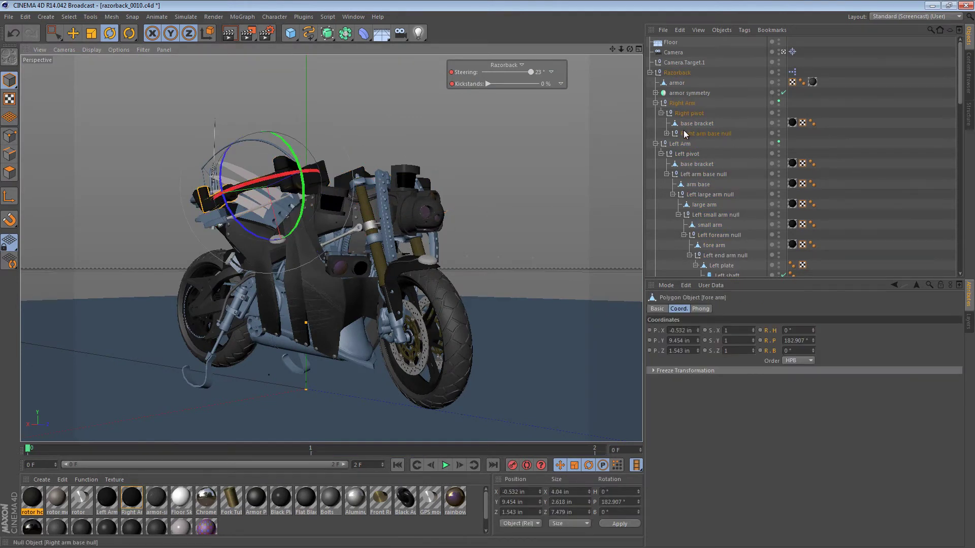
click(666, 133)
click(717, 196)
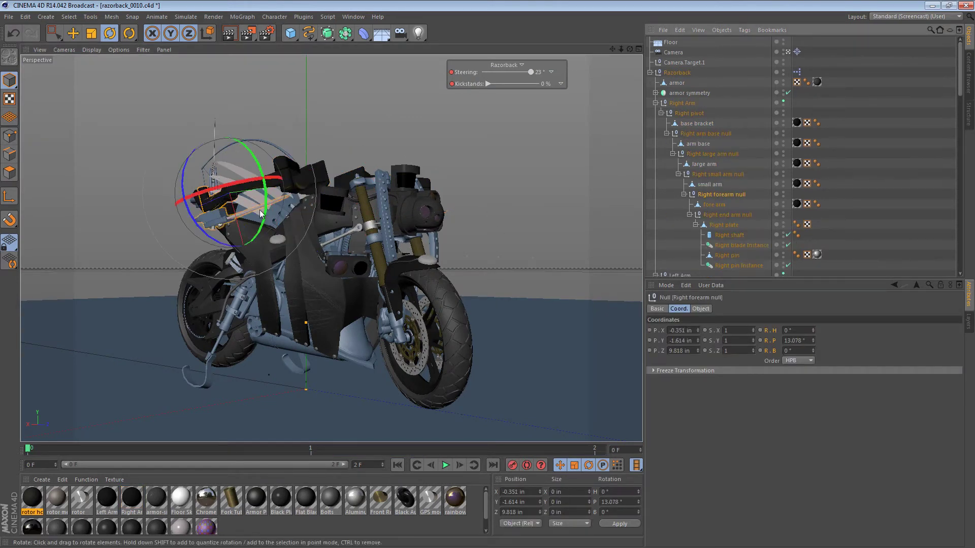
drag(184, 176, 237, 126)
Rotate the Right end arm null to a pitch of about -223° and keyframe its rotation together with the Right forearm null's.
click(726, 216)
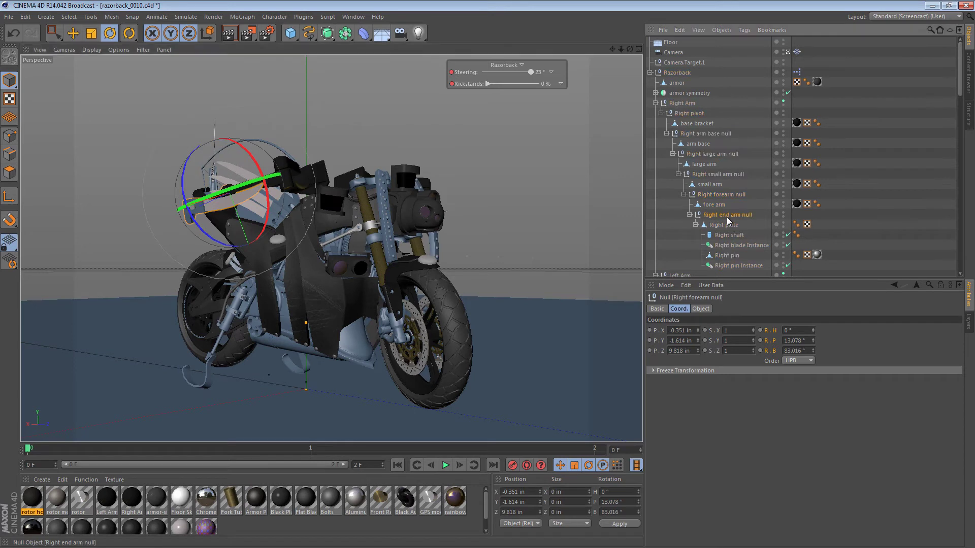
drag(205, 162, 219, 201)
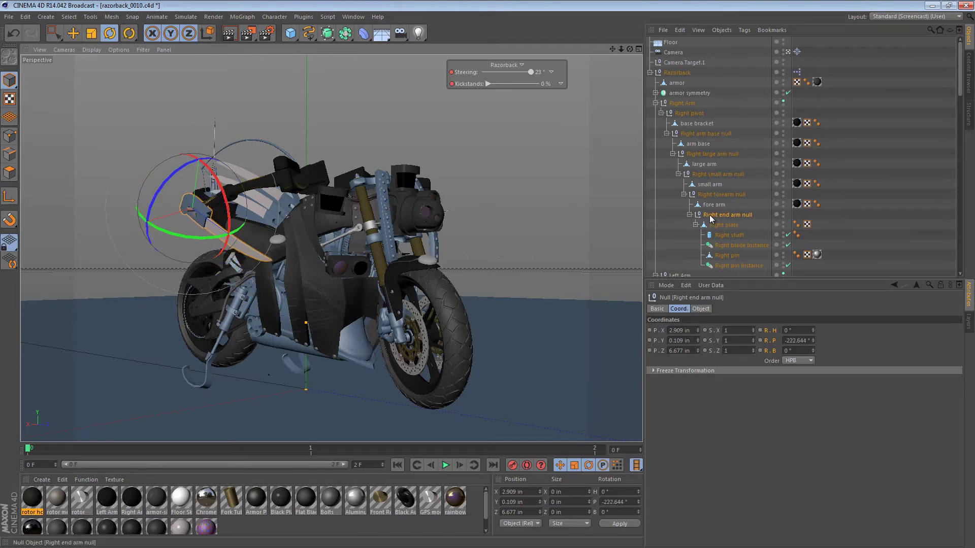
ctrl+click(720, 194)
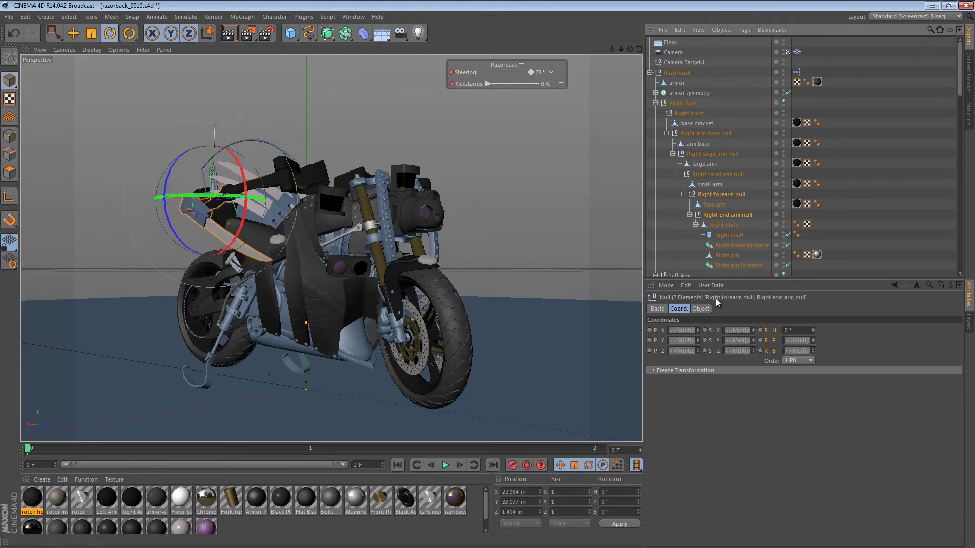
ctrl+click(761, 341)
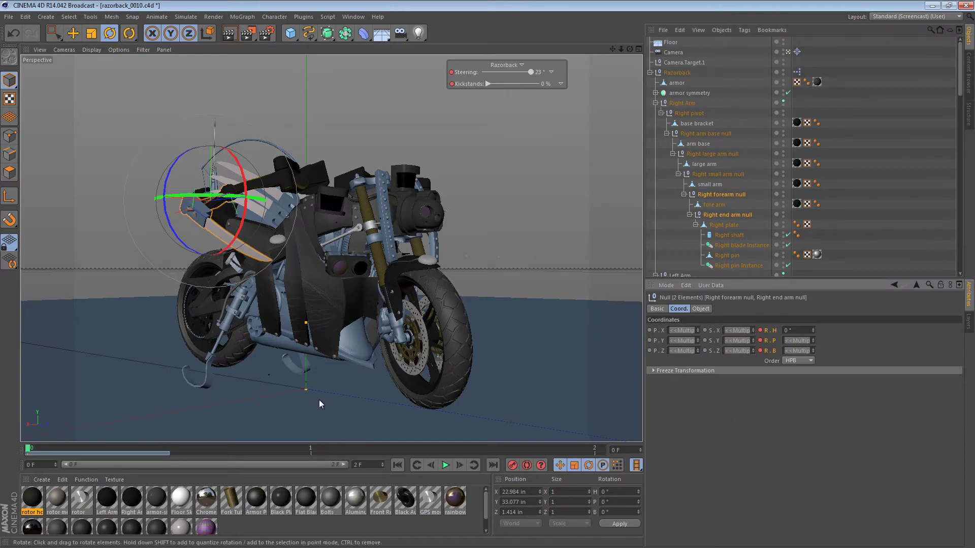
Rotate the Right forearm null to a bank of about 132° and the Right end arm null to a pitch of about -229°.
click(308, 140)
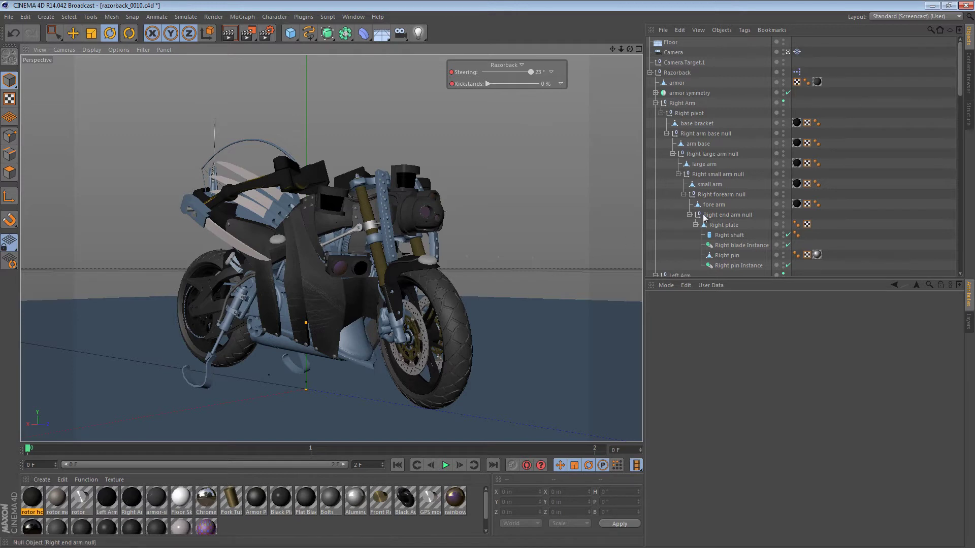
click(721, 194)
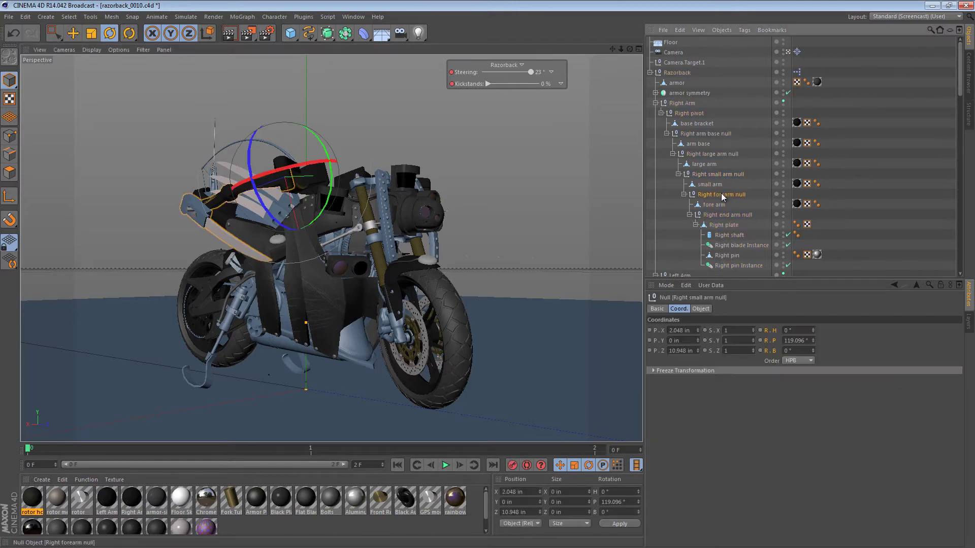
drag(200, 182, 203, 138)
click(727, 215)
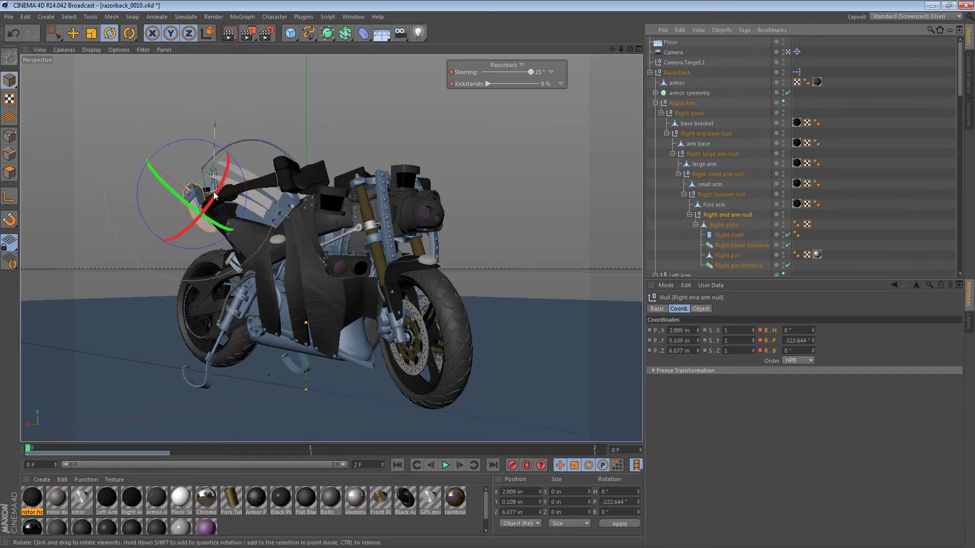
drag(214, 193, 245, 194)
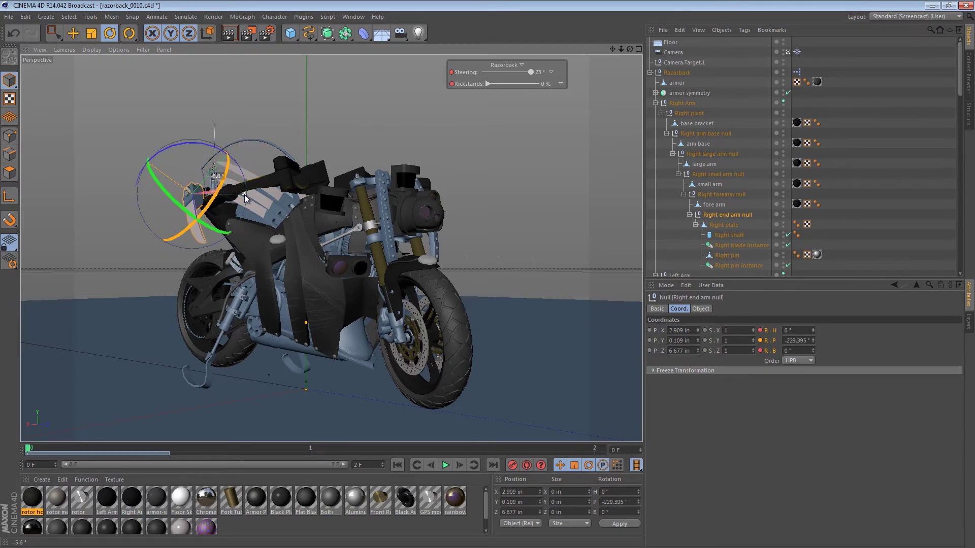
Adjust the Right forearm null to a bank of about 122° and keyframe the rotation of both it and the Right end arm null.
click(719, 195)
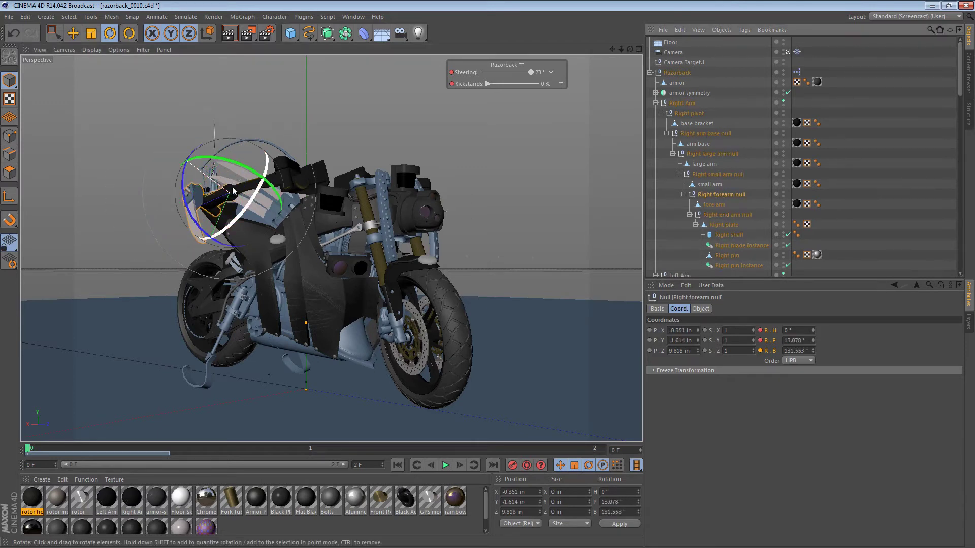
drag(192, 202, 196, 200)
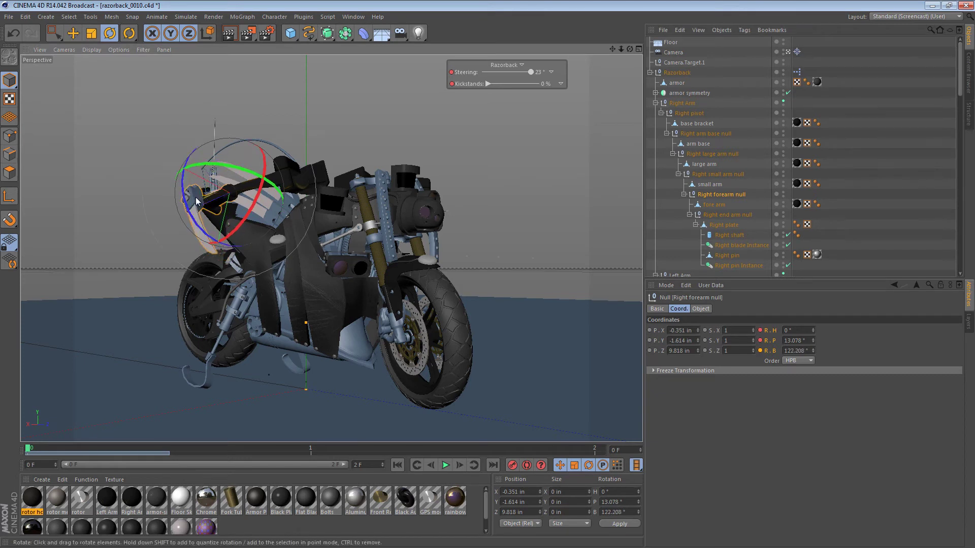
ctrl+click(724, 215)
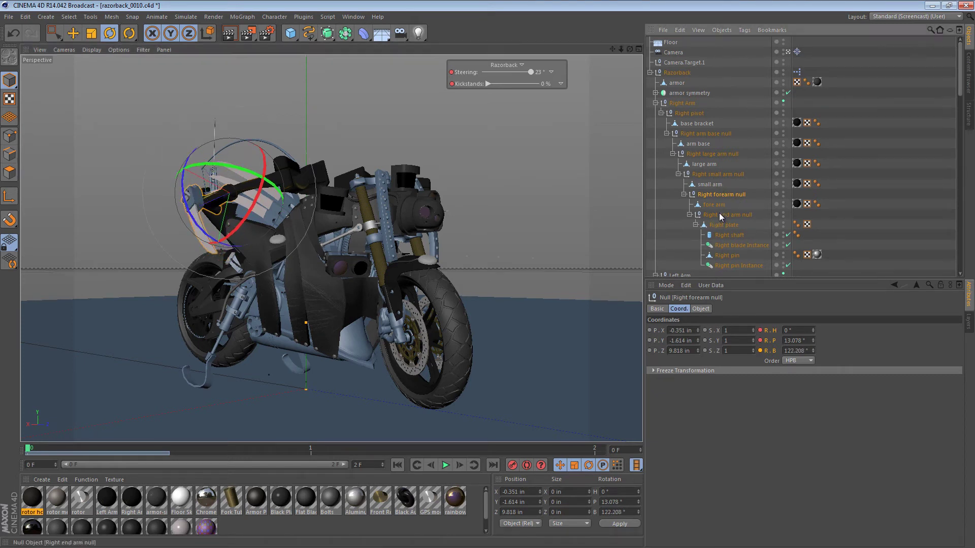
click(760, 341)
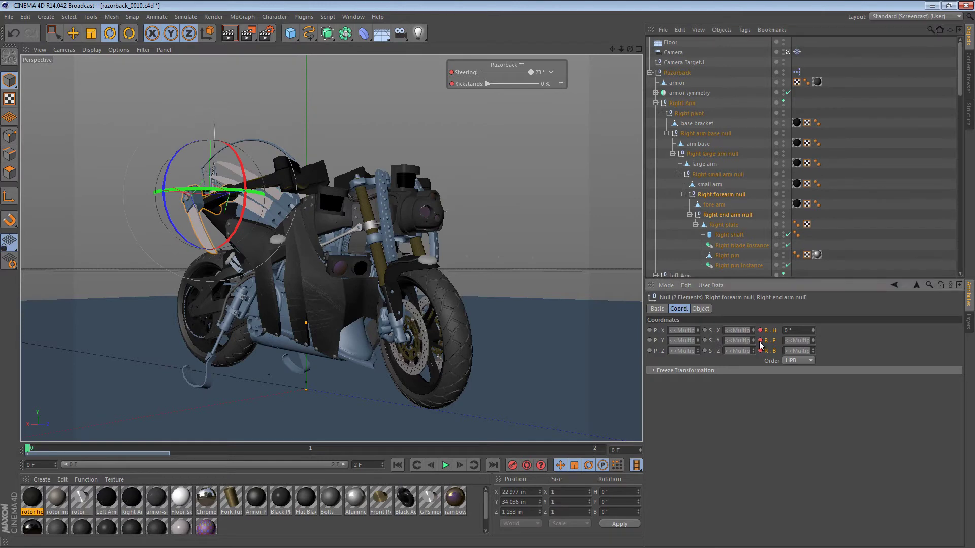
click(487, 215)
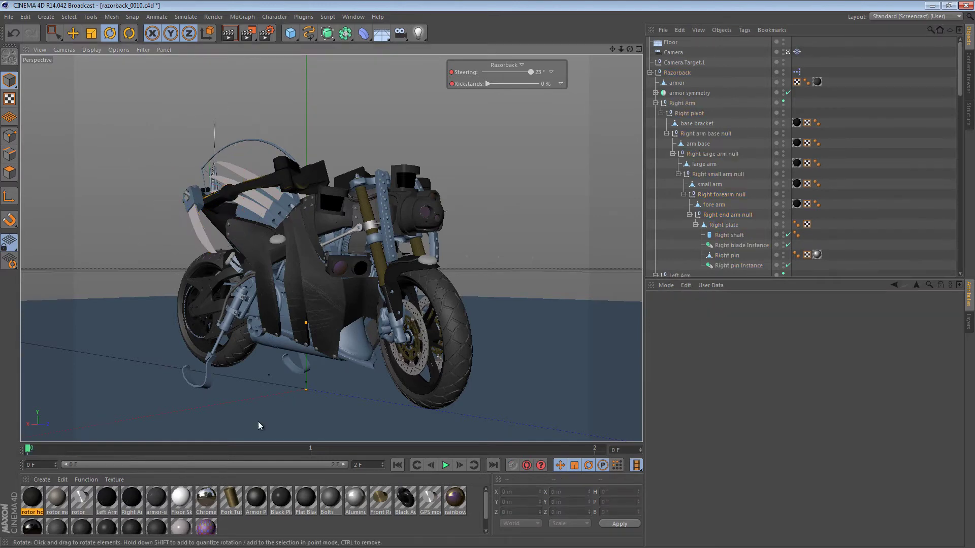
Step back and forth through the frames to check the right forearm and blade in each still, ending at frame 0.
click(327, 447)
drag(309, 447, 23, 447)
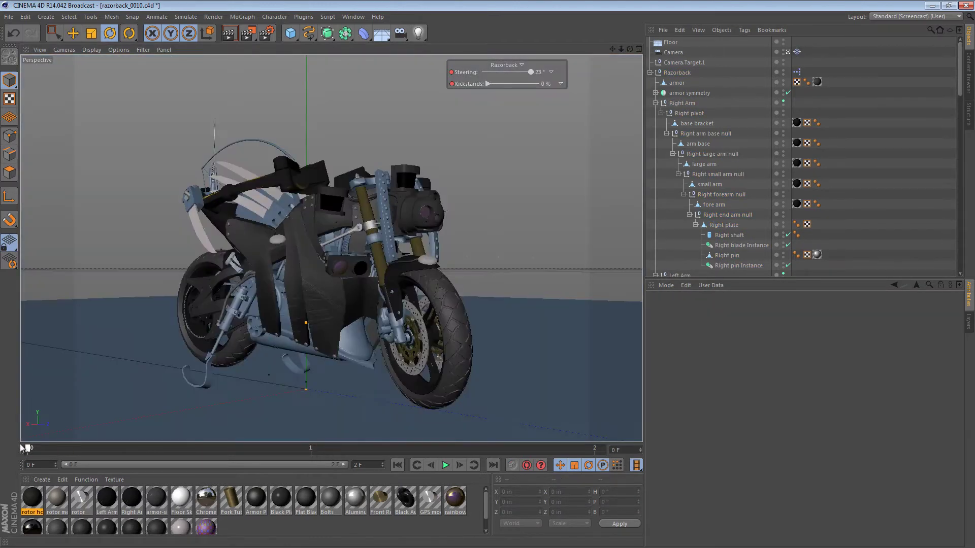
mouse_move(110, 443)
mouse_down()
mouse_move(330, 444)
mouse_move(53, 440)
mouse_up()
click(347, 446)
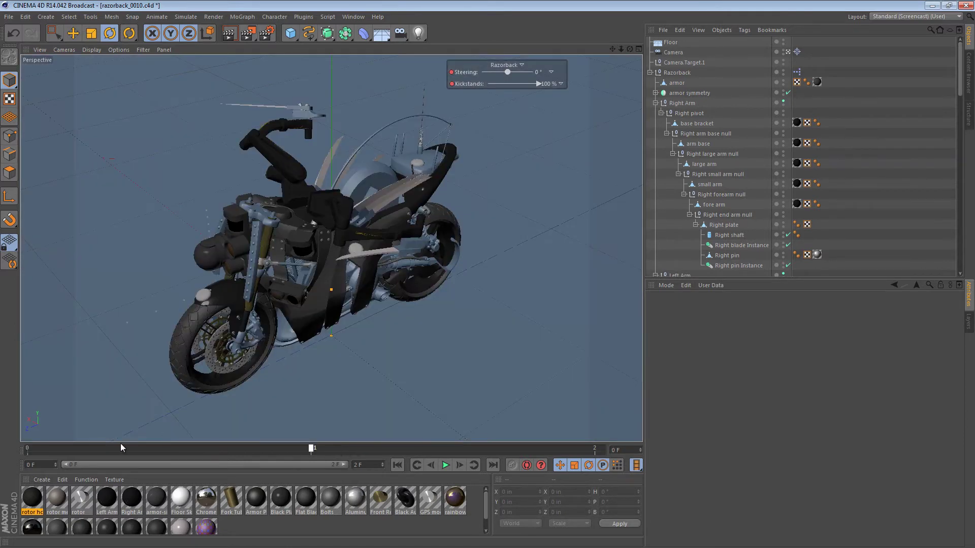
click(53, 443)
click(320, 447)
drag(221, 447, 24, 446)
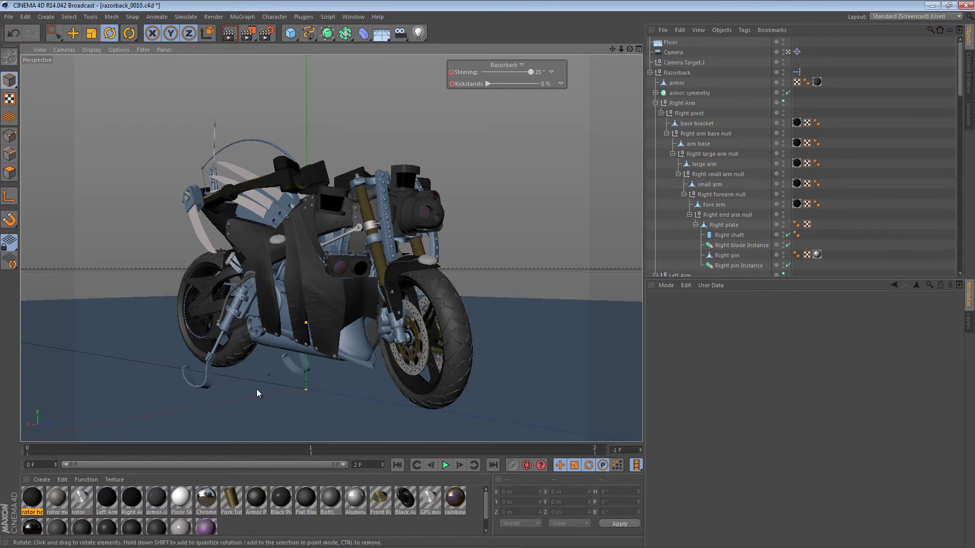
key(g)
key(g)
key(f)
key(f)
Open the Timeline, set the project end to frame 3 and extend the preview range to frame 3.
key(shift+F3)
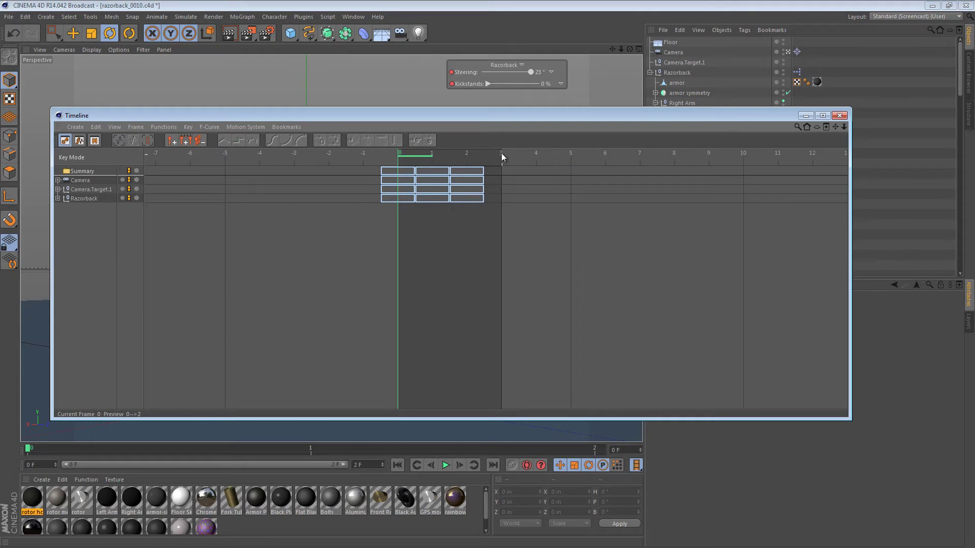
click(382, 465)
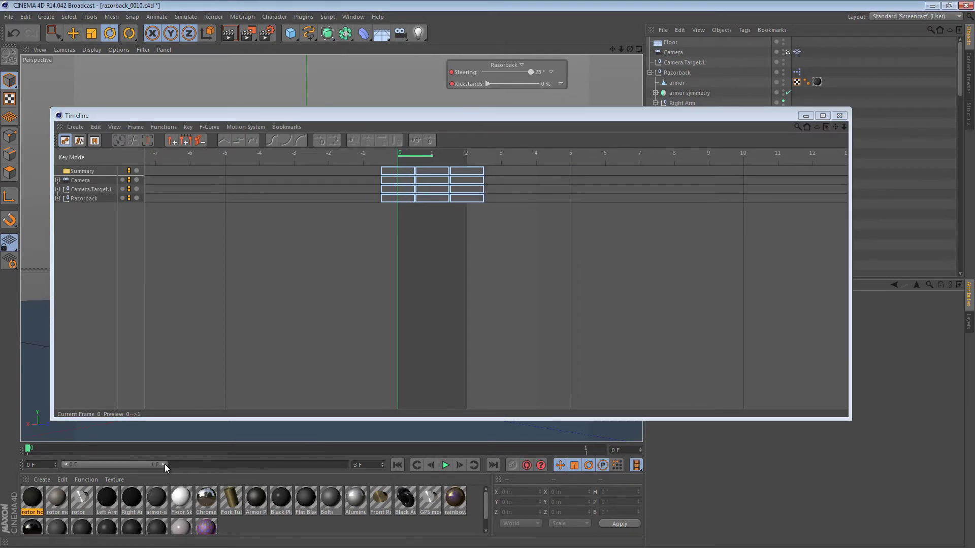
drag(164, 464, 374, 464)
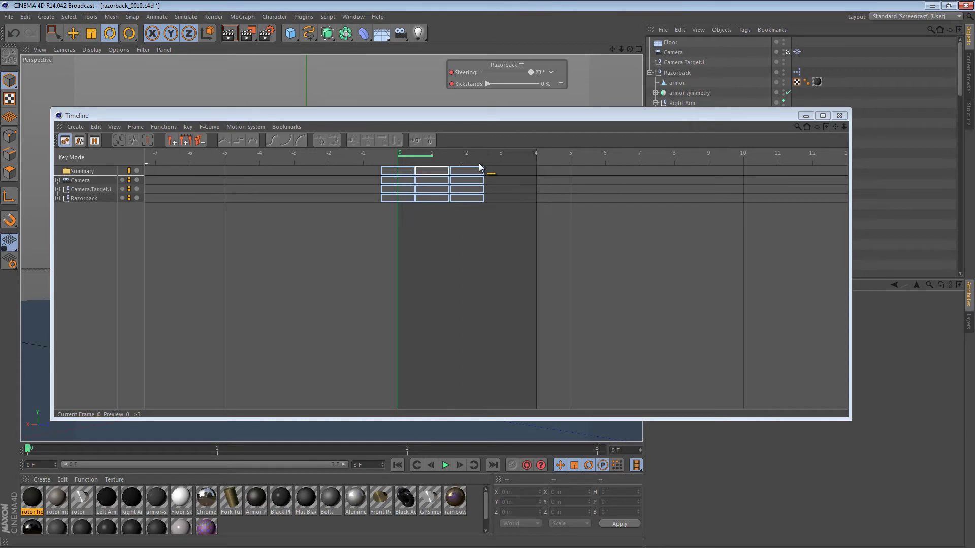
Select all Camera, Camera.Target.1 and Razorback keys, move them one frame later to frames 1–3, and close the Timeline.
drag(506, 239, 470, 164)
click(427, 246)
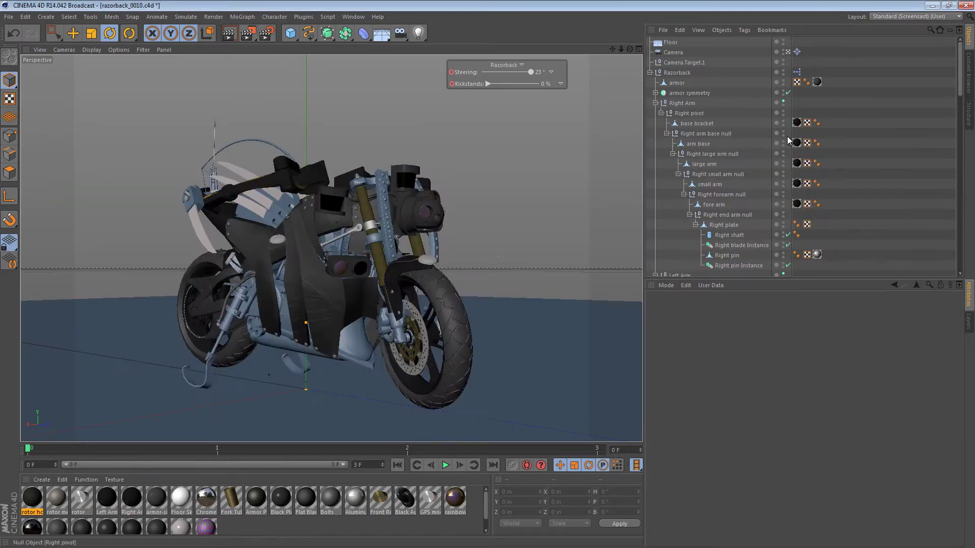
click(840, 115)
At frame 0, select Razorback, enable autokeying and turn off parameter recording.
click(218, 449)
drag(395, 449, 17, 437)
click(680, 72)
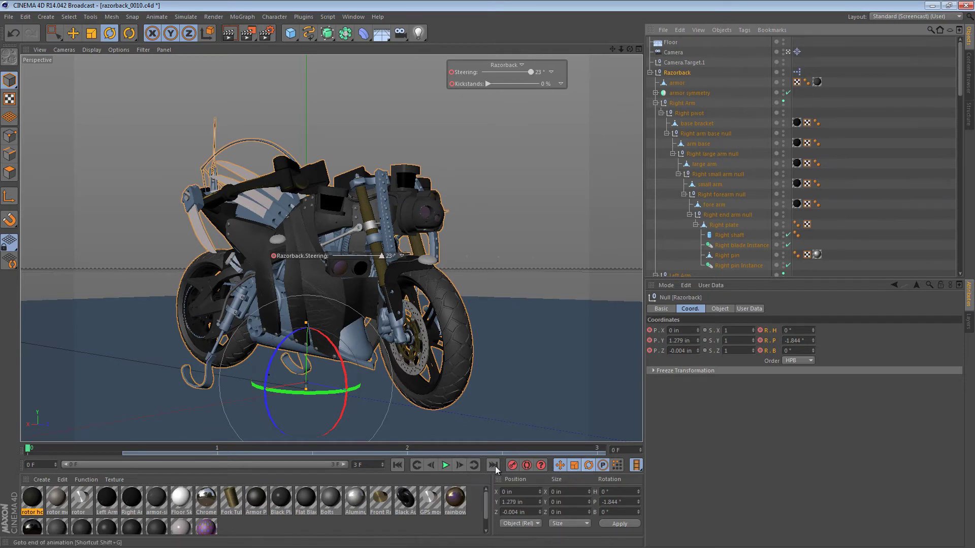
click(527, 465)
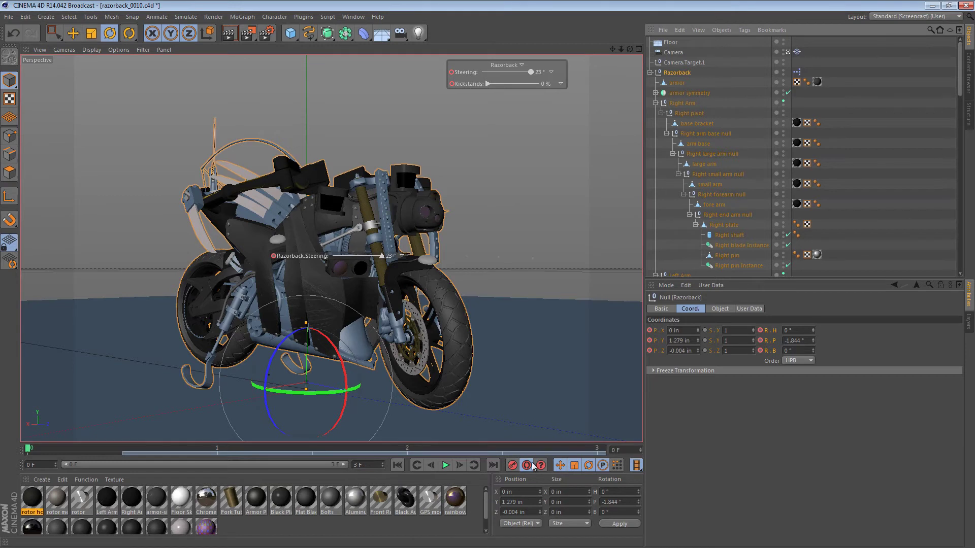
click(602, 465)
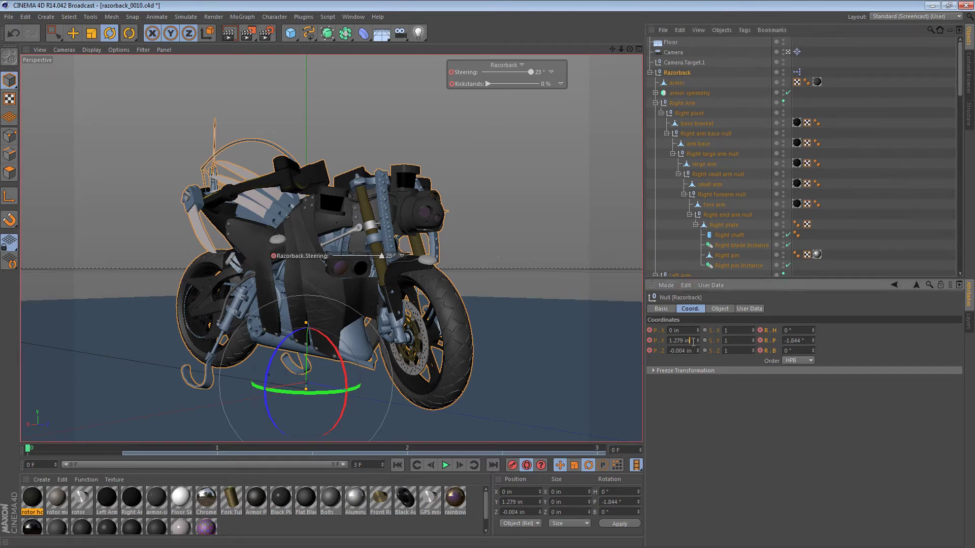
Zero Razorback's Y and Z position, pitch and bank at frame 0, and check the new key in the Timeline.
text(0)
key(Tab)
text(0)
key(Tab)
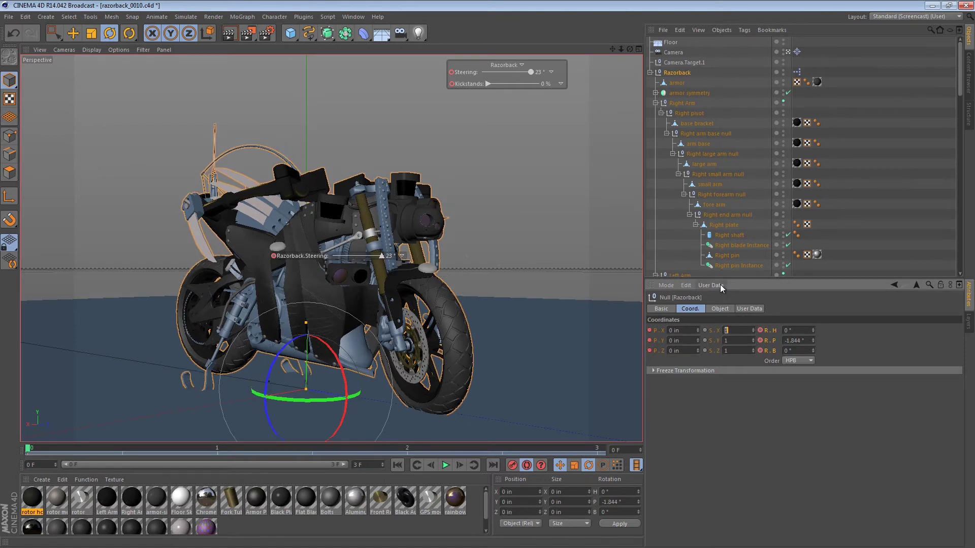
key(Tab)
key(Tab)
key(Tab)
key(Tab)
text(0)
key(Tab)
text(0)
key(Return)
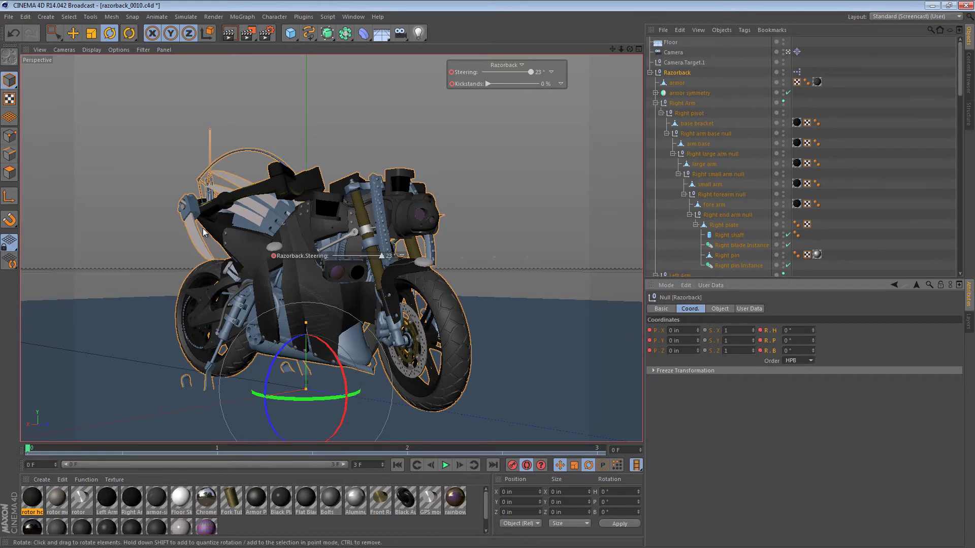
key(shift+F3)
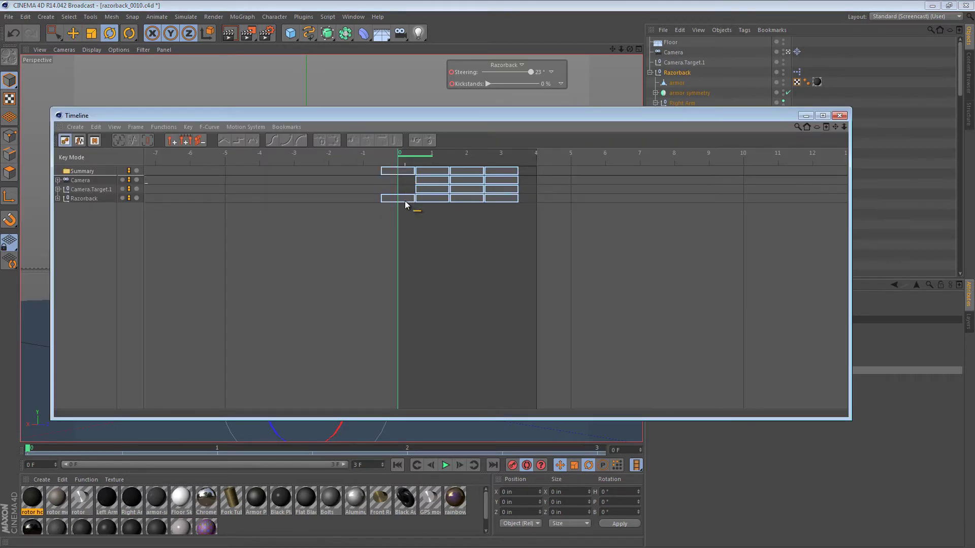
click(840, 115)
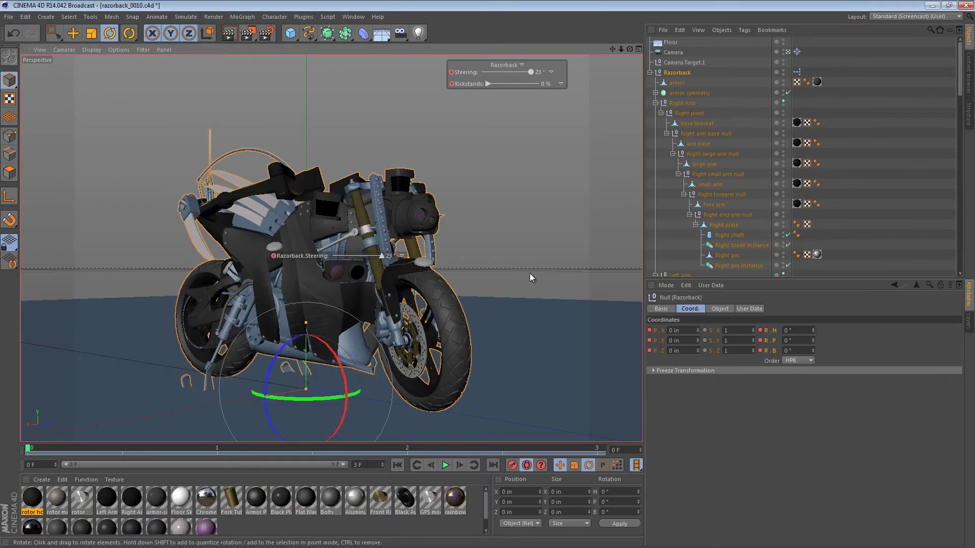
click(875, 157)
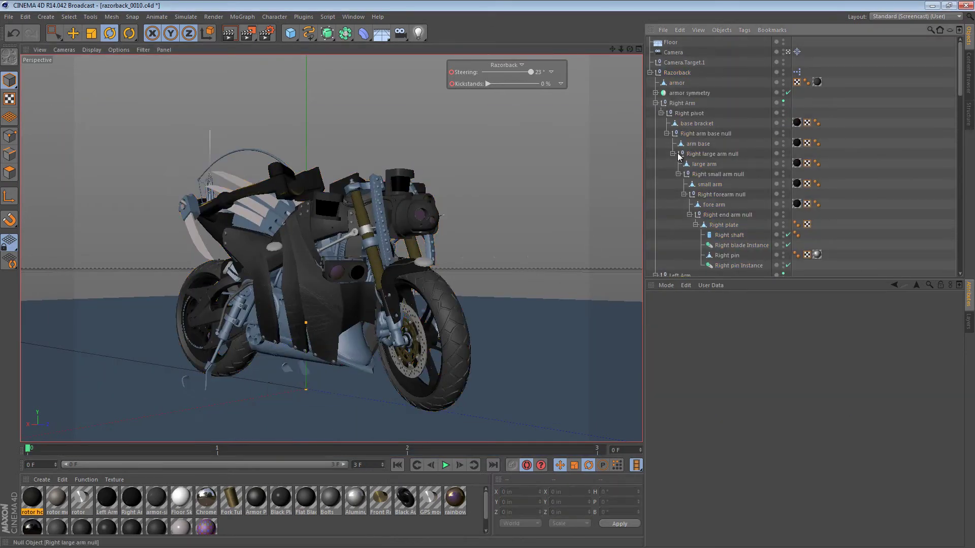
Set the bank rotation of the Right pivot null to 0° at frame 0.
click(680, 103)
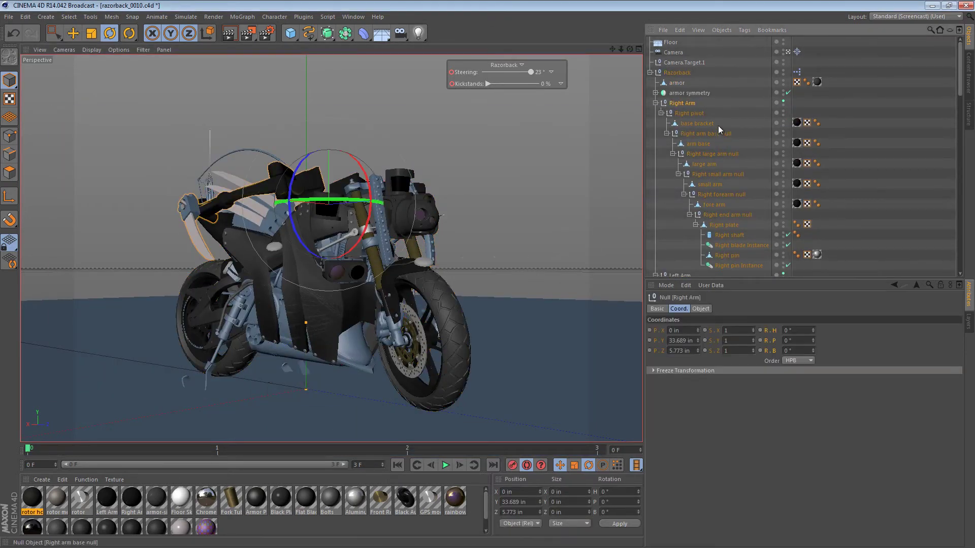
click(689, 113)
click(802, 341)
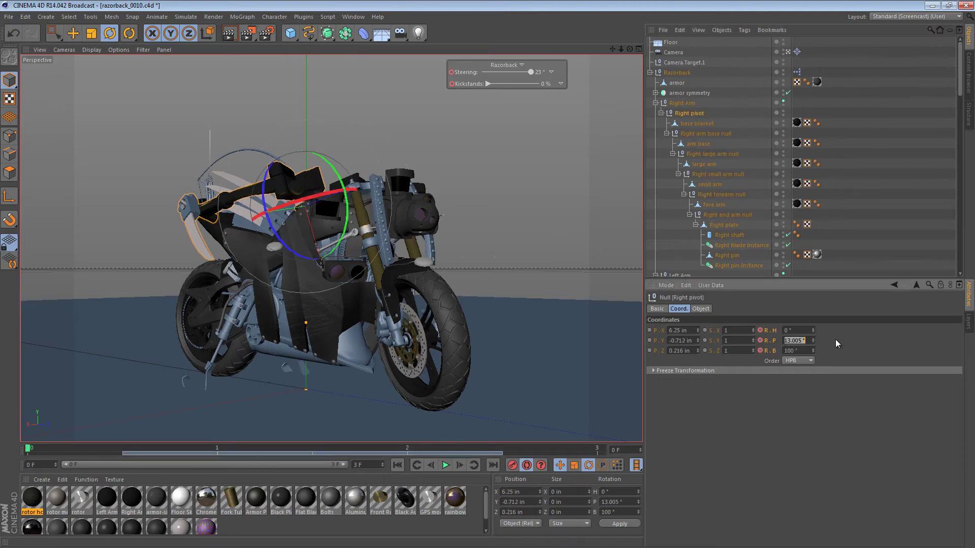
click(808, 350)
text(0)
key(Return)
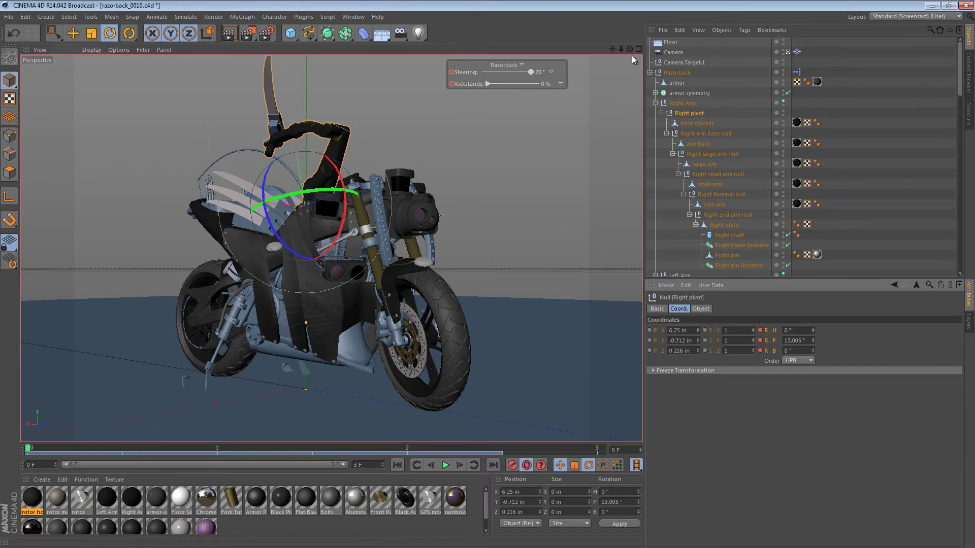
Leave the Camera view and set the Right forearm null's bank rotation to 0°.
click(788, 53)
click(787, 52)
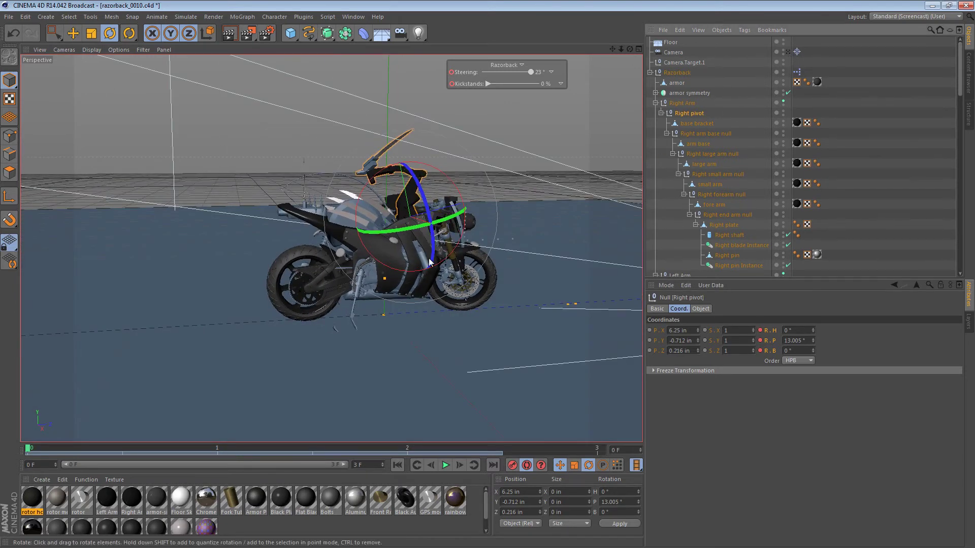
alt+right_drag(374, 199, 523, 206)
alt+drag(523, 206, 337, 212)
alt+middle_drag(363, 215, 388, 236)
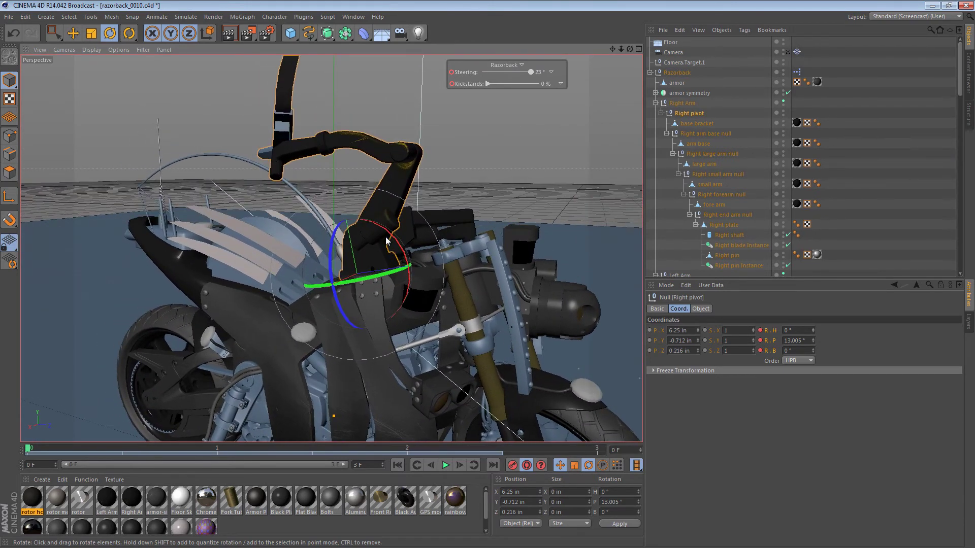
click(715, 198)
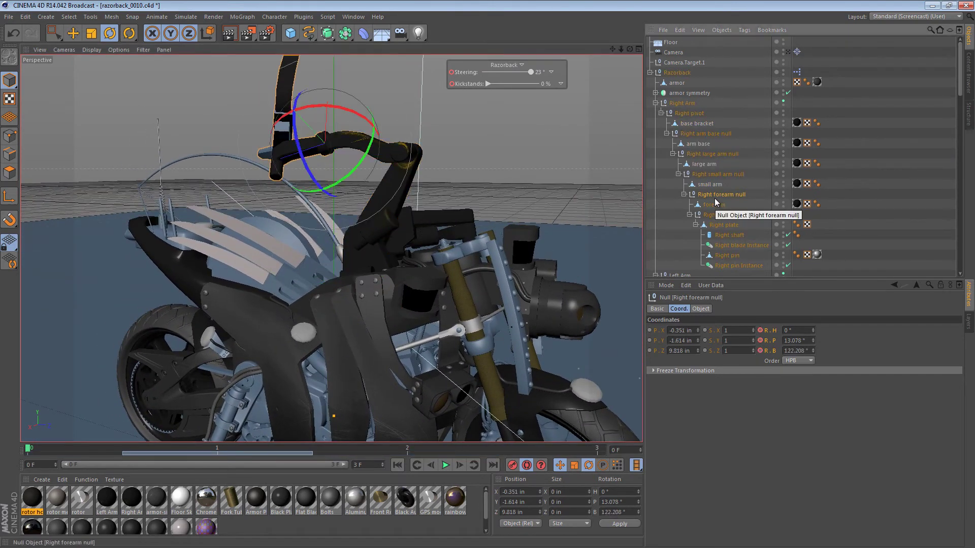
click(801, 350)
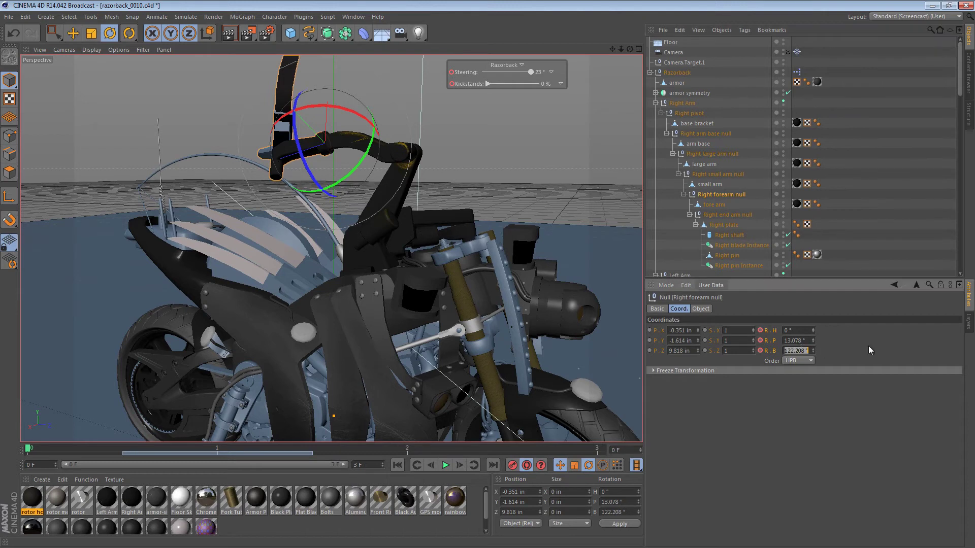
text(0)
key(Return)
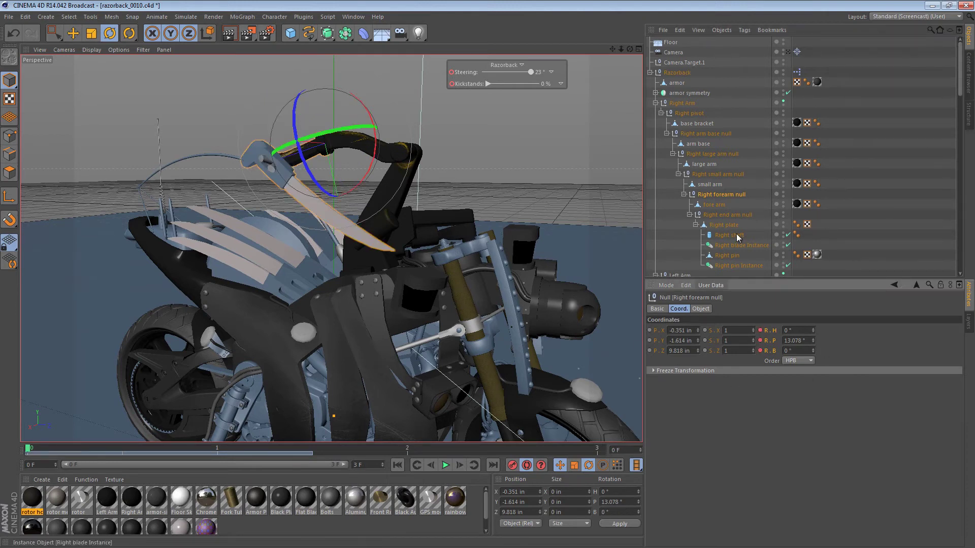
Try a pitch of 0° on the Right end arm null, undo it, and rotate the pitch to about -203° instead.
click(727, 215)
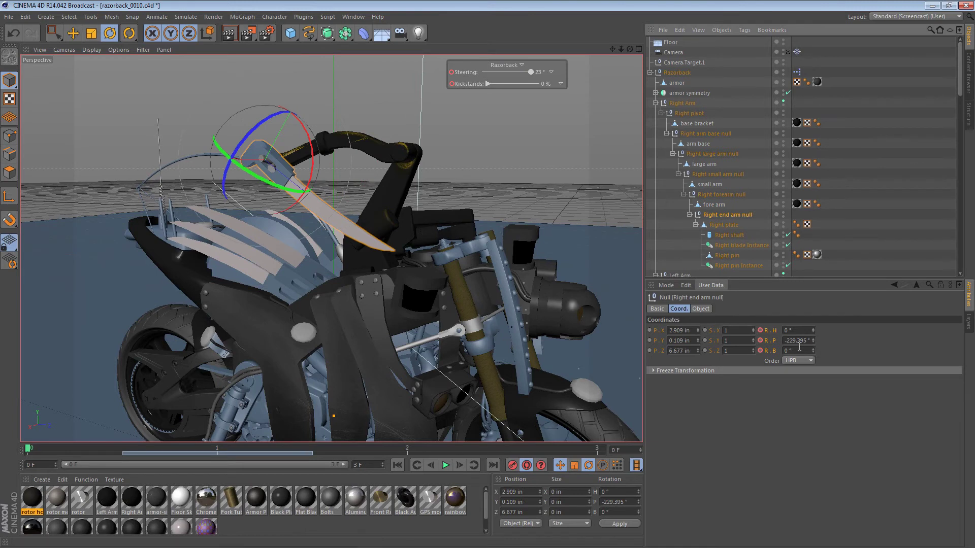
text(0)
key(Return)
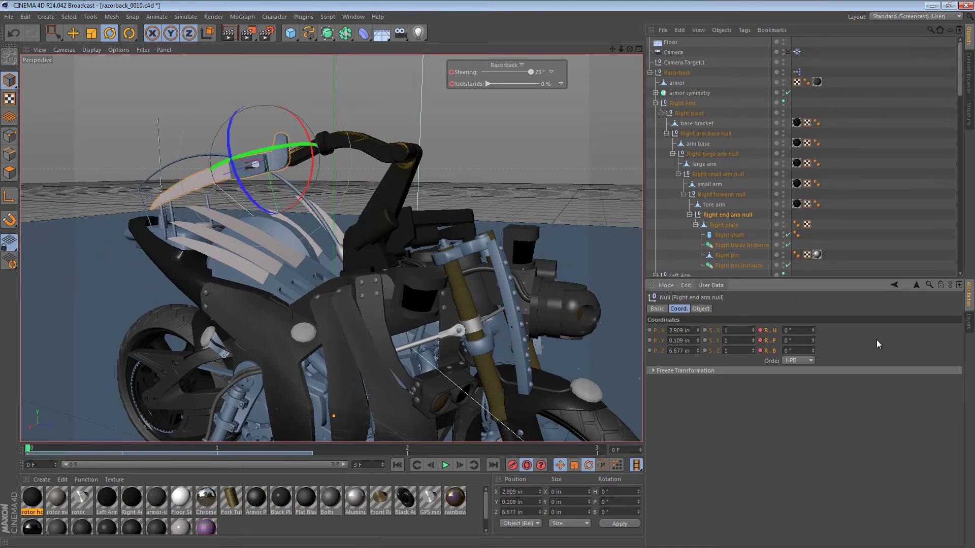
key(ctrl+z)
drag(311, 154, 335, 87)
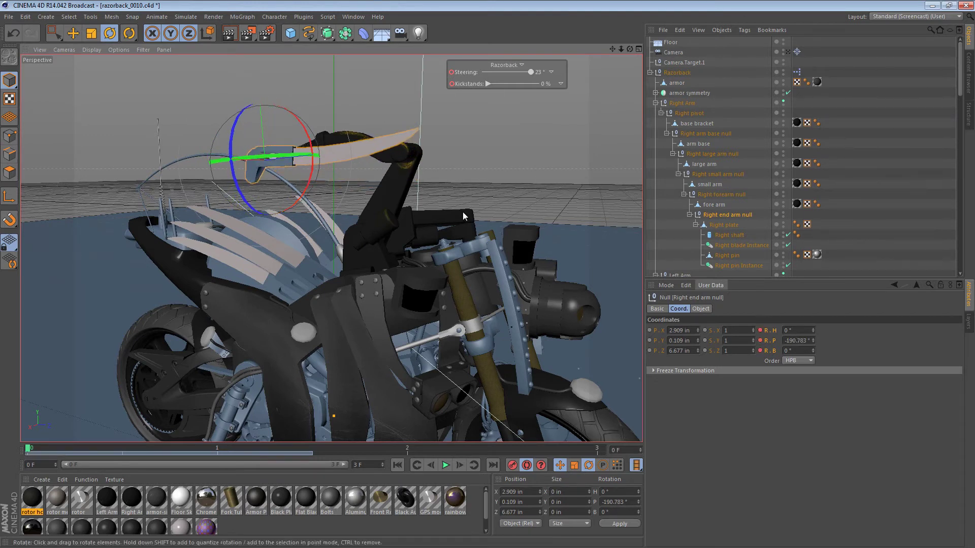
mouse_move(307, 132)
mouse_down()
mouse_move(314, 156)
mouse_move(311, 143)
mouse_up()
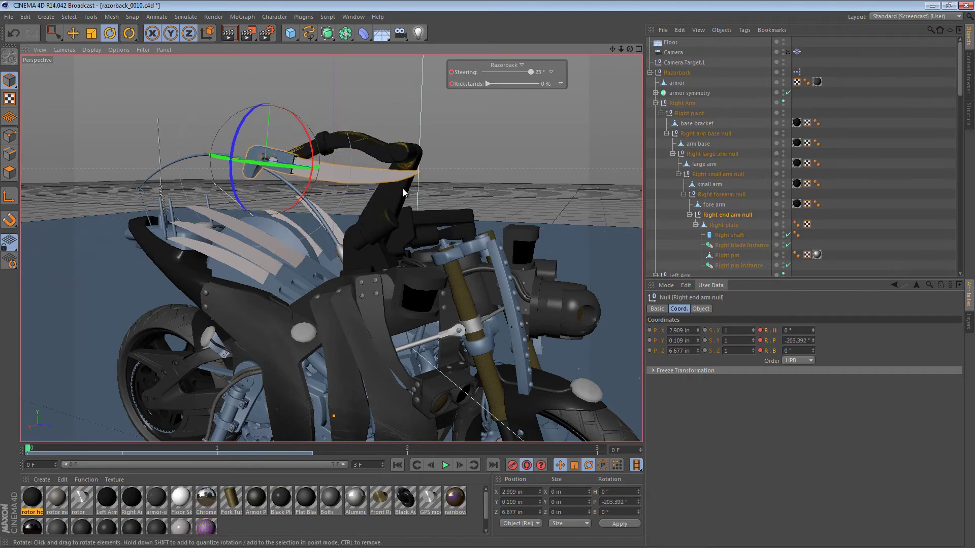
Set the Right end arm null's pitch rotation to -200°.
alt+drag(403, 188, 350, 242)
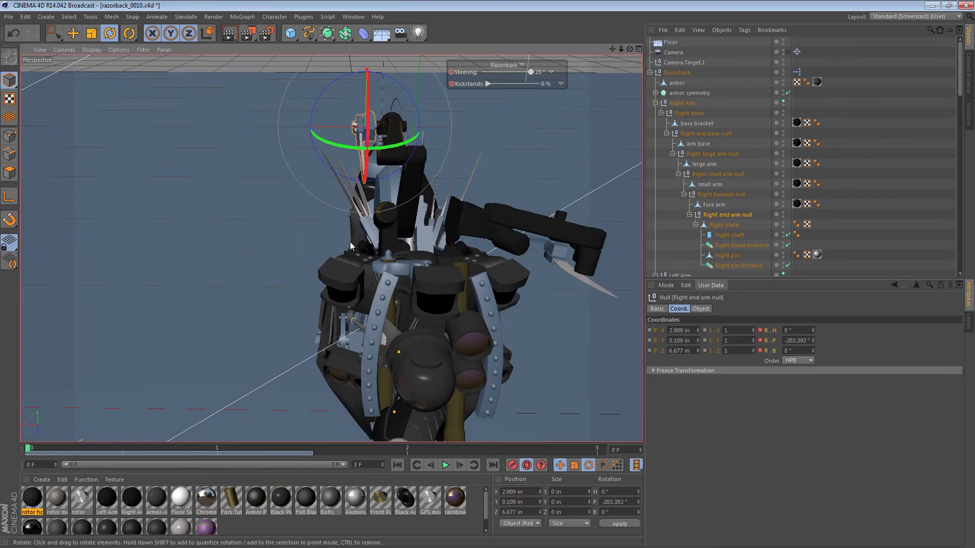
click(661, 113)
click(662, 132)
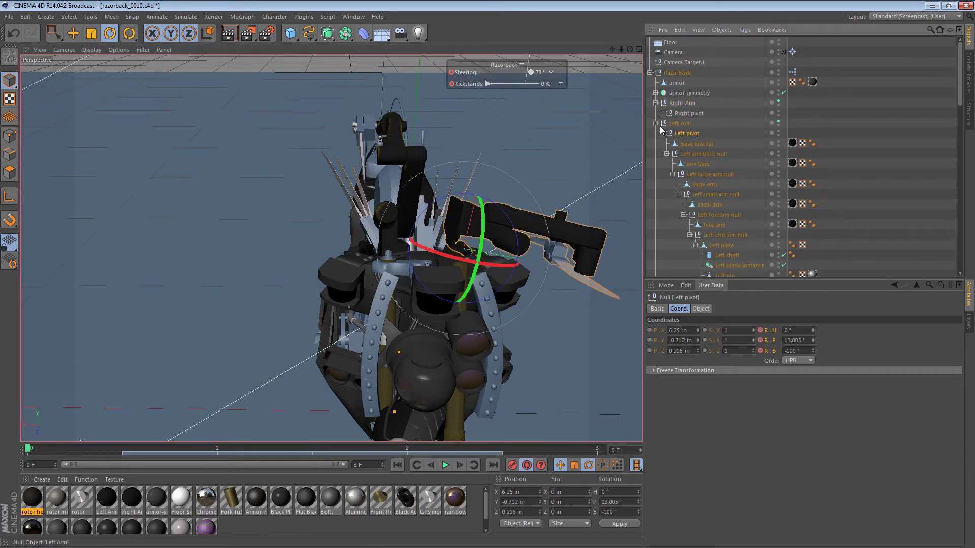
click(661, 113)
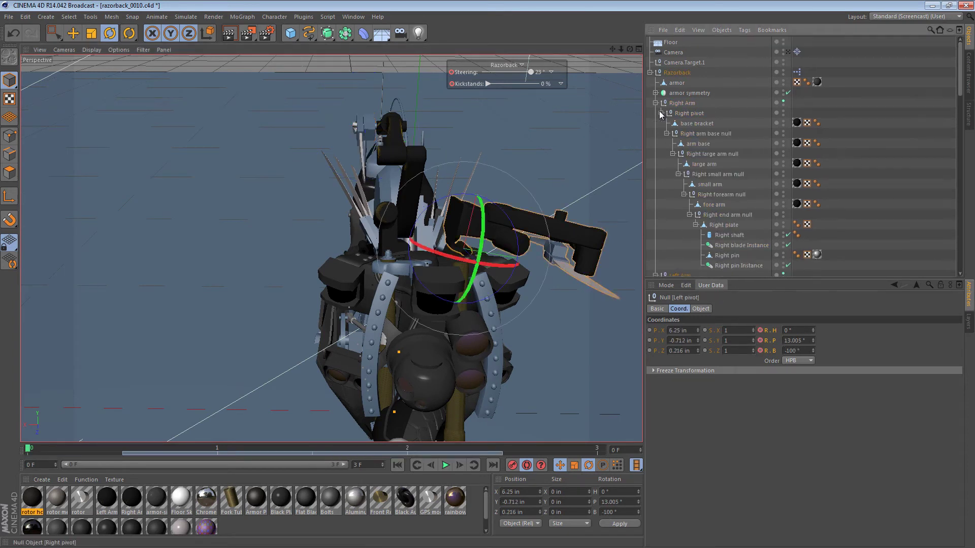
click(725, 216)
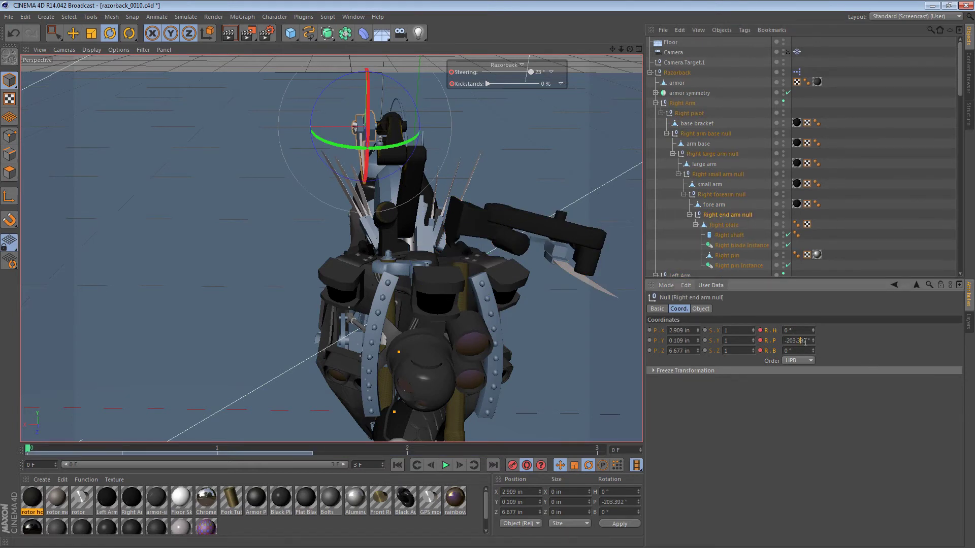
drag(786, 342, 834, 345)
text(-200)
key(Return)
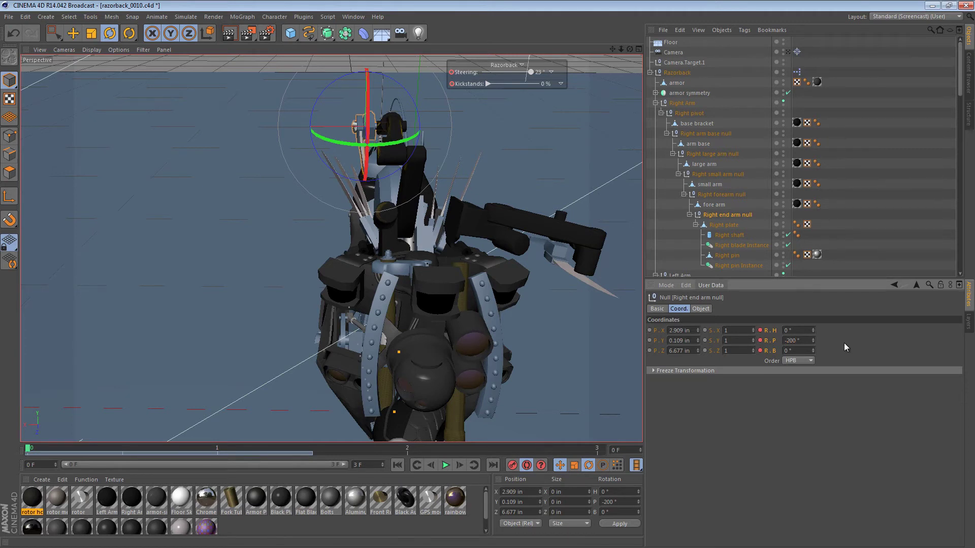
Set the bank rotation of the Left pivot null to 0° at frame 0.
click(661, 112)
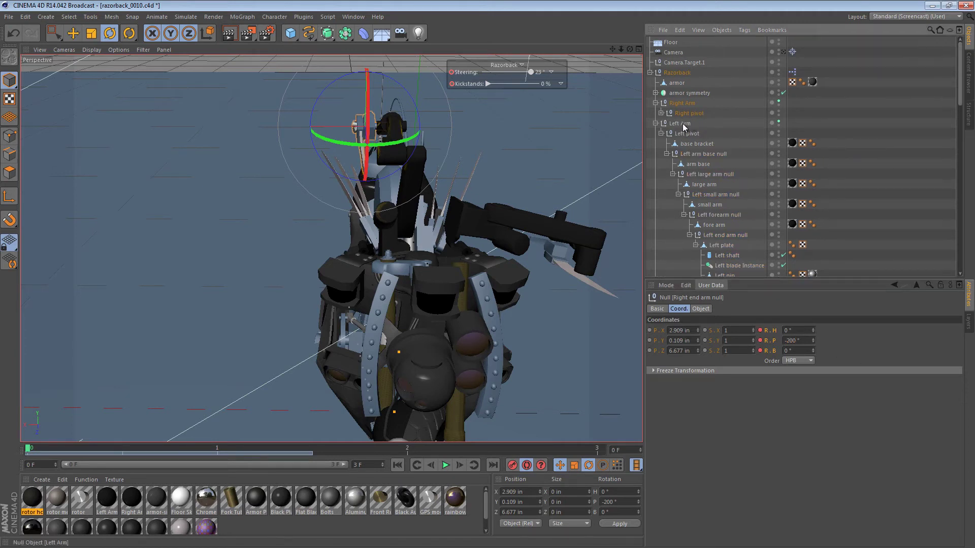
click(683, 125)
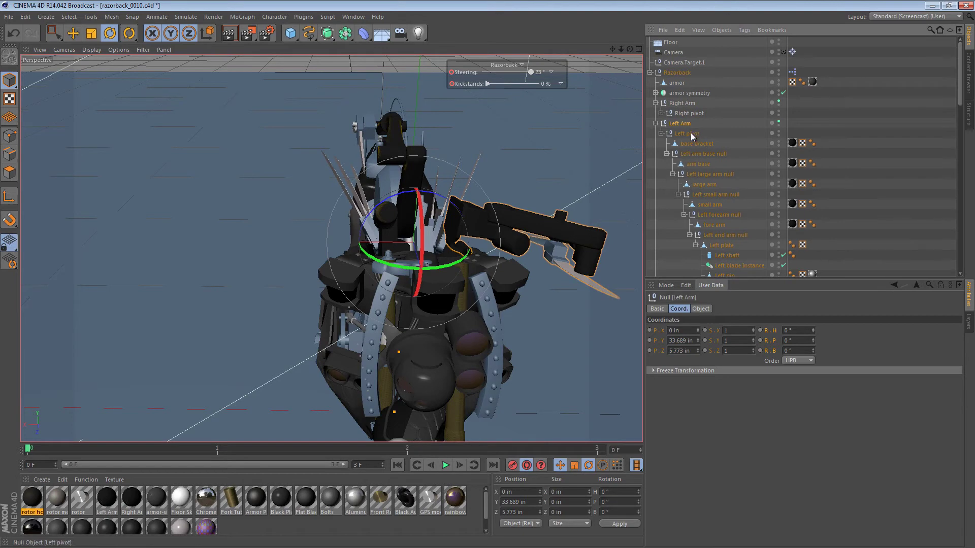
click(689, 134)
double_click(799, 350)
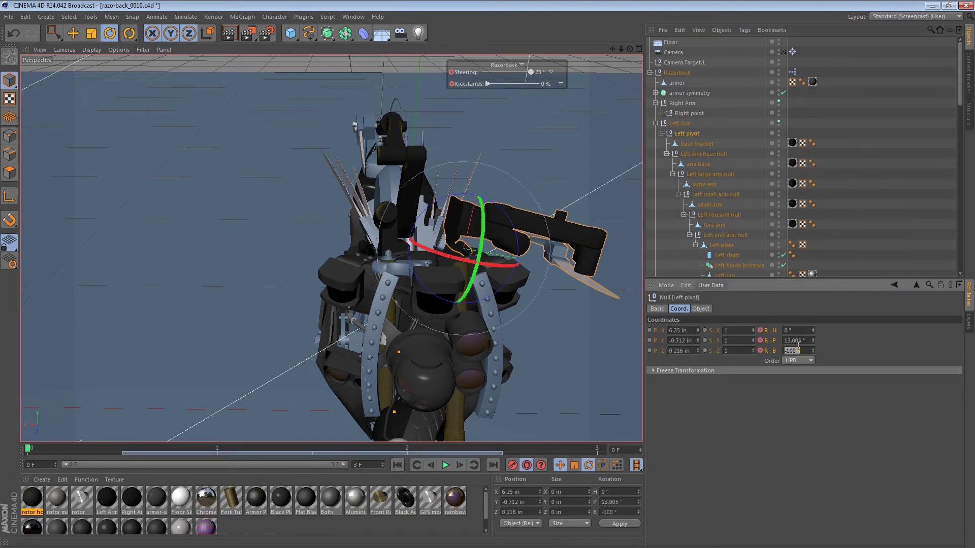
text(0)
key(Return)
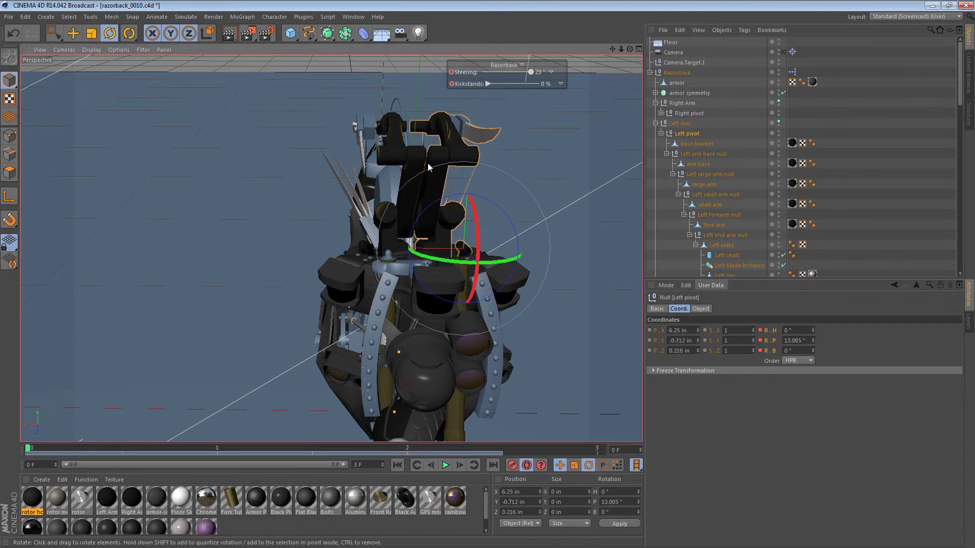
Copy the pitch of the Left end arm null, -186.904°, to the Right end arm null.
alt+drag(414, 165, 447, 137)
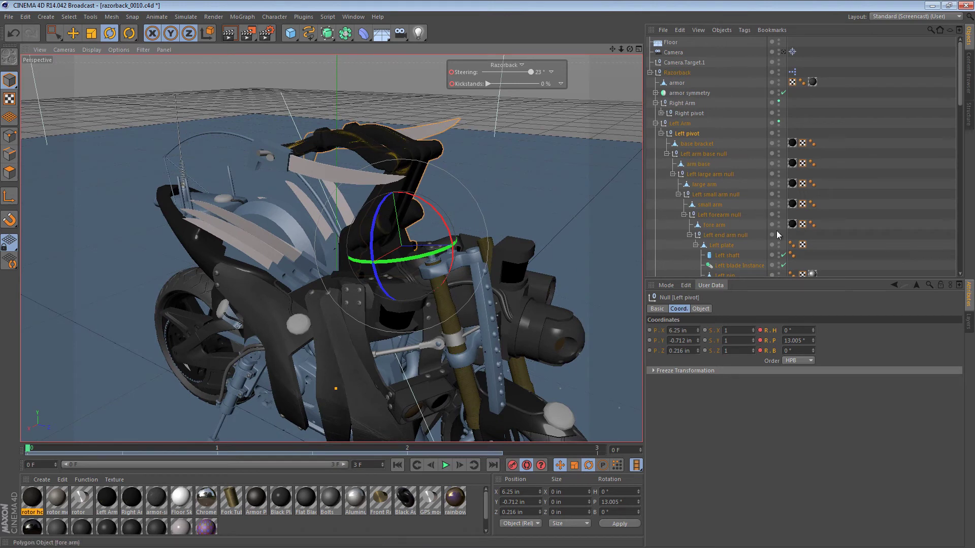
click(722, 236)
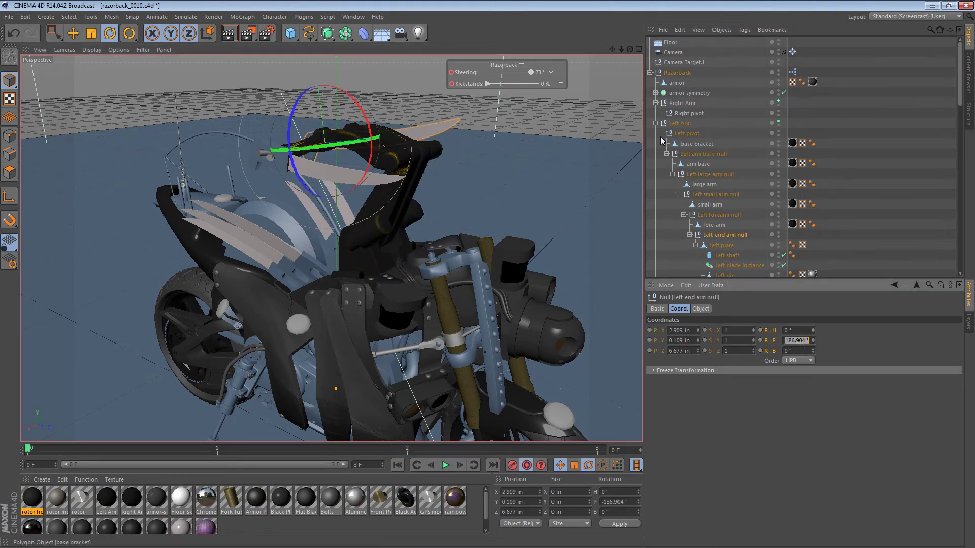
click(661, 113)
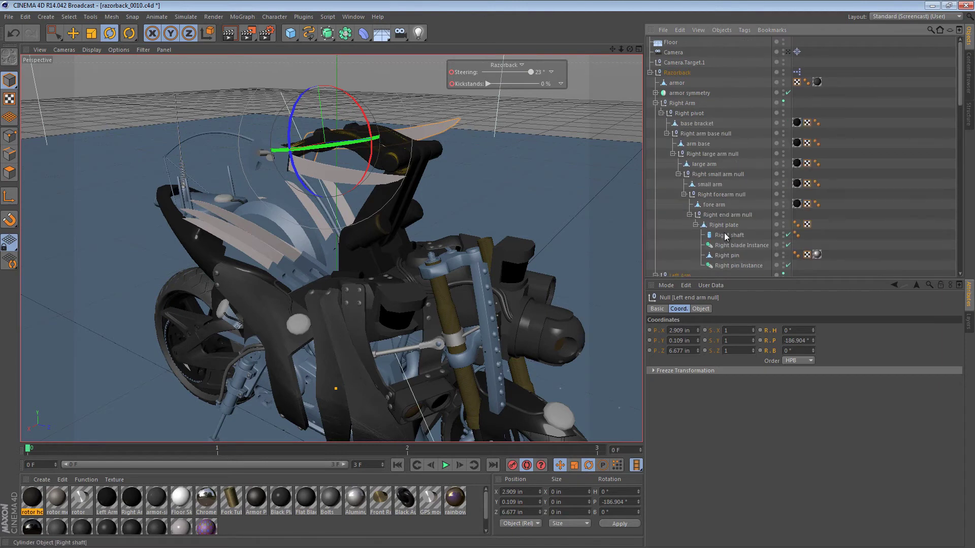
click(727, 215)
click(793, 341)
text(-186.904)
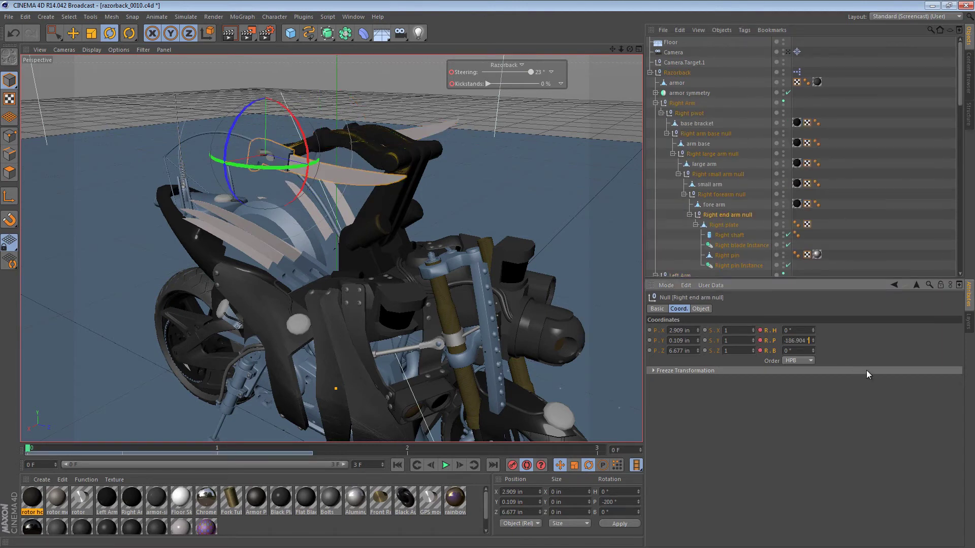
key(Return)
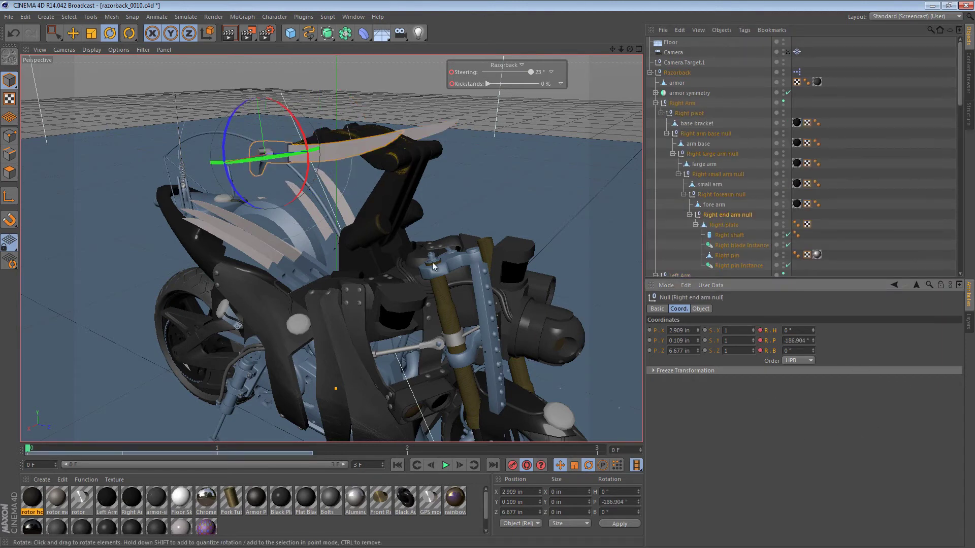
alt+drag(432, 262, 309, 233)
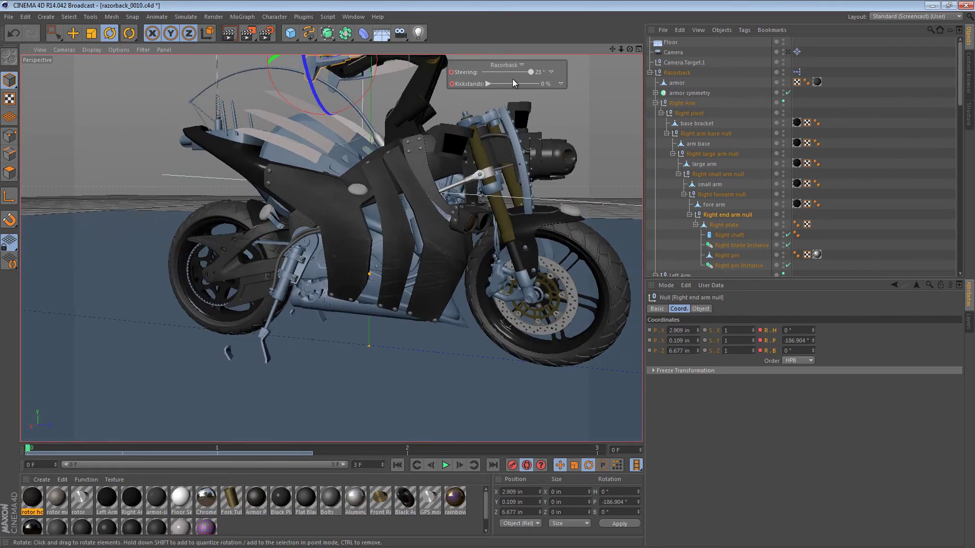
Set Kickstands to 100% at frame 0 and slide the kickstand piston inward along its Y axis to about -2.273 in.
drag(488, 84, 553, 89)
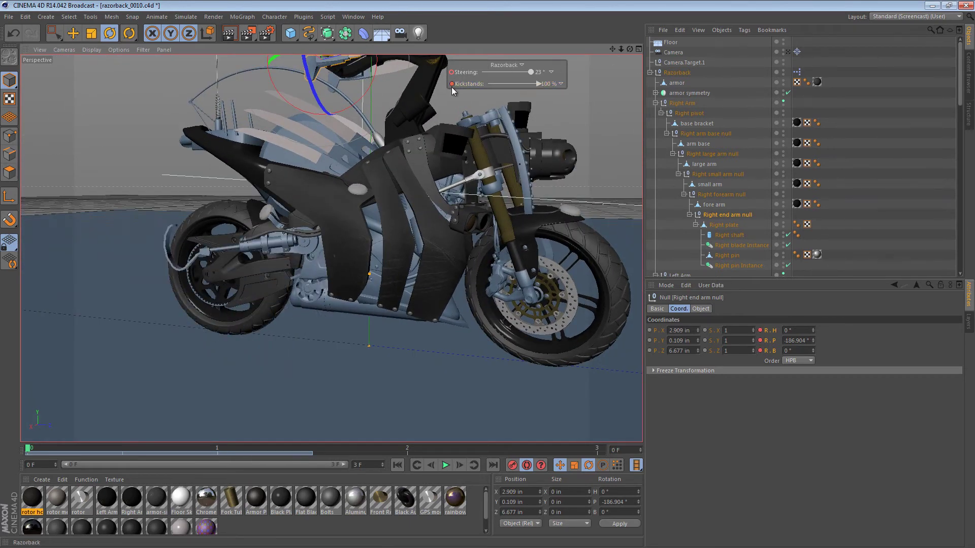
scroll(251, 258, up, 10)
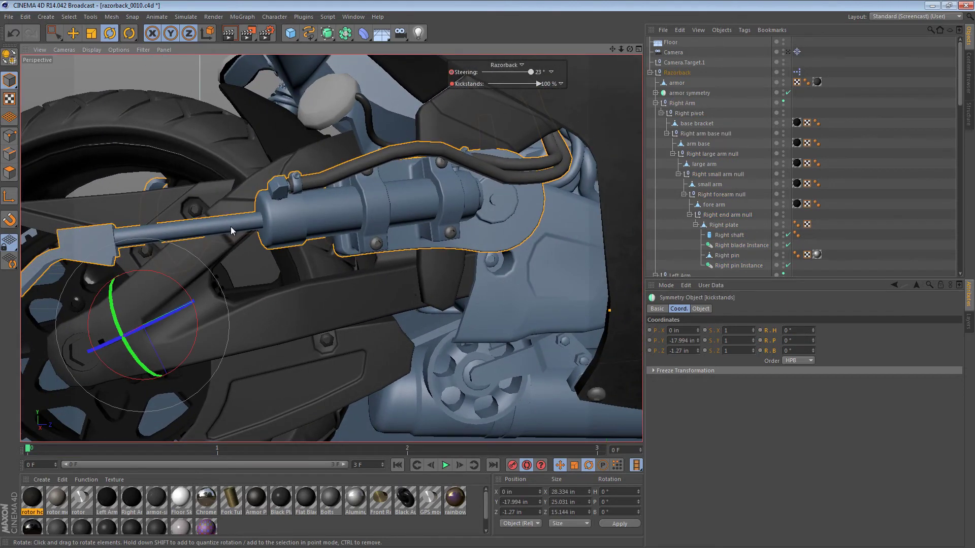
click(232, 227)
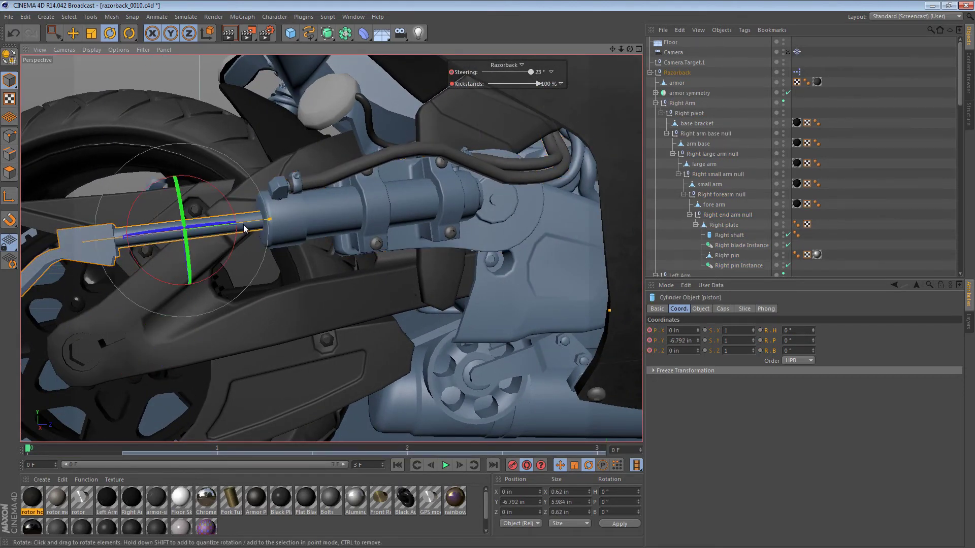
key(e)
drag(264, 226, 386, 217)
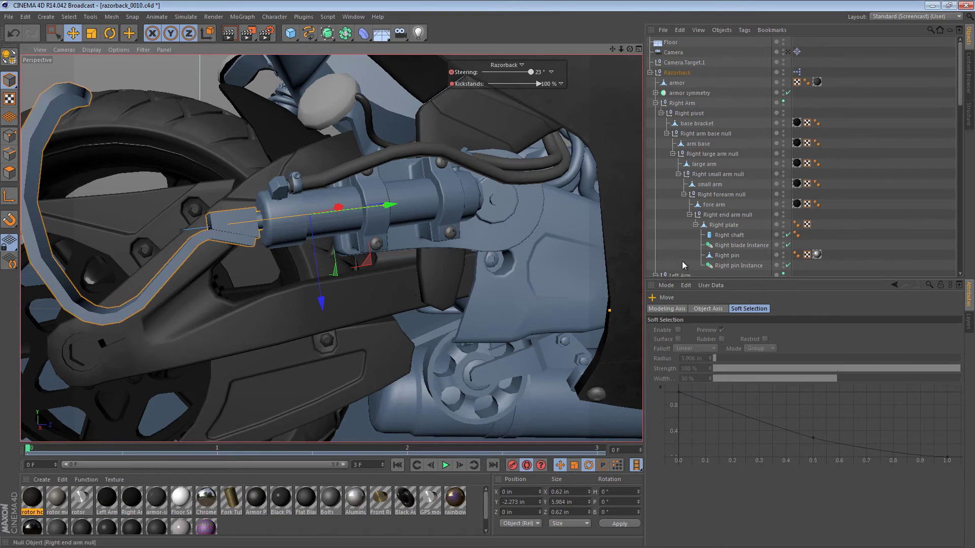
click(665, 285)
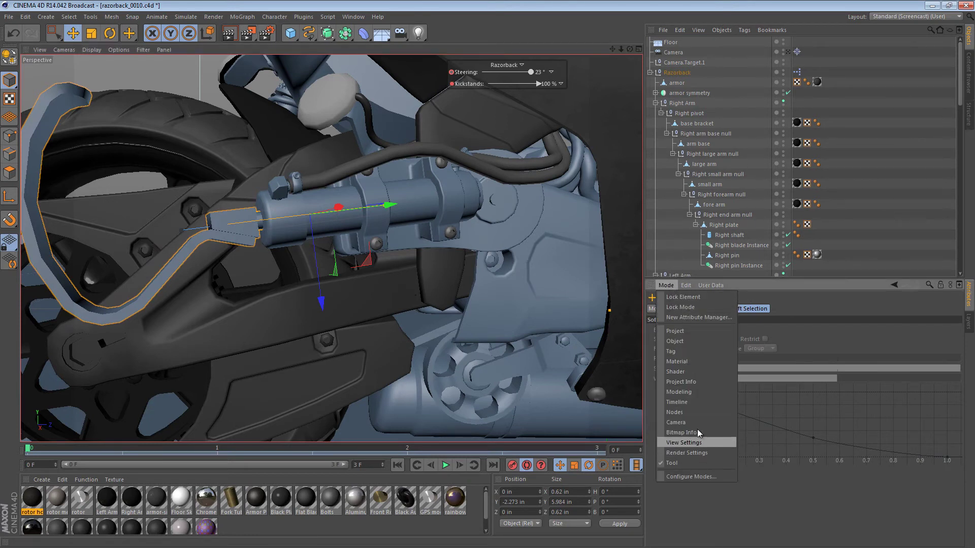
click(703, 343)
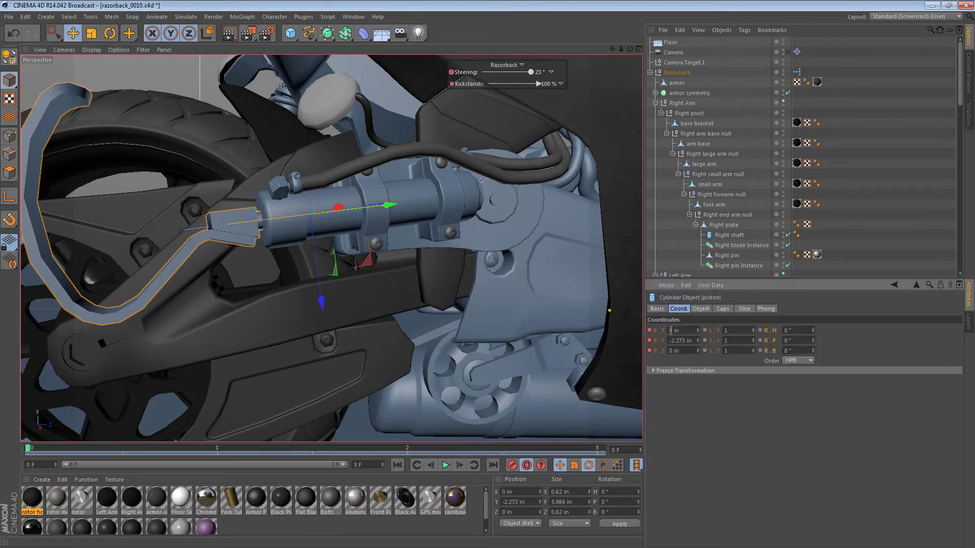
Set the Razorback's Steering to 0° at frame 0 so the front wheel points straight ahead.
scroll(484, 203, down, 6)
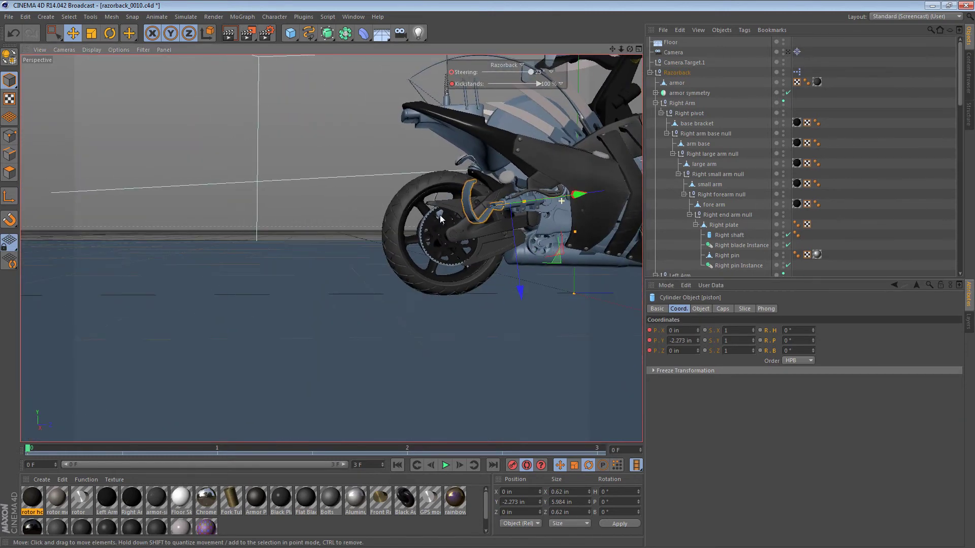
alt+middle_drag(534, 220, 274, 257)
alt+drag(274, 257, 156, 269)
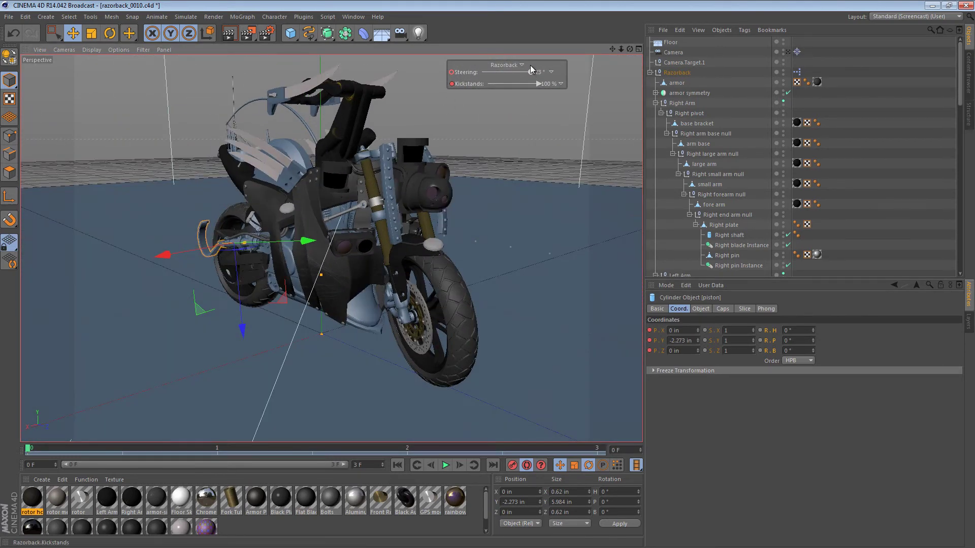
double_click(536, 72)
text(0)
key(Return)
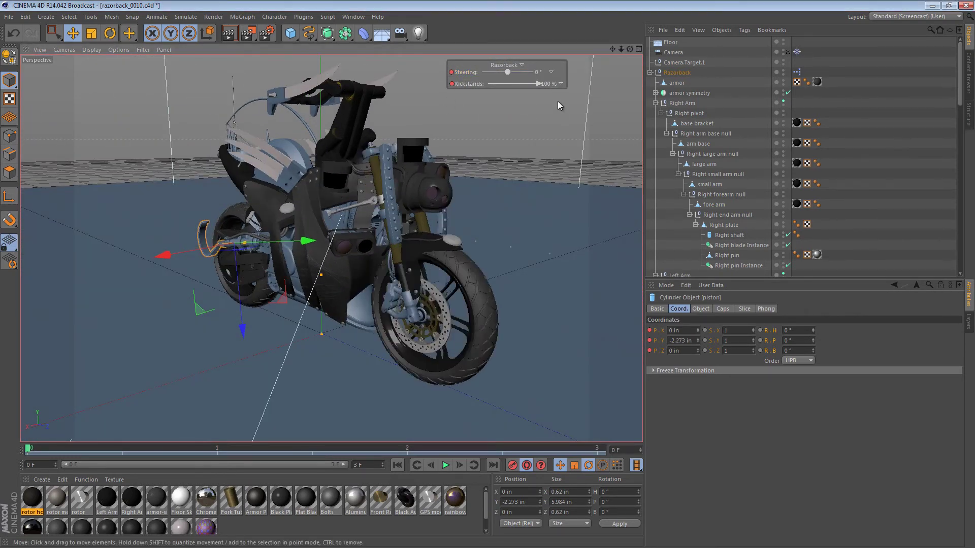
Rotate the Right large arm null by hand to a pitch of about 4.2°.
alt+drag(507, 237, 352, 203)
mouse_move(342, 159)
alt+right_down()
mouse_move(414, 160)
mouse_move(356, 164)
alt+right_up()
alt+drag(356, 164, 350, 175)
click(350, 175)
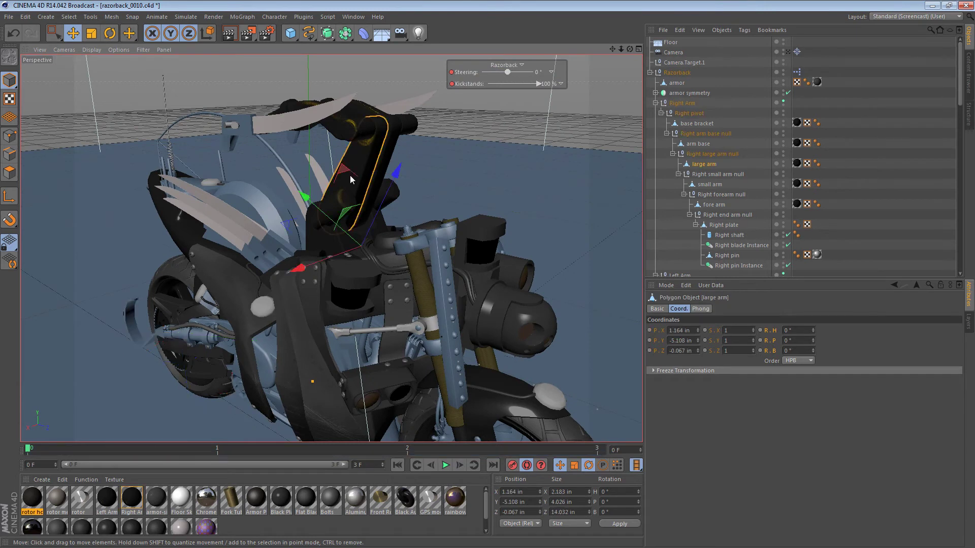
click(695, 155)
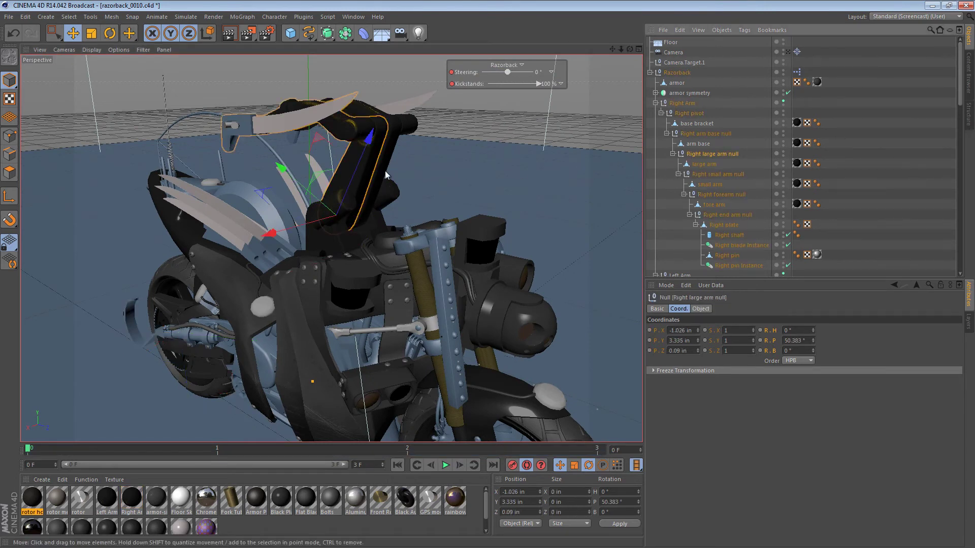
key(r)
mouse_move(380, 224)
mouse_down()
mouse_move(374, 205)
mouse_move(375, 220)
mouse_up()
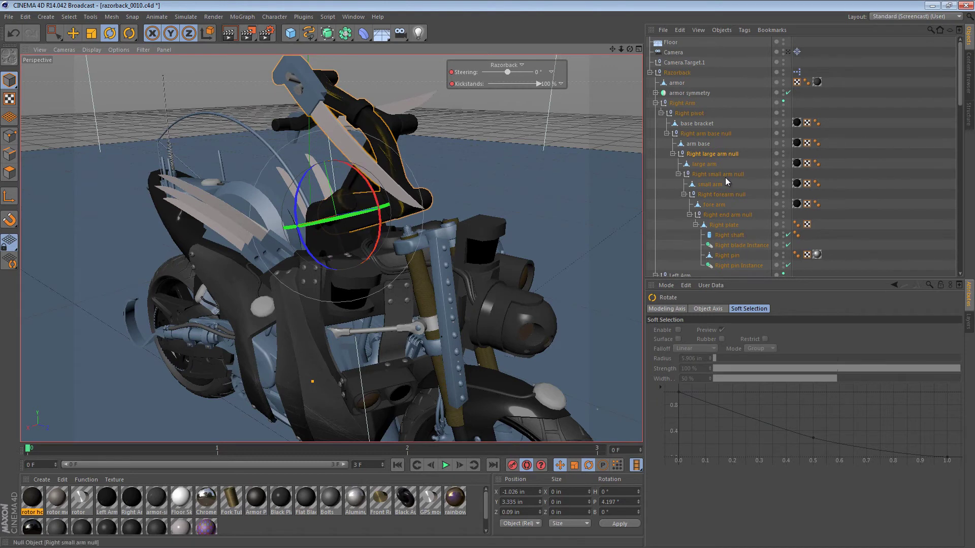
Try a pitch of 0° on the Right large arm null, and set it to 3° instead.
click(717, 156)
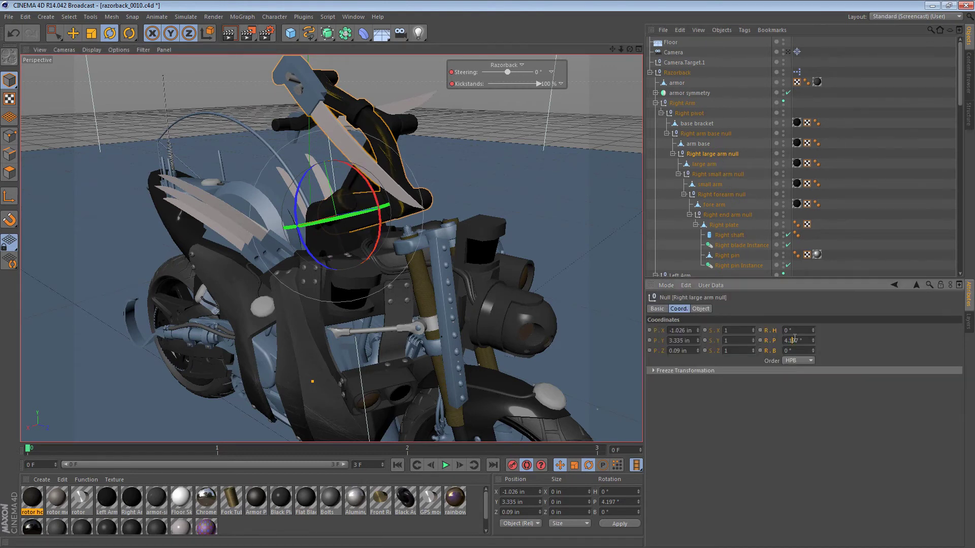
double_click(794, 340)
text(0)
key(Return)
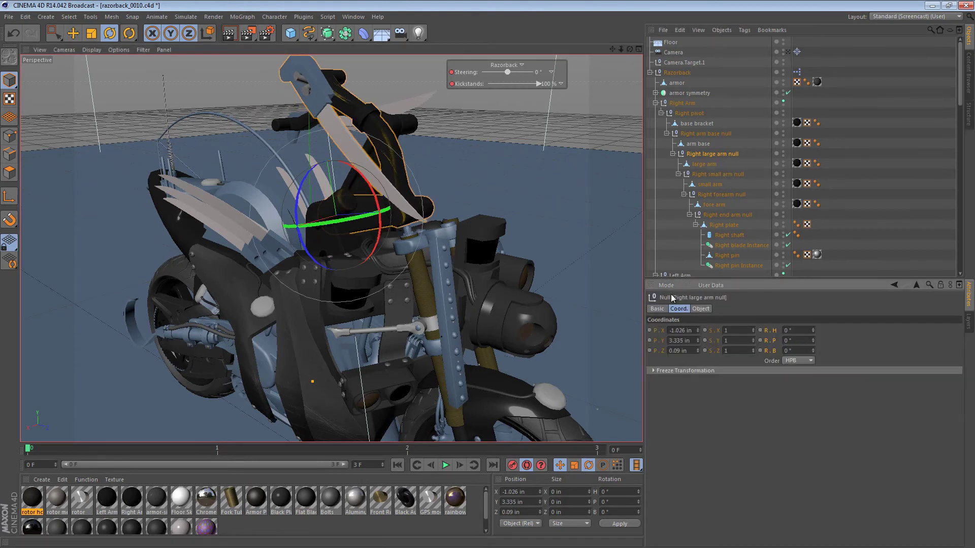
text(3)
key(Return)
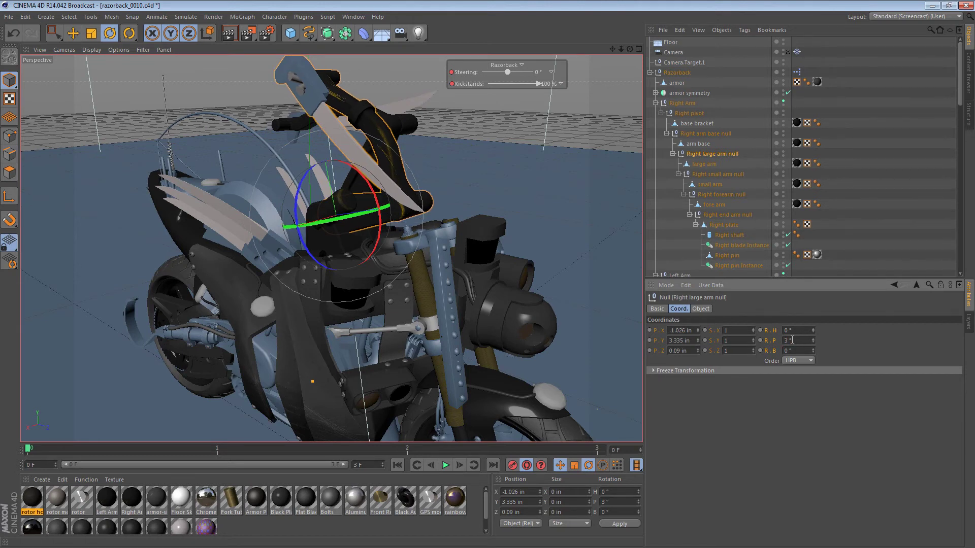
Collapse the Right pivot hierarchy, expand the Left pivot, and set the Left large arm null's pitch to 3°.
click(661, 112)
click(661, 133)
click(692, 154)
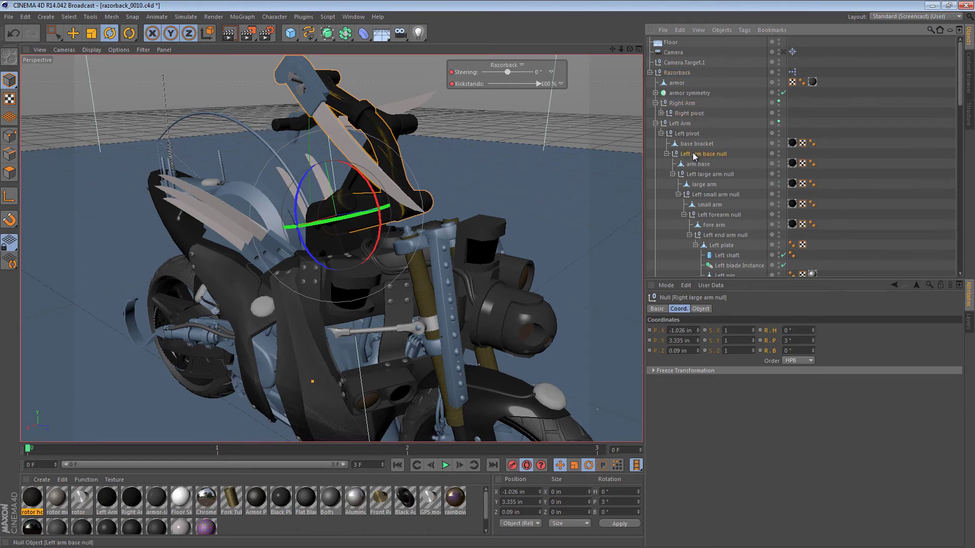
click(706, 174)
click(708, 196)
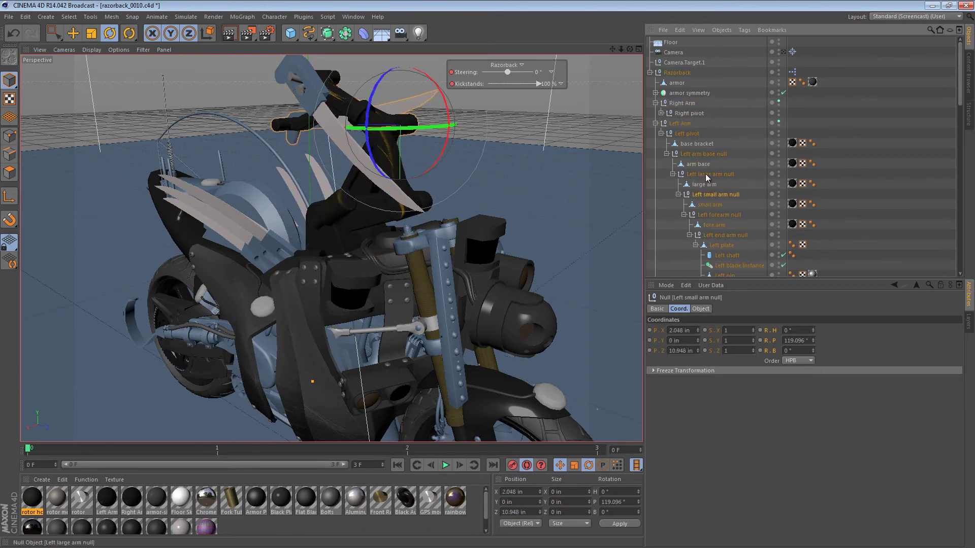
click(706, 174)
click(791, 340)
text(3)
key(Return)
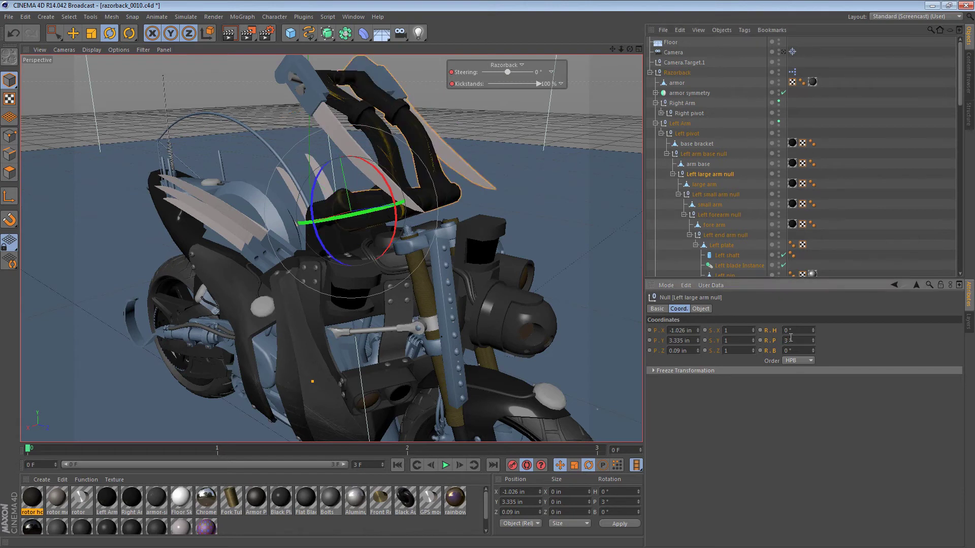
Rotate the Left small arm null to a pitch of about 160.5° so the left arm folds back over the bike.
click(717, 195)
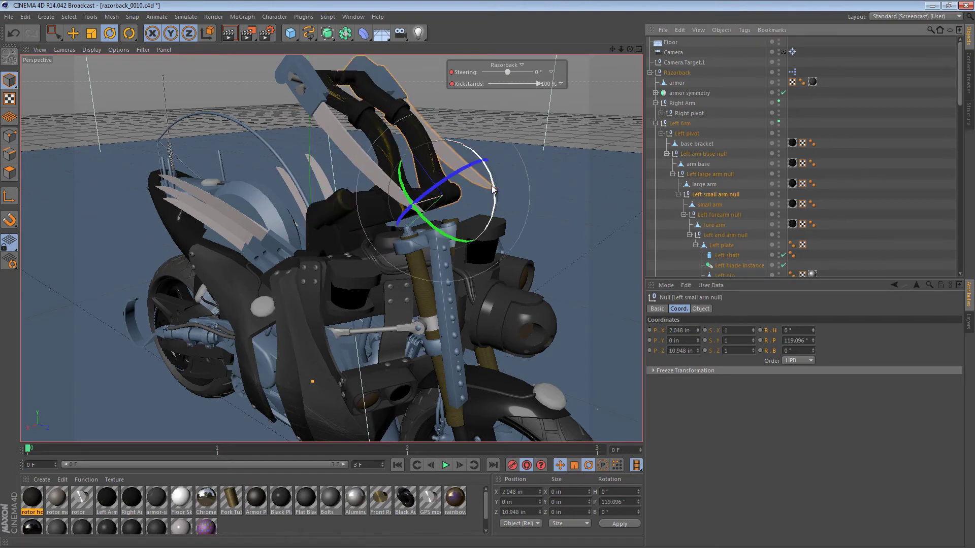
drag(495, 191, 473, 142)
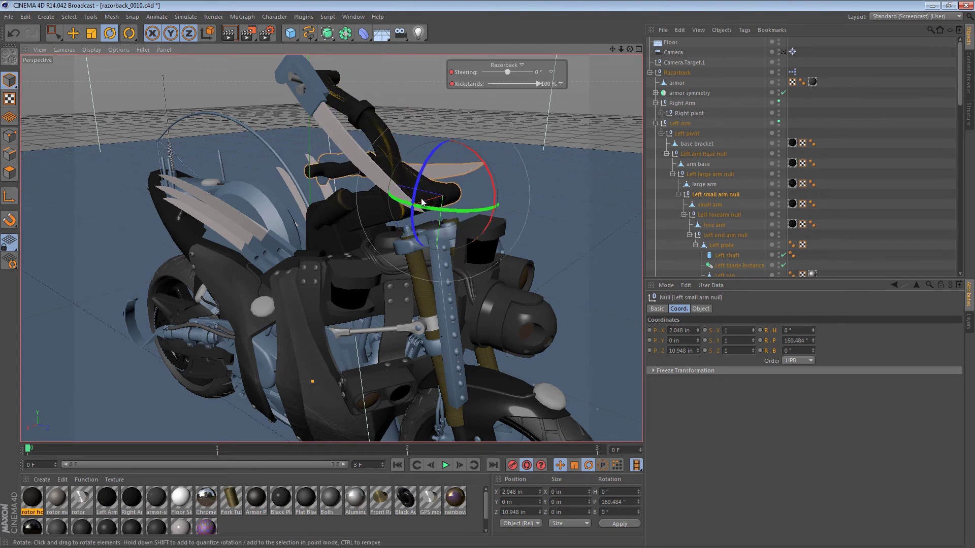
alt+drag(411, 203, 256, 223)
alt+drag(417, 237, 419, 270)
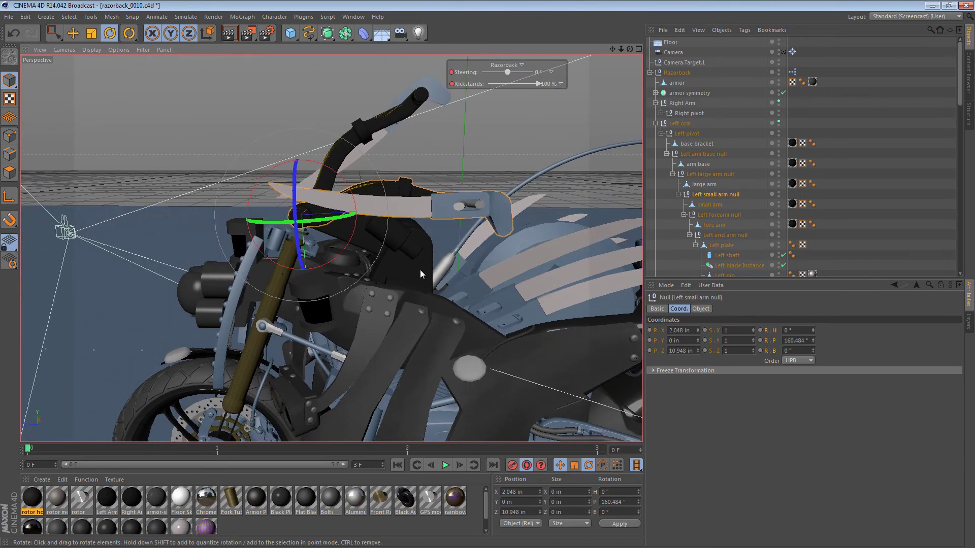
Copy the pitch of the Left small arm null, 160.484°, to the Right small arm null.
click(795, 341)
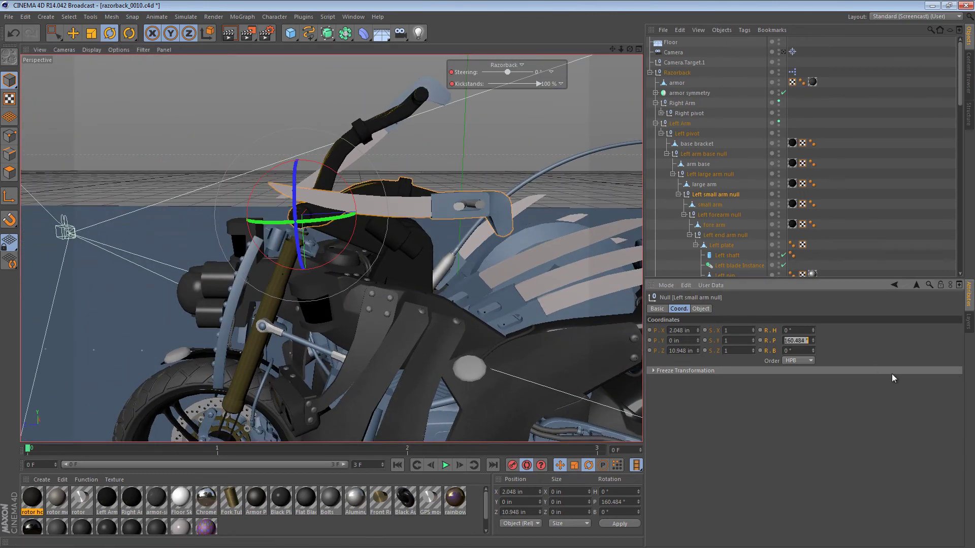
click(661, 134)
click(661, 113)
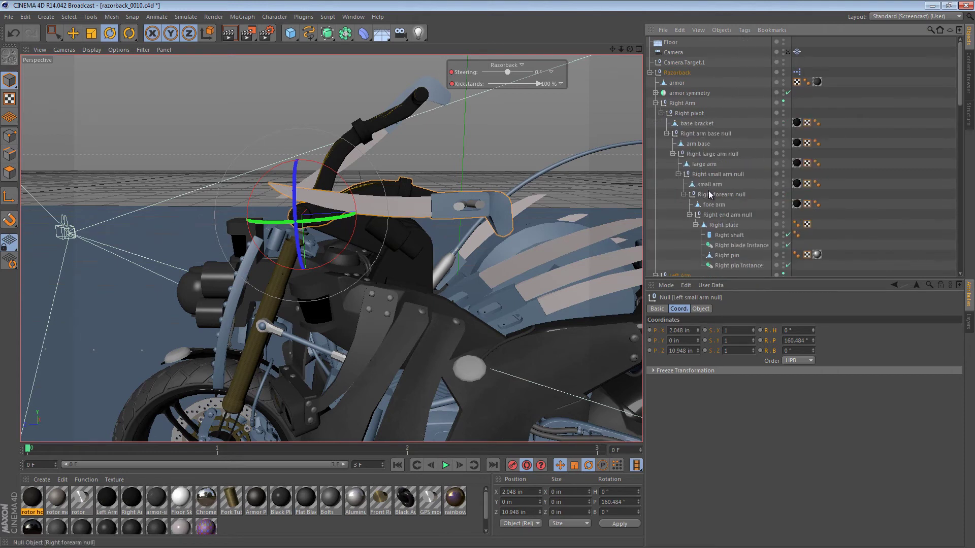
click(713, 174)
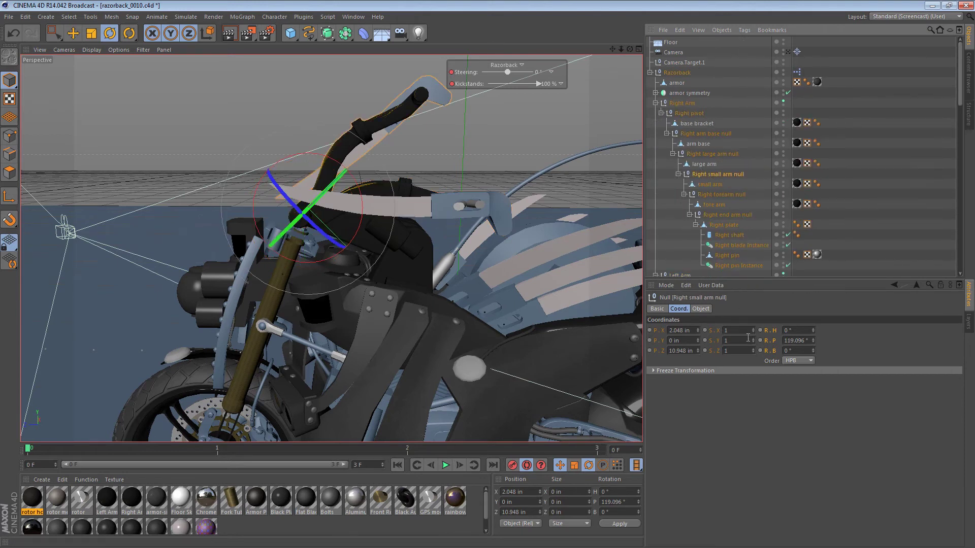
double_click(791, 341)
text(160.484 °)
key(Return)
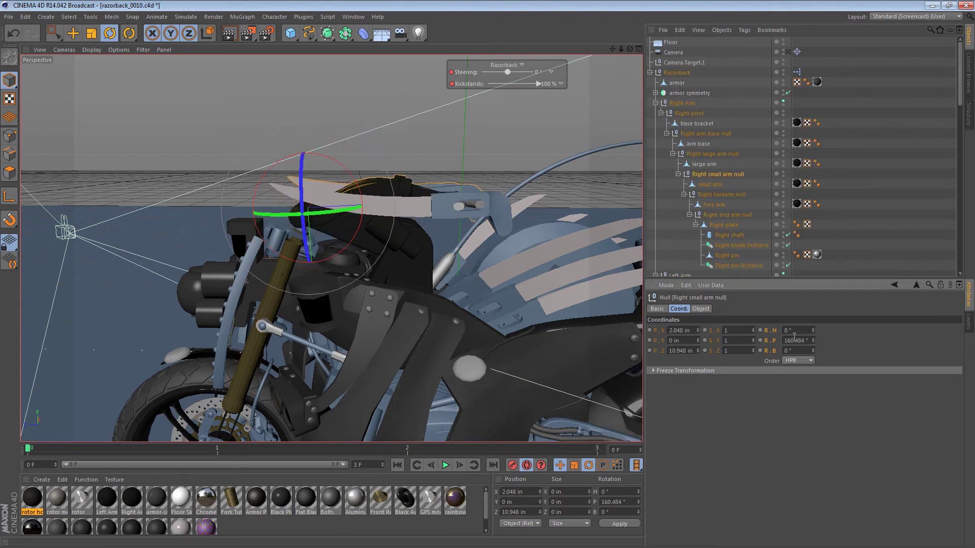
Deselect everything, collapse the Razorback hierarchy, and look through the scene Camera.
alt+drag(359, 218, 309, 105)
key(e)
click(308, 105)
alt+drag(341, 154, 432, 252)
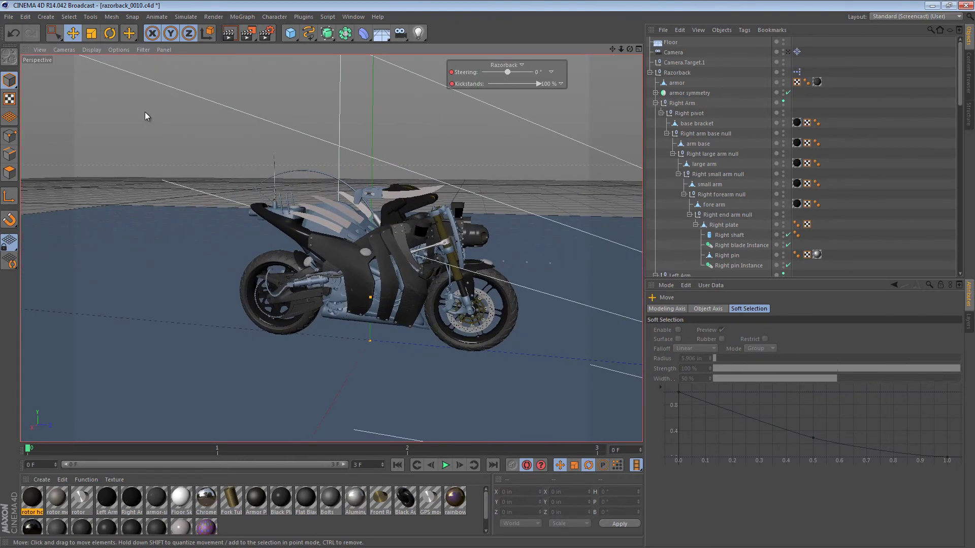
click(650, 73)
click(724, 53)
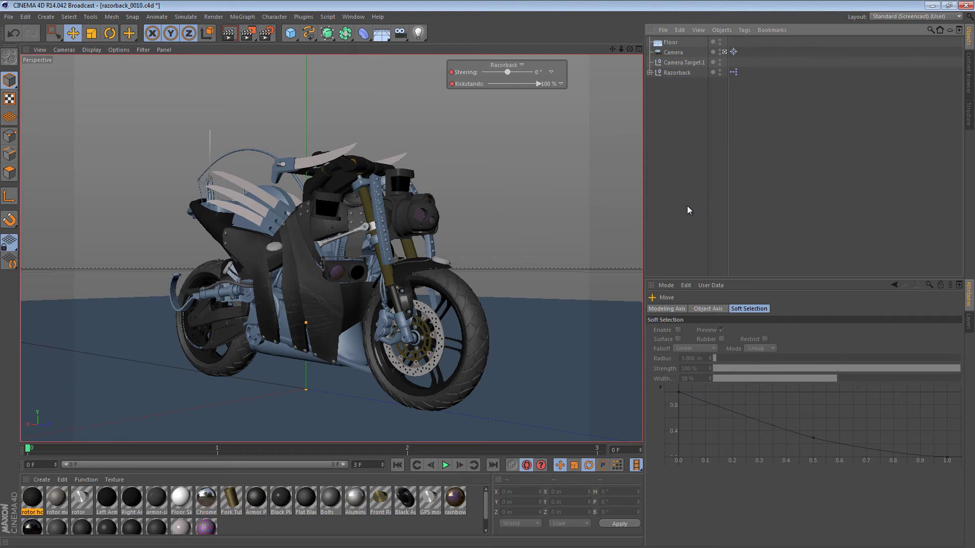
Step through frames 1 to 3 to check the stills in the camera view.
key(g)
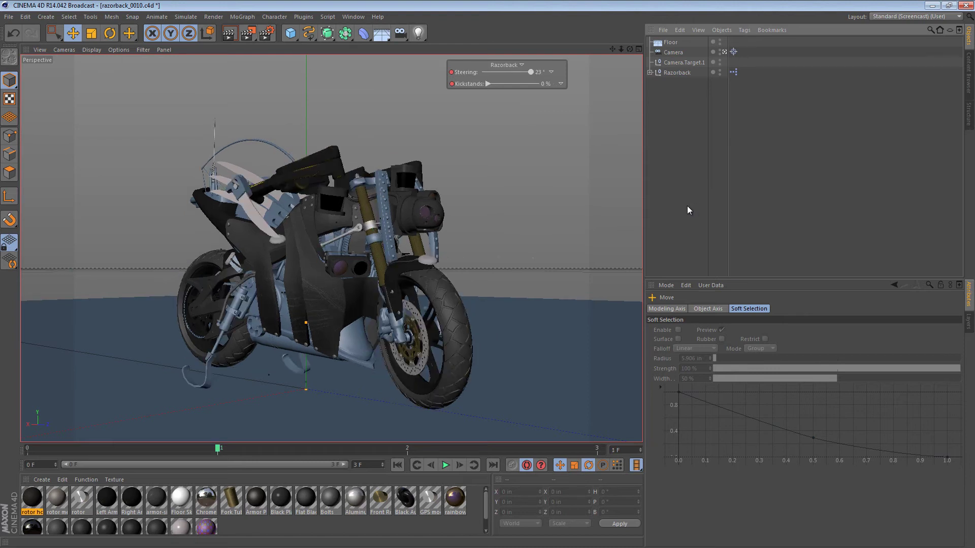
key(g)
key(g)
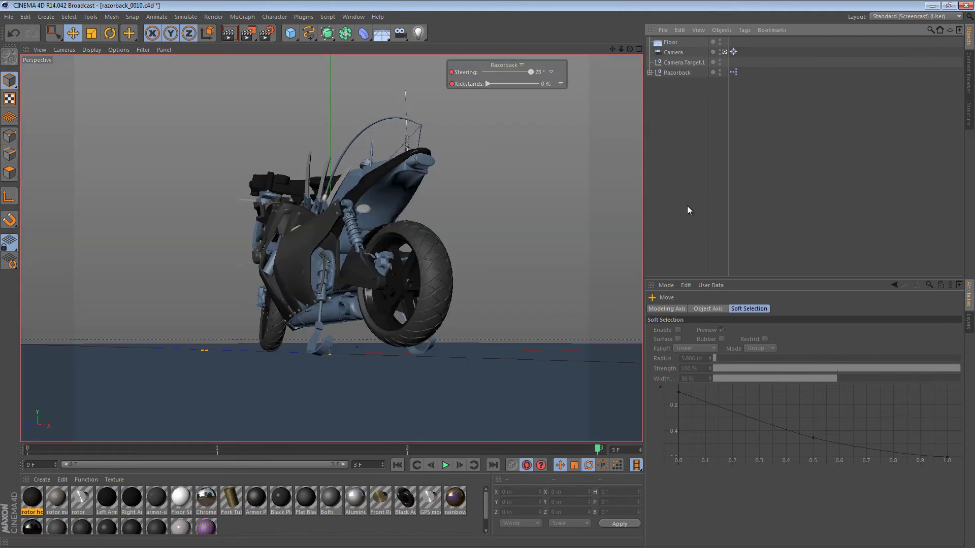
Go to frame 1, select the small arm piece of the right arm and reveal it in the object hierarchy.
key(f)
key(f)
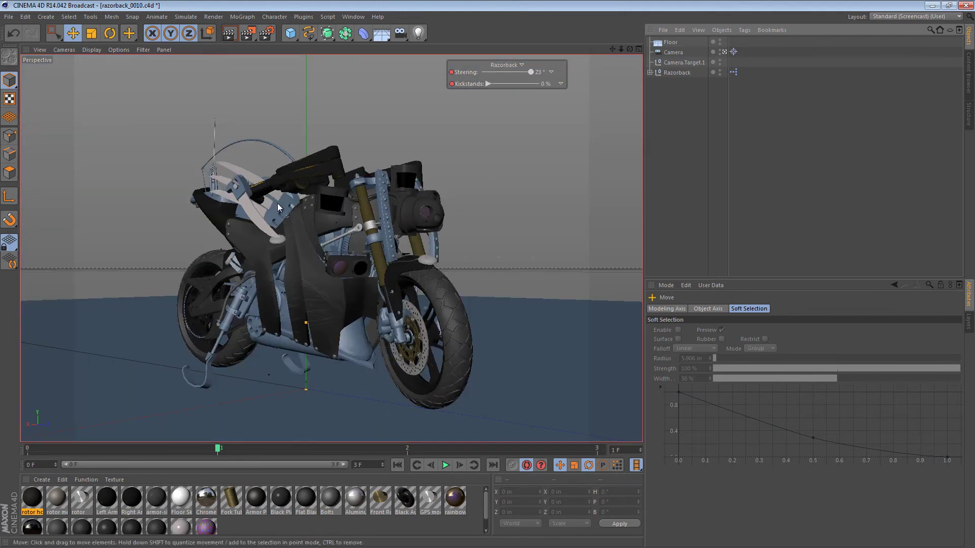
click(330, 173)
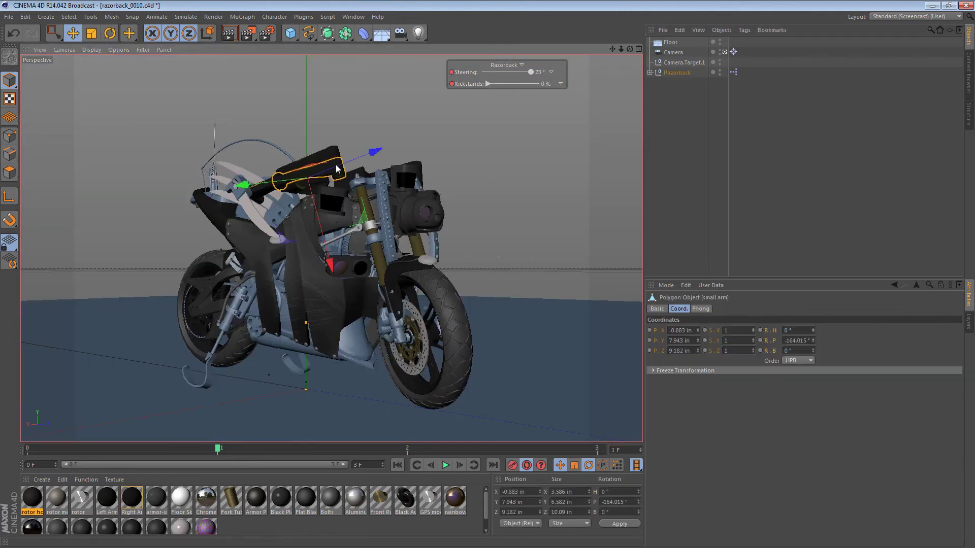
click(697, 29)
click(714, 103)
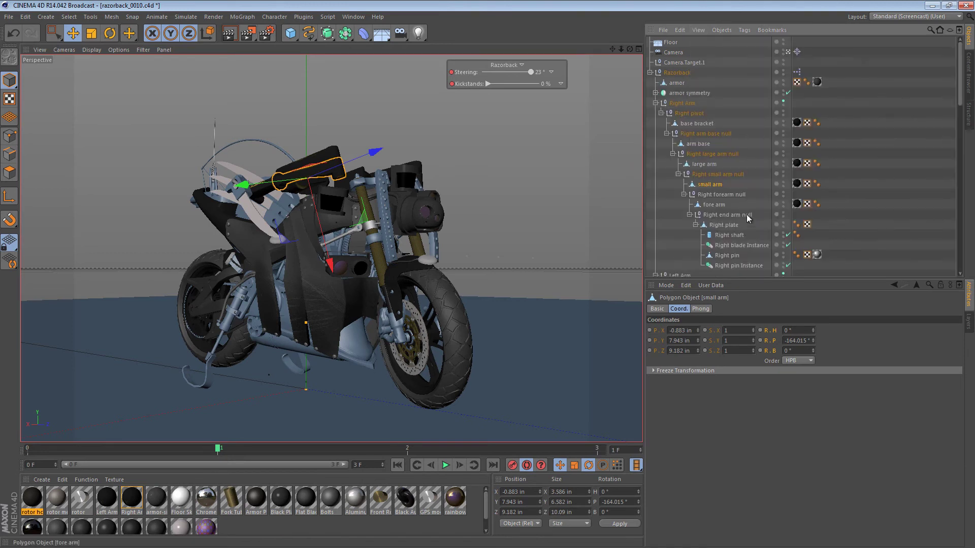
Try a slight rotation of the Right pivot on frame 1 and undo it.
click(718, 175)
click(712, 154)
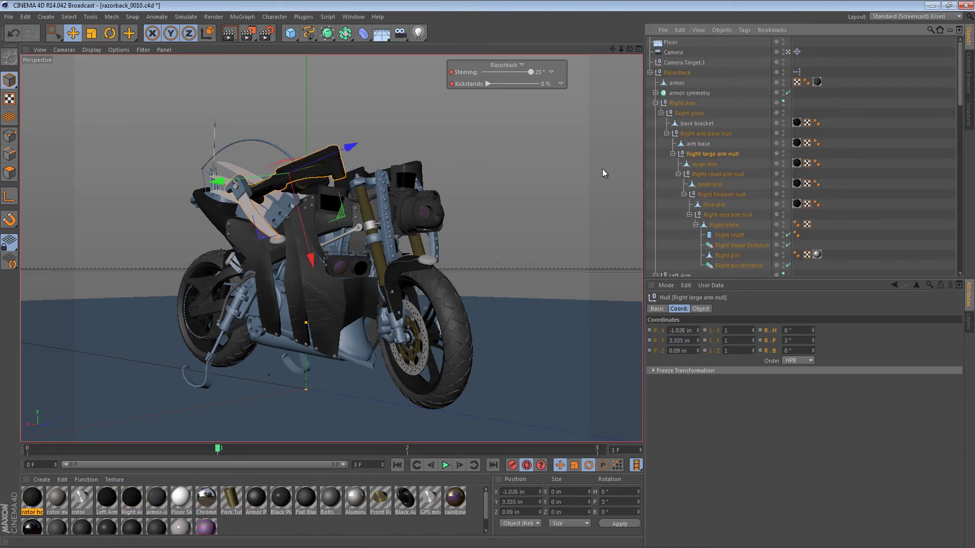
click(706, 134)
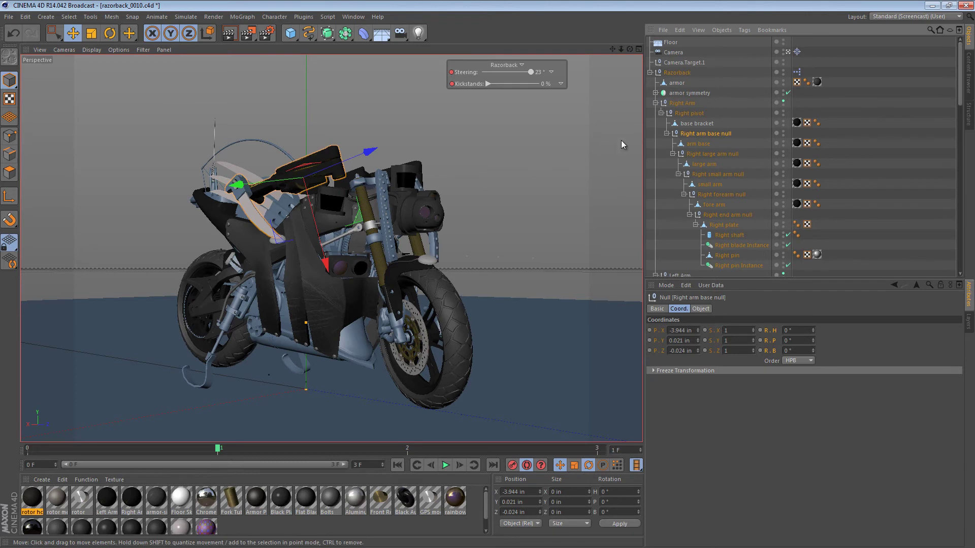
click(690, 114)
key(r)
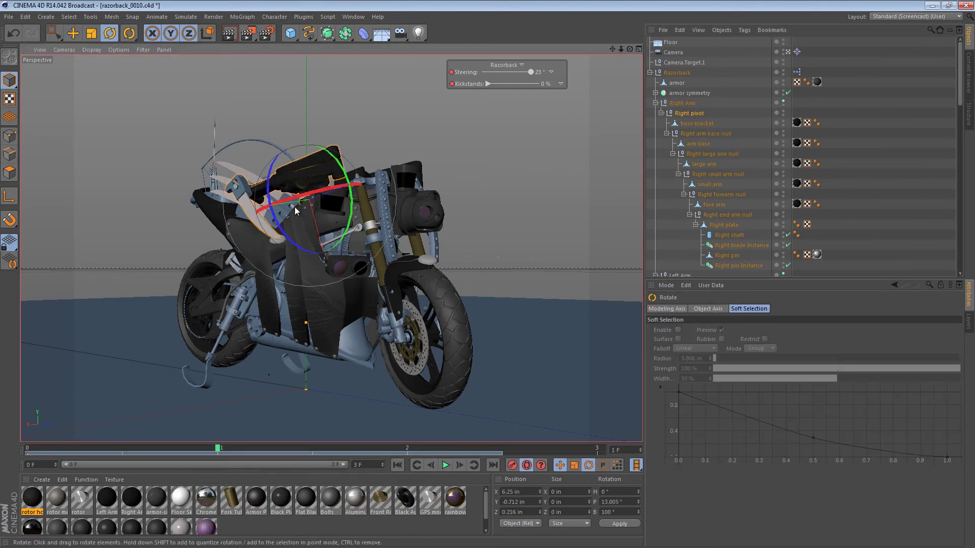
mouse_move(277, 219)
mouse_down()
mouse_move(273, 192)
mouse_move(279, 230)
mouse_up()
key(ctrl+z)
Repose the right arm on frame 1, with Right small arm null pitched about 118.3° and Right forearm null about 13.1° pitch and 112.4° bank.
click(706, 134)
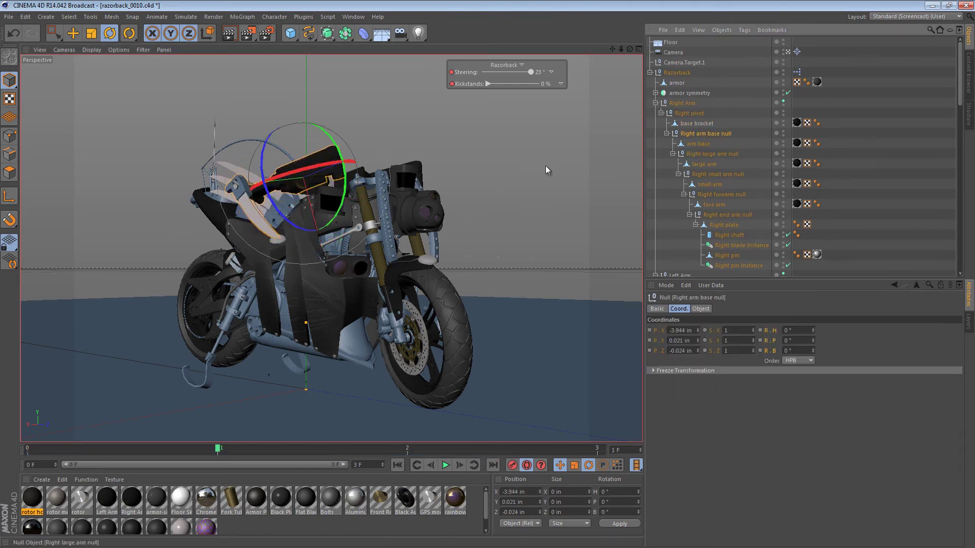
drag(320, 175, 354, 169)
click(712, 154)
click(718, 174)
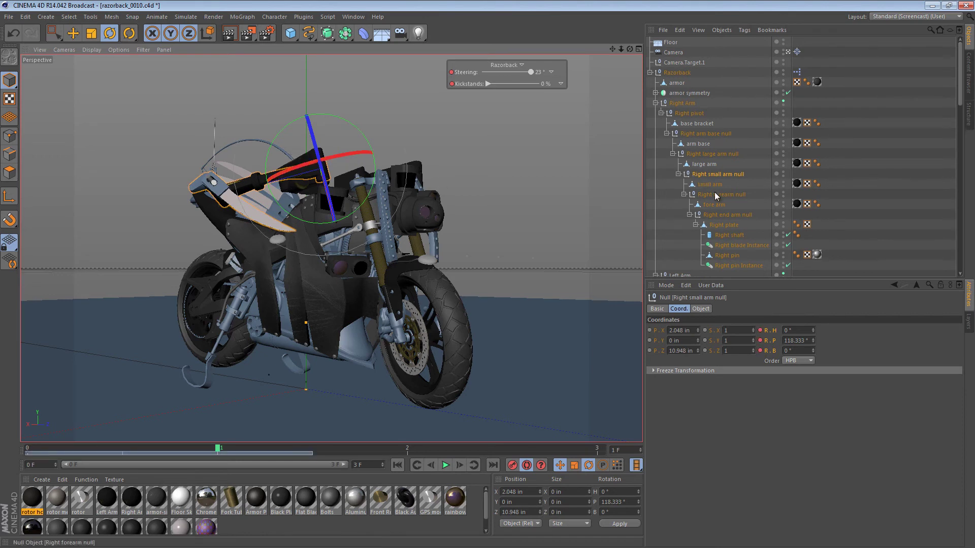
click(715, 194)
drag(250, 166, 248, 203)
click(727, 215)
click(486, 220)
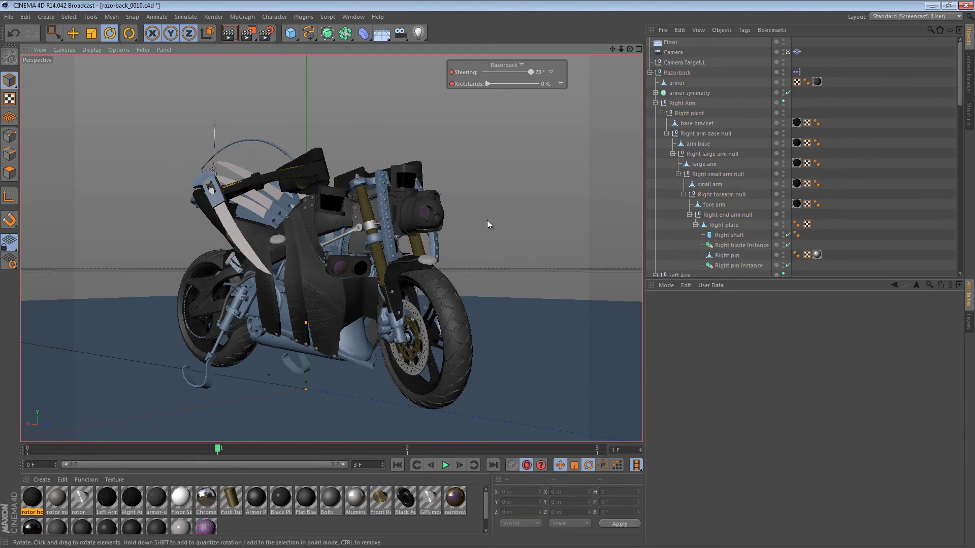
Examine the Razorback's keyframe tracks in the Timeline, close it and deselect everything.
click(720, 195)
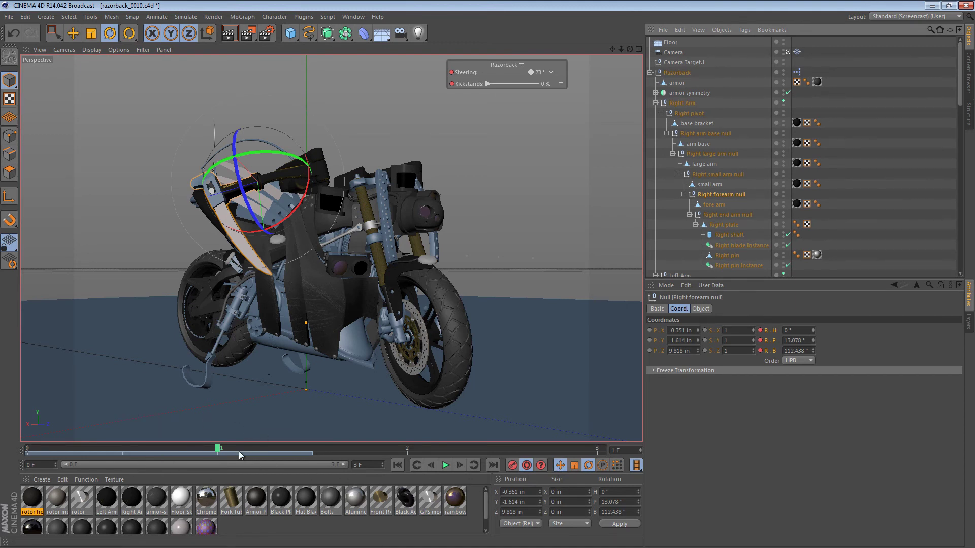
key(shift+F3)
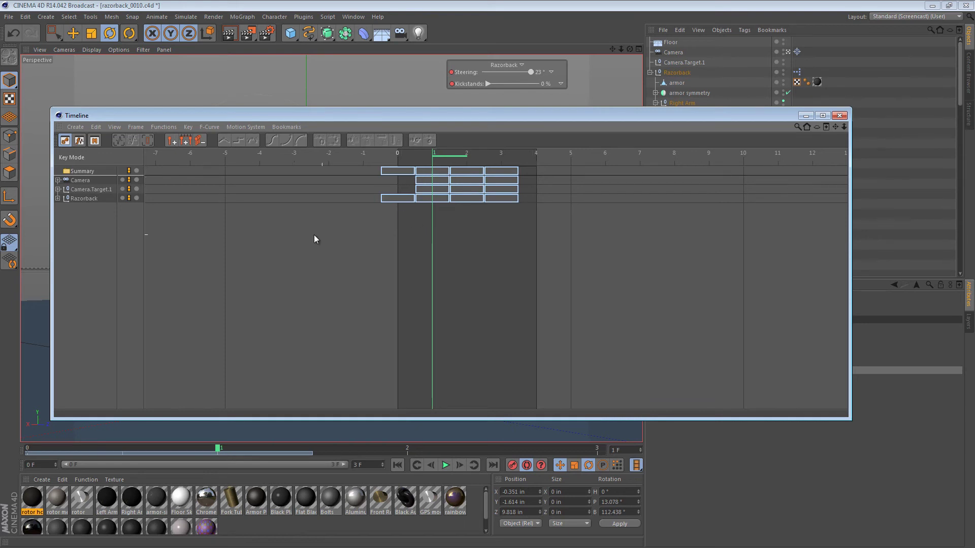
click(54, 197)
click(58, 199)
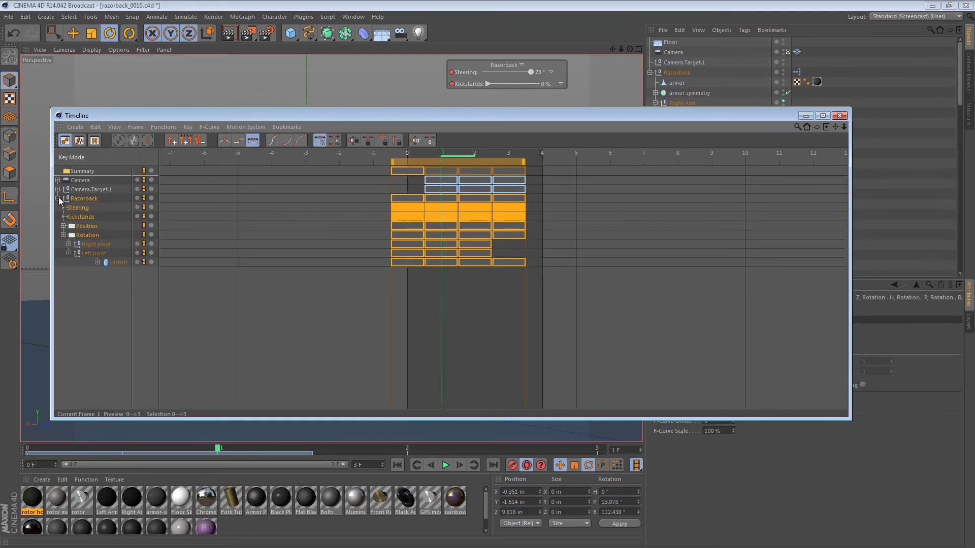
click(294, 305)
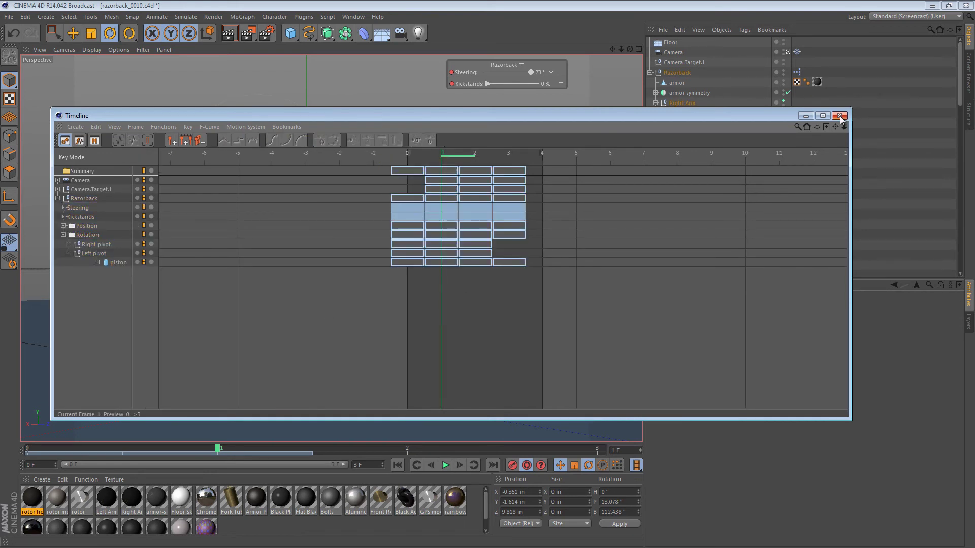
click(840, 116)
click(440, 130)
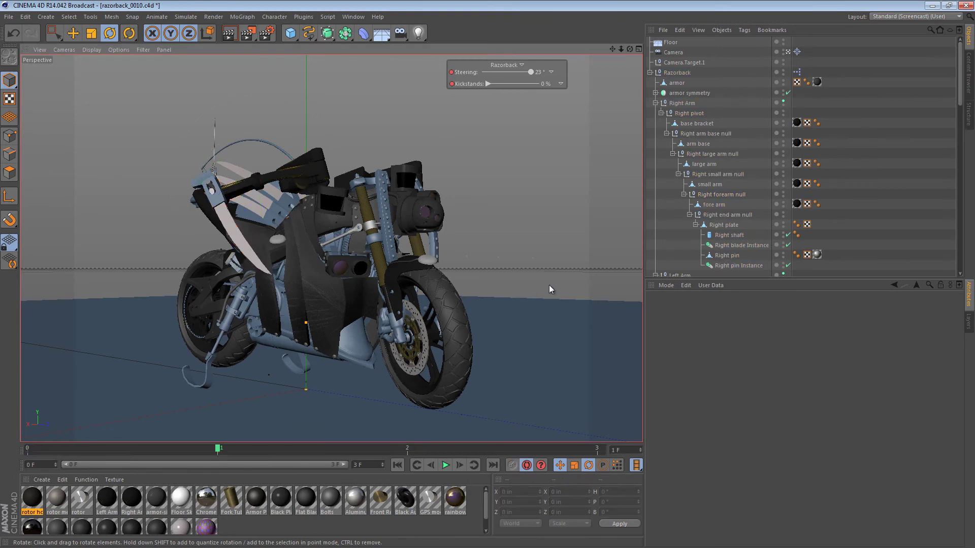
Step through the frames to check the poses, and save the scene before returning to frame 0.
key(f)
key(g)
key(f)
key(g)
key(ctrl+s)
key(f)
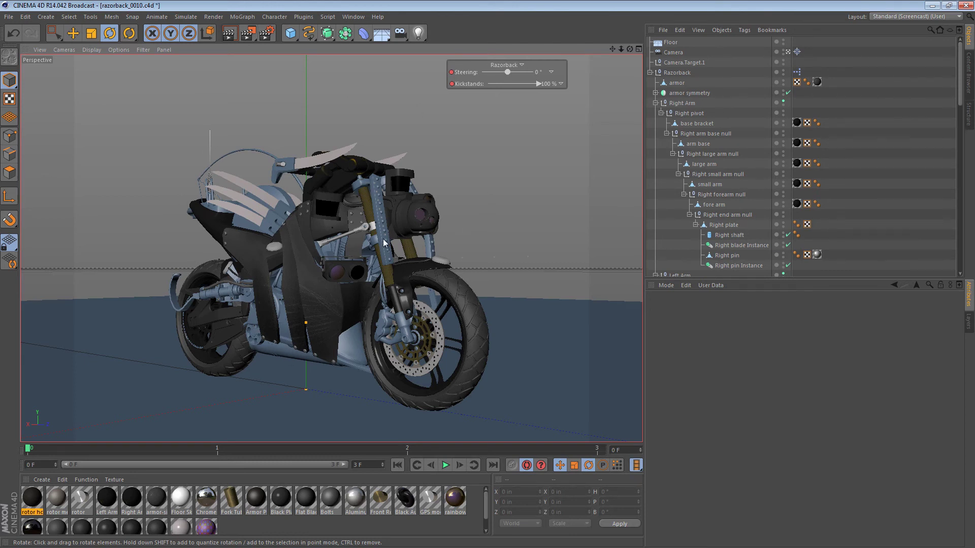
Create a new material and color it beige with hue 42°, saturation 19% and value 80%.
scroll(397, 510, down, 1)
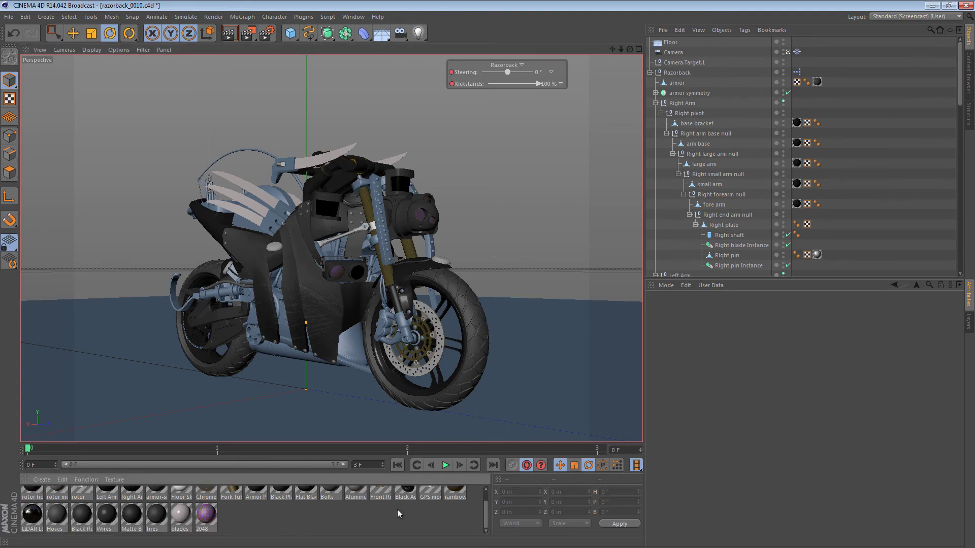
scroll(397, 510, up, 1)
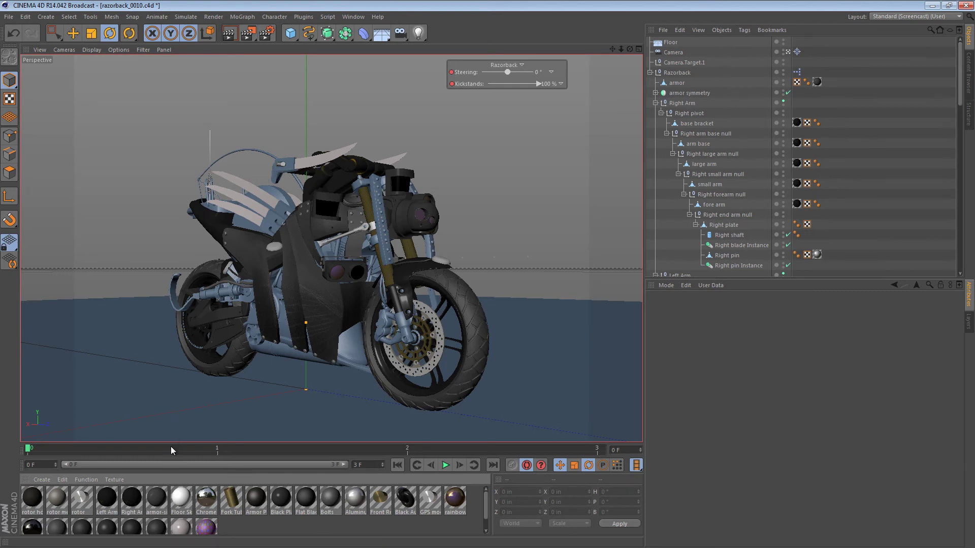
key(ctrl+n)
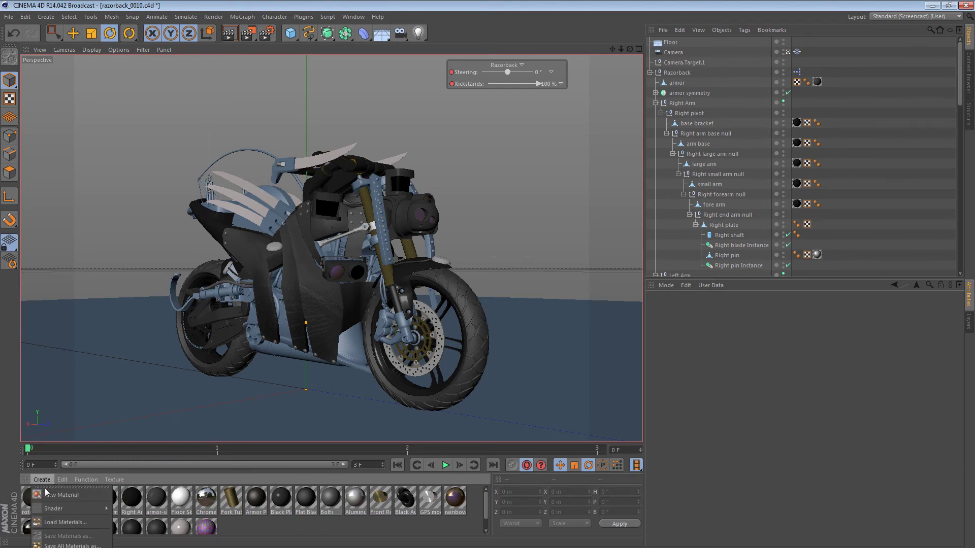
click(41, 502)
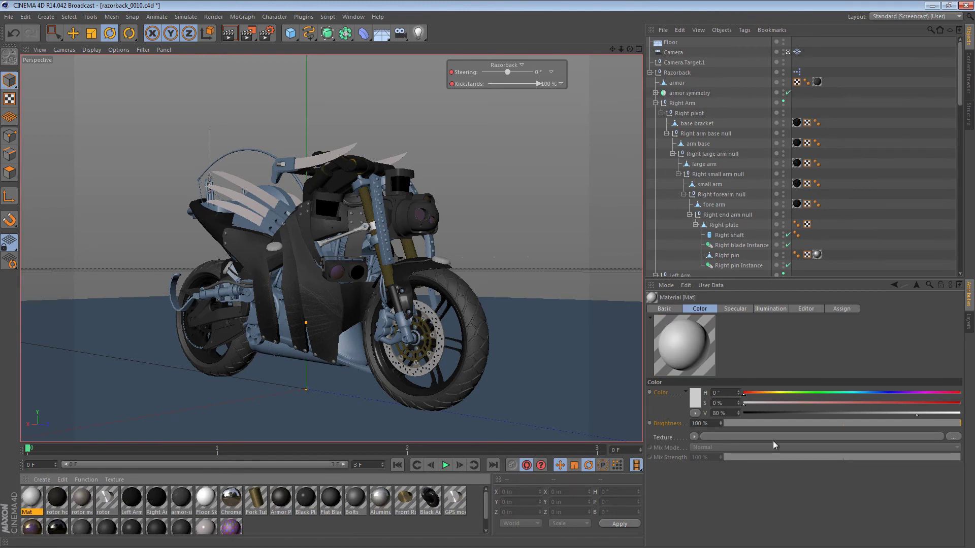
click(769, 393)
click(780, 403)
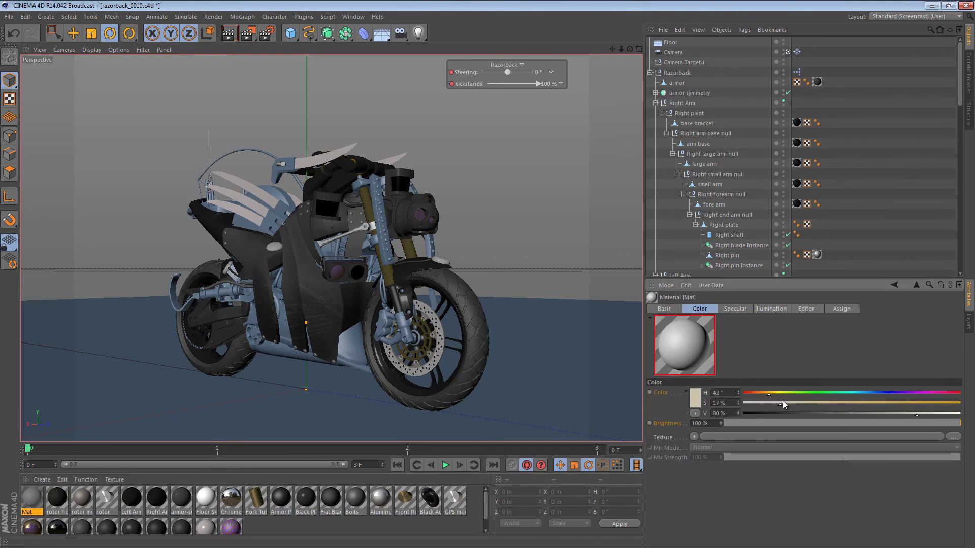
mouse_move(917, 412)
mouse_down()
mouse_move(940, 412)
mouse_move(929, 412)
mouse_up()
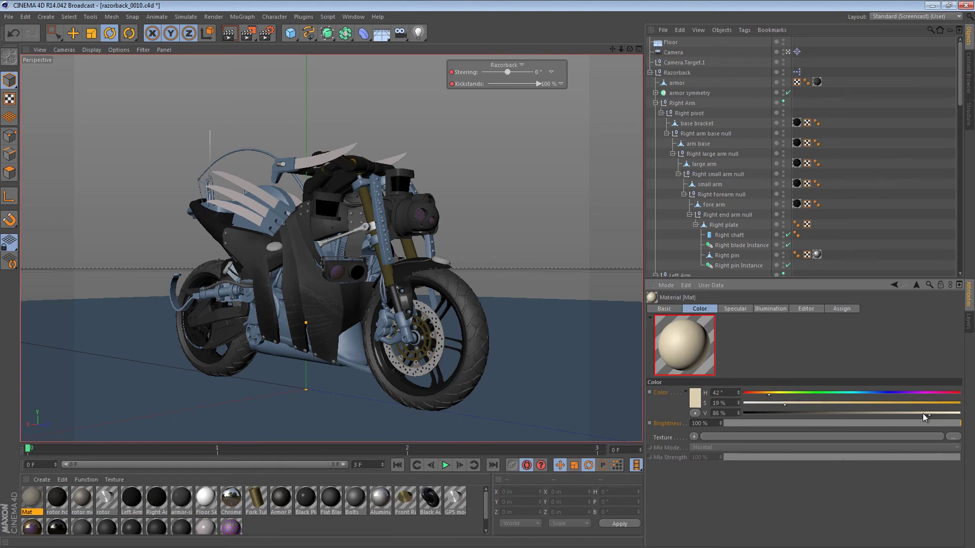
key(ctrl+z)
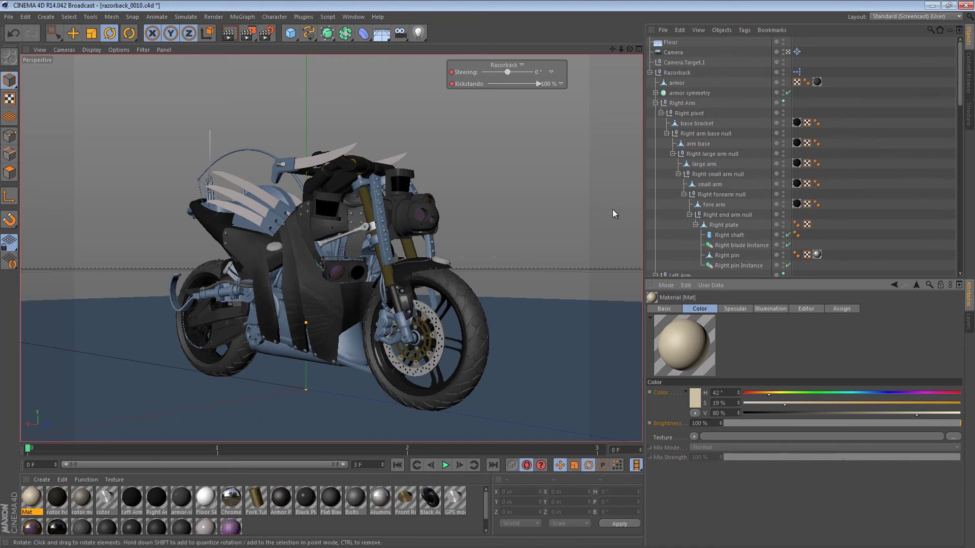
Collapse the Razorback's expanded subgroups and select the Razorback together with all its children.
click(654, 102)
click(656, 234)
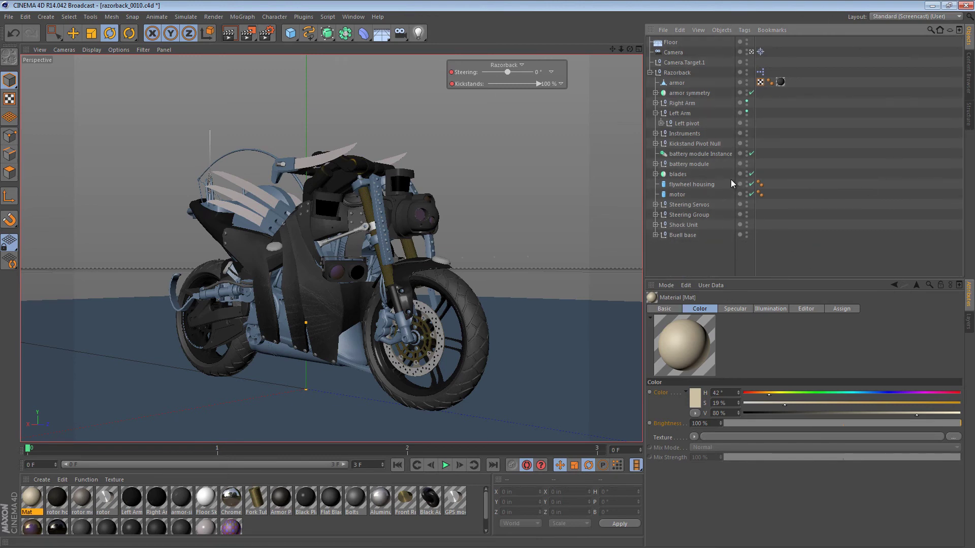
click(684, 73)
right_click(679, 72)
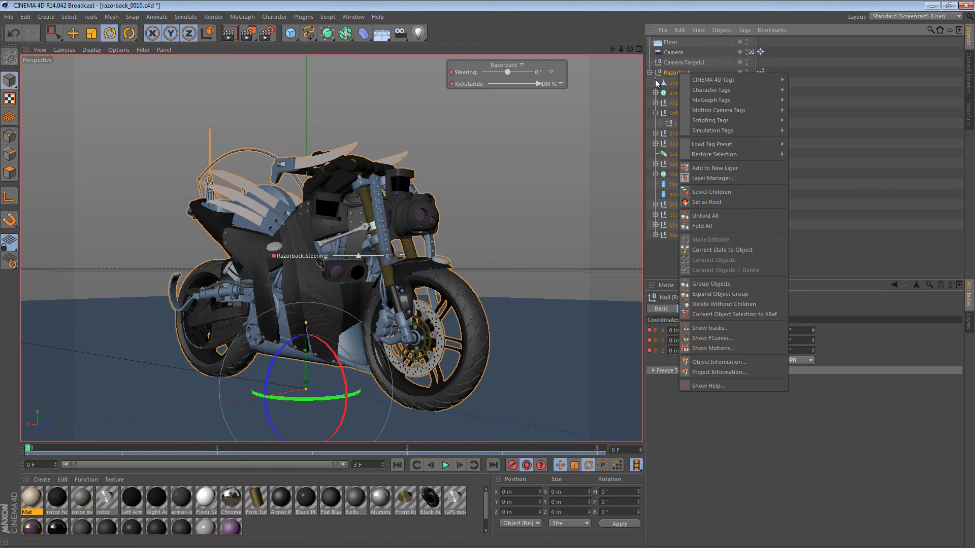
click(662, 69)
right_click(680, 73)
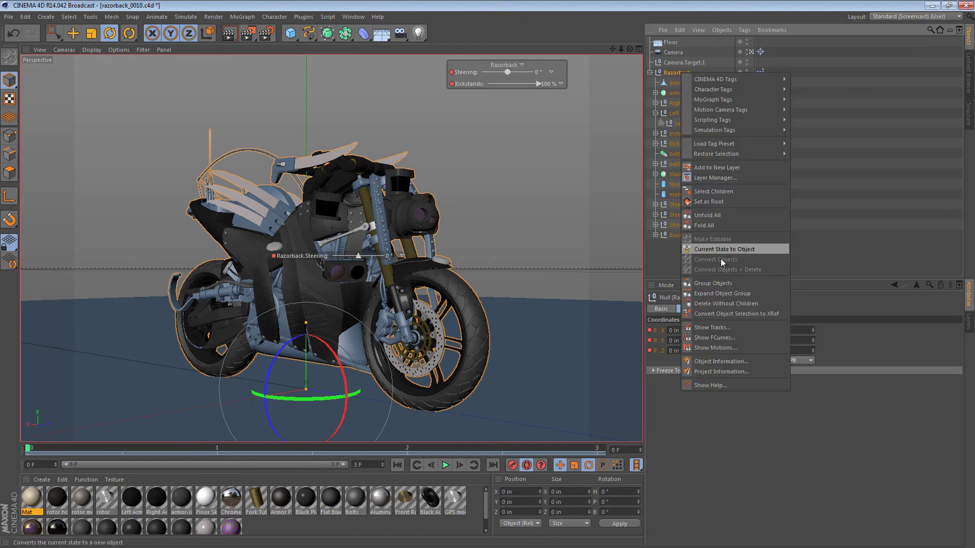
click(713, 192)
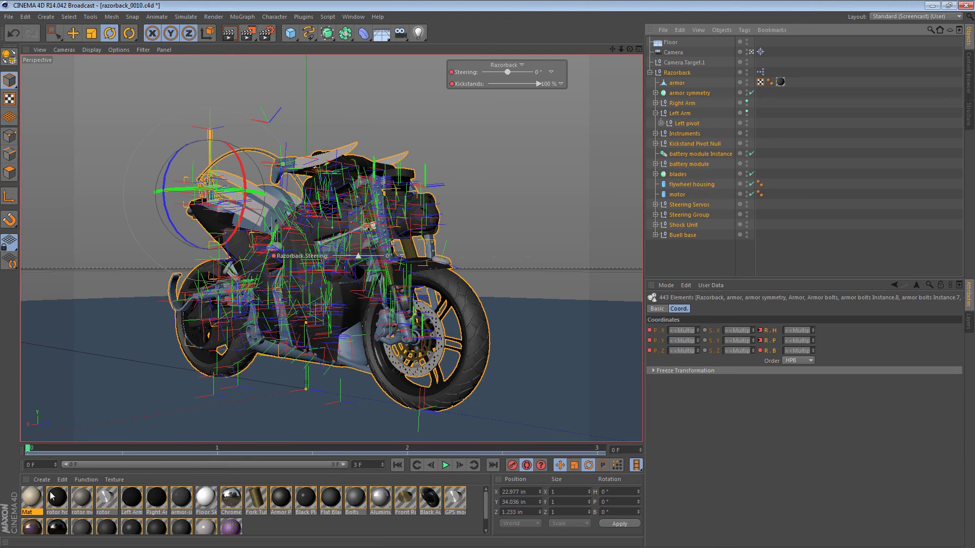
Try applying the beige Mat to the Razorback null alone and adding empty Texture tags to the whole selection, and remove both.
drag(31, 502, 682, 72)
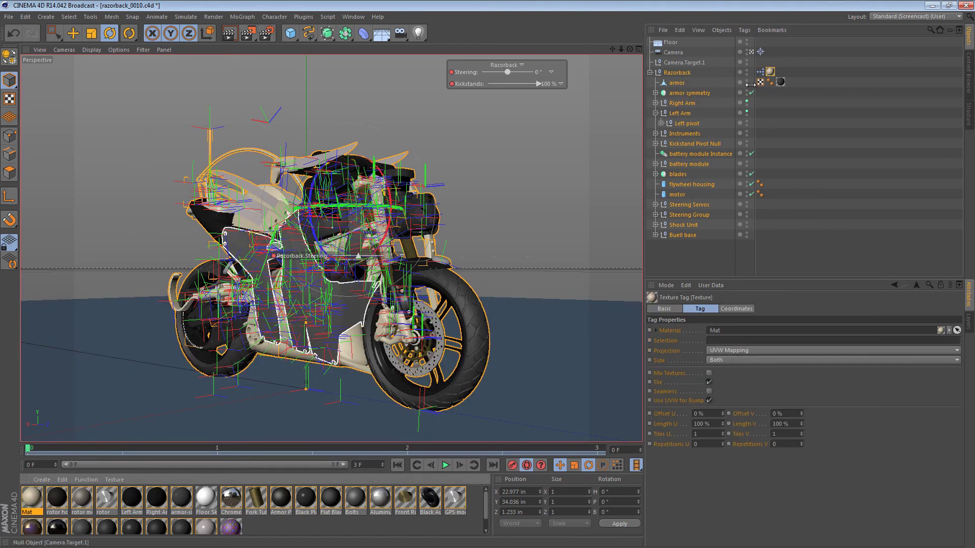
key(ctrl+z)
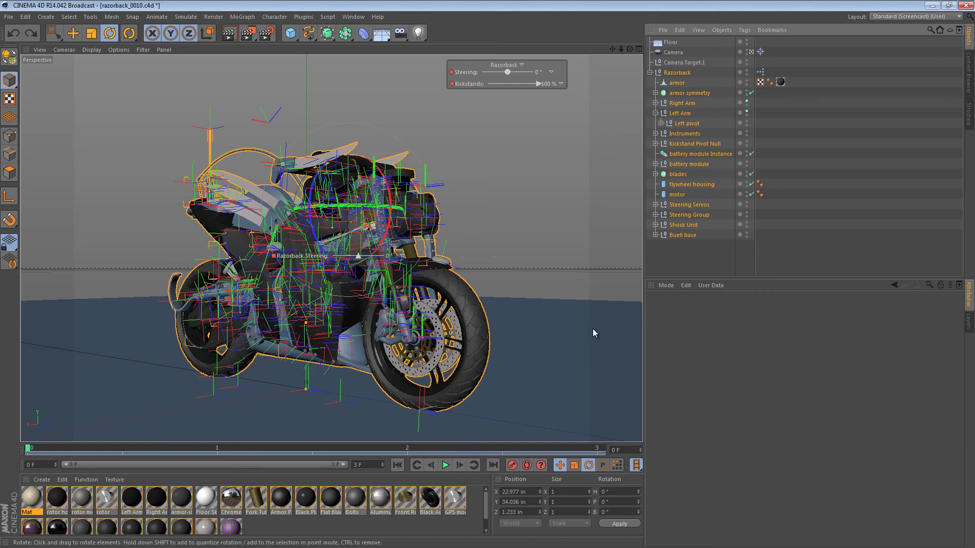
right_click(682, 74)
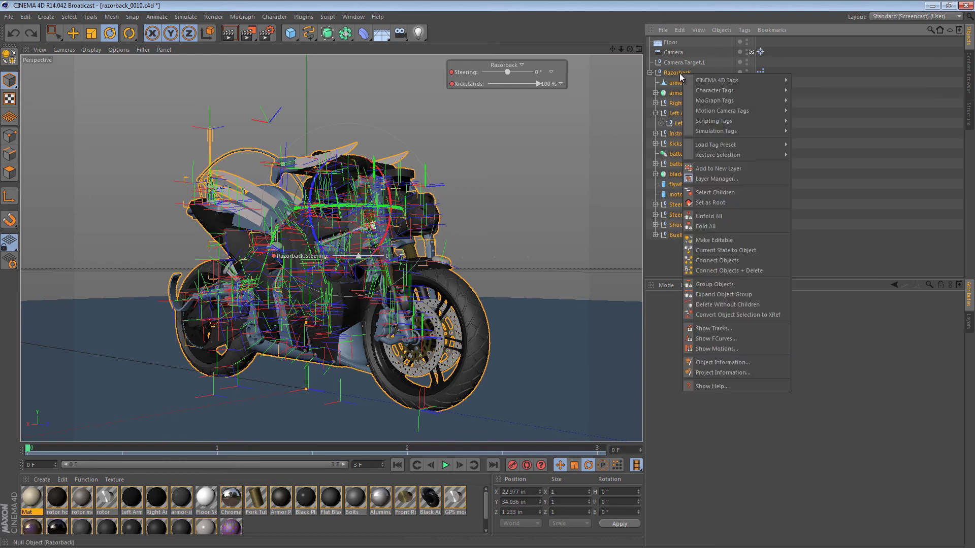
mouse_move(714, 78)
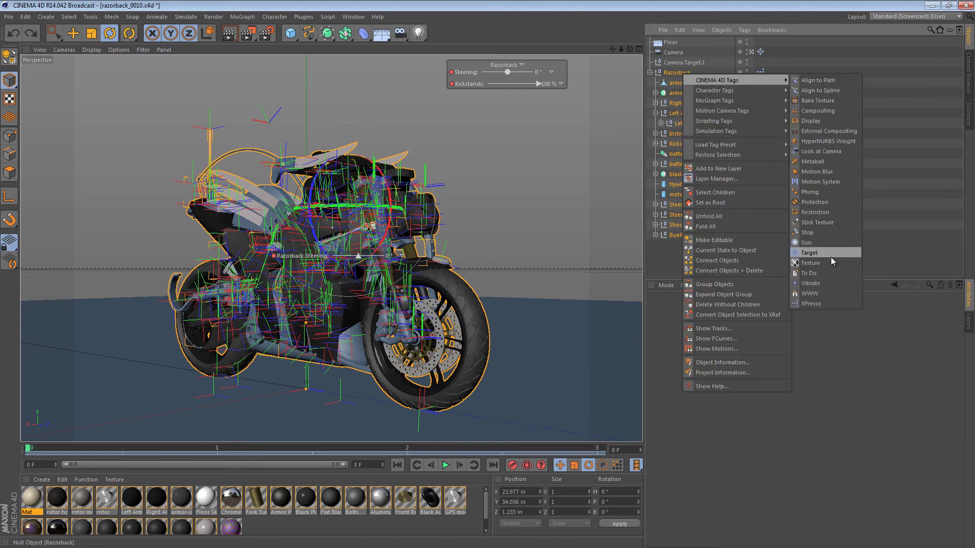
click(849, 261)
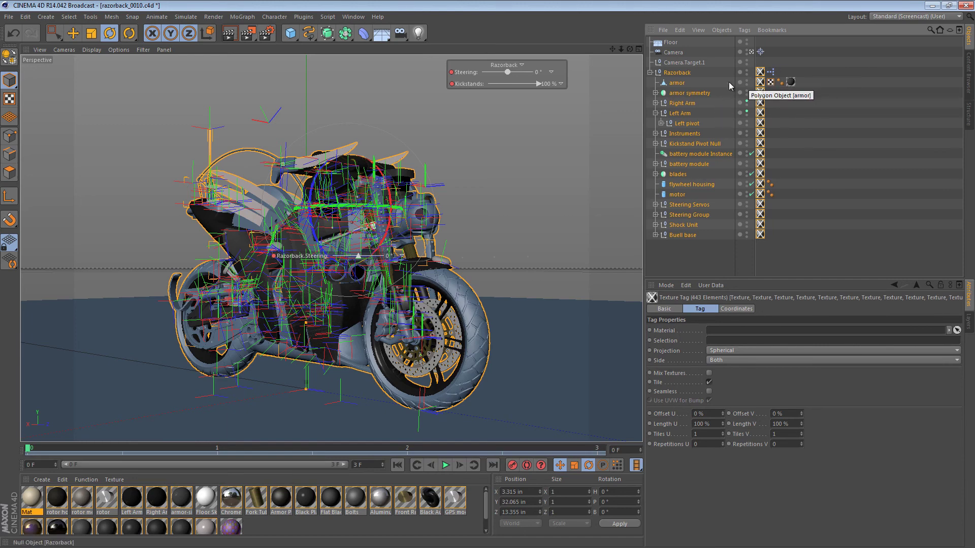
key(Delete)
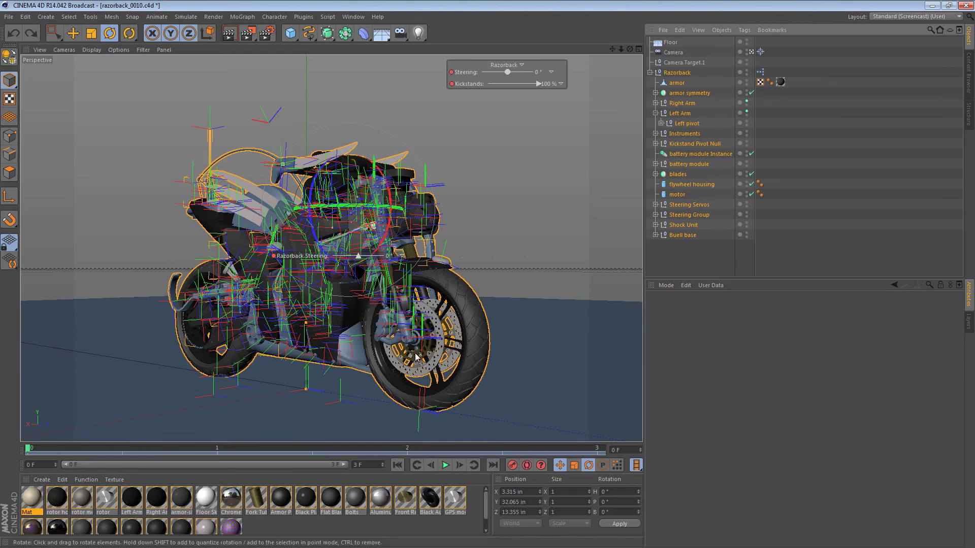
Apply the beige Mat to every selected Razorback object, deselect everything and render a preview in the view.
drag(32, 505, 300, 241)
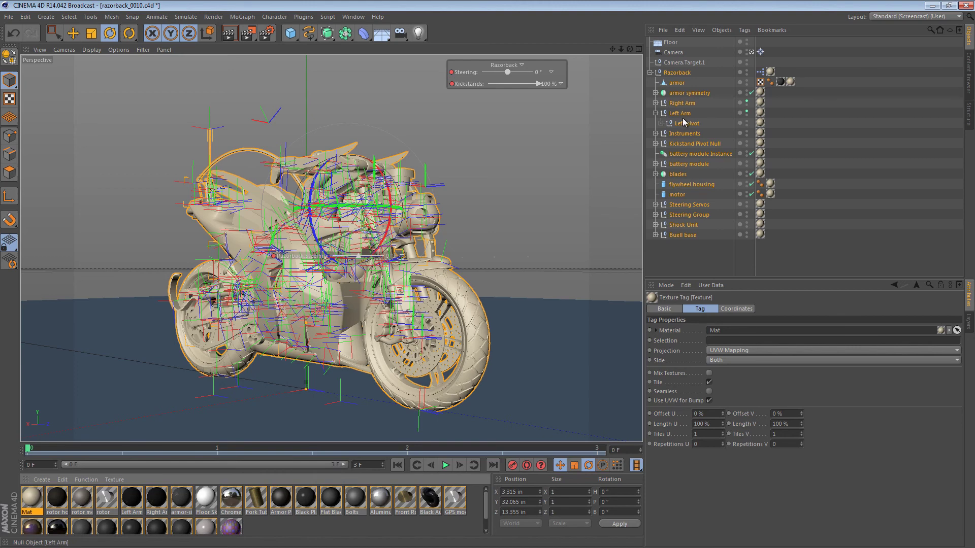
click(807, 193)
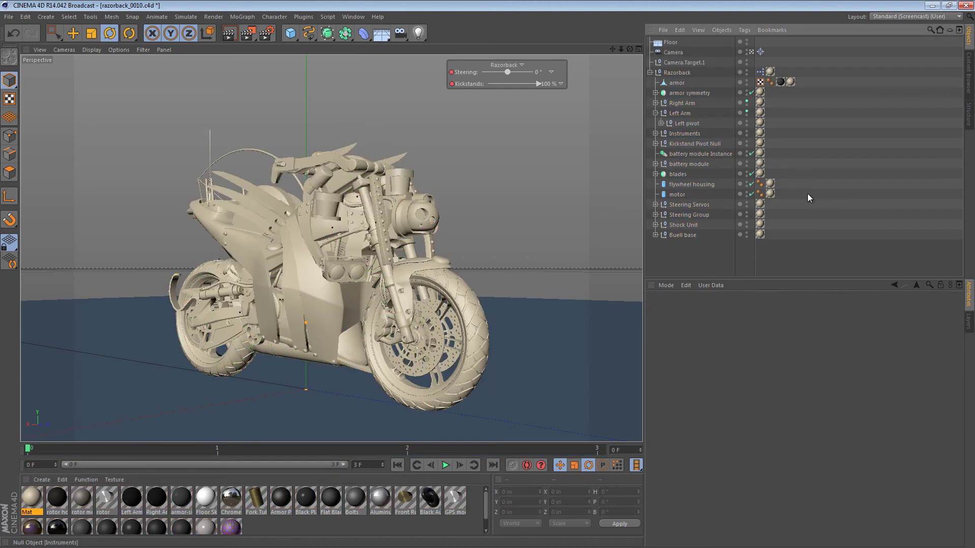
key(ctrl+r)
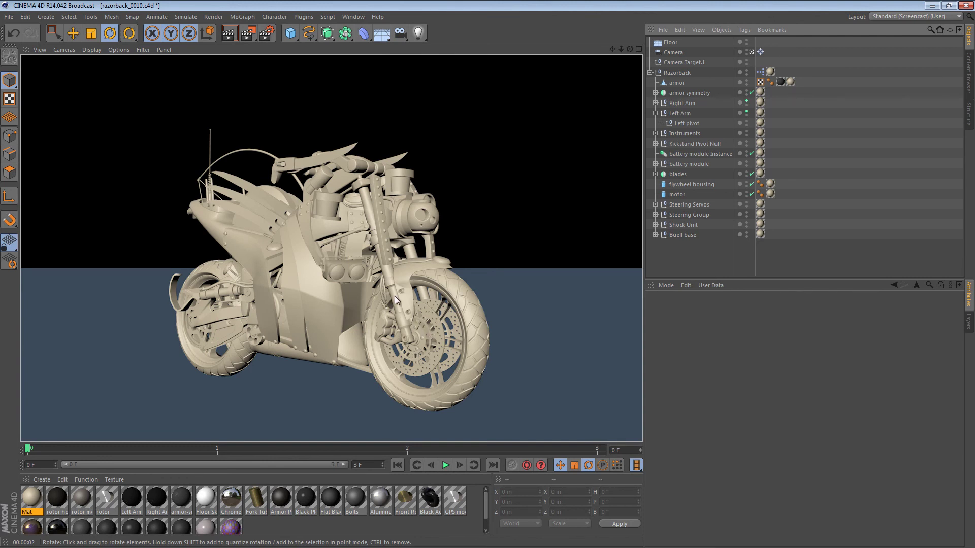
Clear the preview render and review the beige Razorback's poses on frames 0 to 3, ending on frame 0.
click(824, 240)
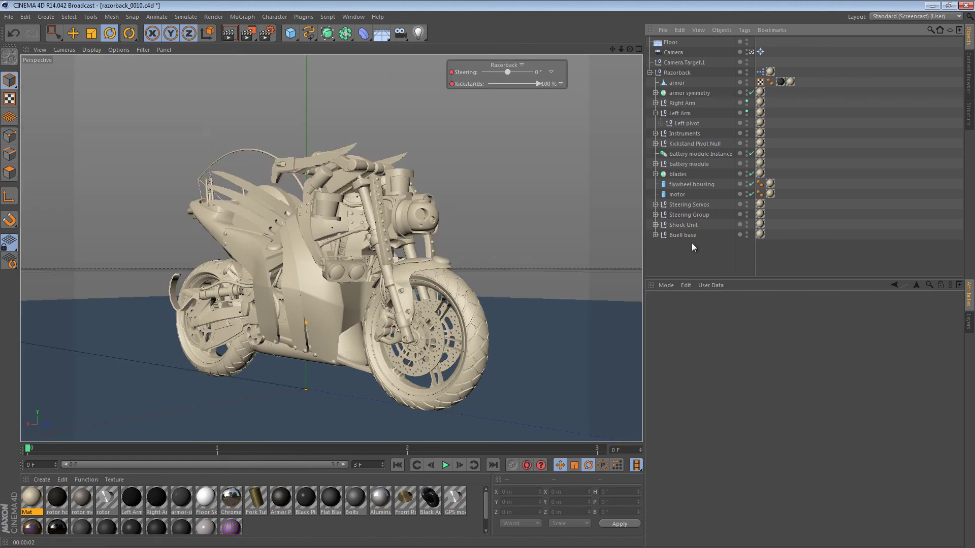
click(219, 449)
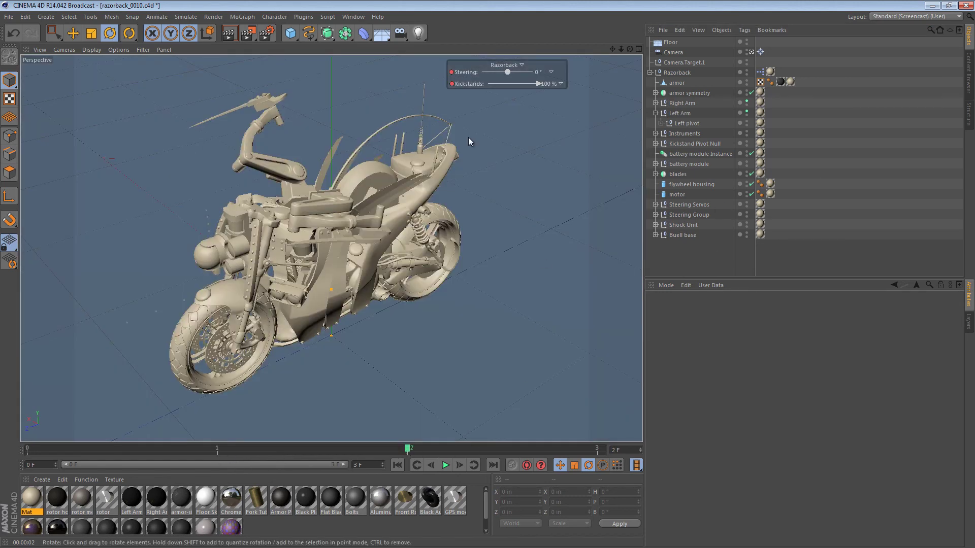
click(602, 447)
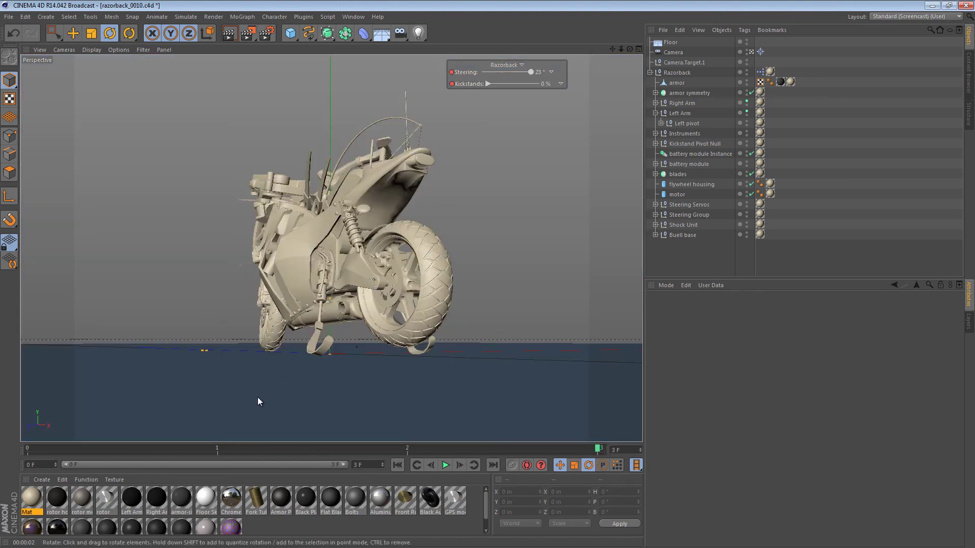
click(237, 449)
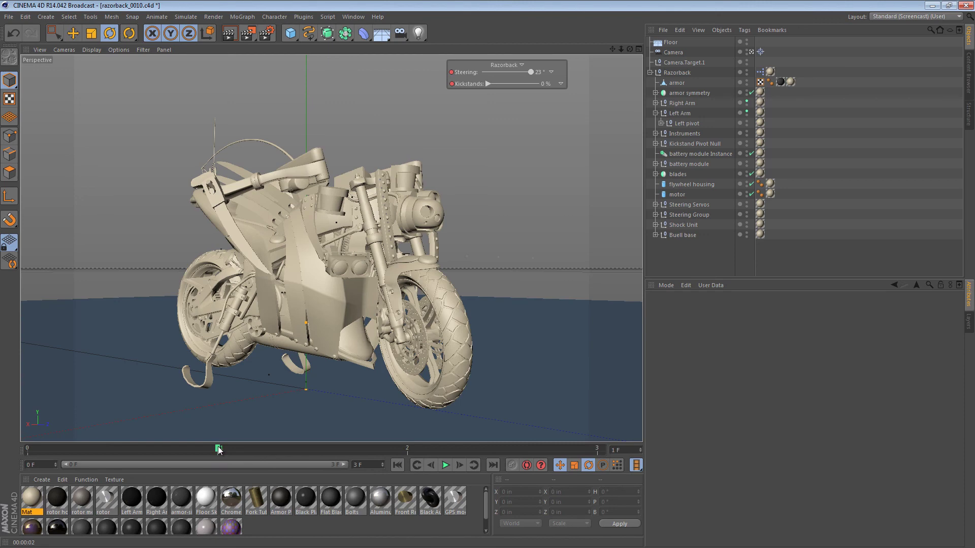
click(34, 451)
click(425, 451)
click(217, 450)
click(47, 451)
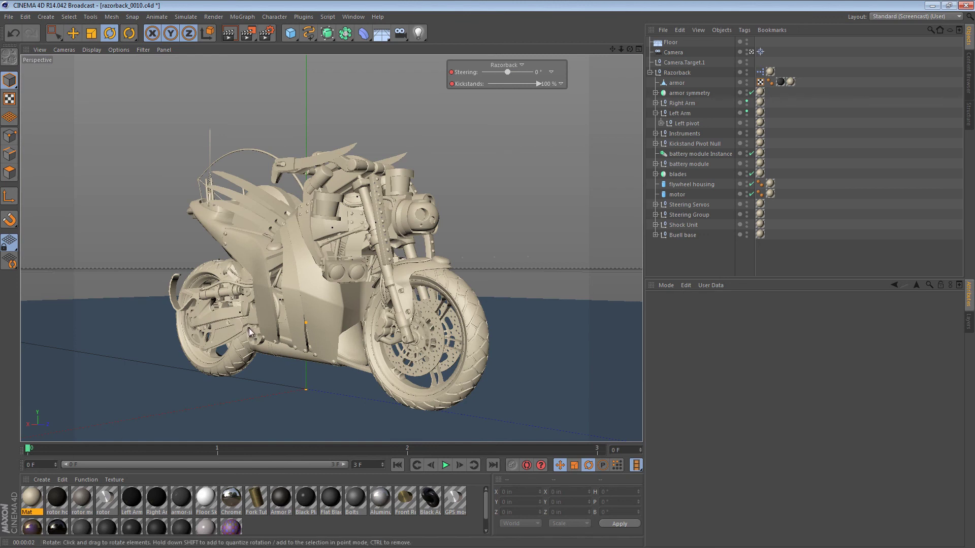
Expand the battery module and try selecting all texture tags and objects that use the beige Mat, clearing the selection each time.
click(655, 164)
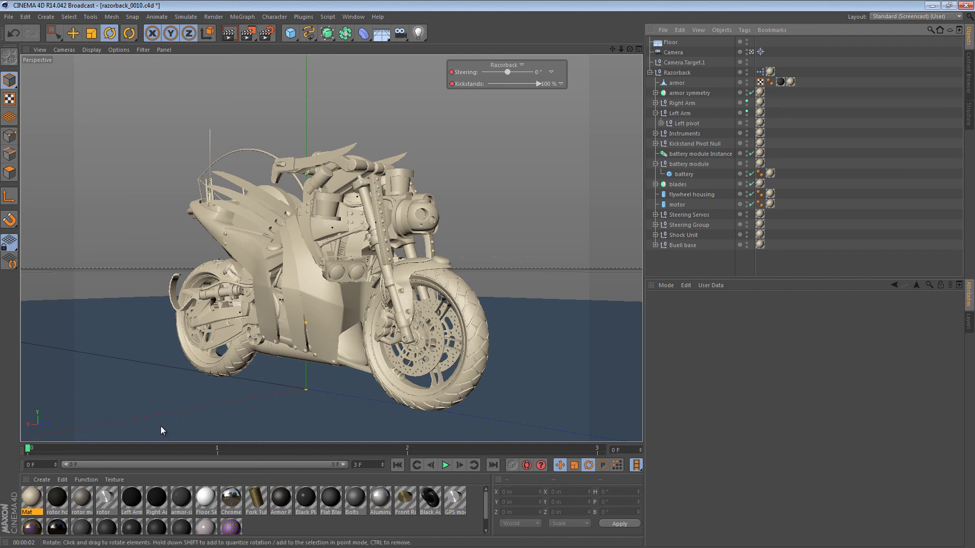
right_click(34, 500)
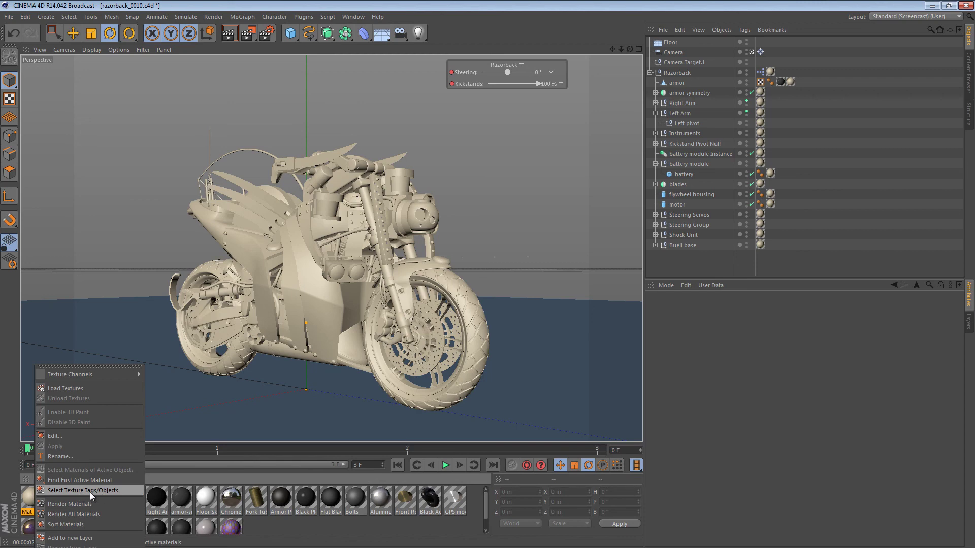
click(105, 491)
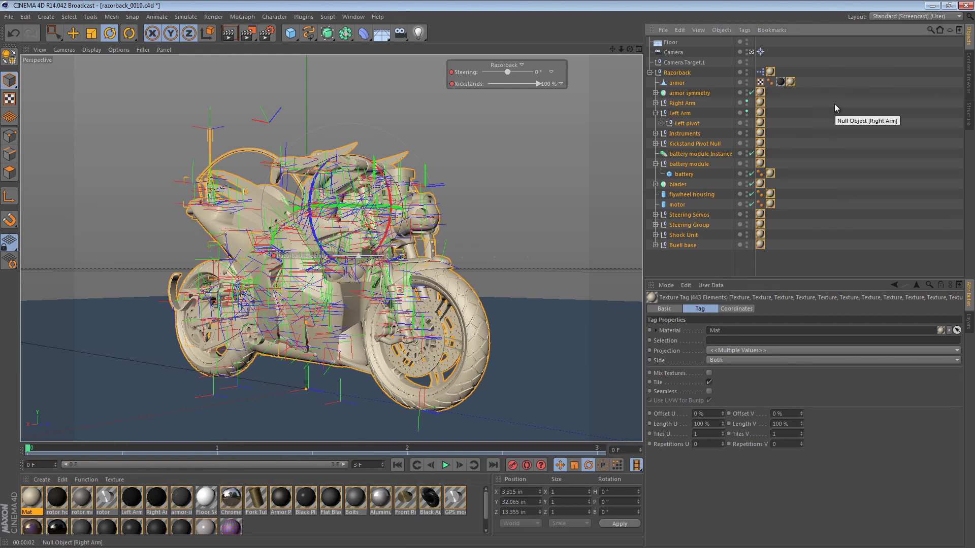
click(709, 266)
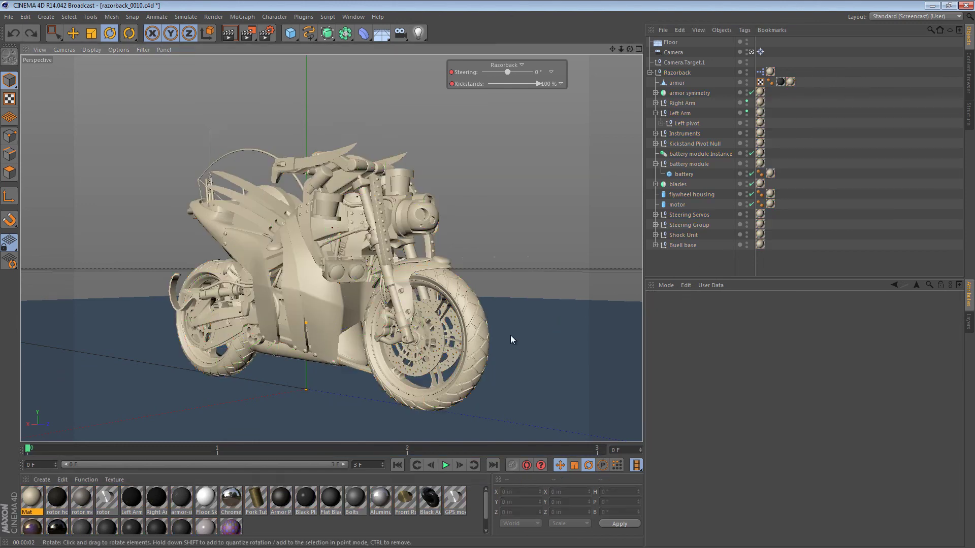
click(303, 529)
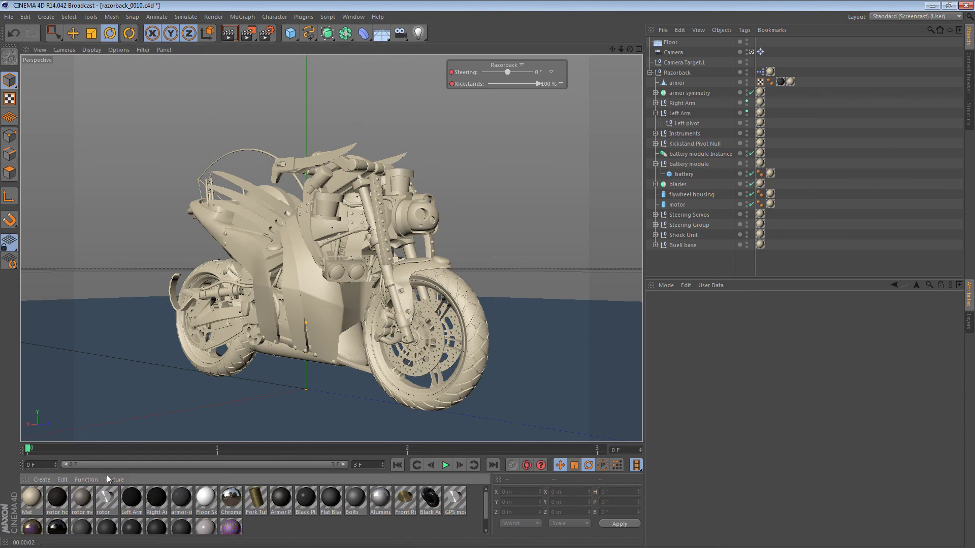
click(36, 499)
right_click(37, 499)
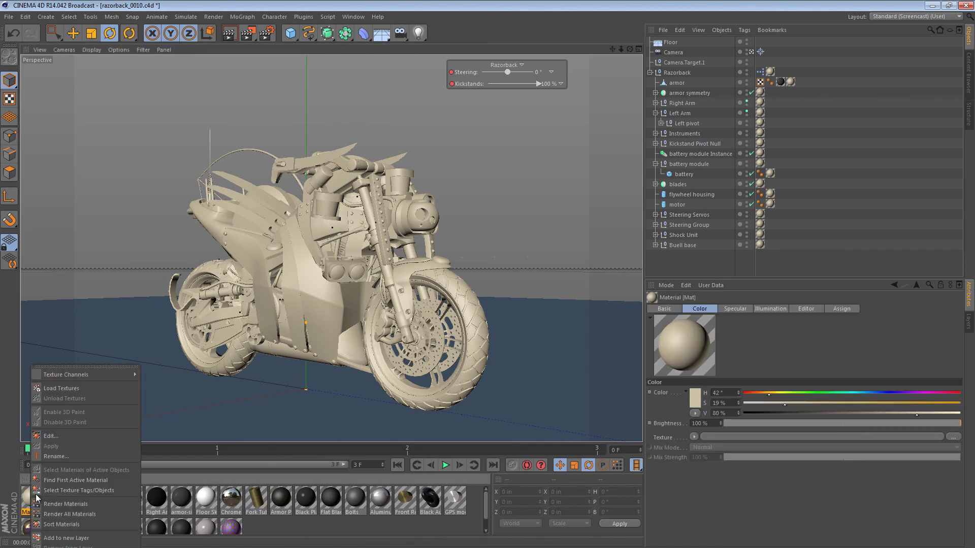
click(79, 490)
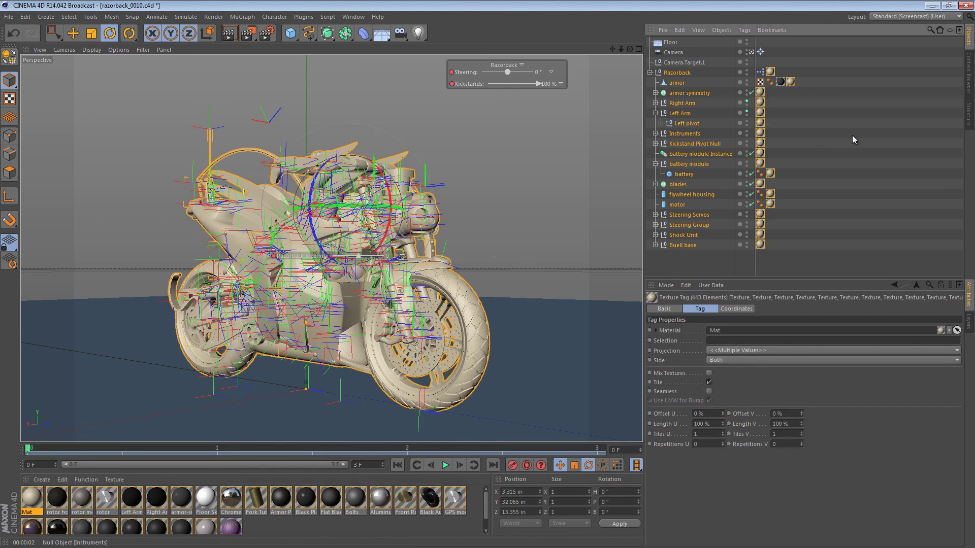
click(592, 287)
Check frame 2, go back to frame 0, delete every texture tag that uses the beige Mat and deselect everything.
click(328, 447)
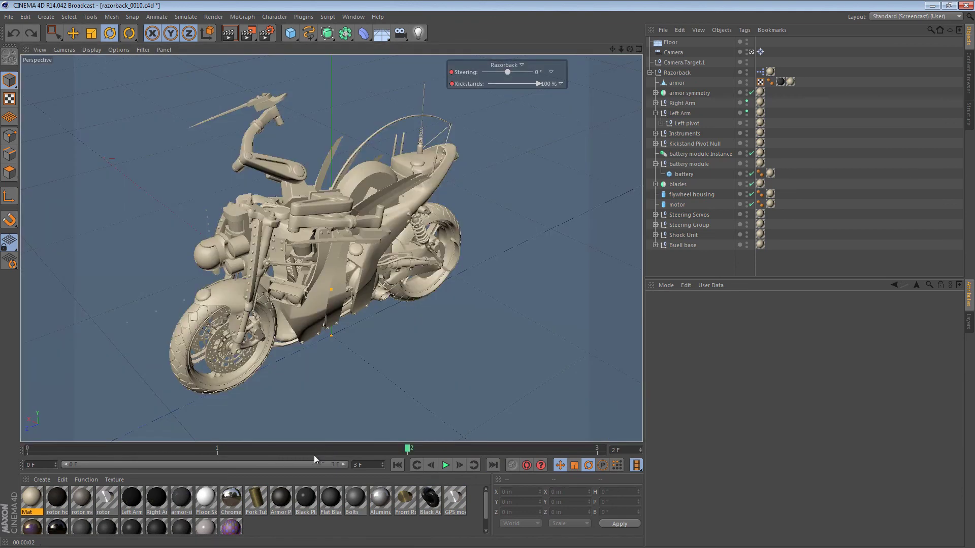
drag(245, 452, 0, 459)
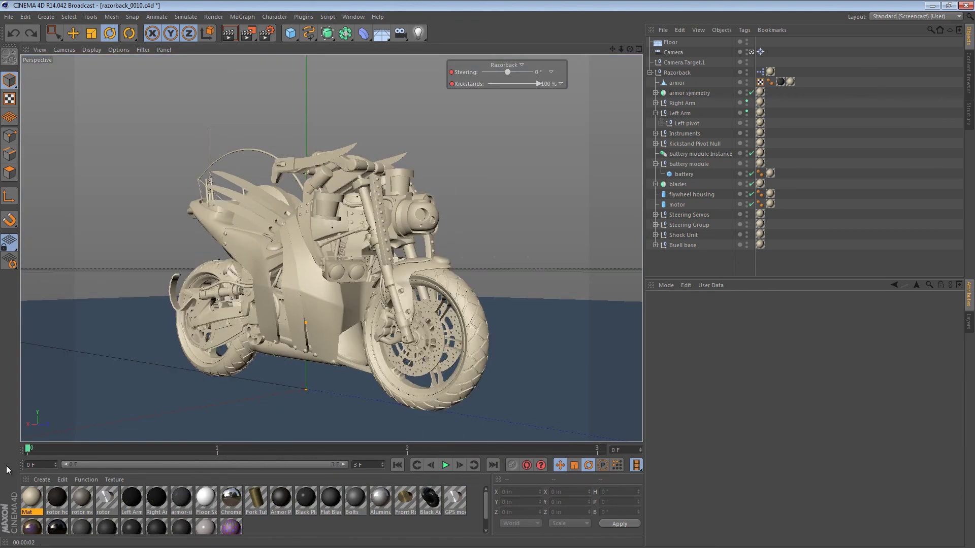
right_click(29, 492)
click(53, 489)
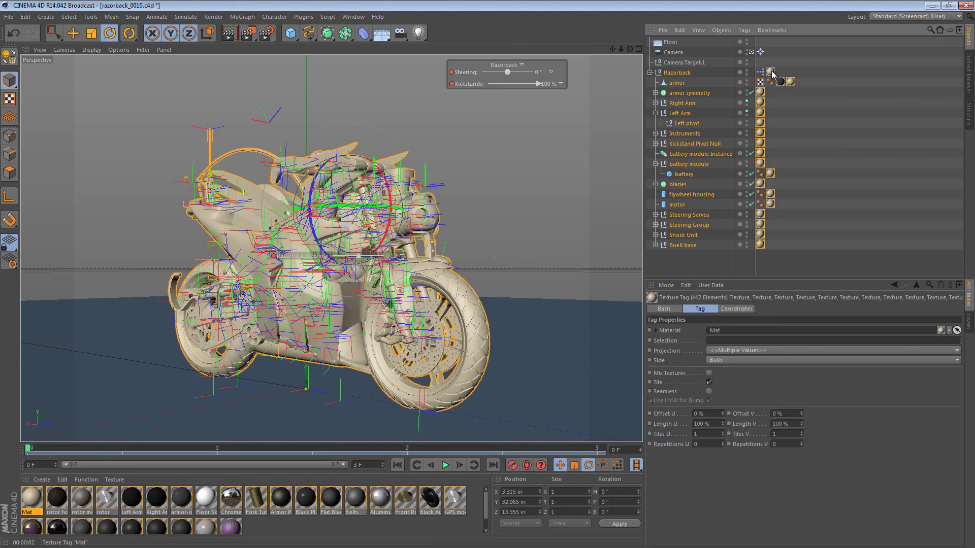
key(Delete)
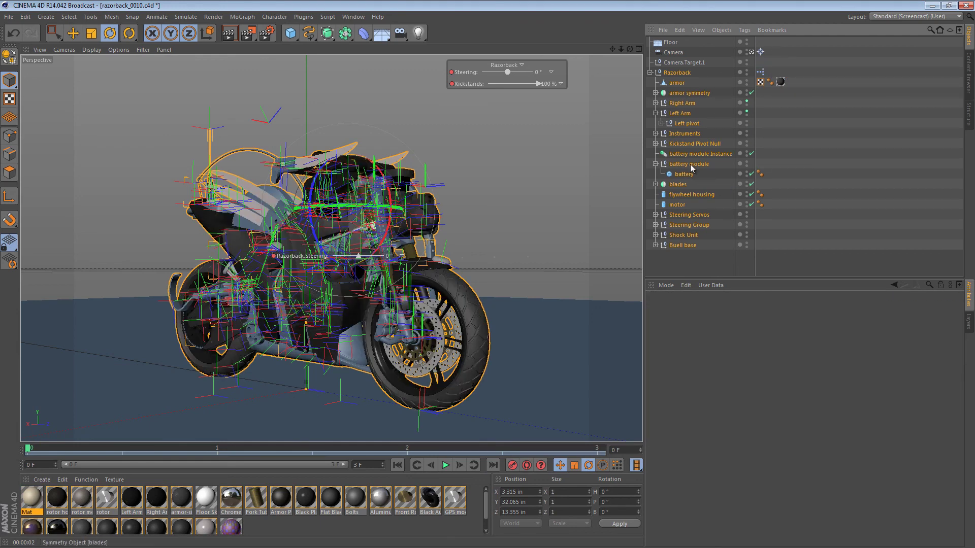
click(845, 119)
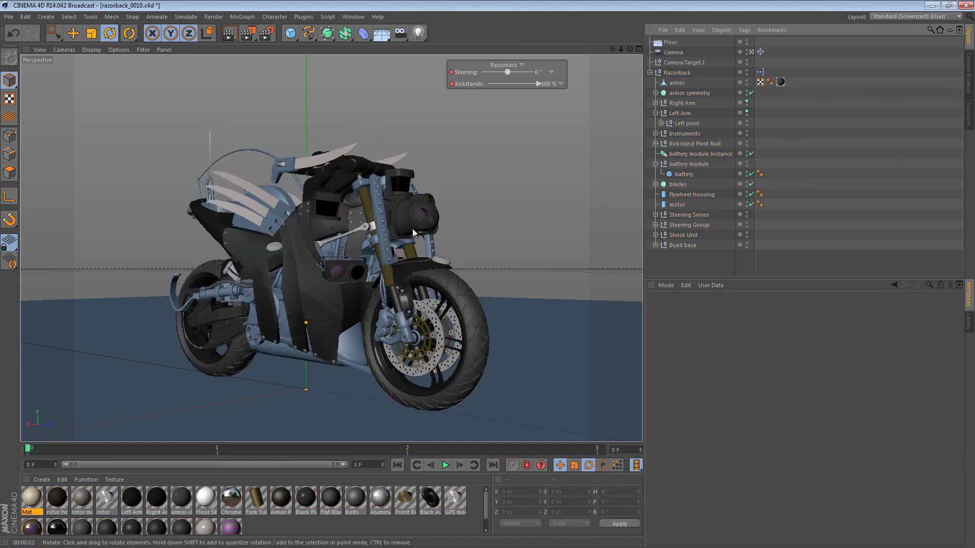
Check the frame 1 pose with the original materials, return to frame 0 and save the scene.
click(229, 447)
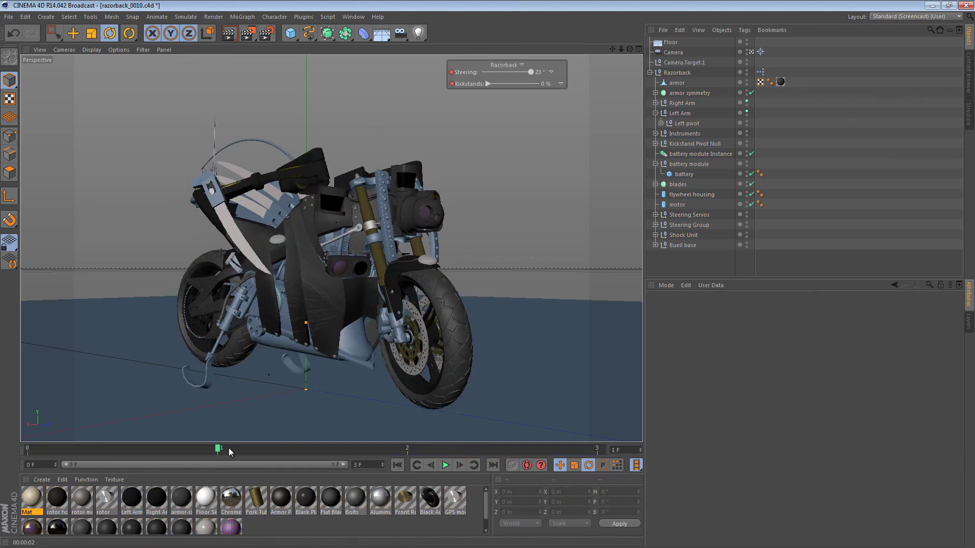
drag(175, 448, 226, 438)
drag(8, 439, 45, 452)
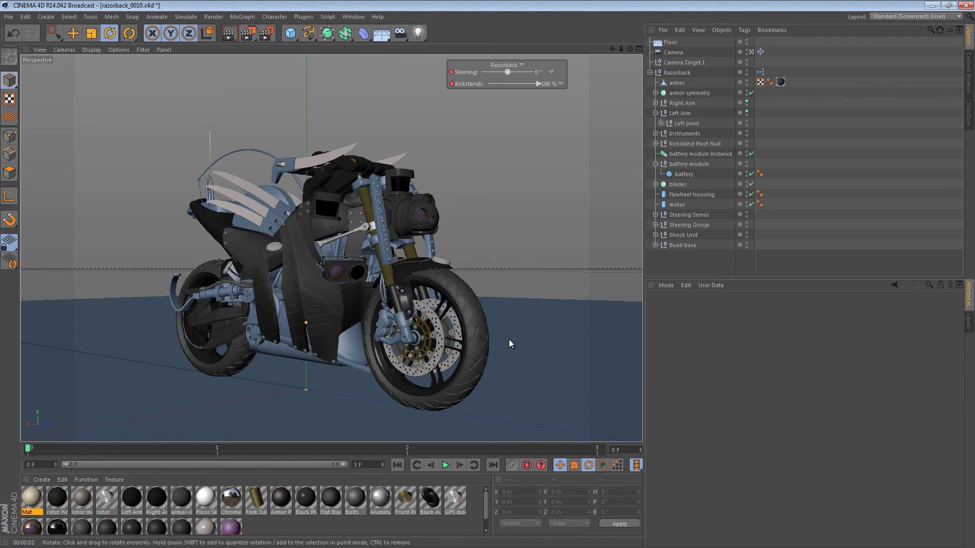
key(ctrl+s)
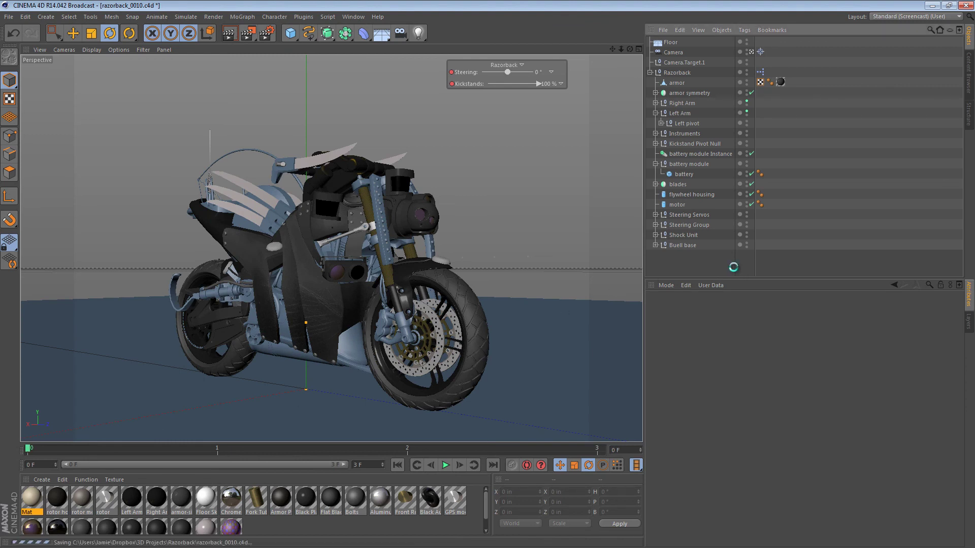